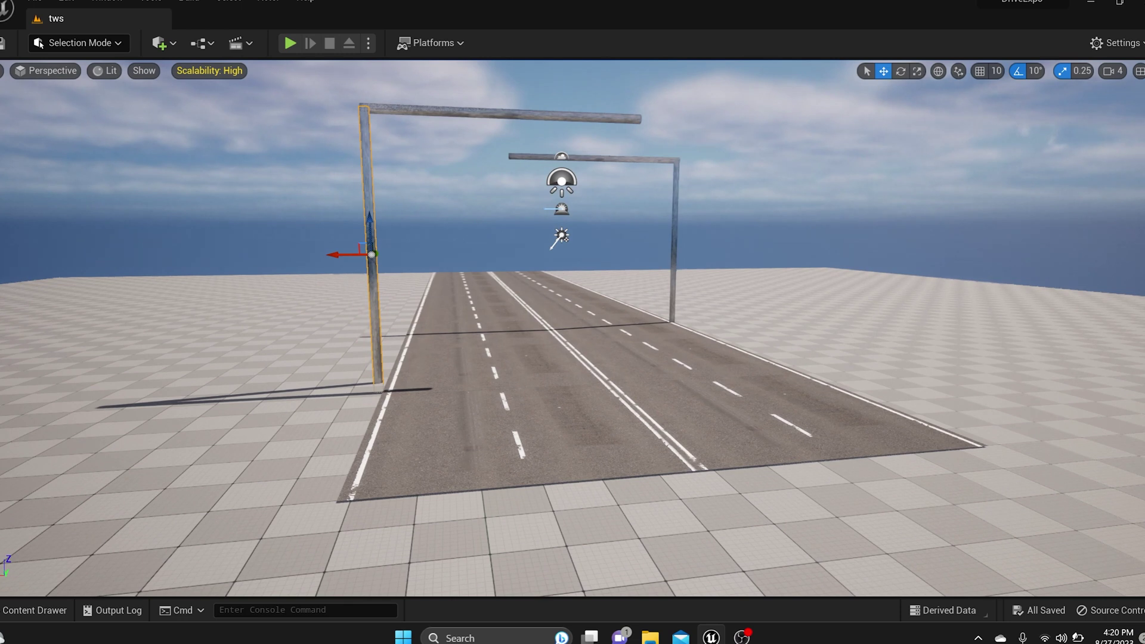
- Nudge the near street pole slightly outward, away from the road's edge
left_click_drag(335, 255, 331, 257)
left_click(478, 434)
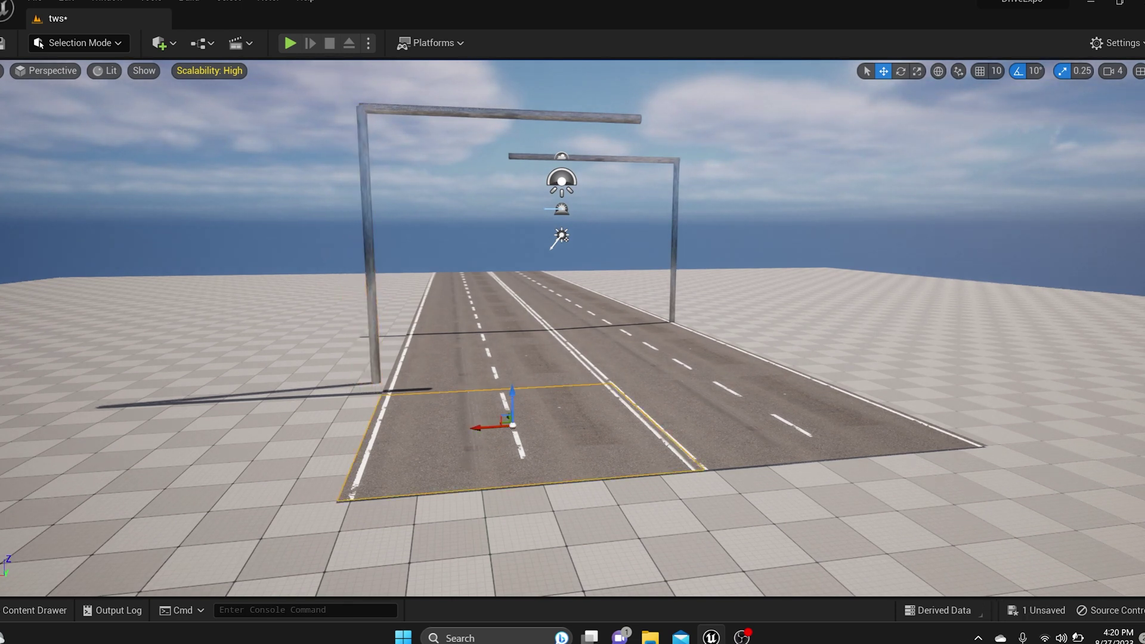
mouse_move(511, 421)
left_mouse_down()
mouse_move(529, 486)
mouse_move(517, 437)
left_mouse_up()
key("ctrl+z")
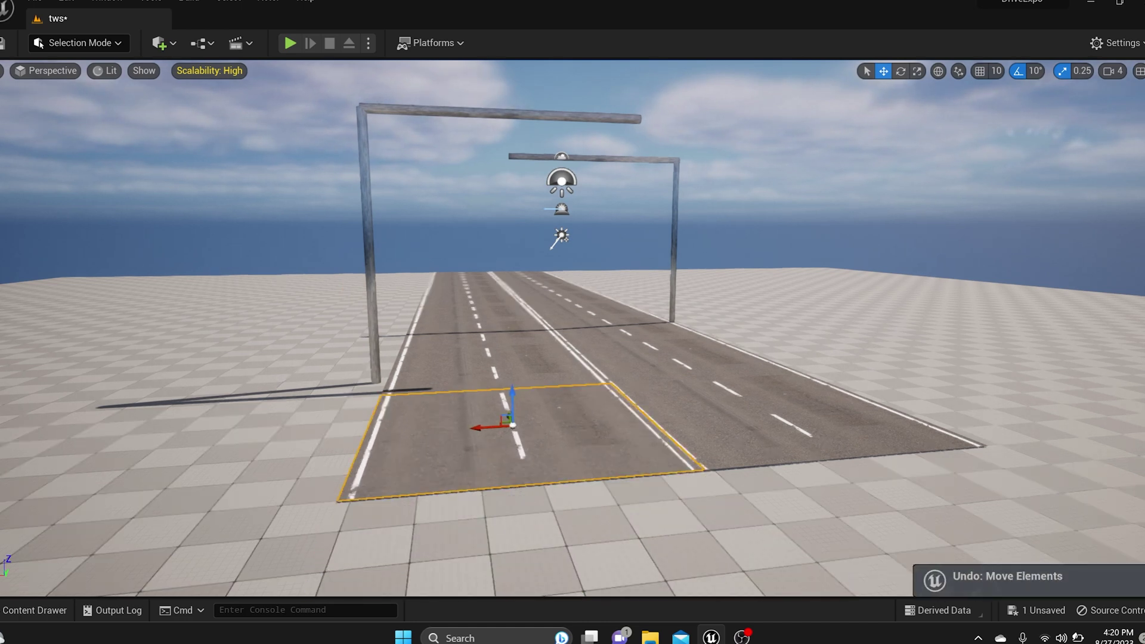
key("ctrl+z")
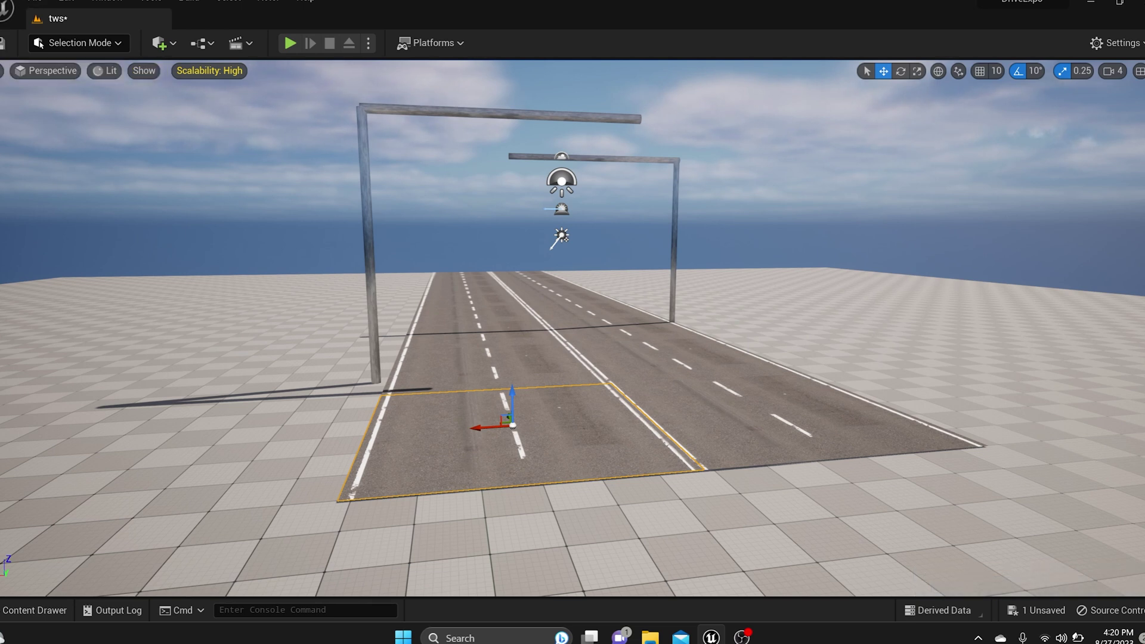
- Save the level and place a cube shape on the ground in front of the road
left_click(3, 42)
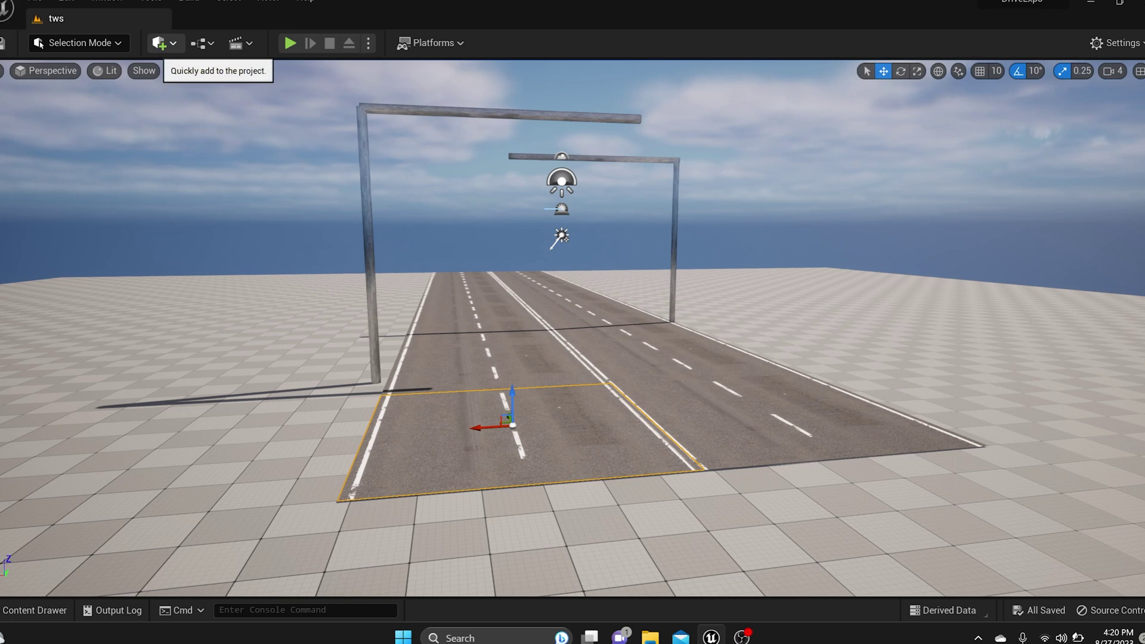
left_click(159, 43)
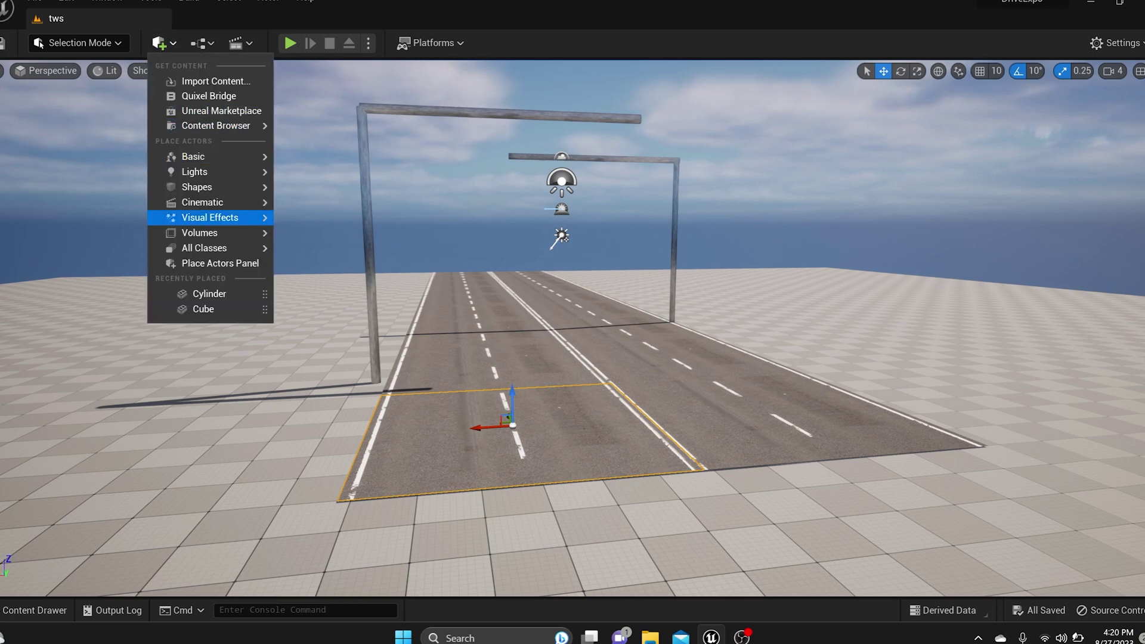
left_click(220, 263)
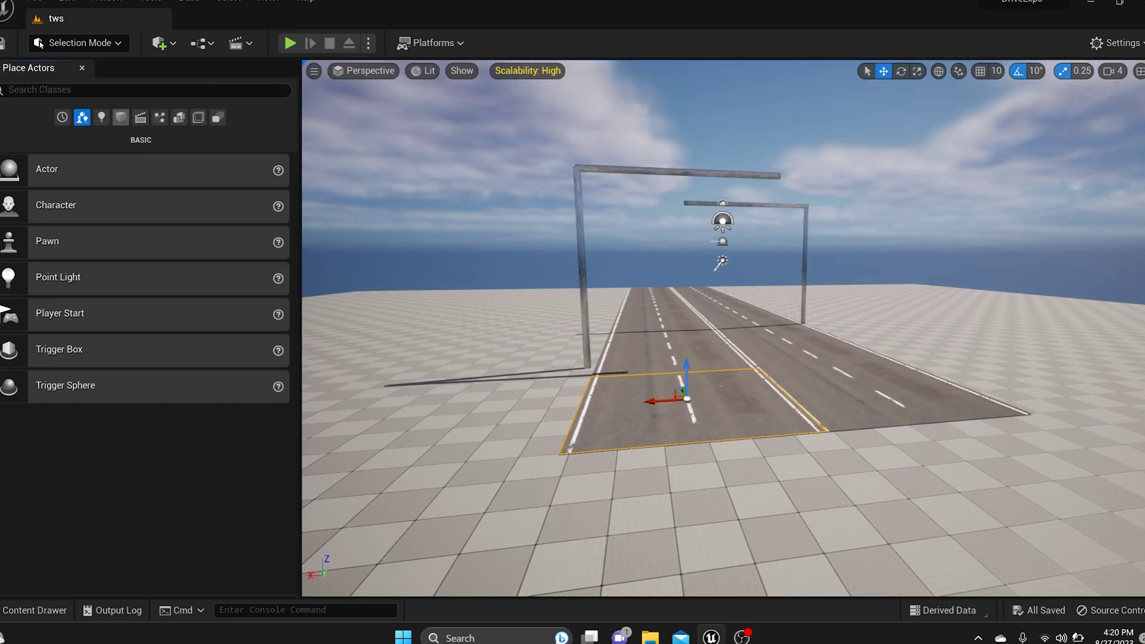
left_click(120, 116)
left_click_drag(48, 168, 689, 524)
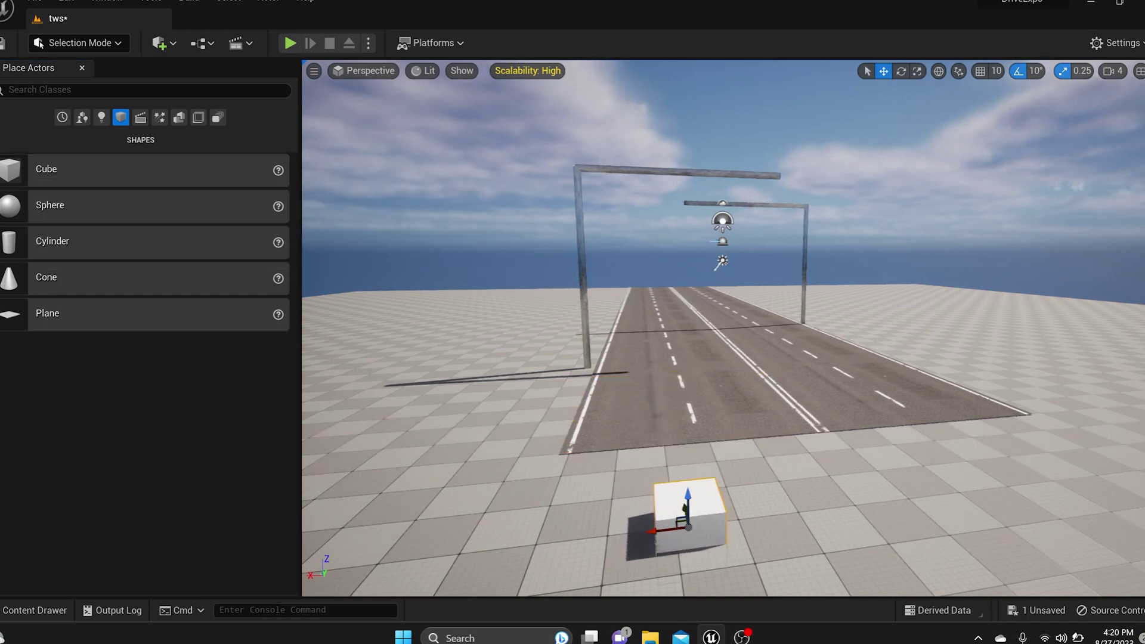
left_click(81, 68)
- Raise the cube above the ground and stretch it vertically into a tall box
scroll(572, 328, "down", 2)
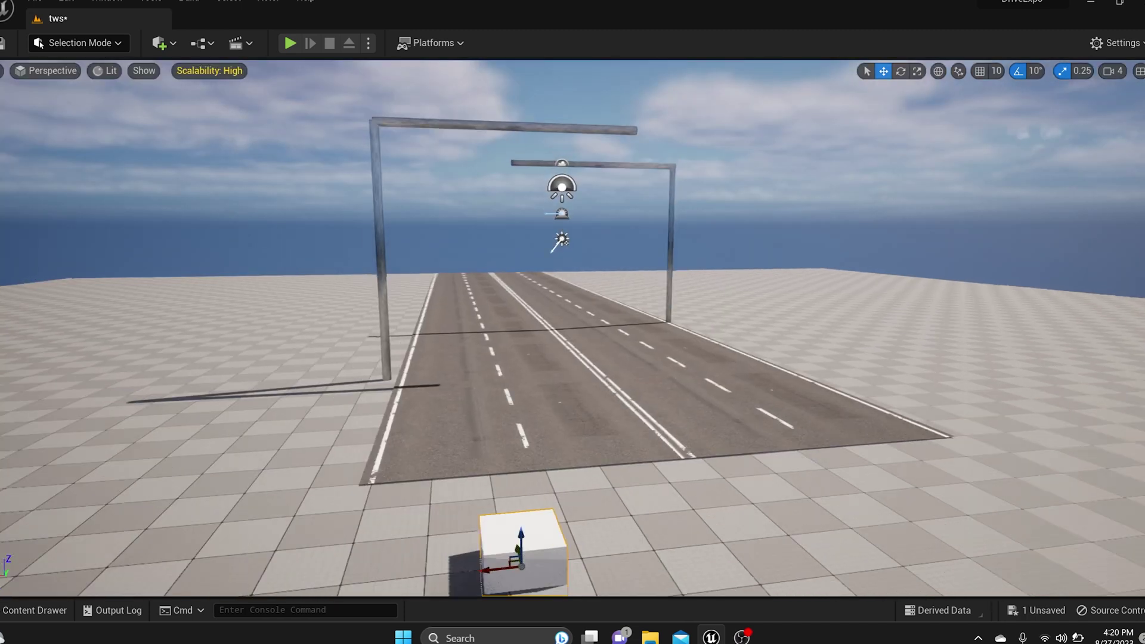
middle_click_drag(573, 328, 536, 430)
scroll(573, 328, "up", 3)
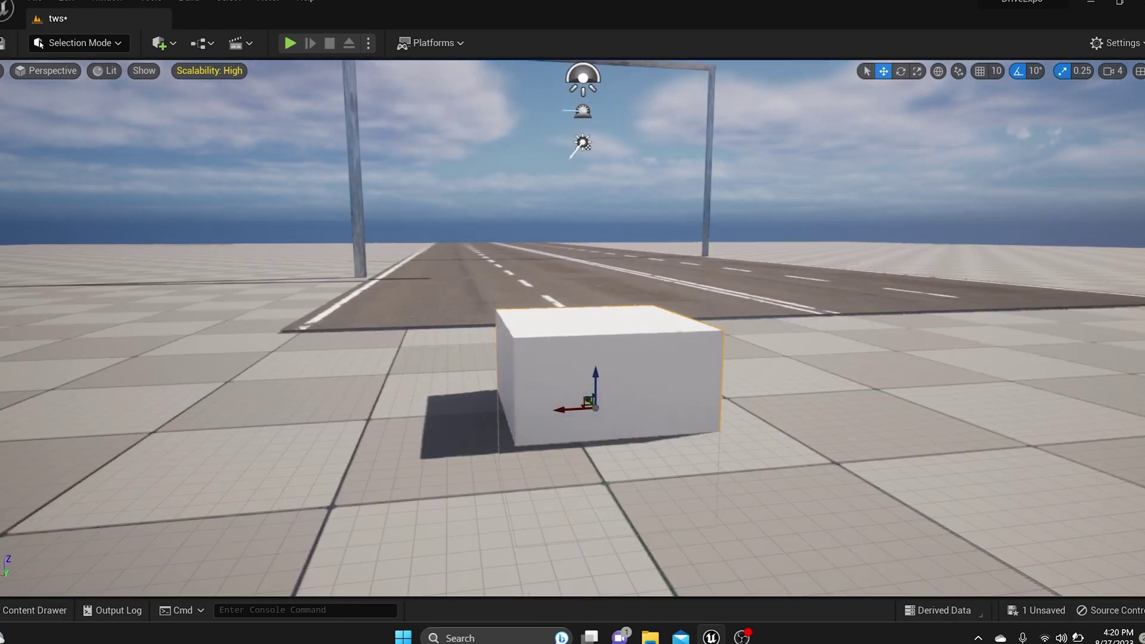
right_click_drag(573, 328, 650, 313)
scroll(573, 328, "down", 3)
middle_click_drag(572, 328, 537, 286)
scroll(573, 328, "down", 3)
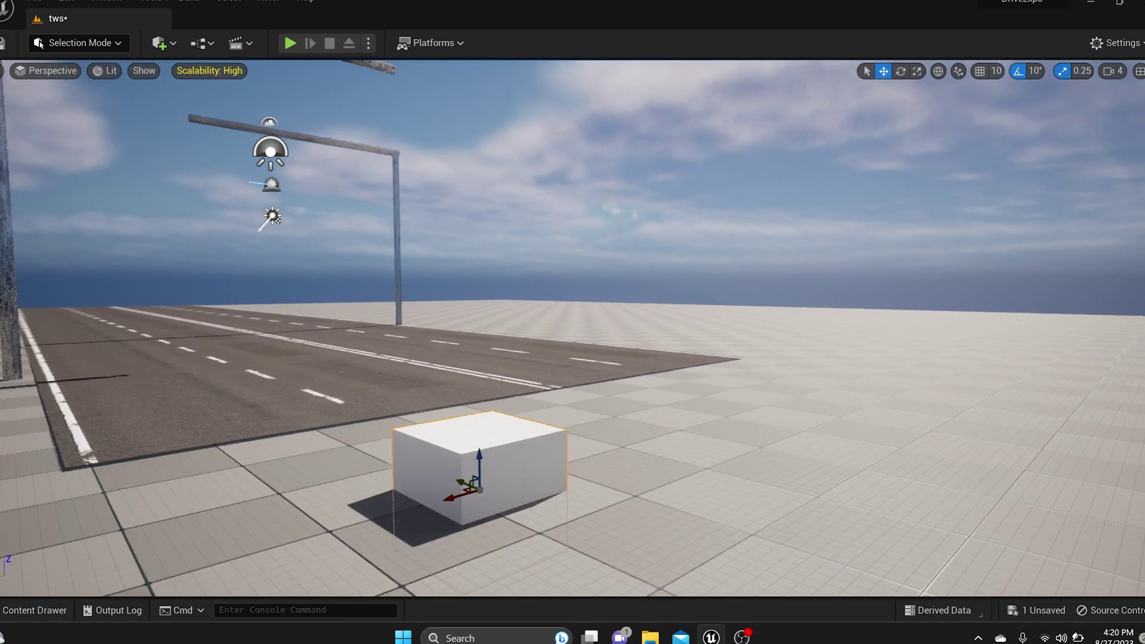
left_click_drag(494, 441, 453, 239)
key("e")
key("r")
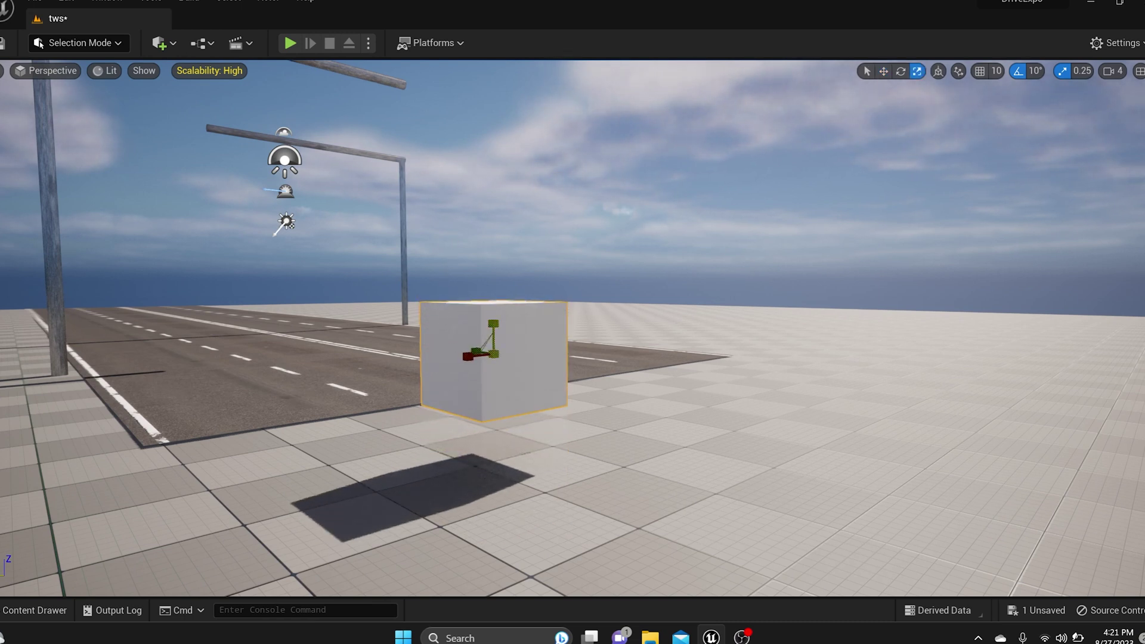
left_click_drag(493, 323, 494, 296)
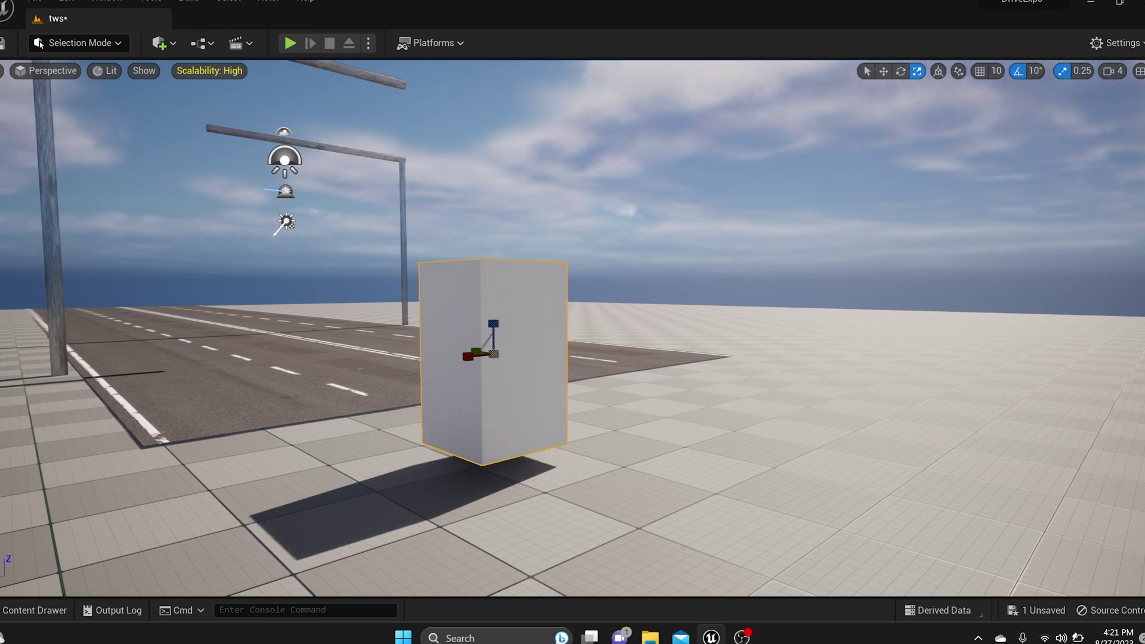
- Duplicate the tall box toward the front and scale the copy down uniformly
key("w")
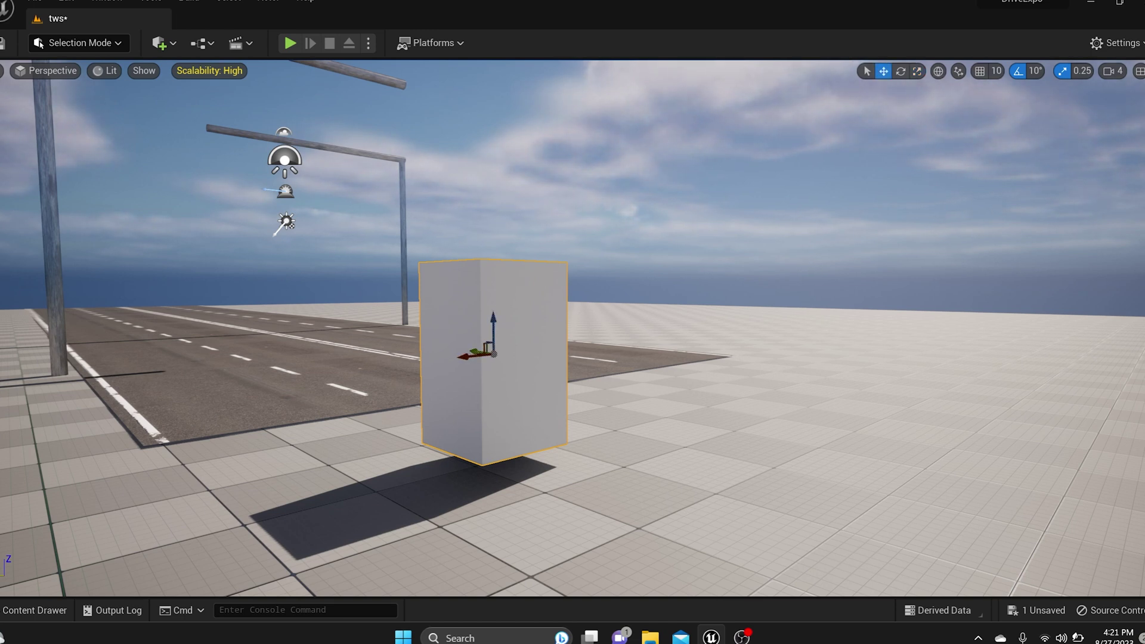
left_click_drag(474, 352, 562, 389, "alt")
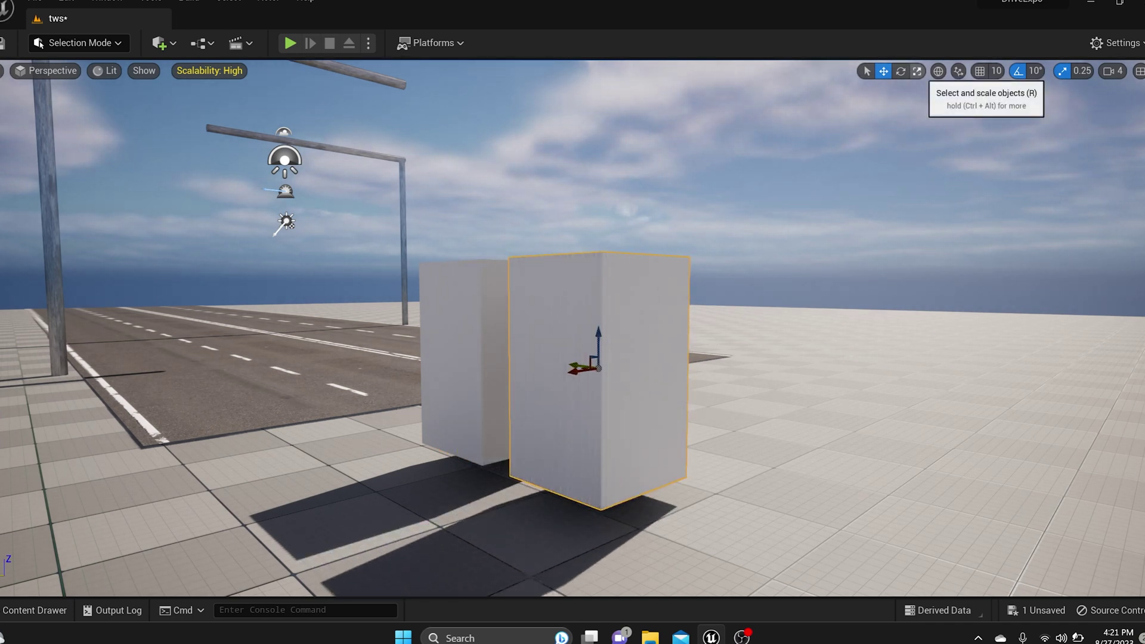
left_click(917, 71)
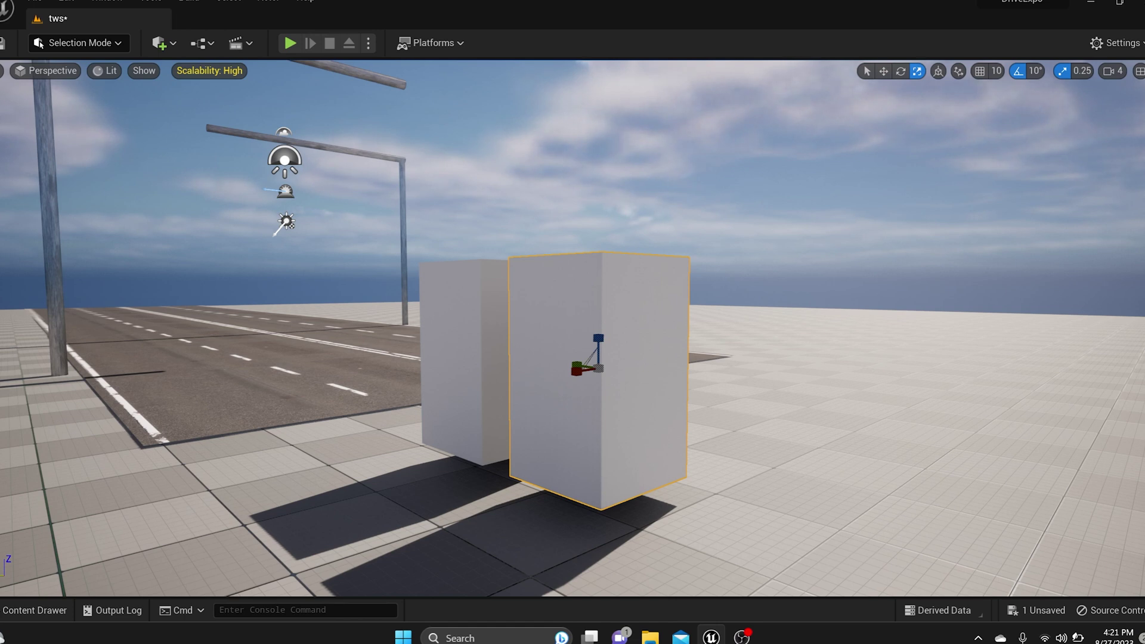
left_click_drag(599, 368, 580, 376)
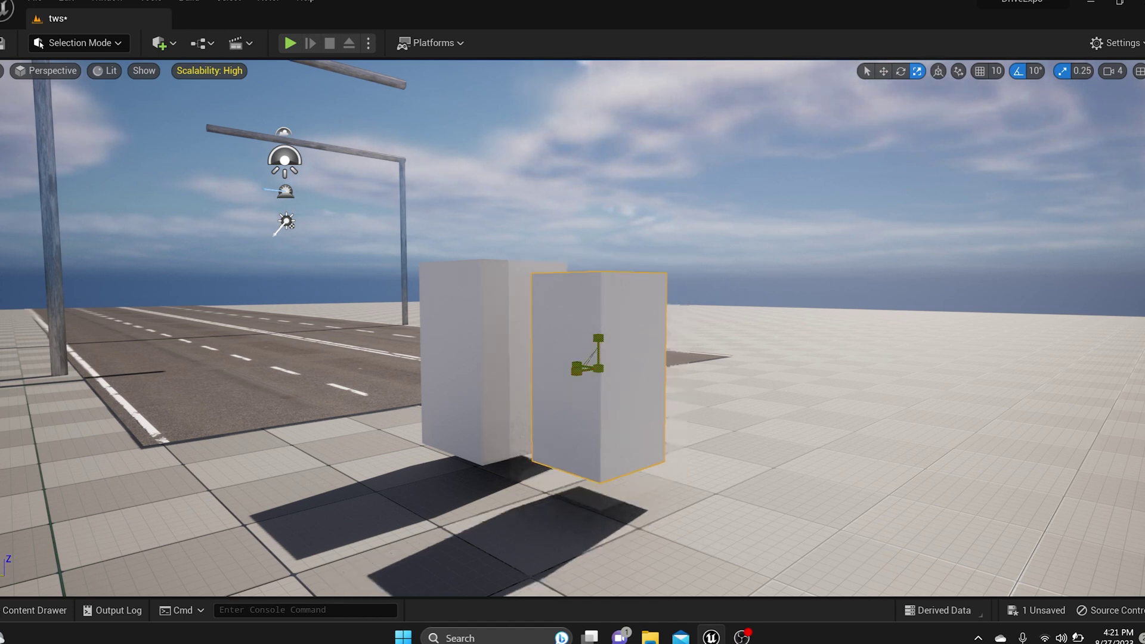
- Move the smaller copy back so it partly overlaps the front of the large box
left_click(884, 71)
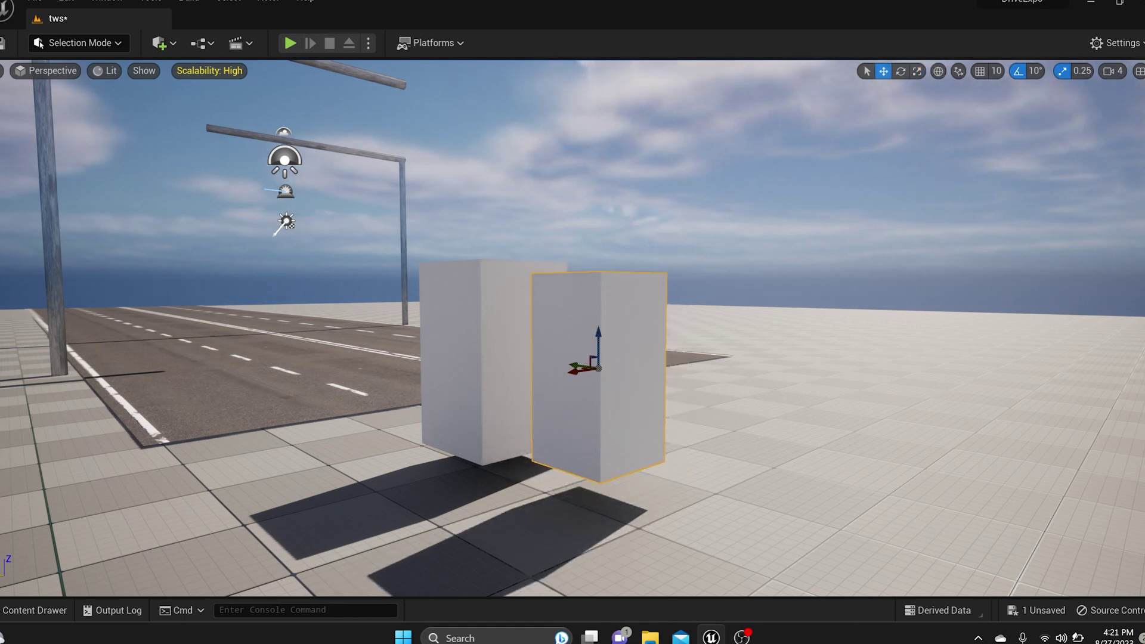
left_click_drag(575, 365, 533, 343)
key("r")
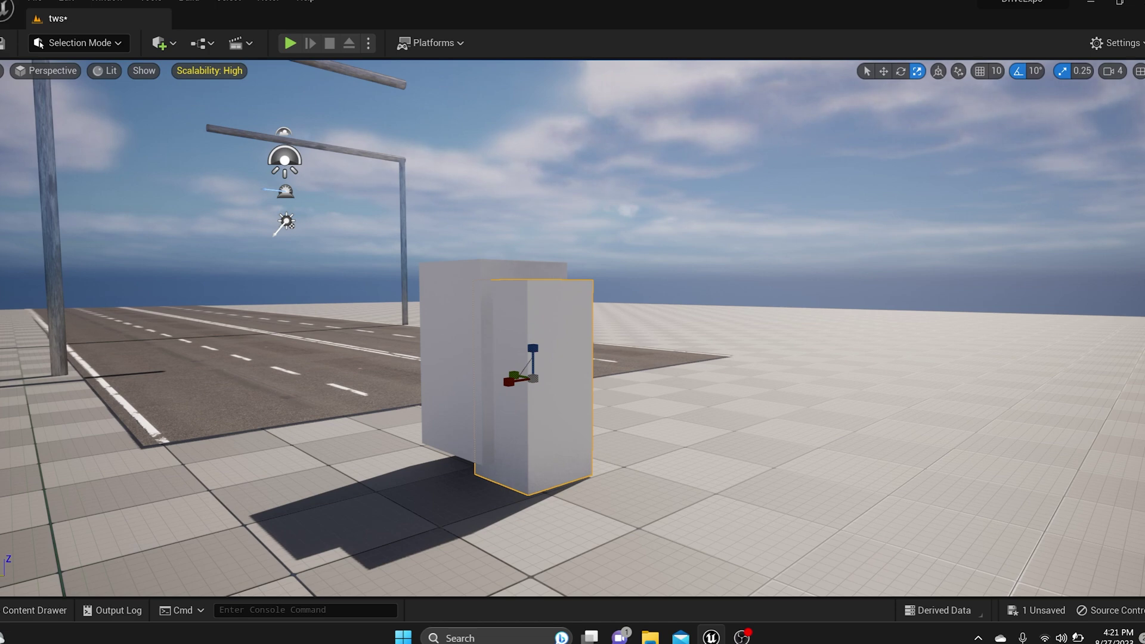
- Select the large box first and the overlapping smaller box second, and switch to Modeling Mode
key("w")
key("s")
key("e")
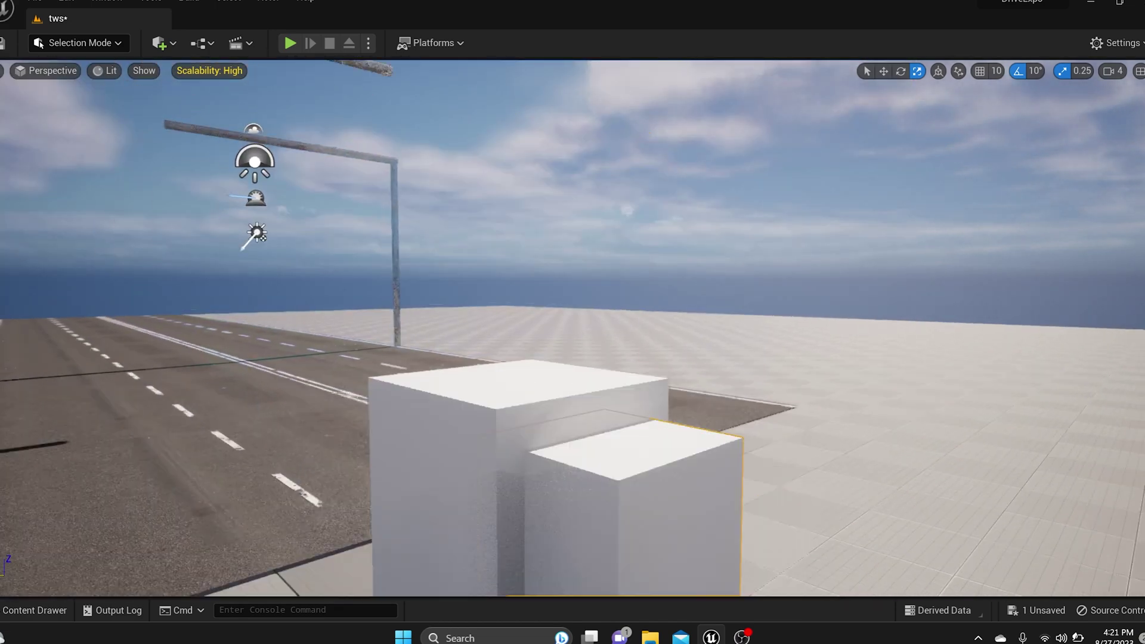
key("s")
key("q")
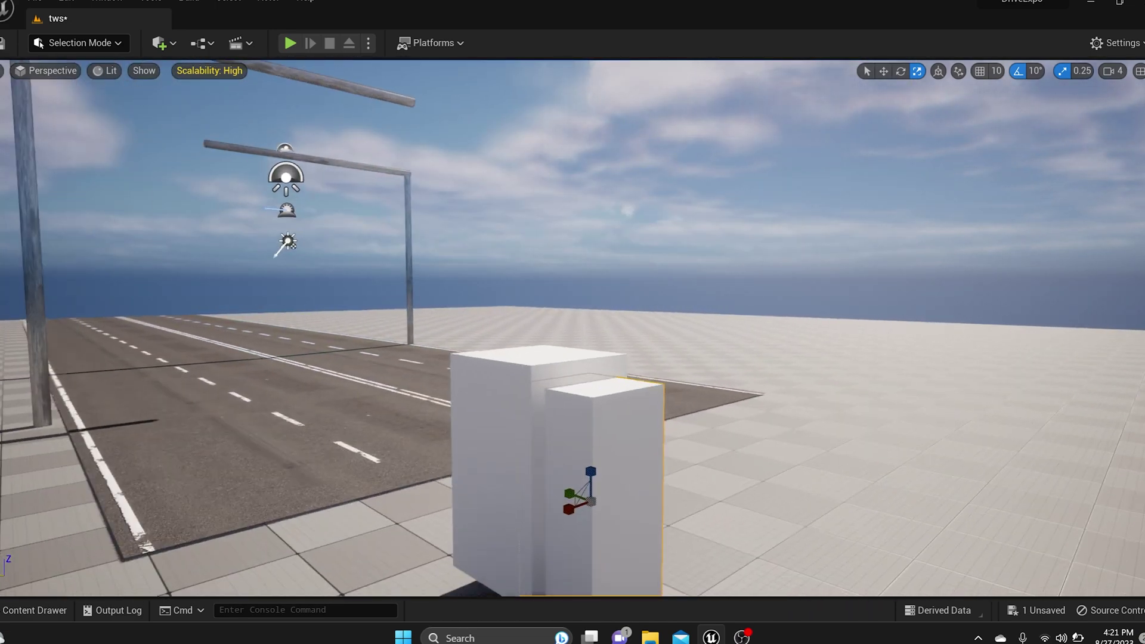
key("s")
key("a")
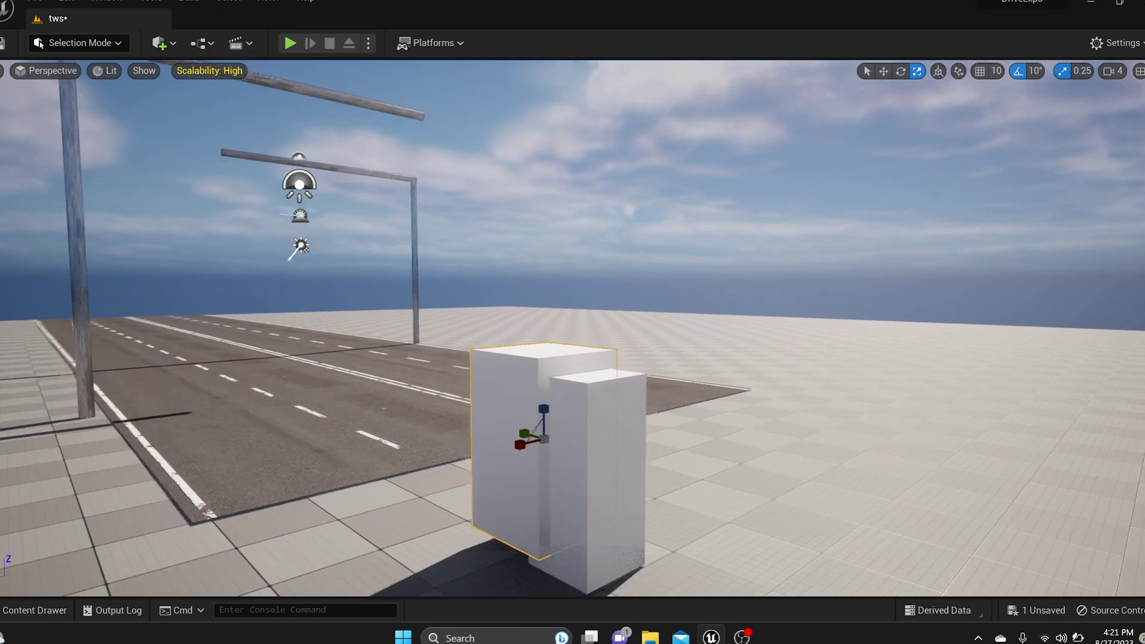
key("q")
key("d")
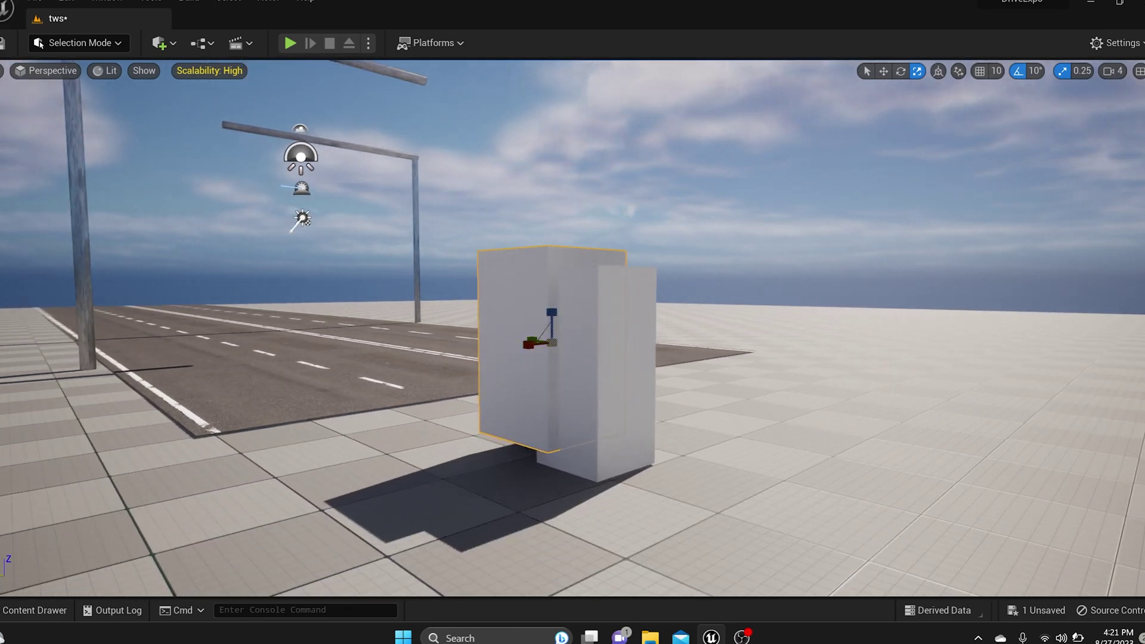
left_click(620, 376, "shift")
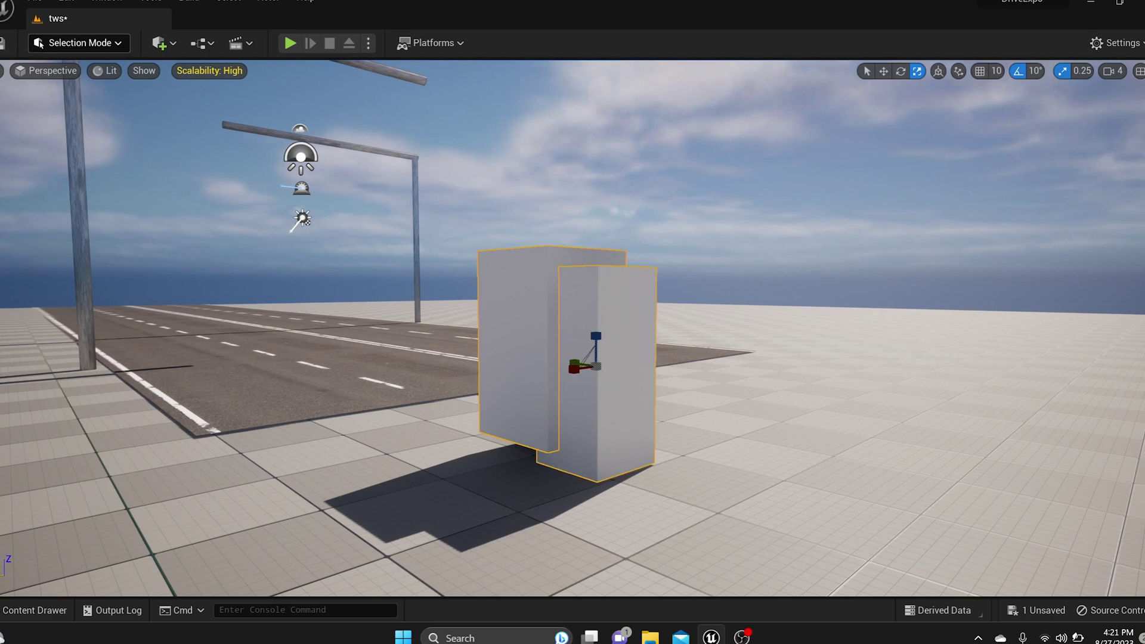
left_click(39, 44)
left_click(40, 44)
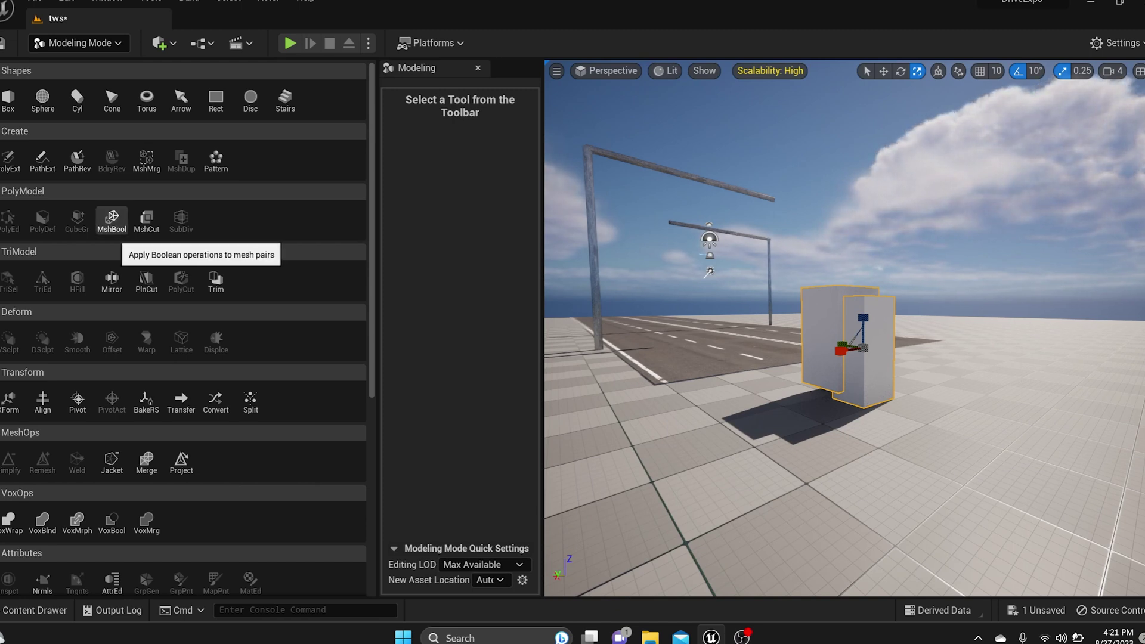
- Subtract the smaller box from the large one with a Mesh Boolean set to Difference A - B
left_click(112, 219)
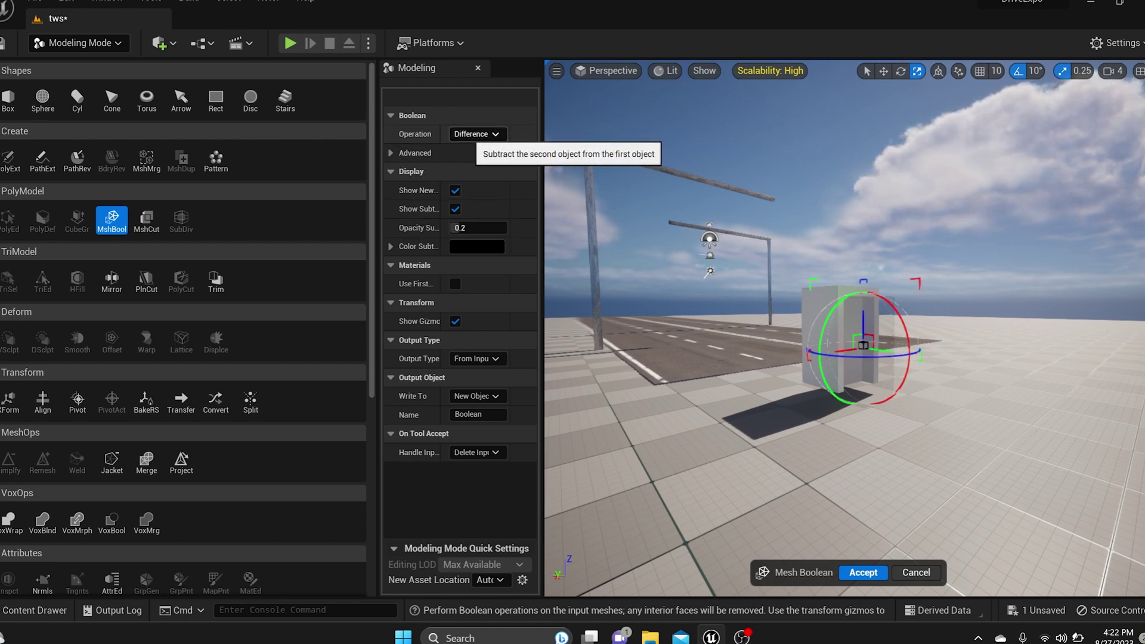
left_click(476, 134)
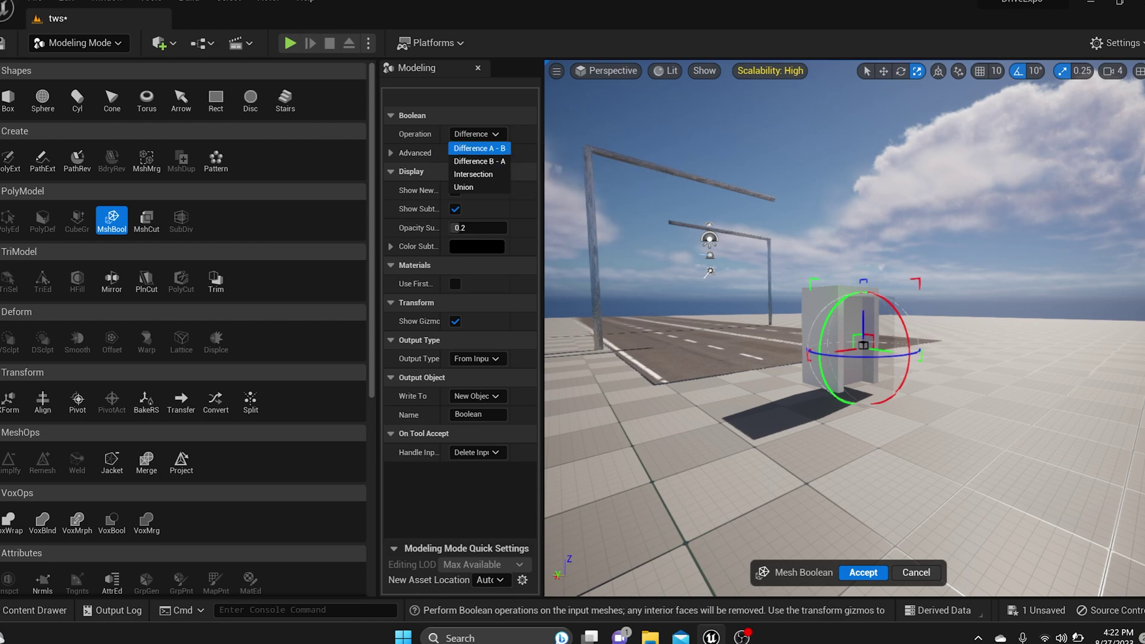
left_click(479, 148)
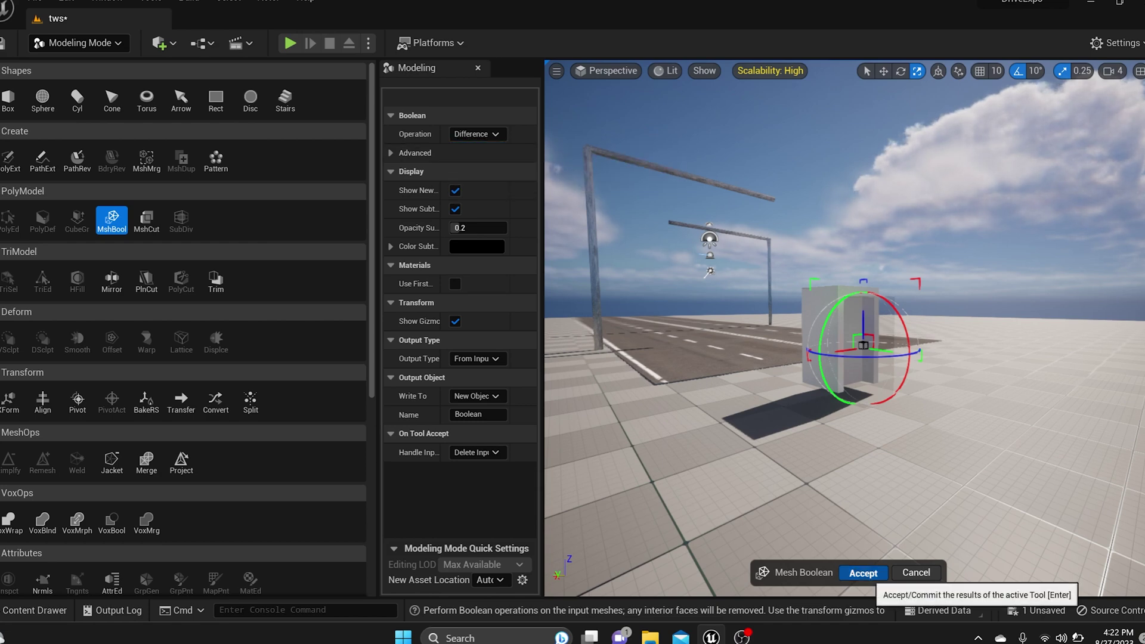
left_click(864, 572)
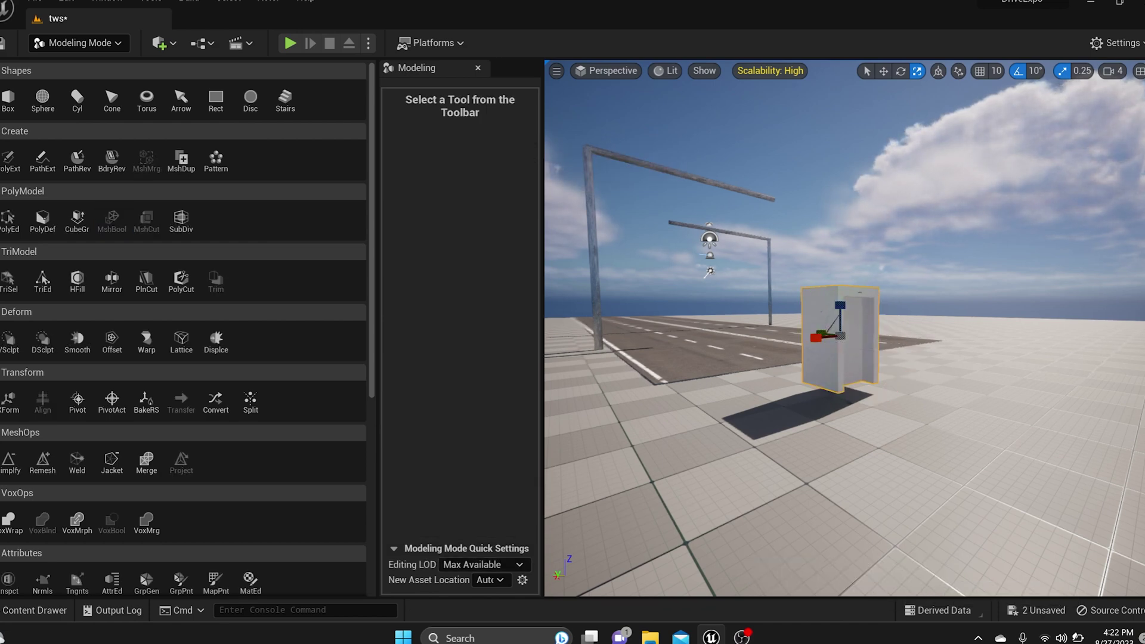
- Inspect the hollowed box up close, save the level and return to Selection Mode
scroll(845, 328, "up", 5)
scroll(844, 328, "down", 2)
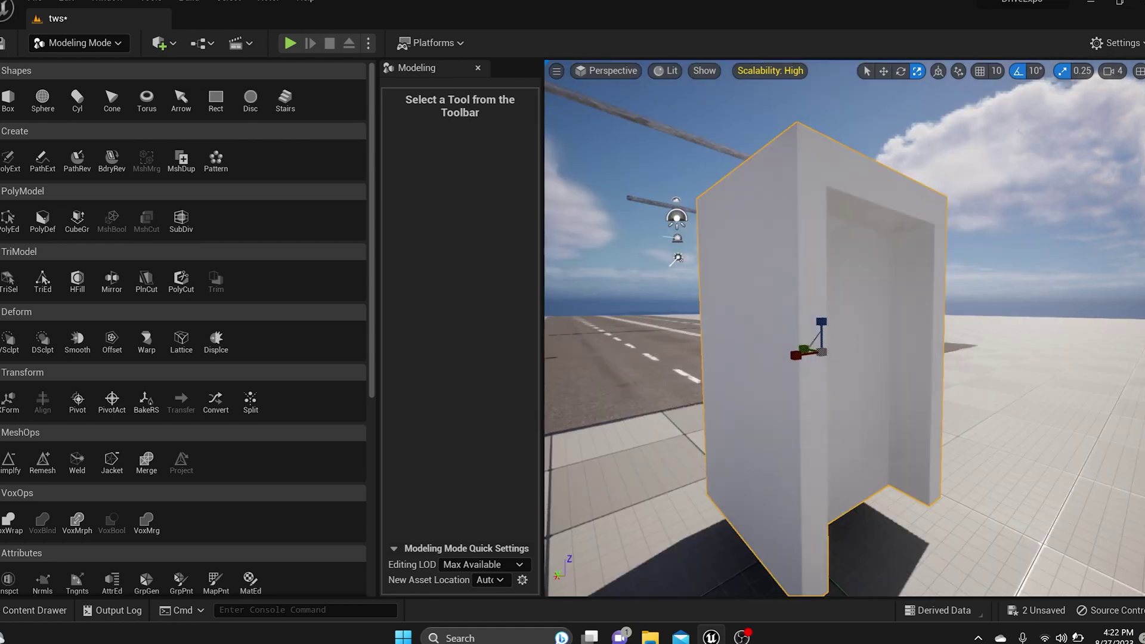
scroll(845, 328, "up", 3)
scroll(844, 328, "down", 3)
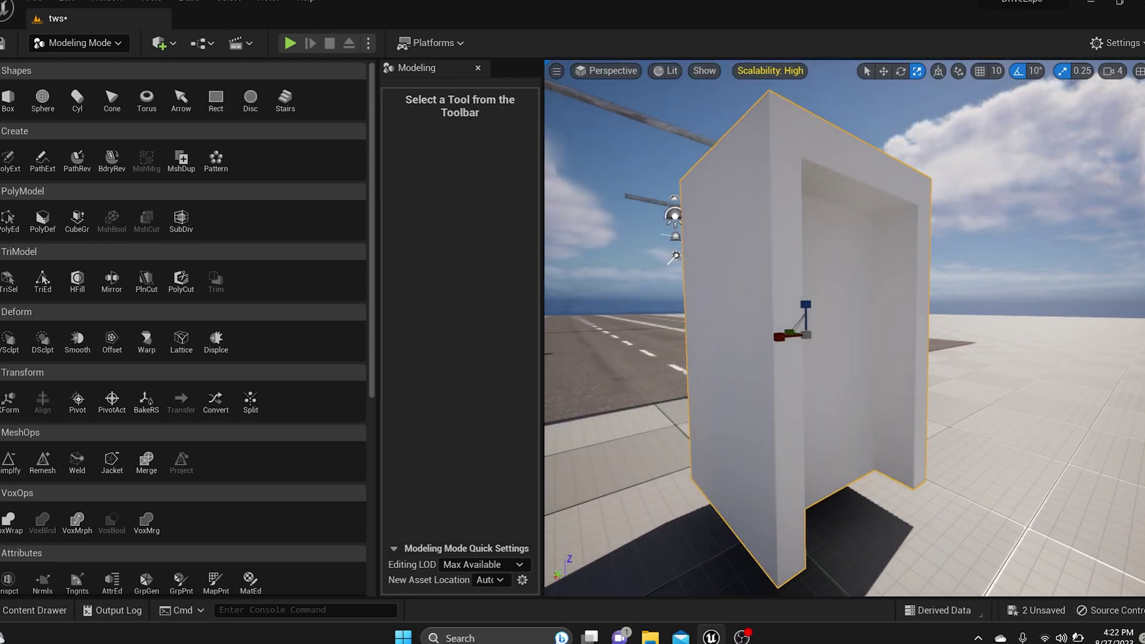
left_click(3, 43)
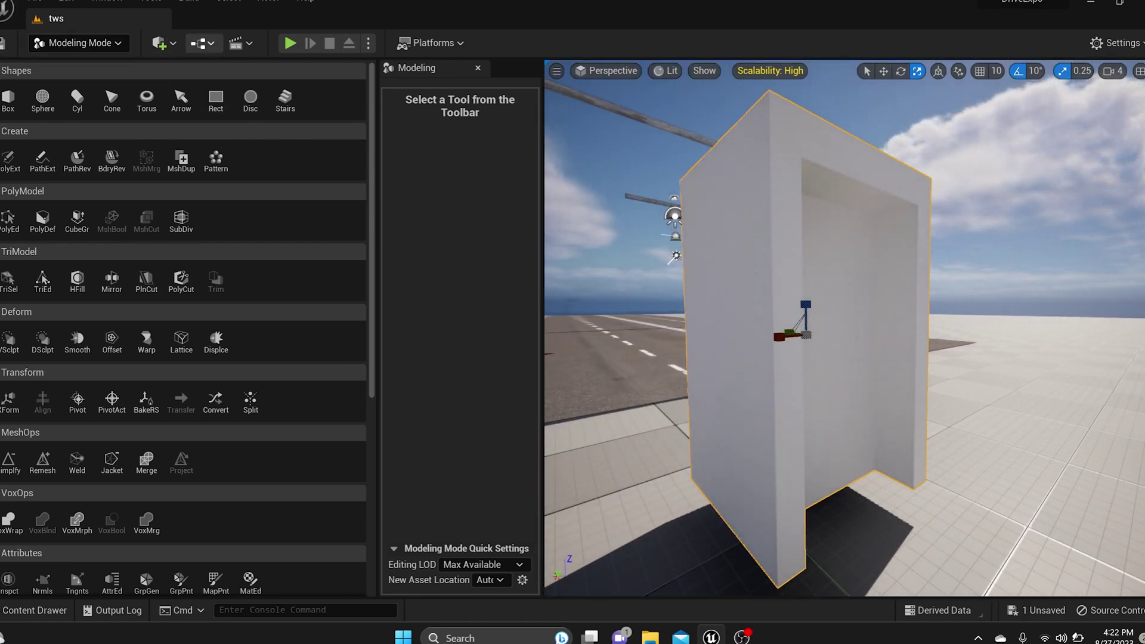
left_click(77, 43)
left_click(107, 67)
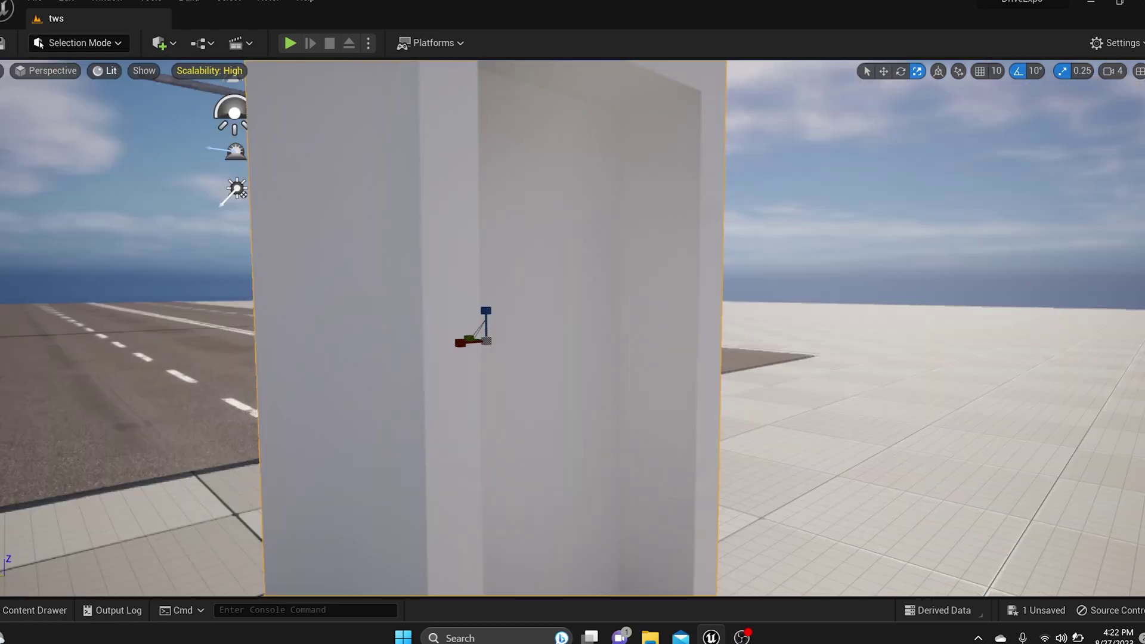
scroll(572, 328, "down", 8)
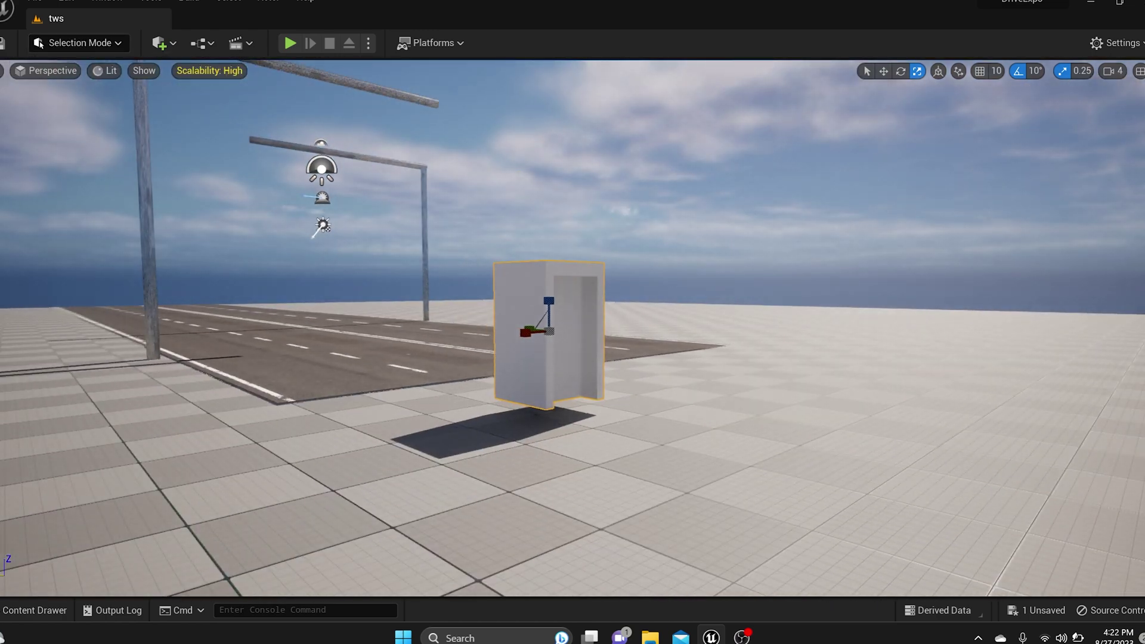
- Create a folder named trafficlight inside the Content folder and open it
left_click(34, 611)
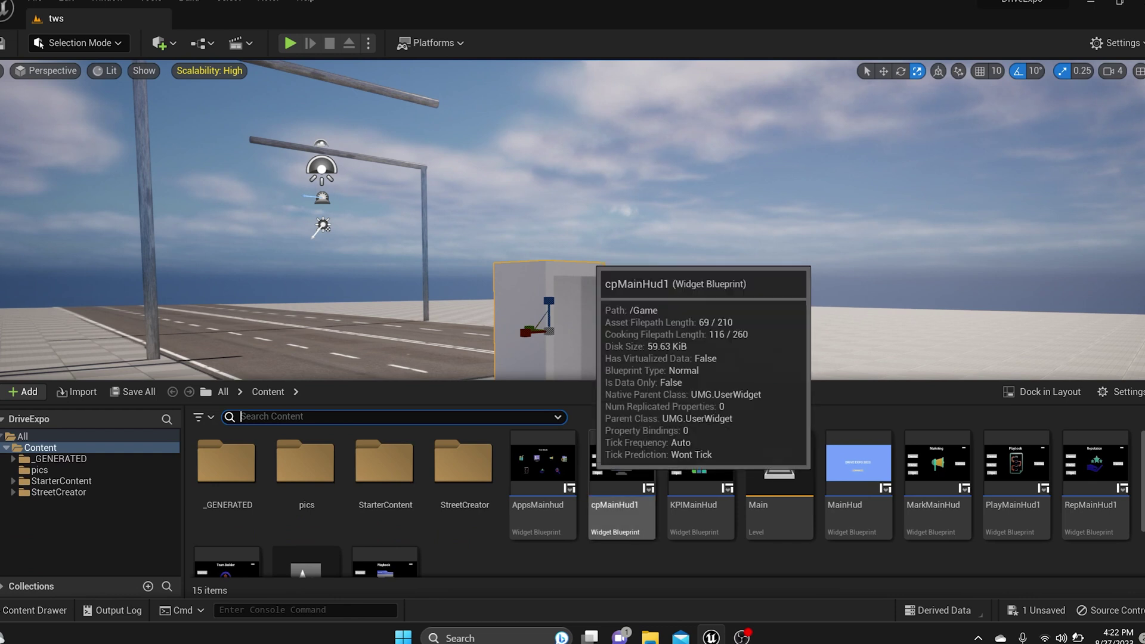
scroll(537, 453, "down", 2)
right_click(463, 519)
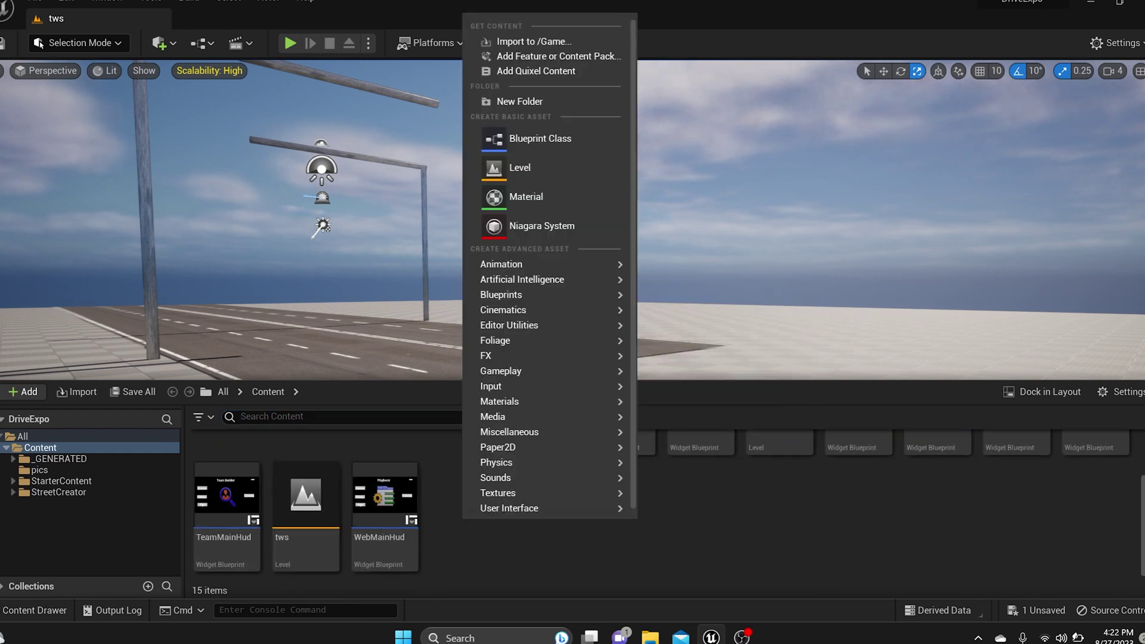
key("Escape")
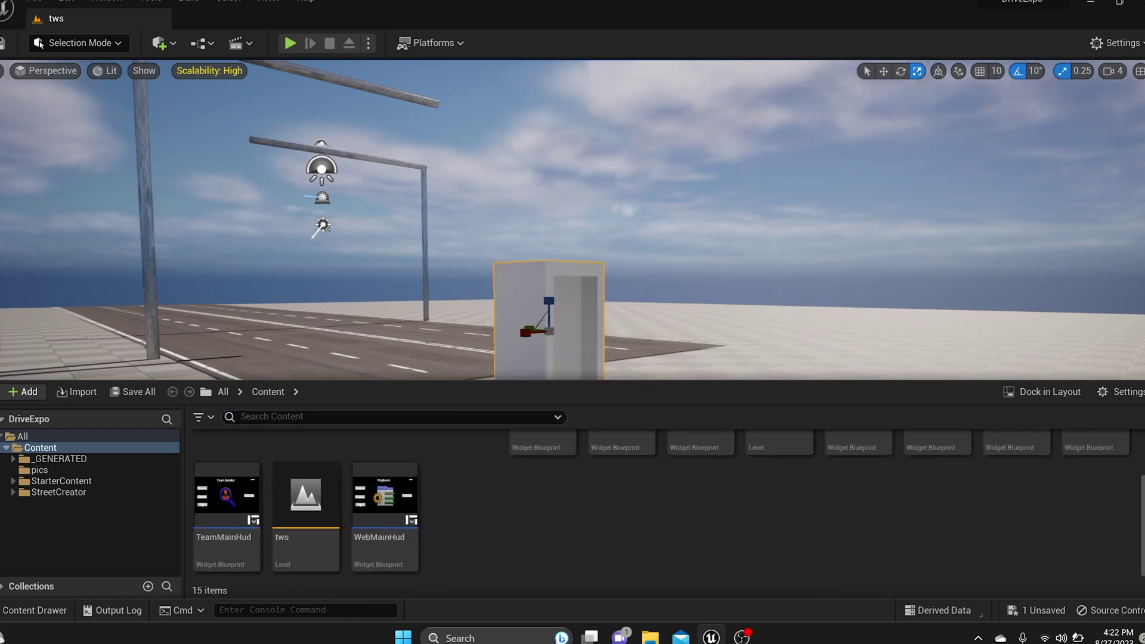
right_click(499, 522)
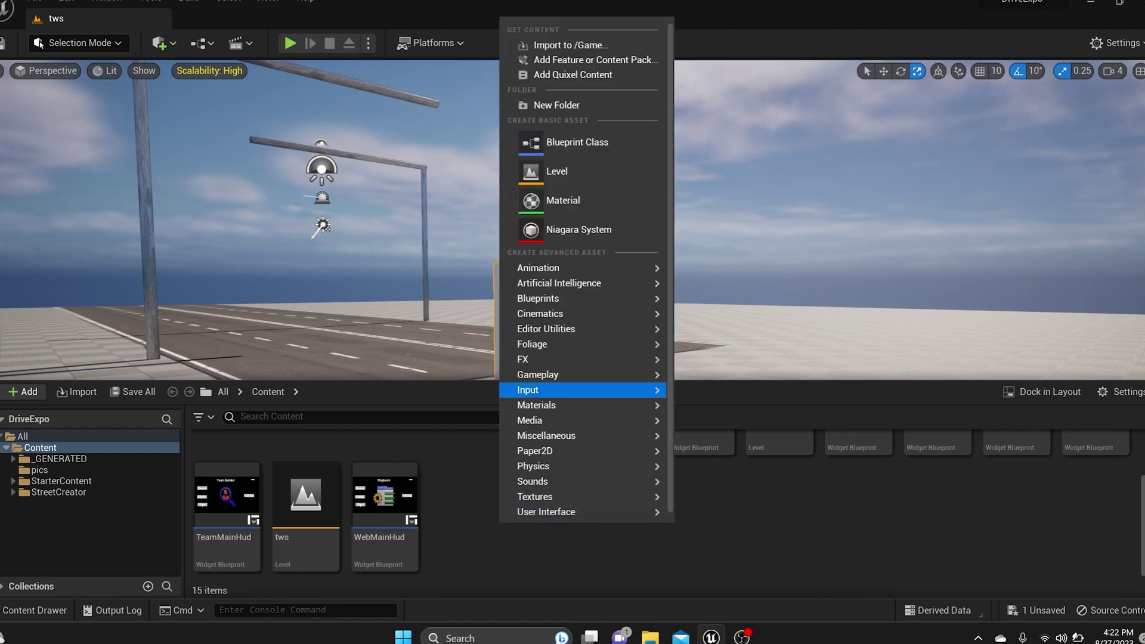
left_click(556, 105)
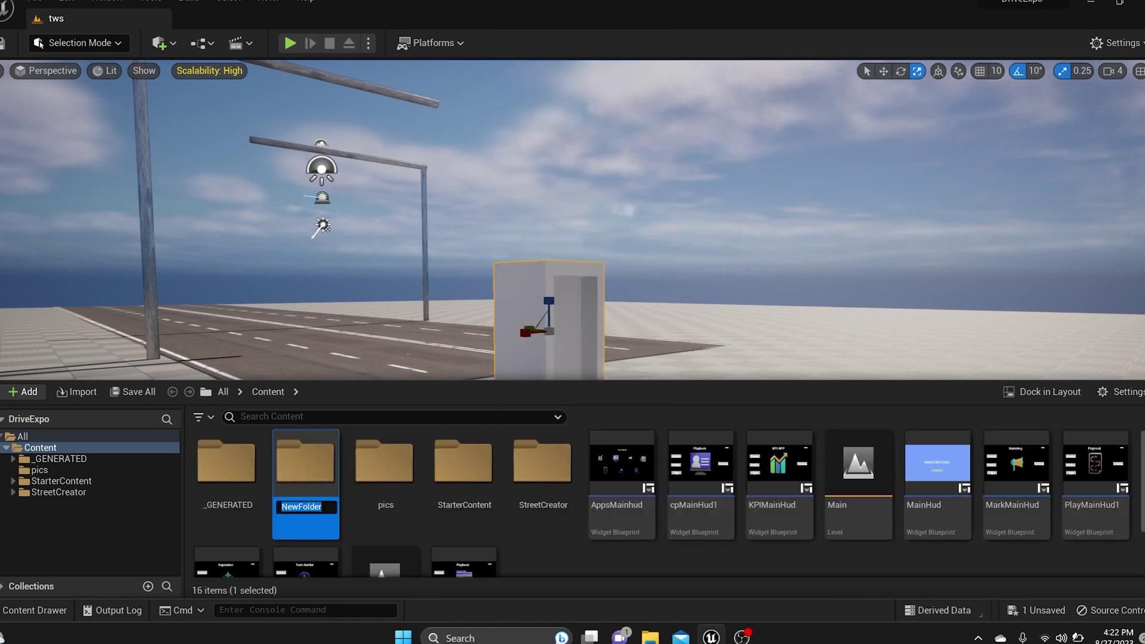
type("traf")
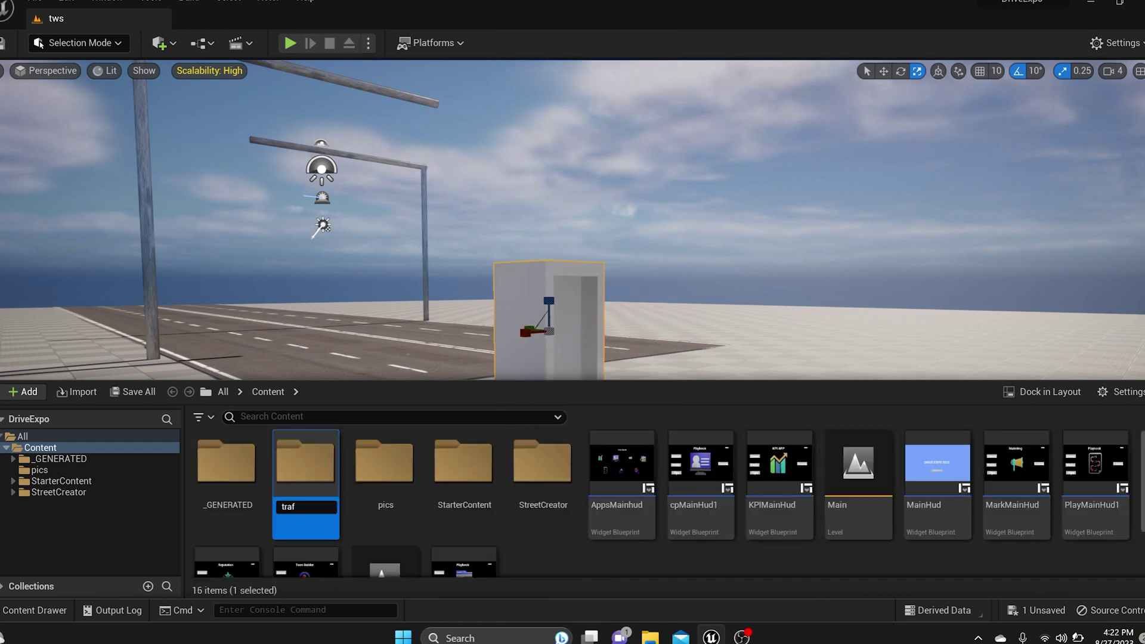
type("ficlight")
key("Return")
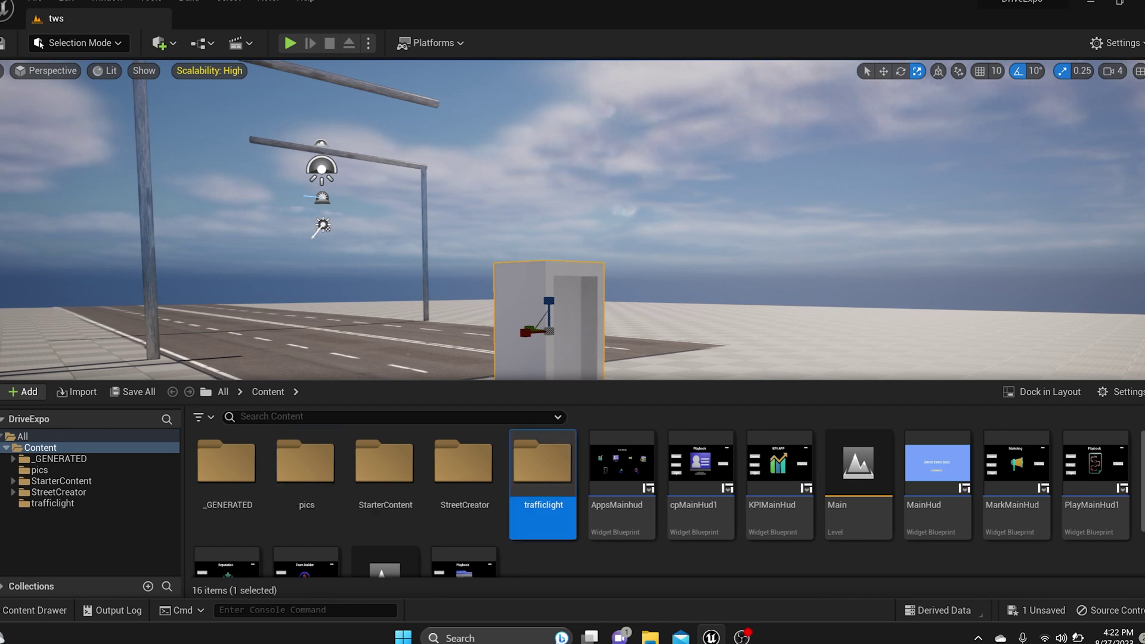
double_click(543, 469)
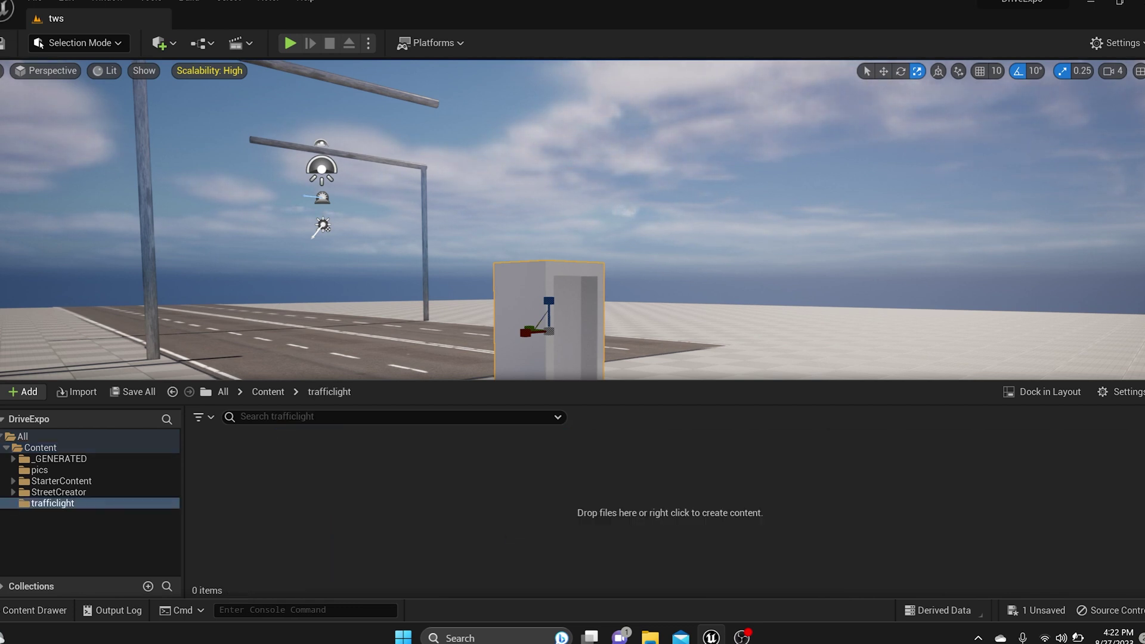
- Create a material named trafficlightcolor in the trafficlight folder
right_click(344, 483)
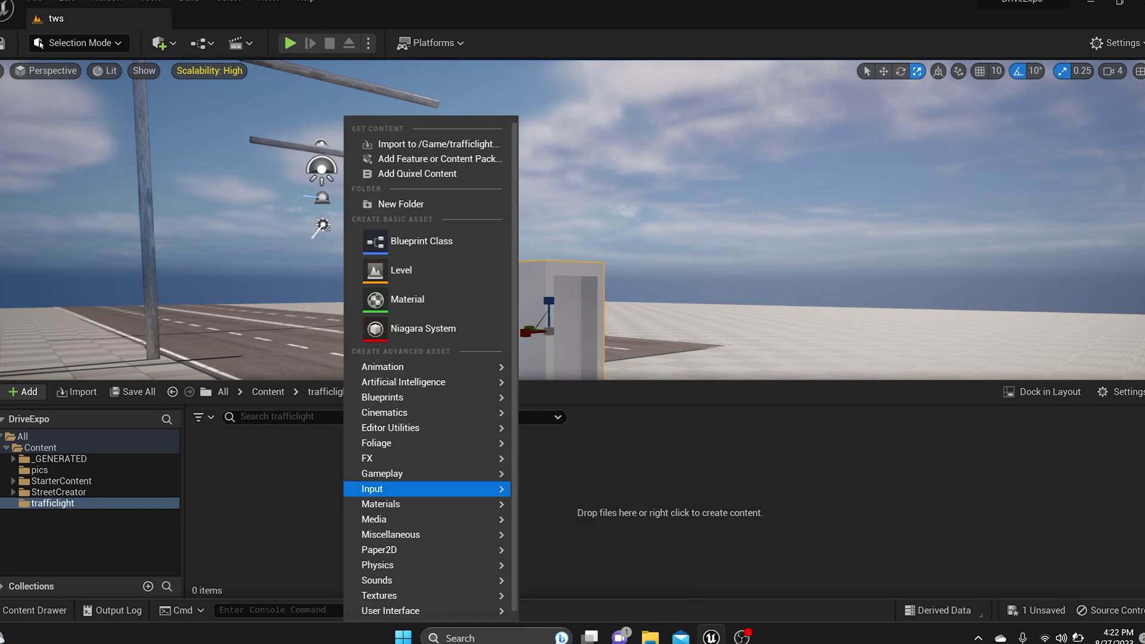
left_click(408, 300)
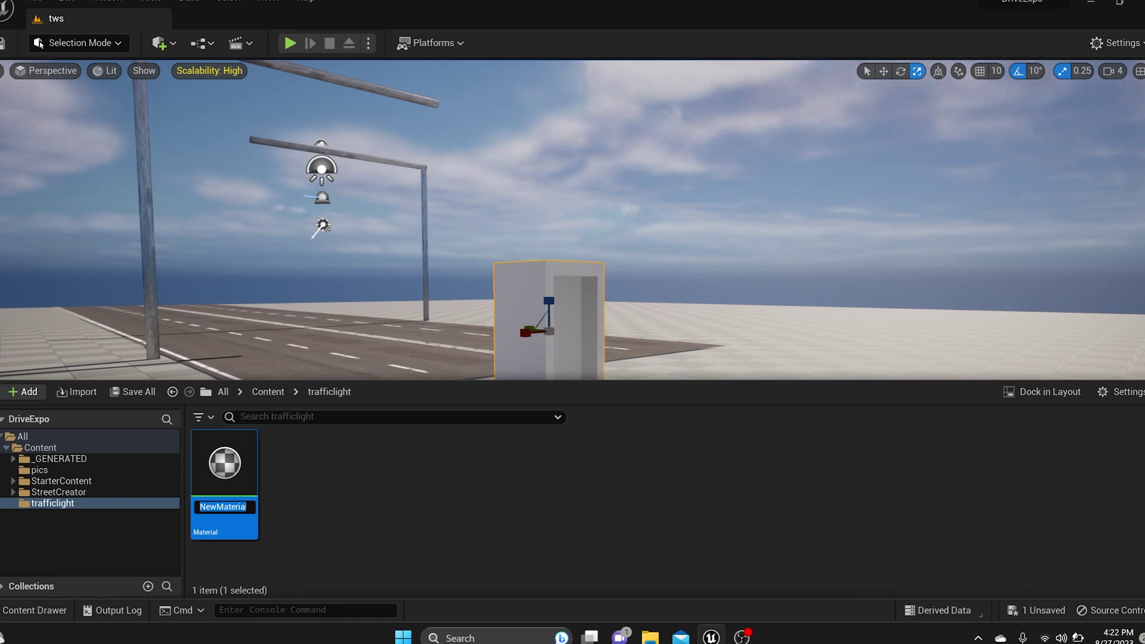
type("yellow")
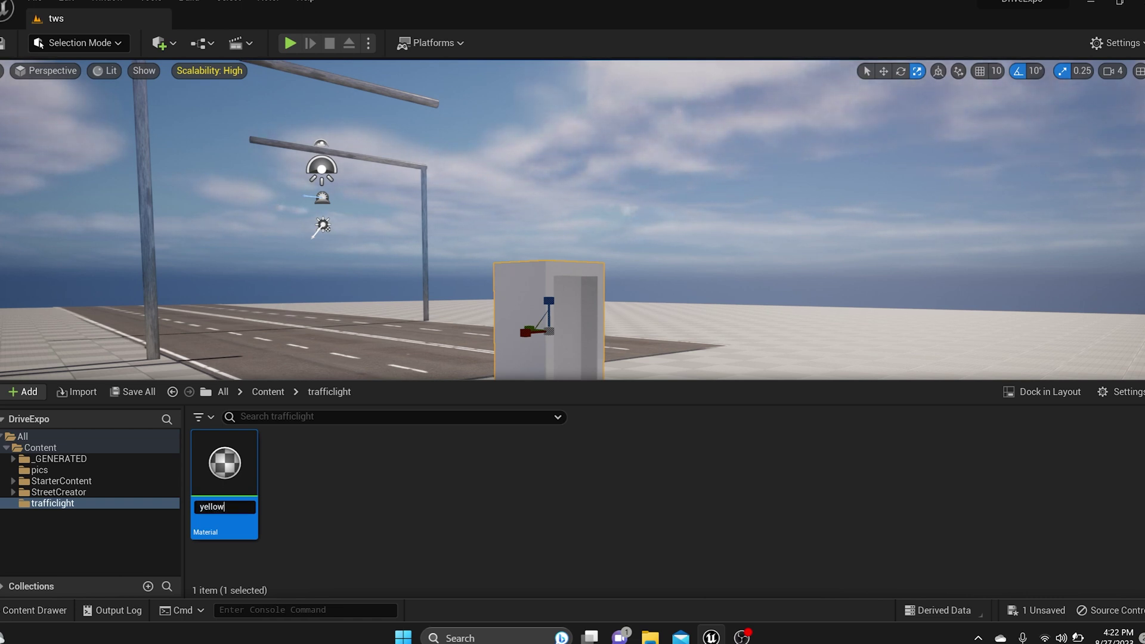
type("fo")
key("BackSpace")
key("BackSpace")
key("BackSpace")
key("BackSpace")
key("BackSpace")
key("BackSpace")
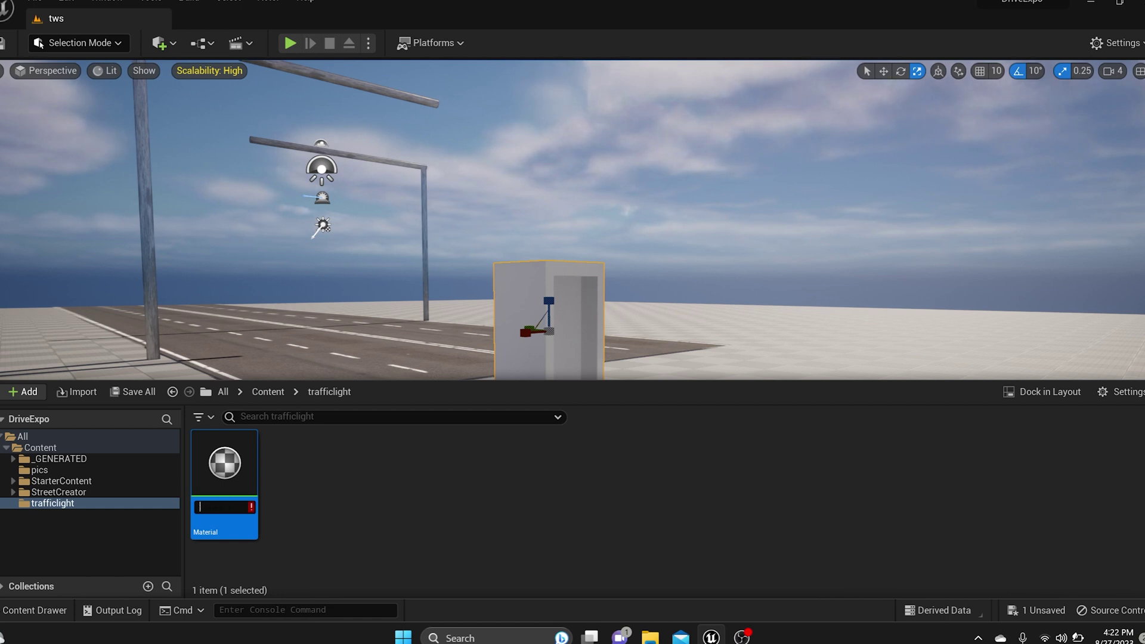
type("trafficlight c")
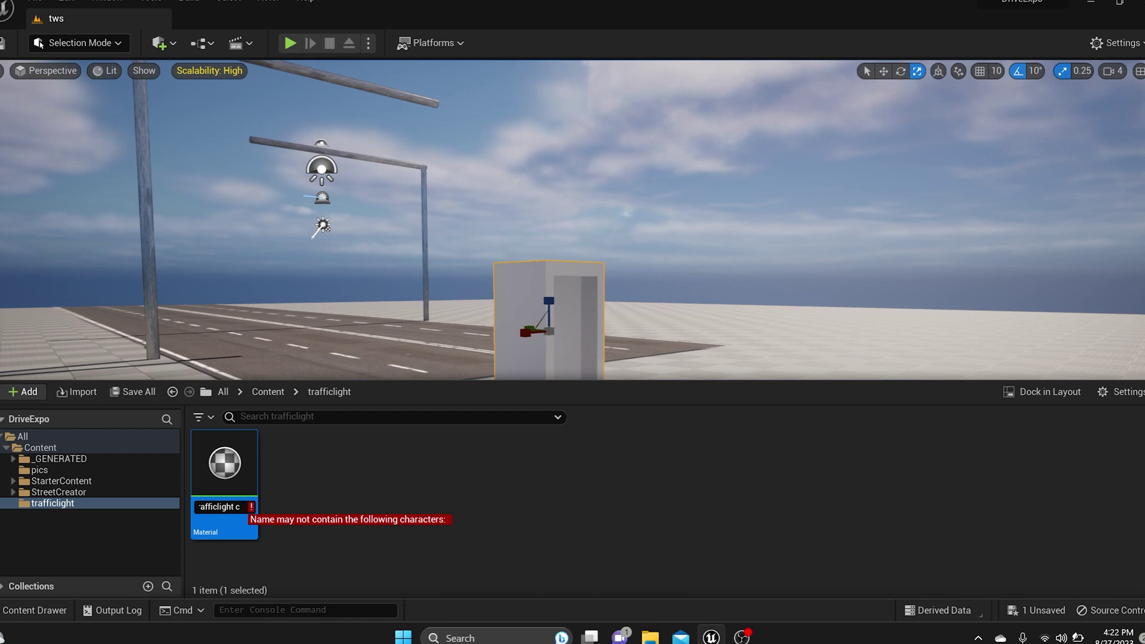
key("BackSpace")
key("BackSpace")
type("color")
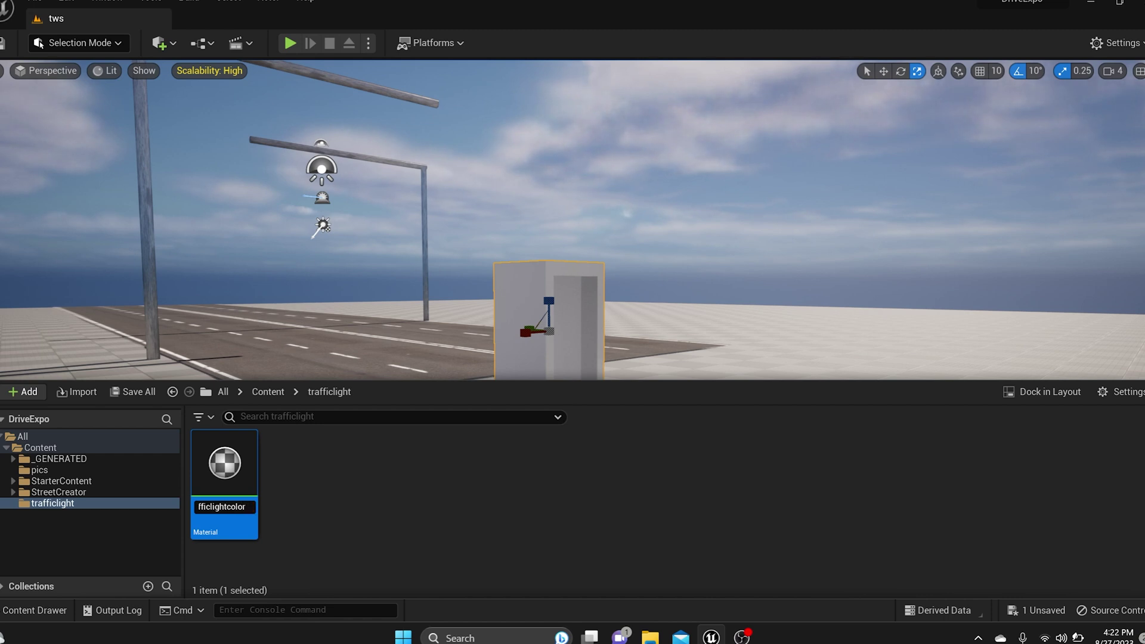
key("Return")
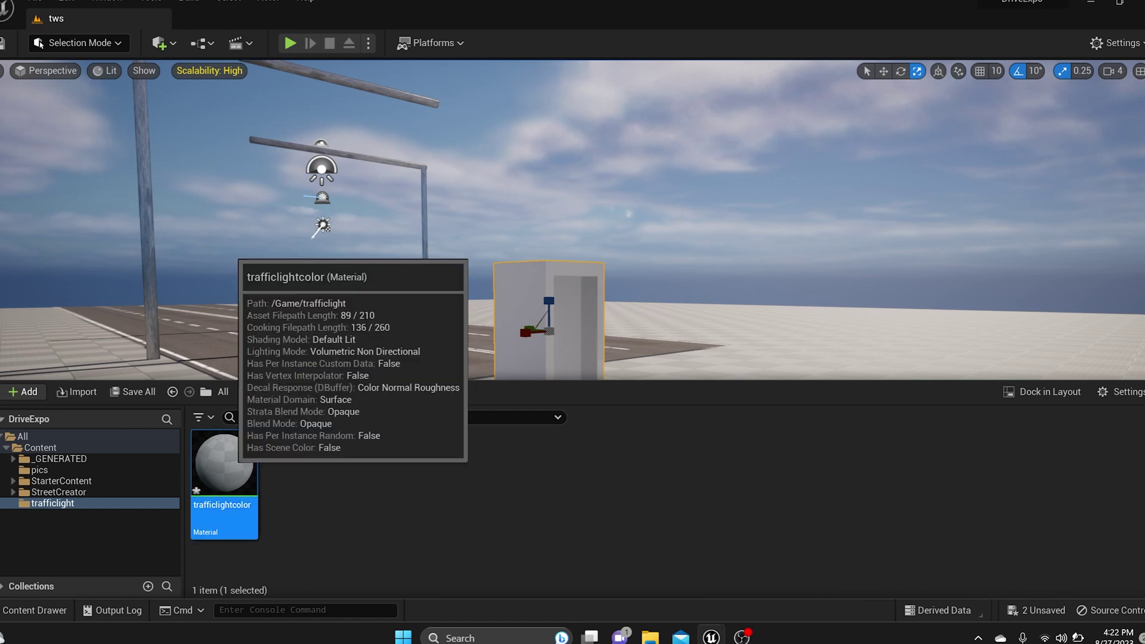
- Open the trafficlightcolor material, add a Constant3Vector node and connect its output to Base Color
double_click(224, 462)
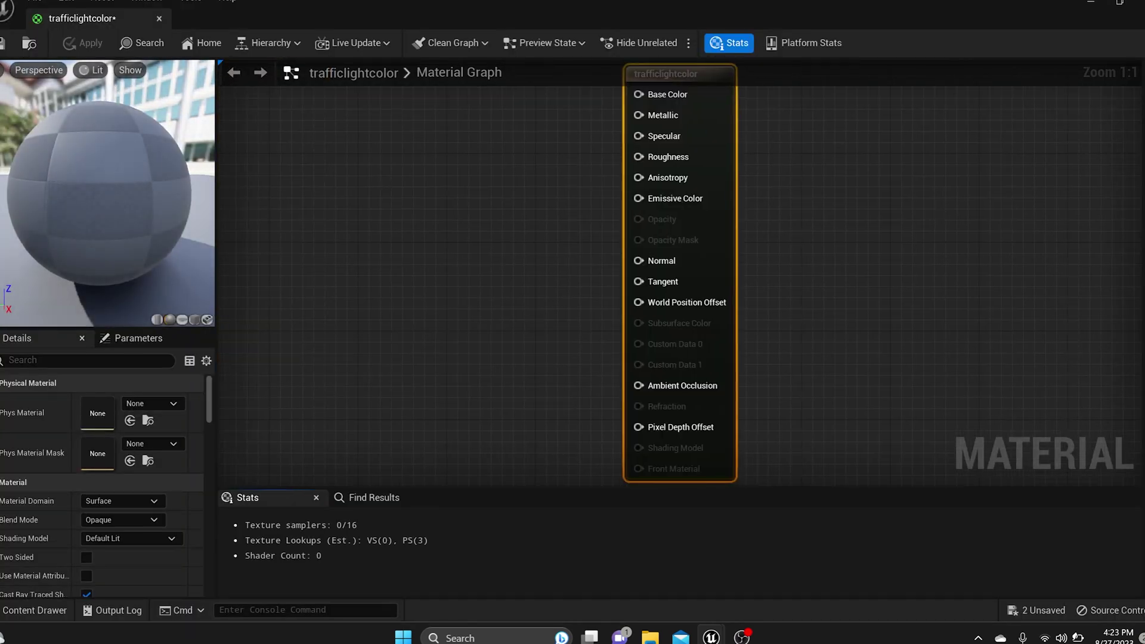
left_click(328, 154)
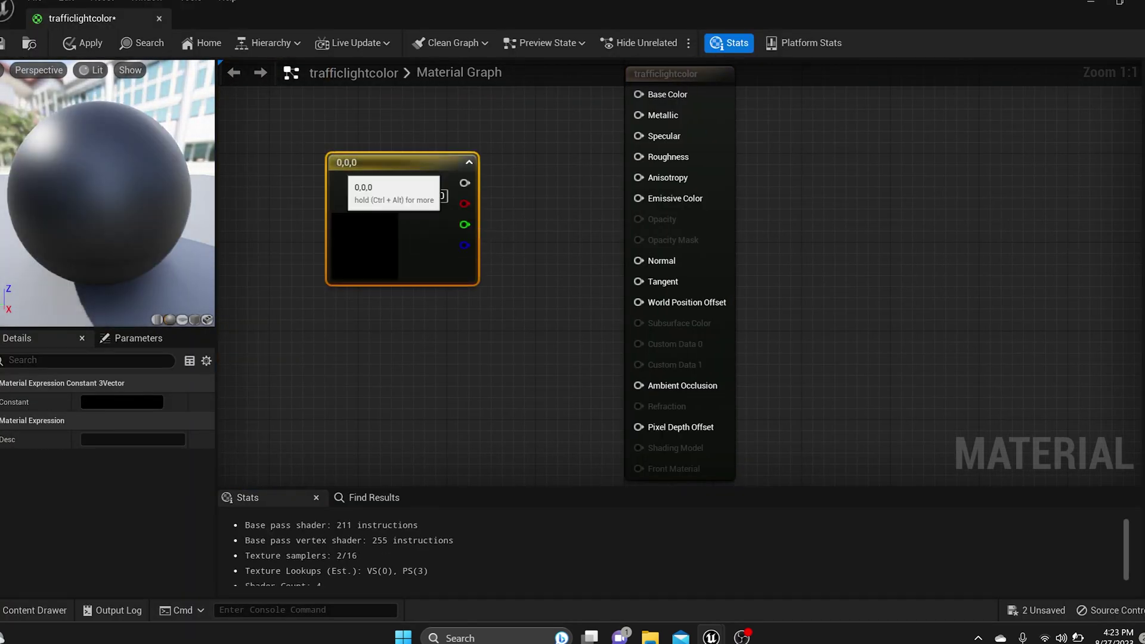
left_click_drag(465, 182, 637, 94)
- Set the Constant3Vector to bright yellow at full brightness (R 1.0, G about 0.972, B about 0.008) and save the material
double_click(364, 238)
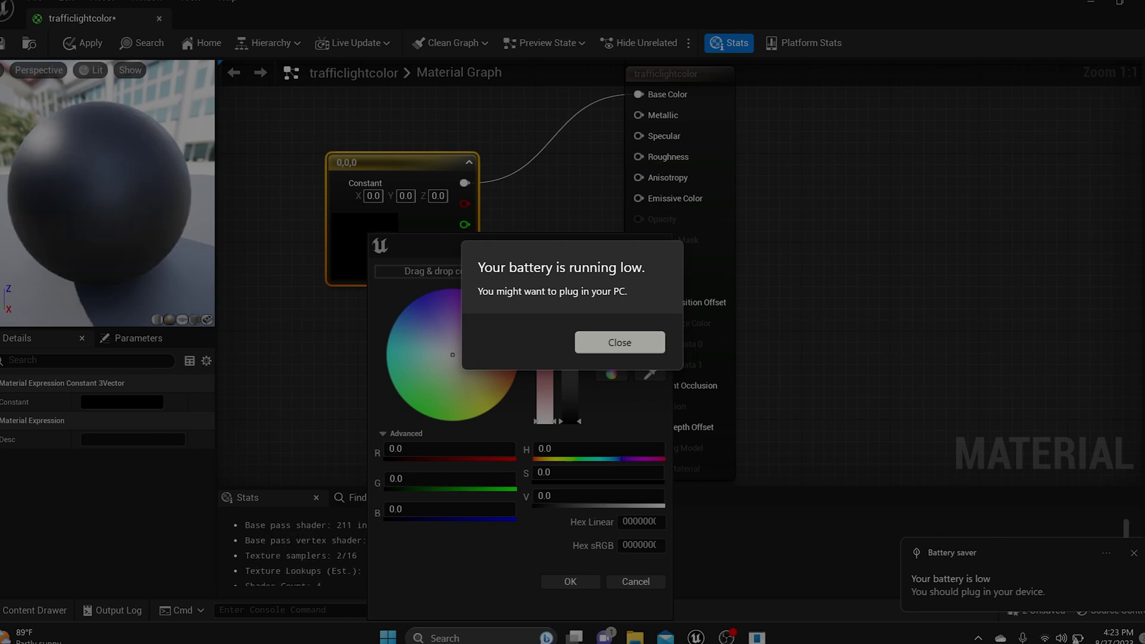
left_click(619, 343)
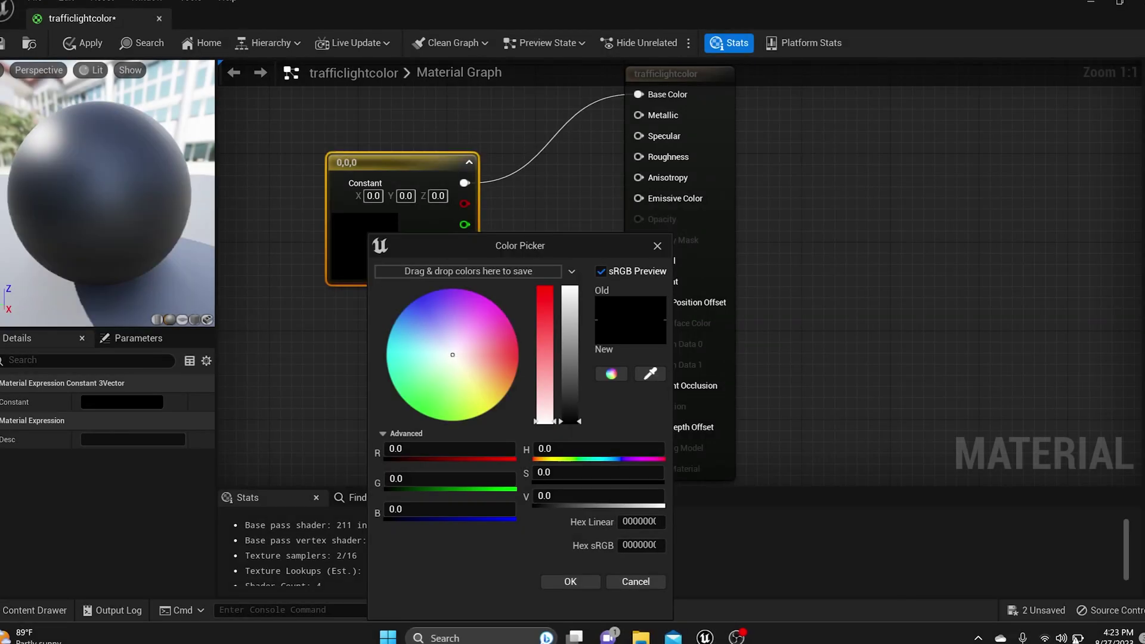
left_click_drag(460, 363, 485, 412)
left_click_drag(569, 420, 569, 288)
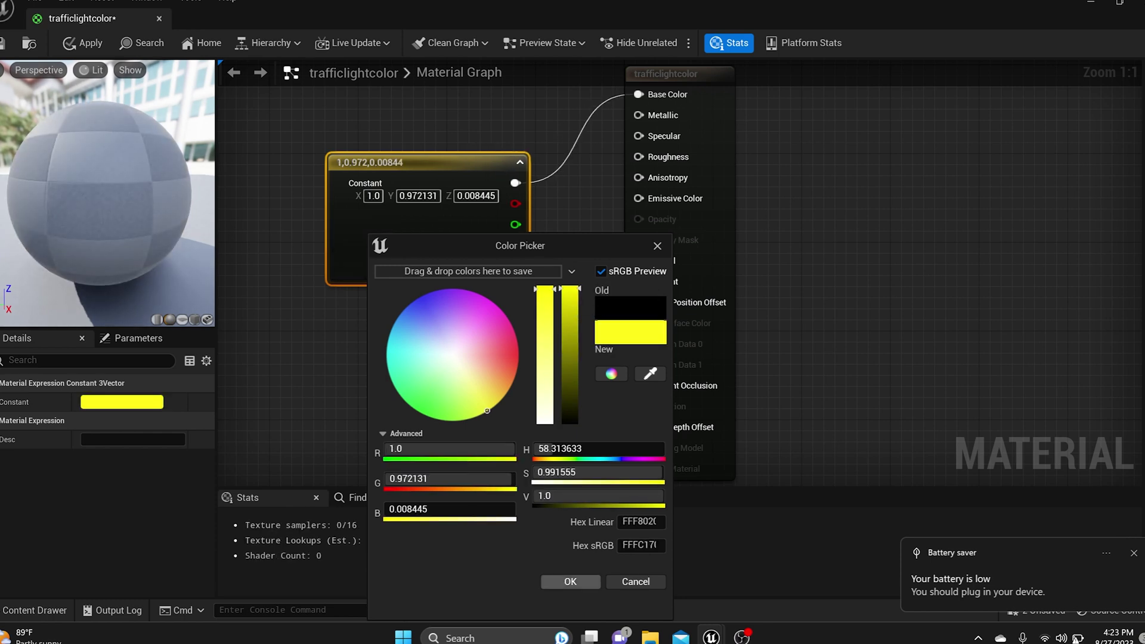
left_click(571, 581)
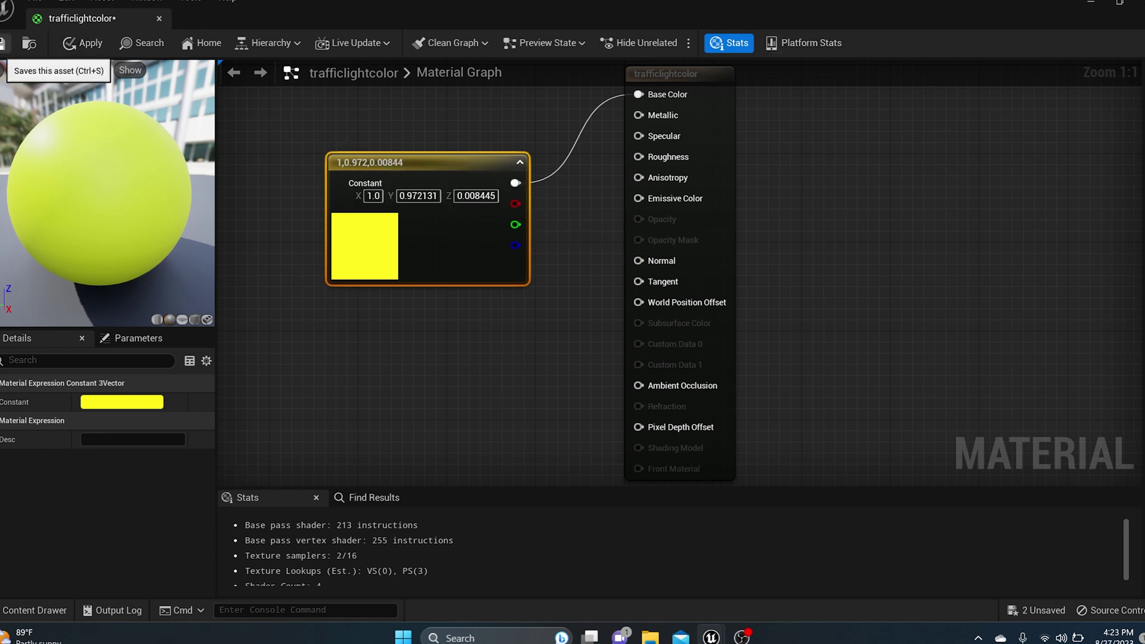
left_click(3, 43)
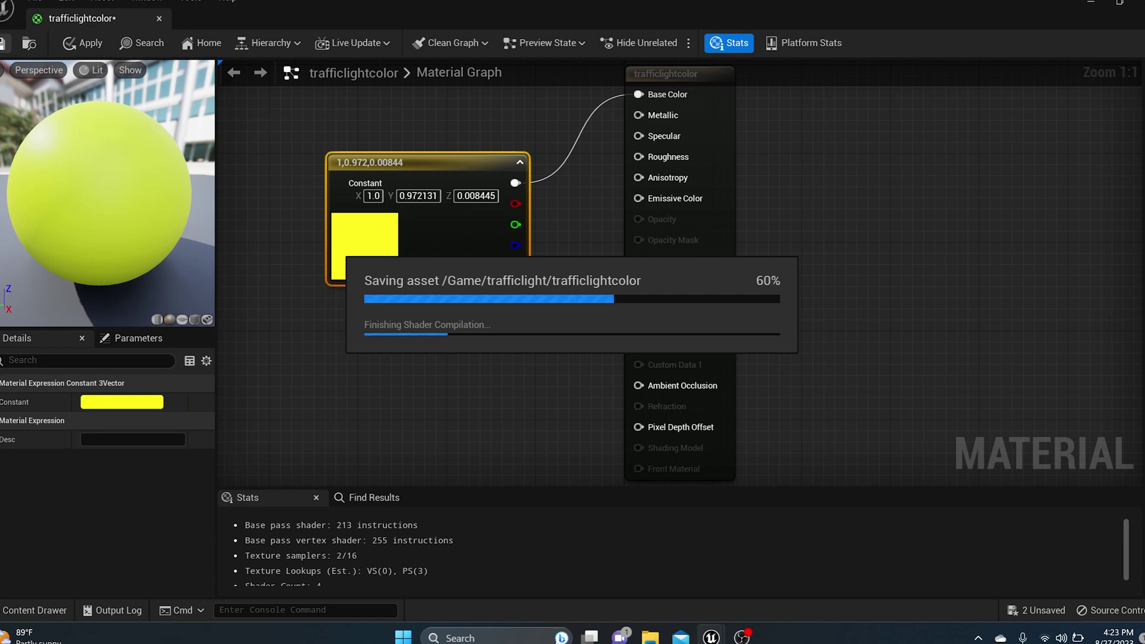
- Move the color node up, add a scalar Constant below it, connect it to Roughness and set its value to about 0.427
left_click_drag(343, 161, 287, 96)
key("1")
left_click(292, 279)
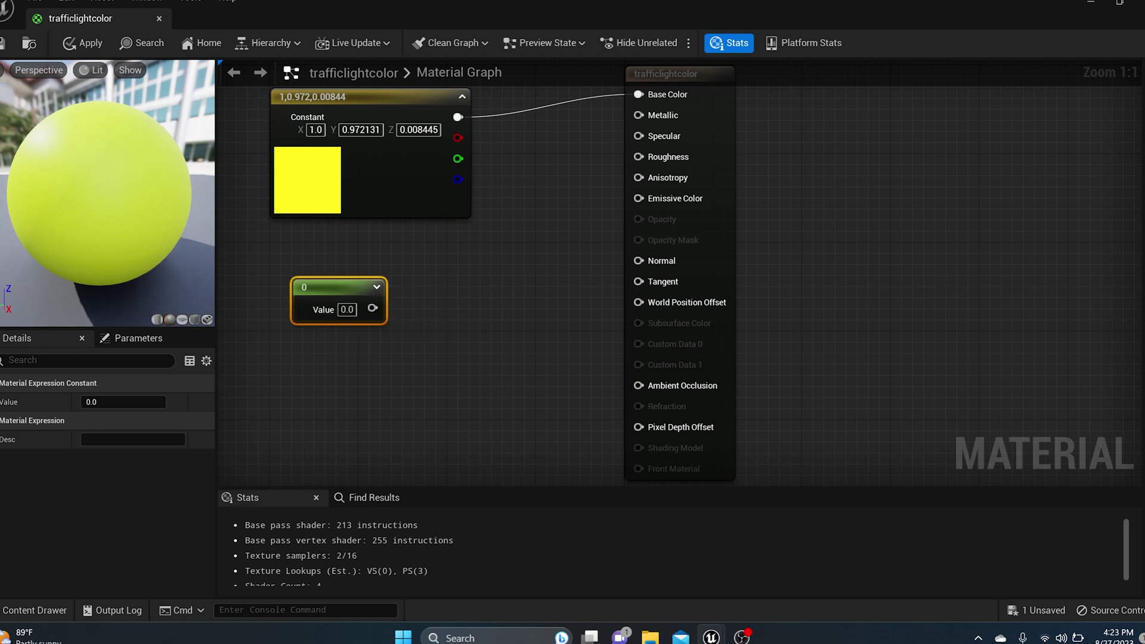
left_click_drag(373, 308, 639, 157)
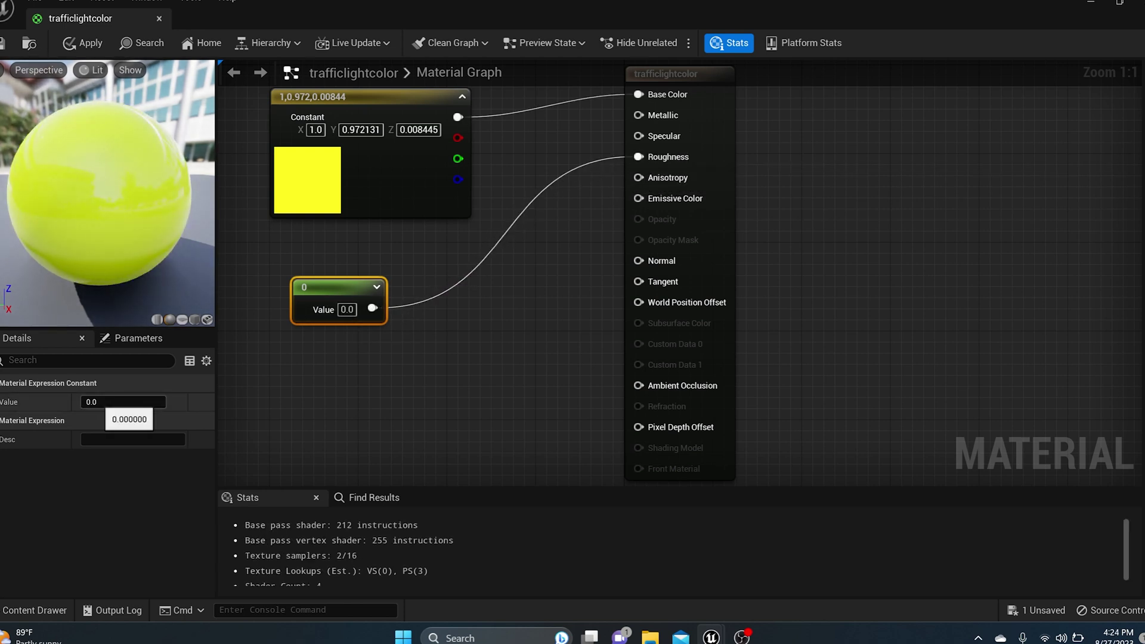
mouse_move(99, 402)
left_mouse_down()
mouse_move(129, 402)
mouse_move(115, 402)
left_mouse_up()
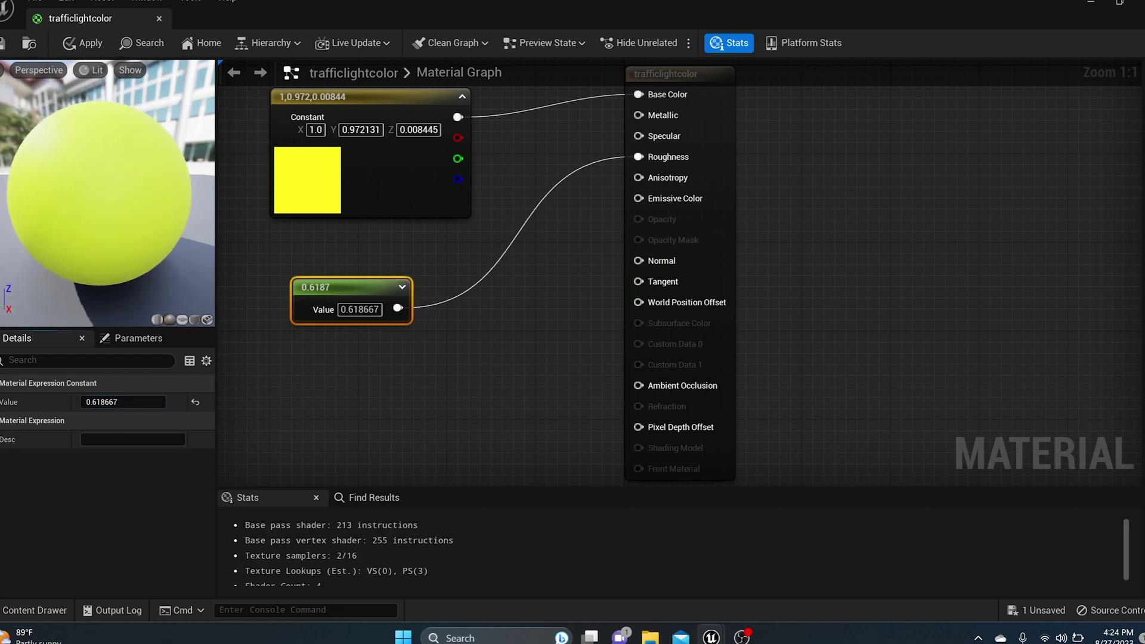
mouse_move(118, 402)
left_mouse_down()
mouse_move(88, 402)
mouse_move(98, 402)
left_mouse_up()
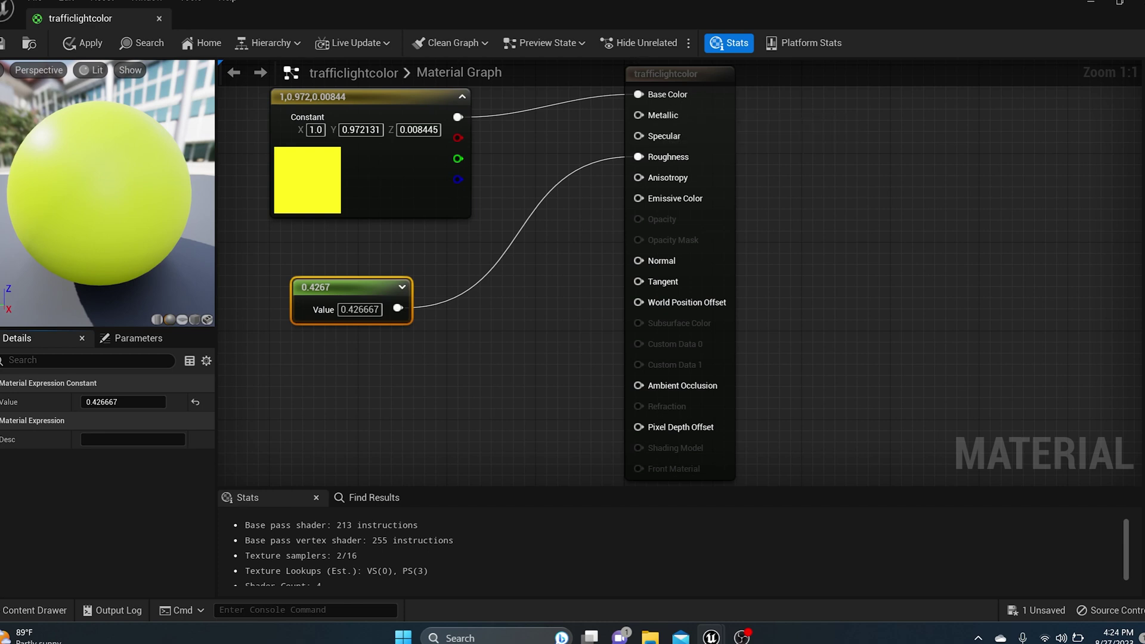
- Shift the Base Color node to a warmer yellow (R 1.0, G about 0.765, B 0.0) and save the material
right_click_drag(486, 390, 563, 450)
left_click(368, 227)
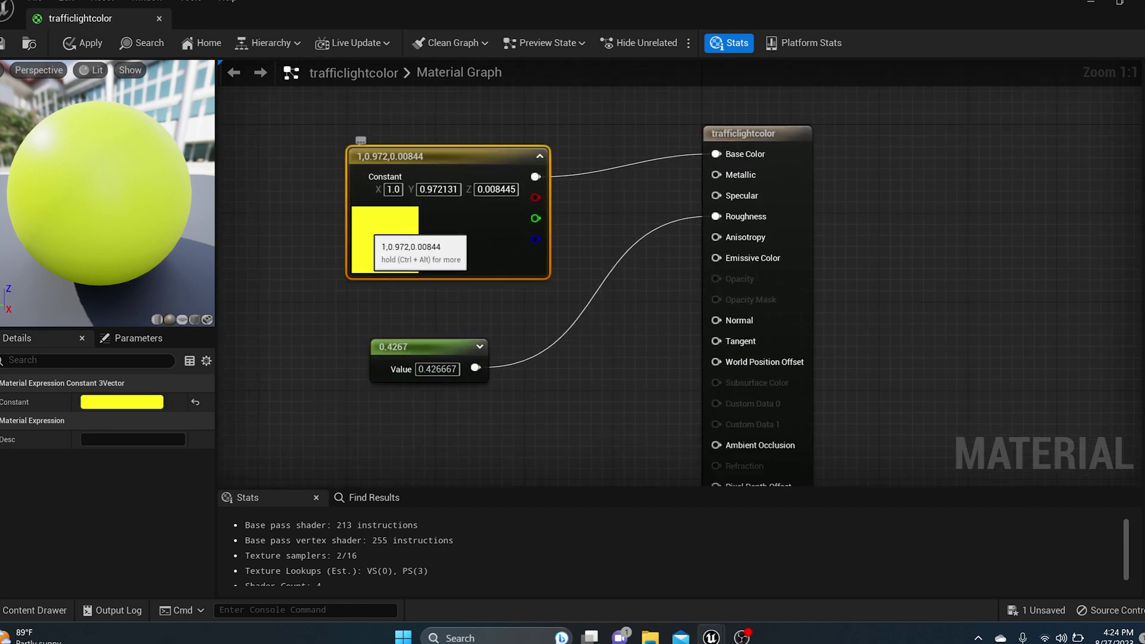
double_click(368, 228)
left_click_drag(487, 409, 499, 400)
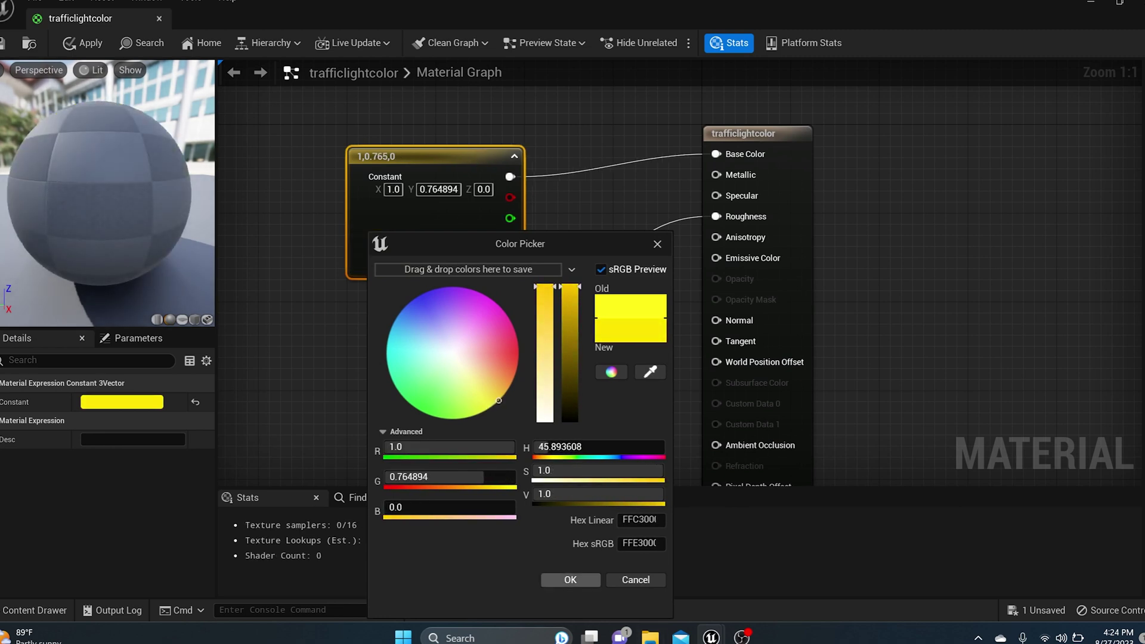
left_click(570, 579)
left_click(3, 44)
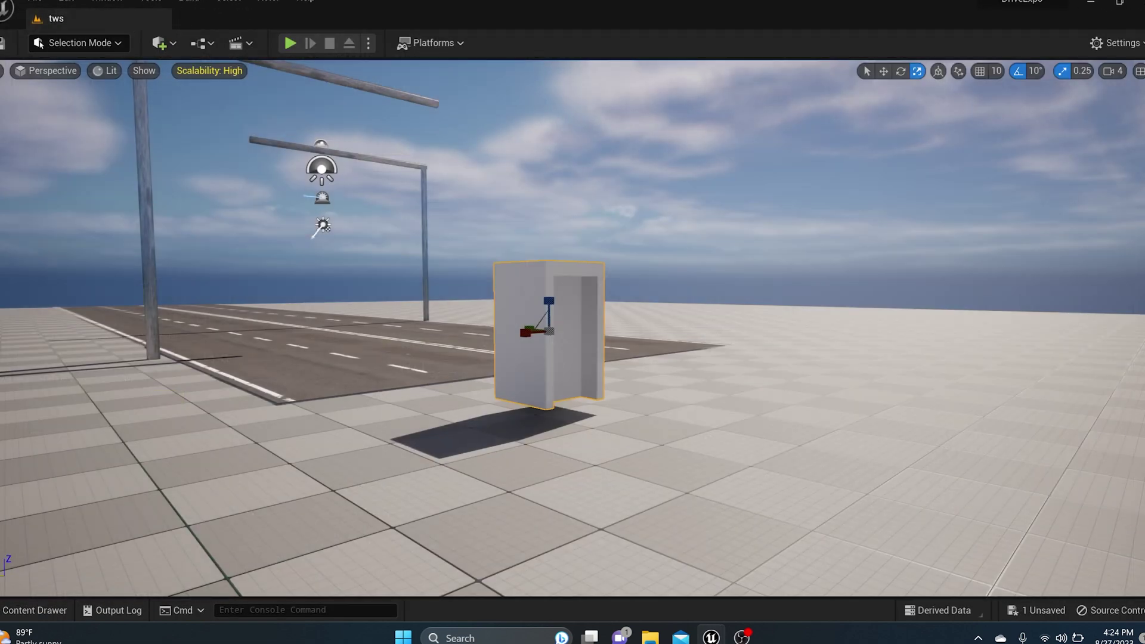
- Create a second material named lightoffmaterial in the trafficlight folder
left_click(35, 610)
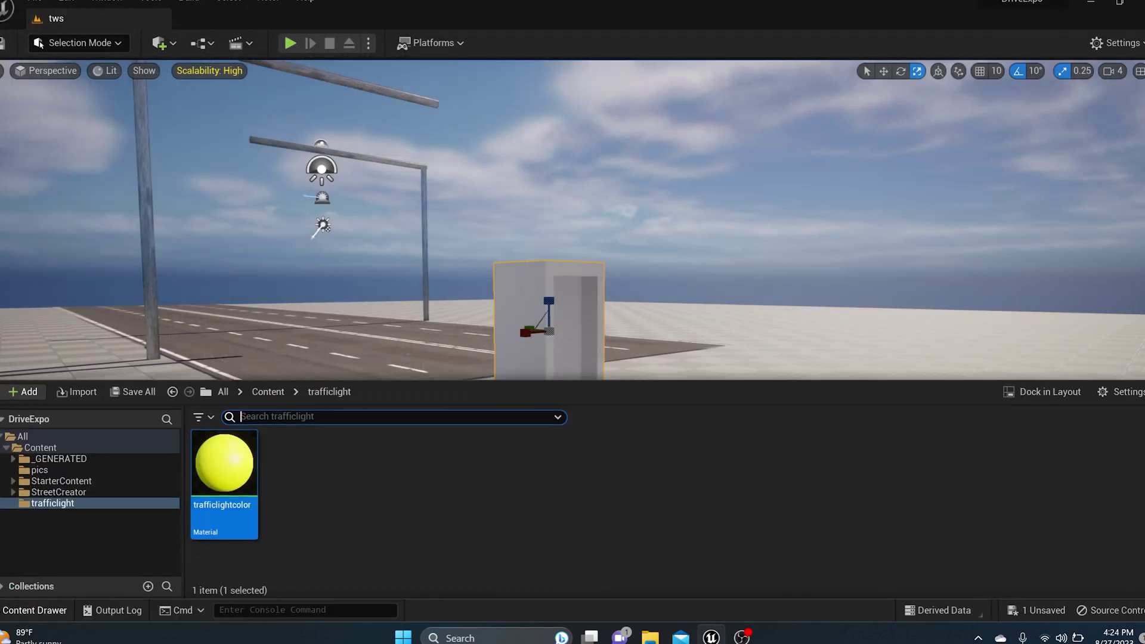
right_click(290, 554)
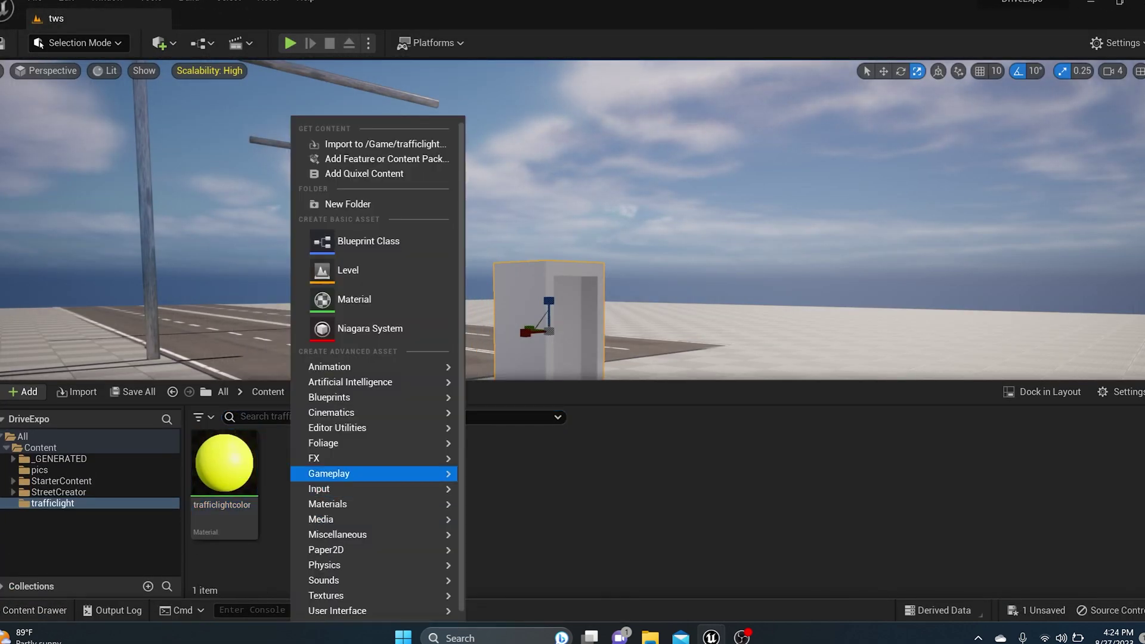
left_click(343, 300)
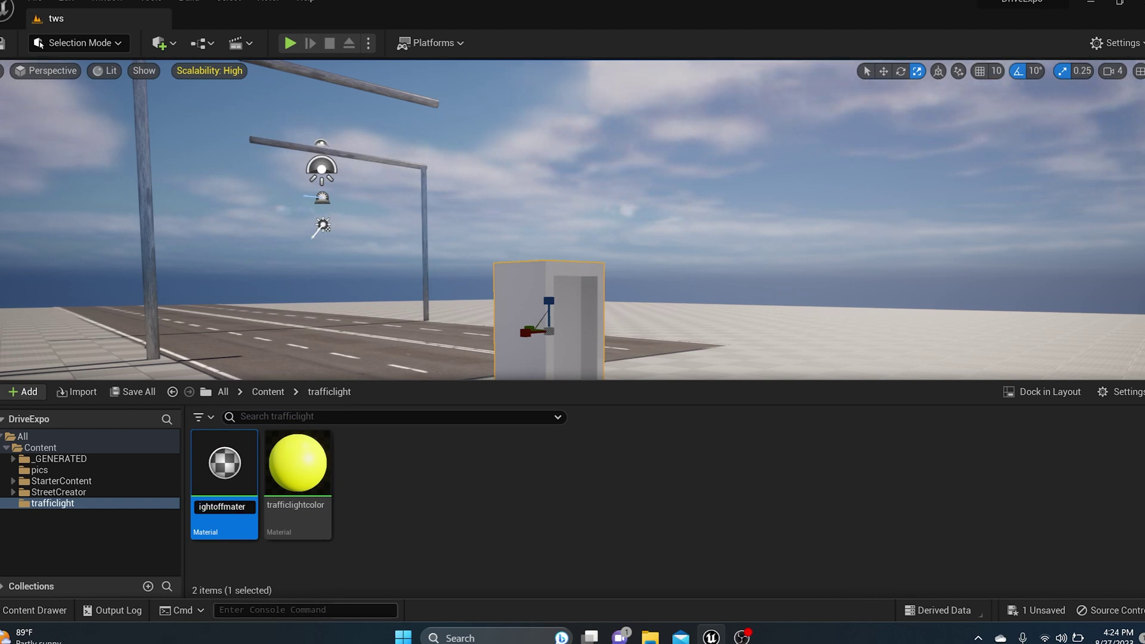
type("lightoffmaterial")
key("Return")
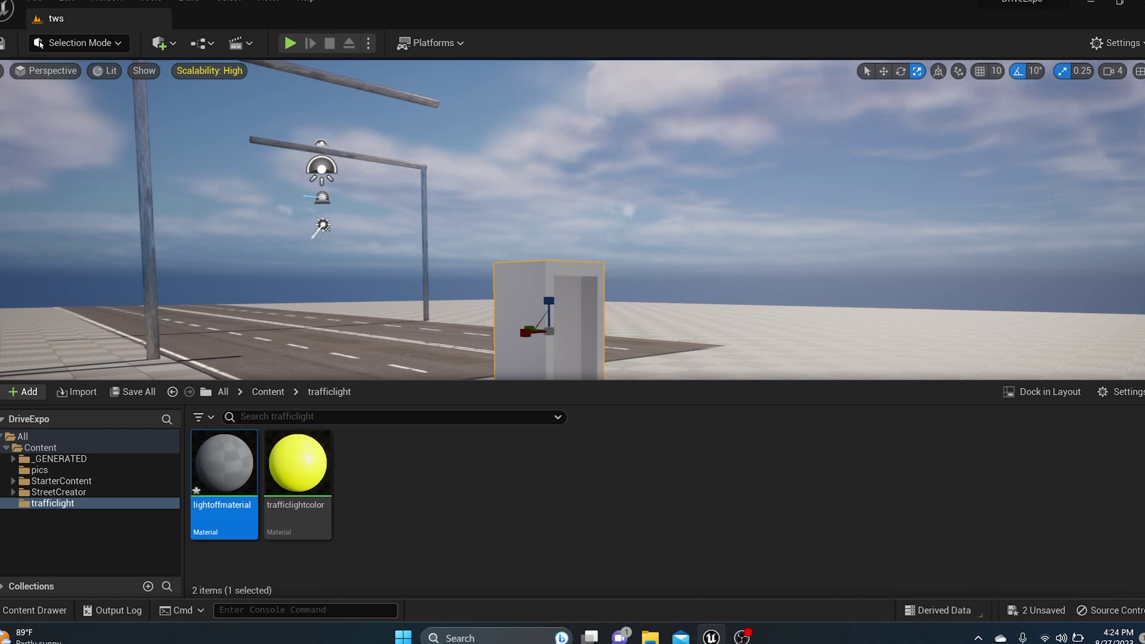
- Open lightoffmaterial, add a black Constant3Vector level with the material node and connect it to Base Color
double_click(224, 463)
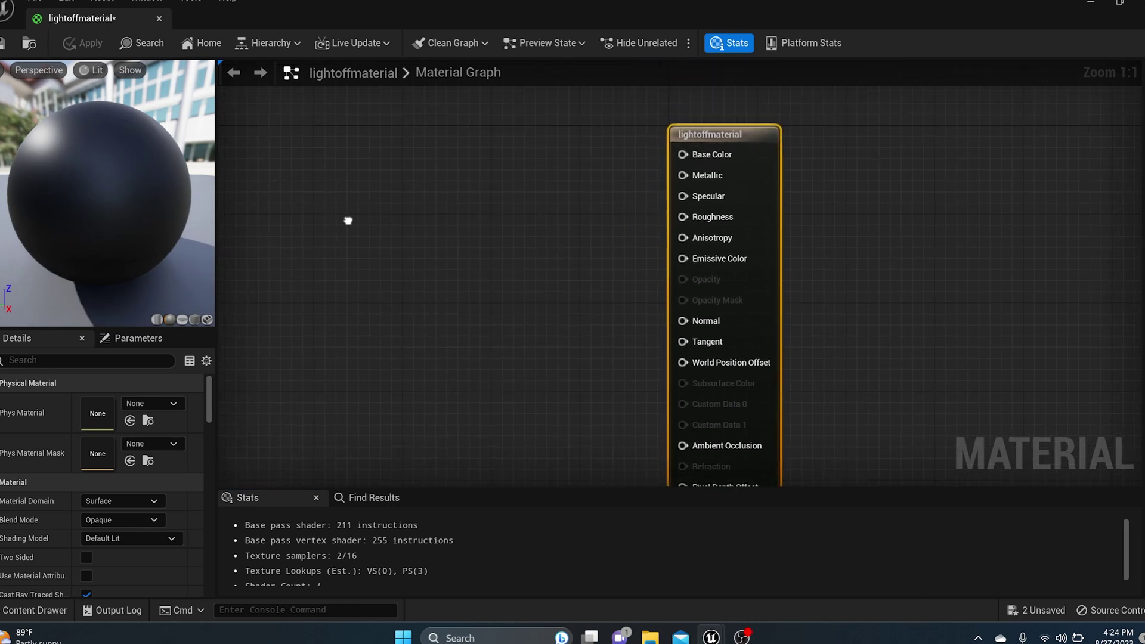
left_click(305, 203)
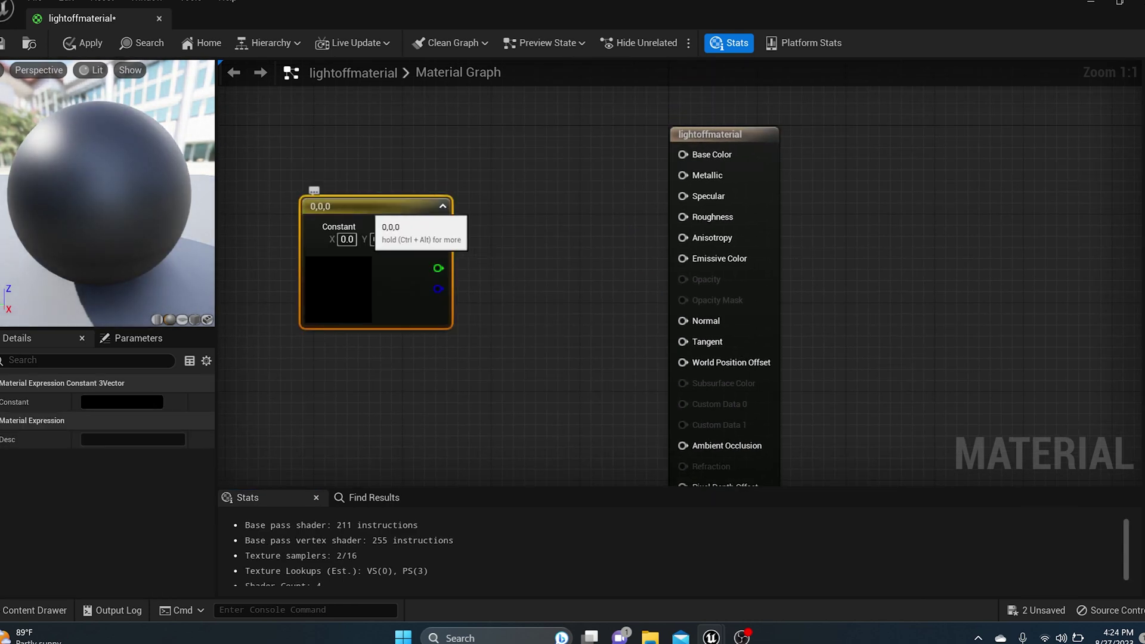
left_click_drag(313, 203, 281, 128)
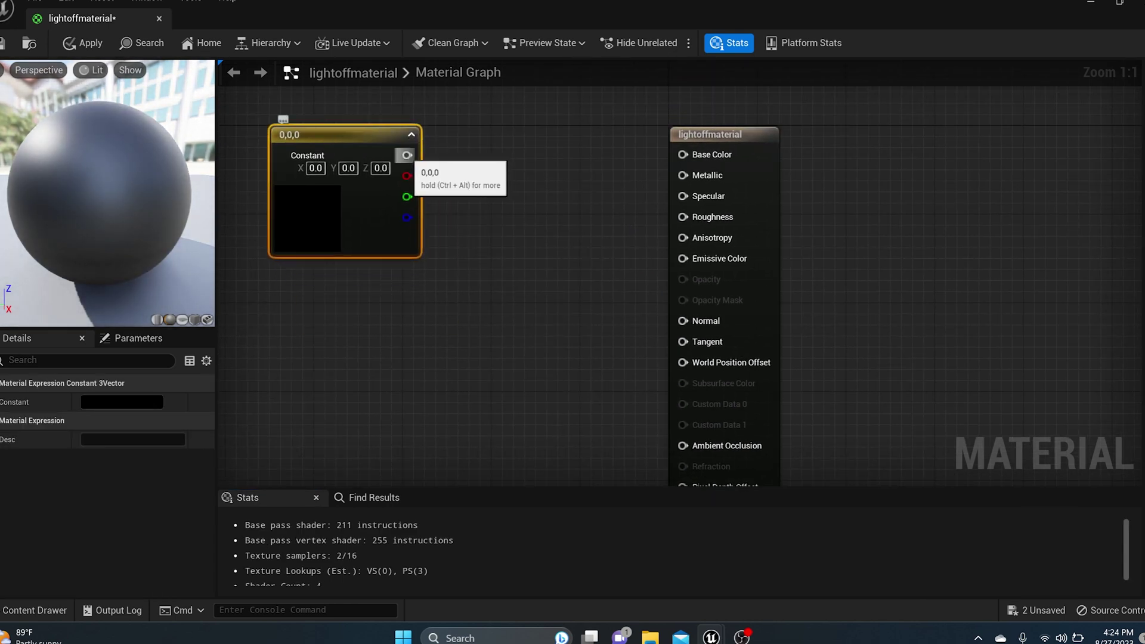
left_click_drag(407, 155, 701, 167)
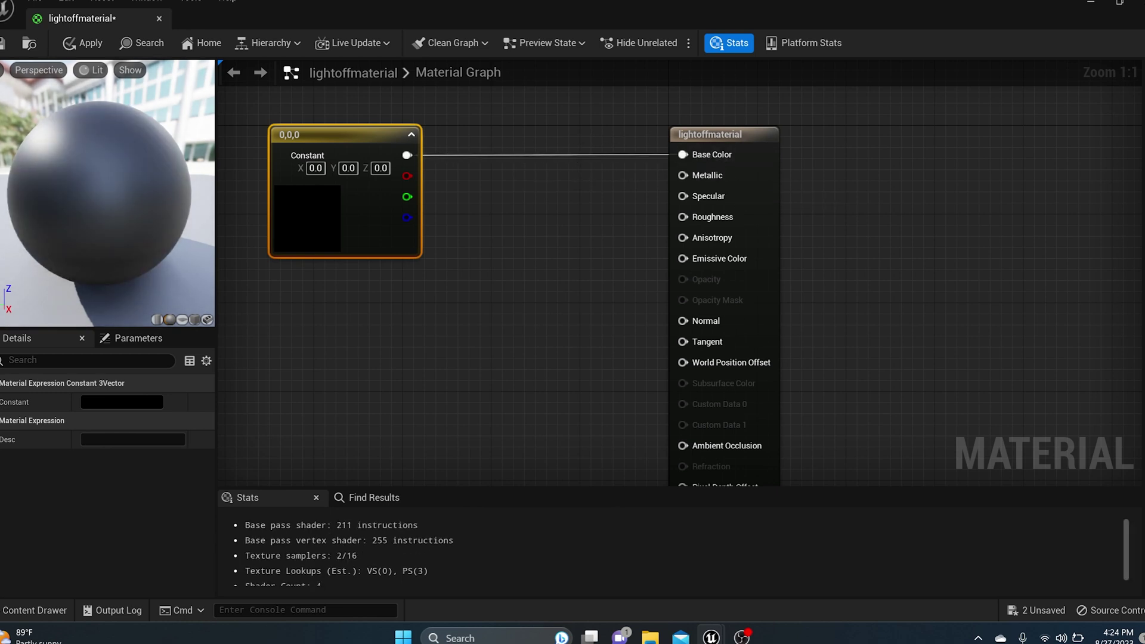
- Add a scalar Constant of 0 below the color node, connect it to Roughness, and save and close lightoffmaterial
key("1")
left_click(368, 302)
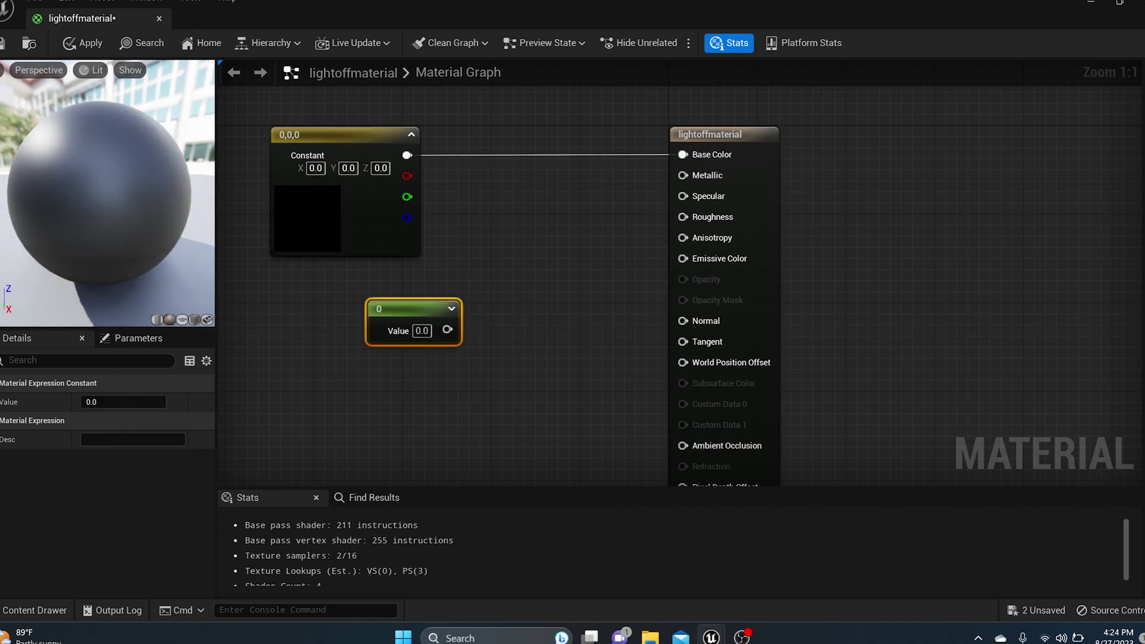
left_click_drag(447, 330, 683, 217)
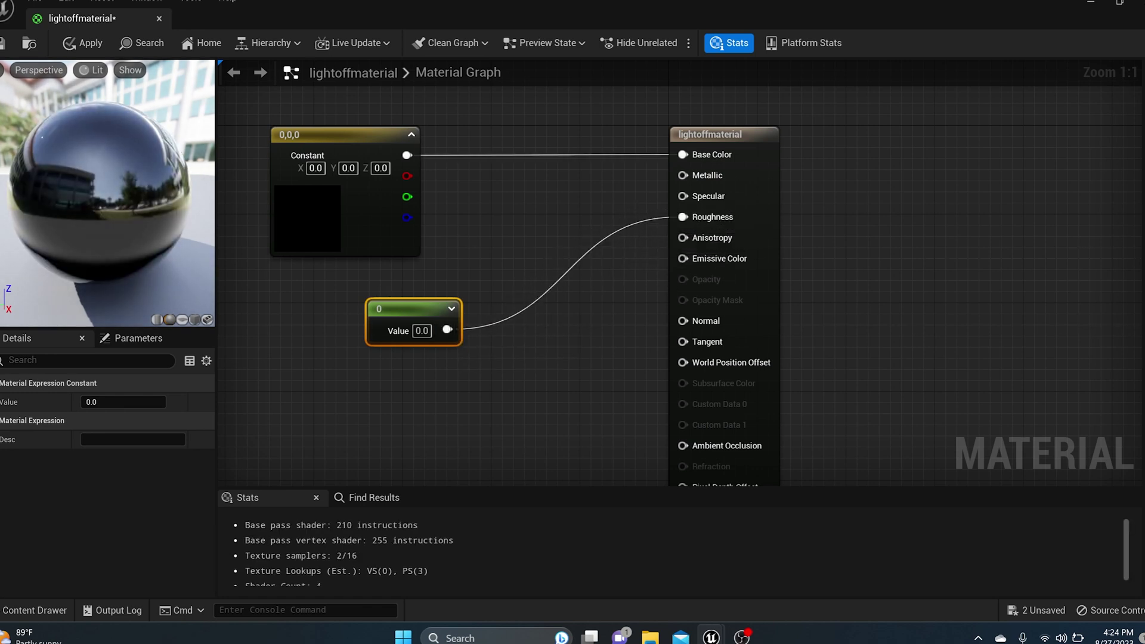
left_click(2, 43)
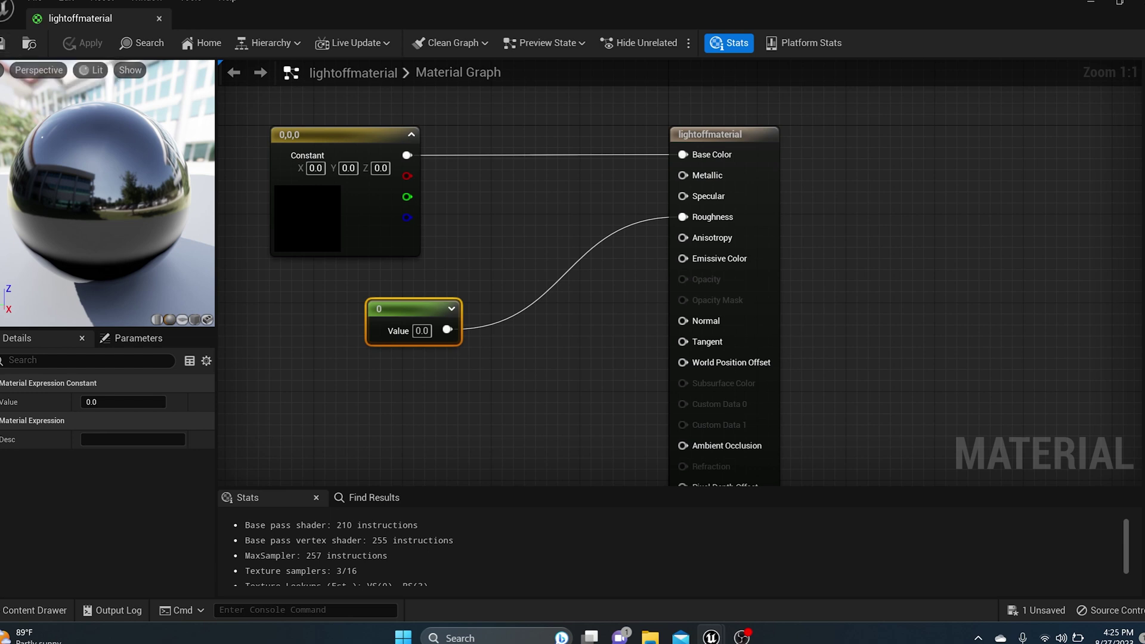
left_click(159, 18)
- Duplicate lightoffmaterial in the trafficlight folder and name the copy Redmaterial
left_click(34, 610)
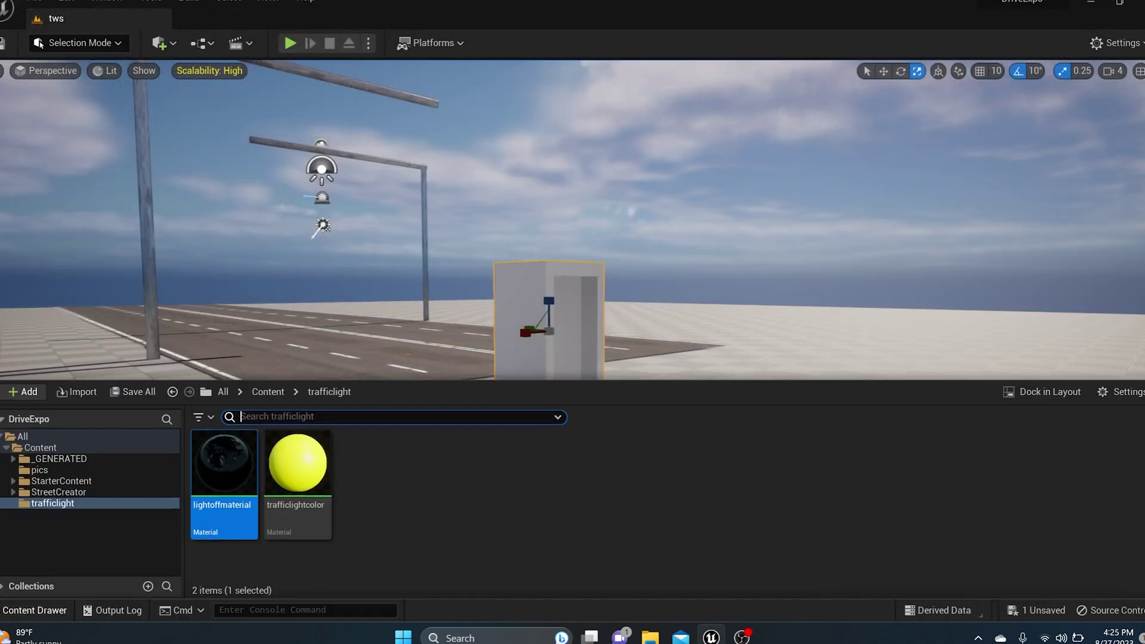
right_click(235, 469)
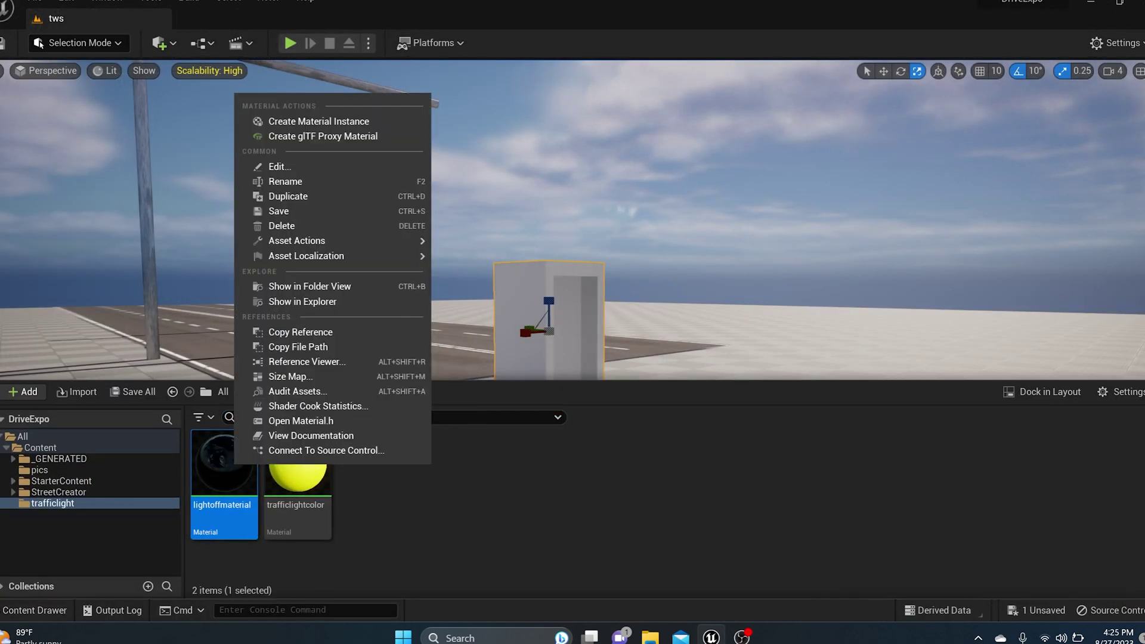
left_click(288, 196)
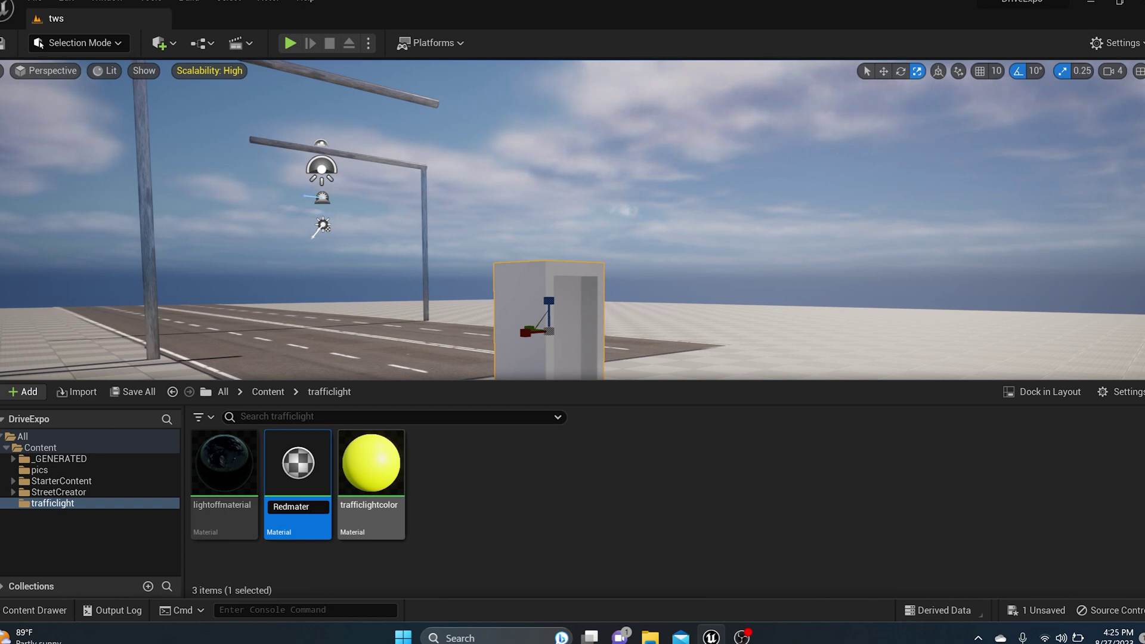
key("Return")
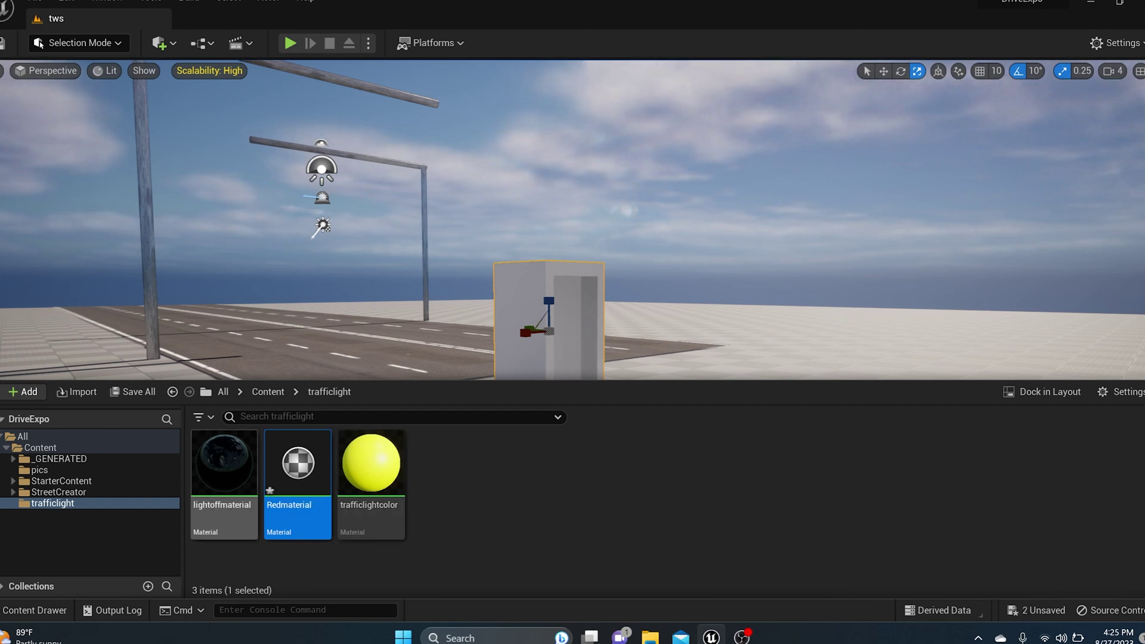
- Open Redmaterial and set its Constant3Vector to pure red at full brightness (R 1.0, G 0.0, B 0.0)
double_click(298, 472)
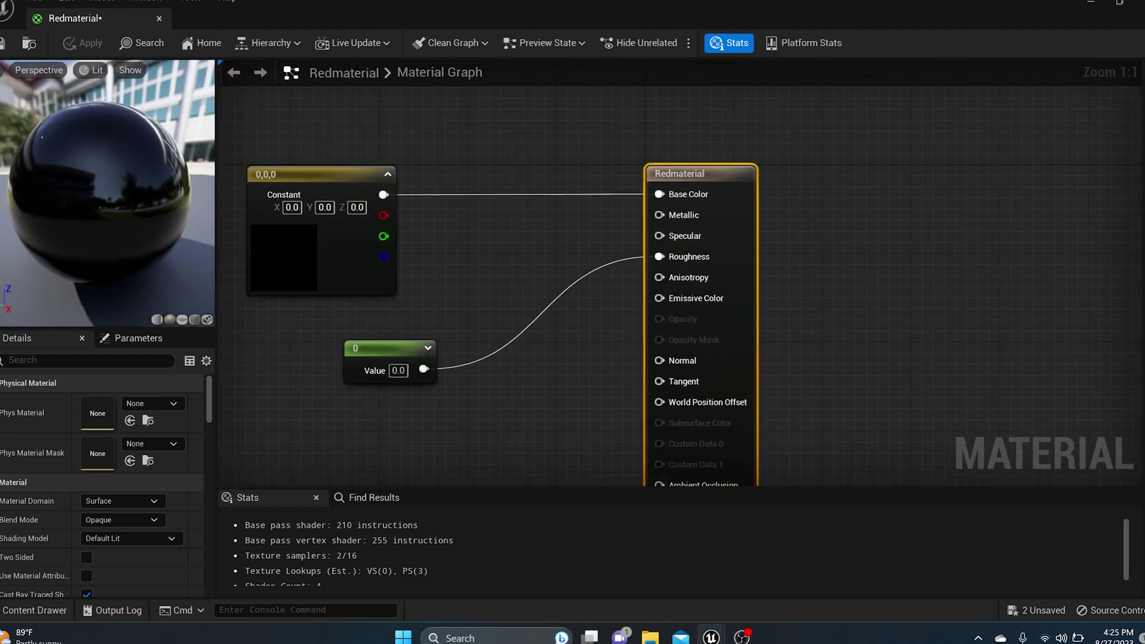
double_click(283, 269)
left_click(432, 372)
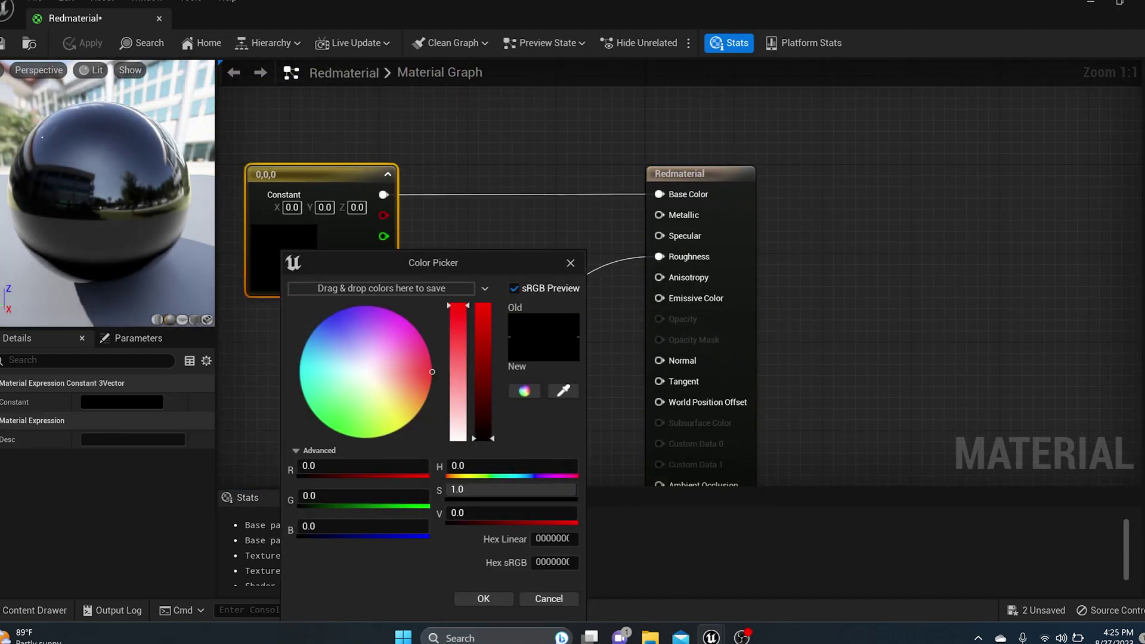
left_click_drag(454, 513, 577, 513)
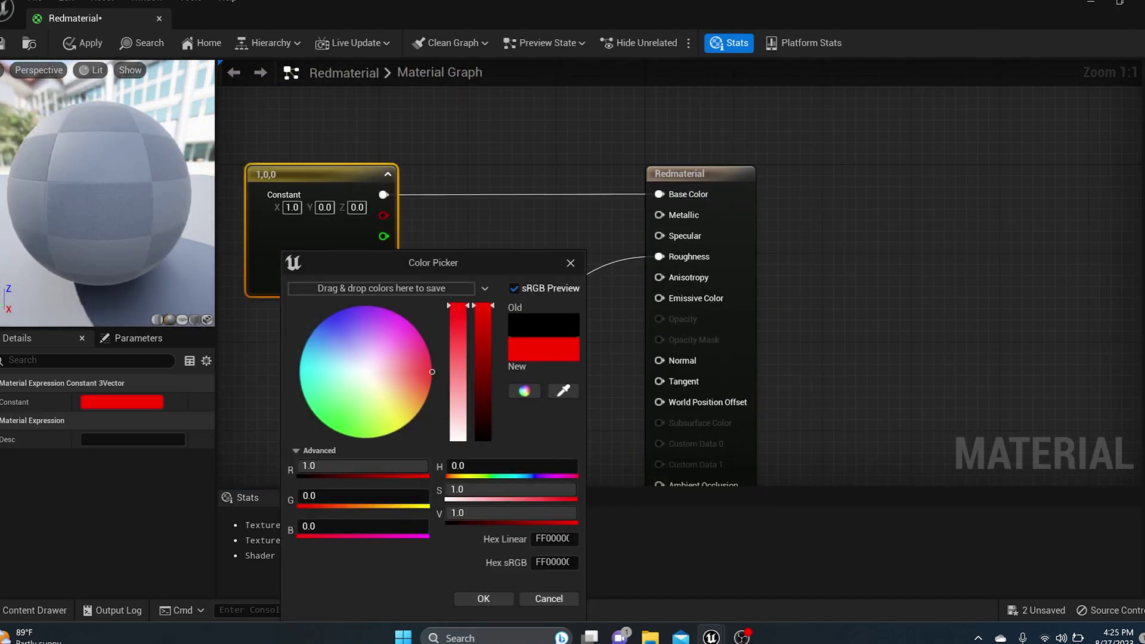
left_click(484, 599)
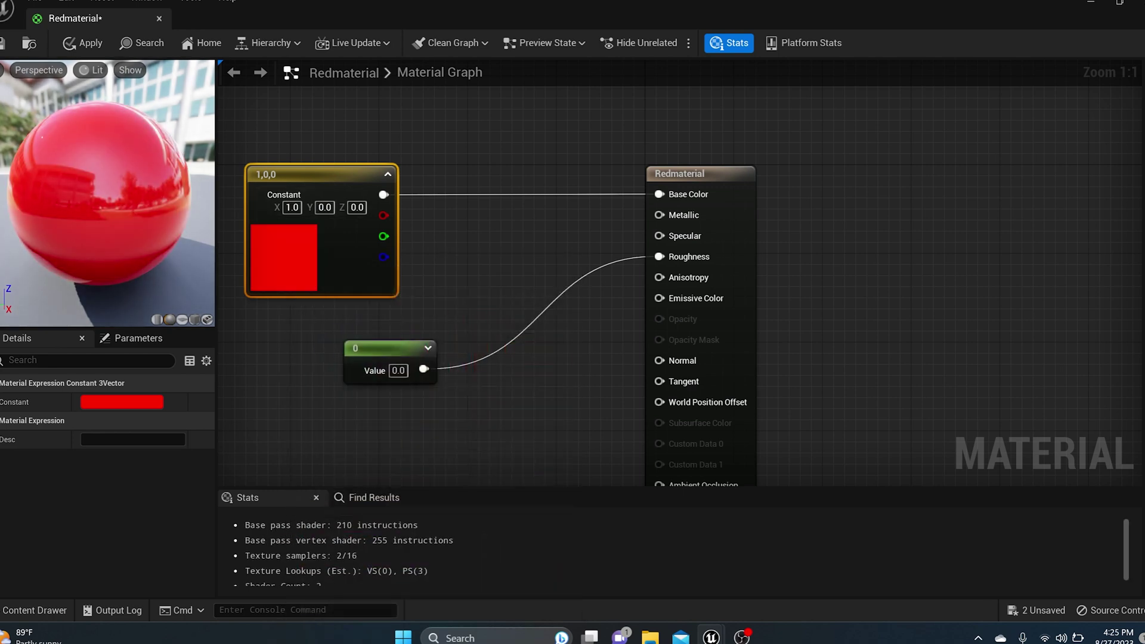
- Disconnect the red color from Base Color and feed it into input A of a new Multiply node
left_click(522, 194, "alt")
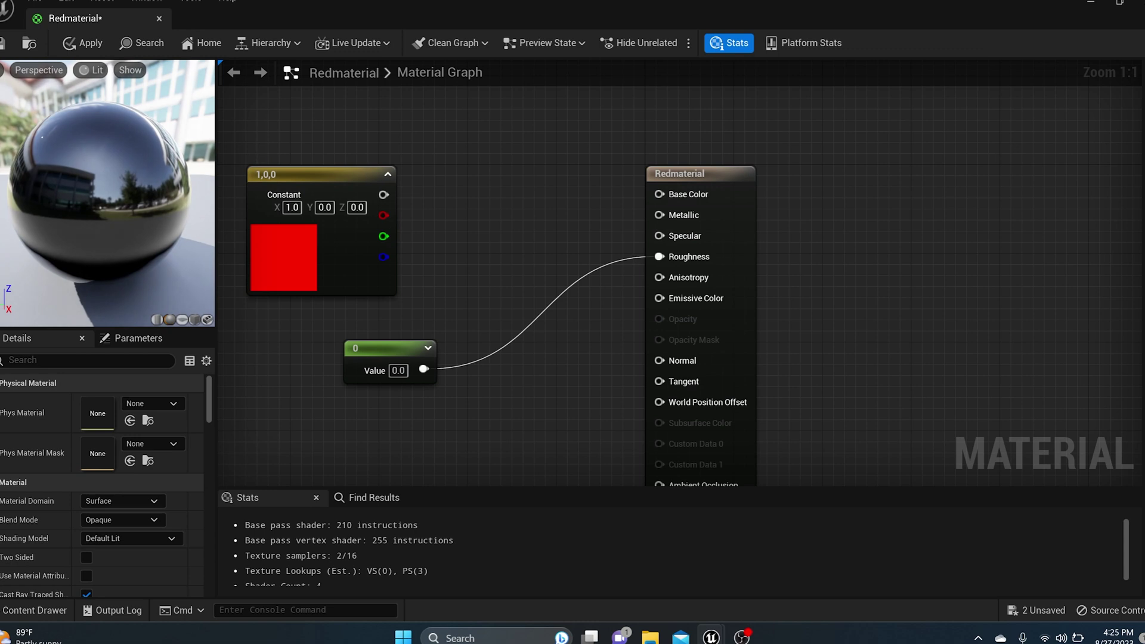
key("m")
left_click(471, 233)
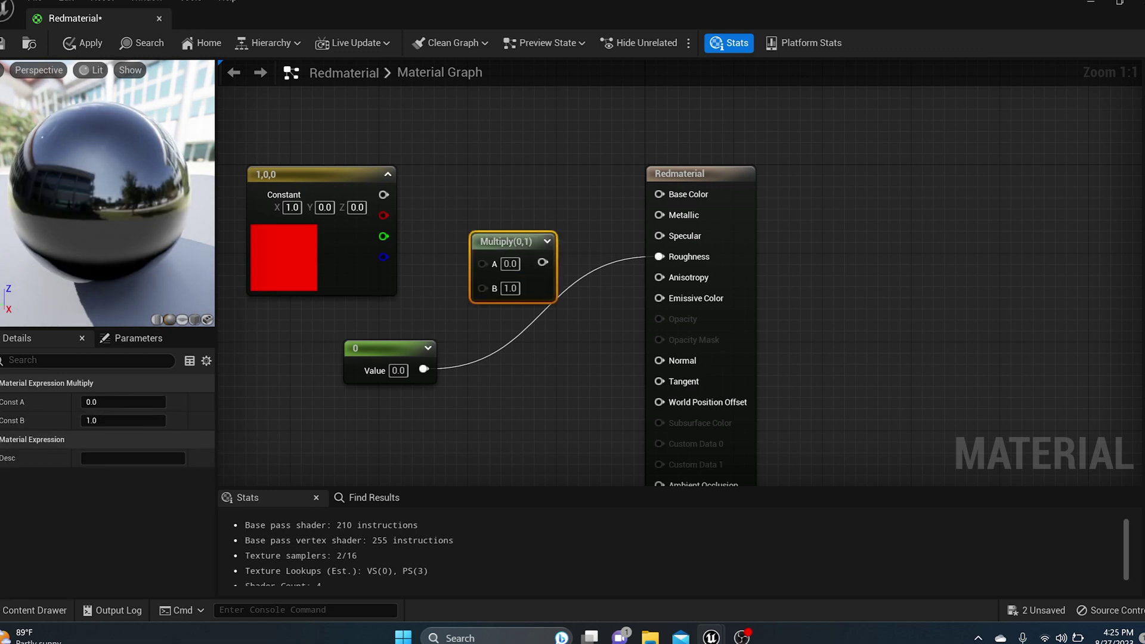
left_click_drag(384, 194, 482, 262)
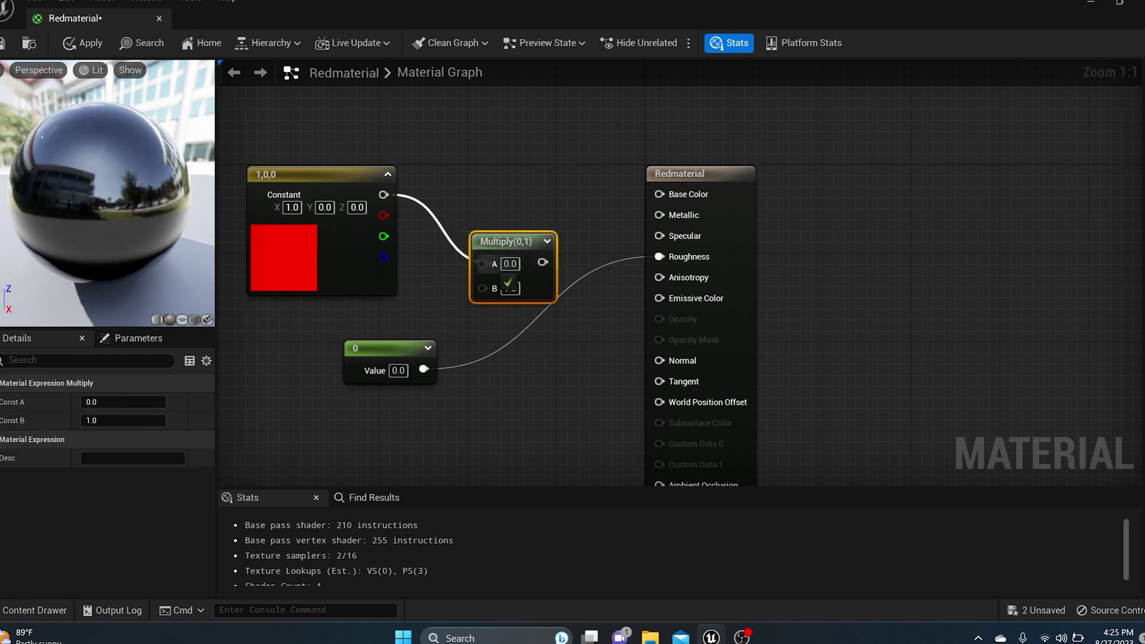
- Move the roughness Constant down, add another Constant below the color node, connect it to Multiply input B and set it to 0.45
left_click_drag(382, 348, 407, 418)
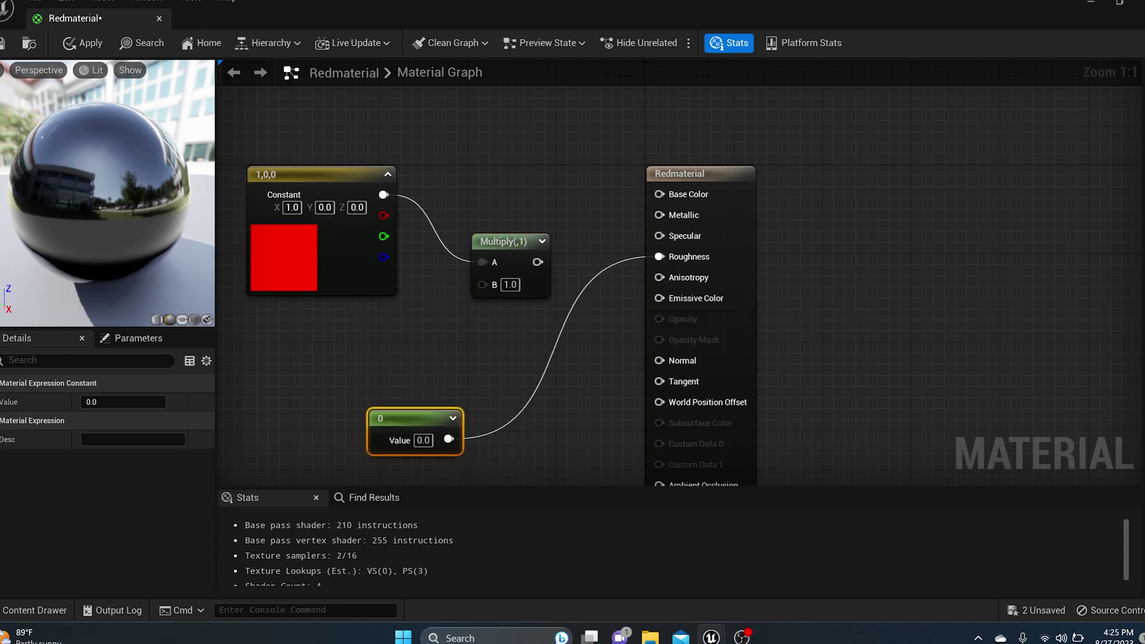
left_click(267, 351)
key("1")
left_click(267, 351)
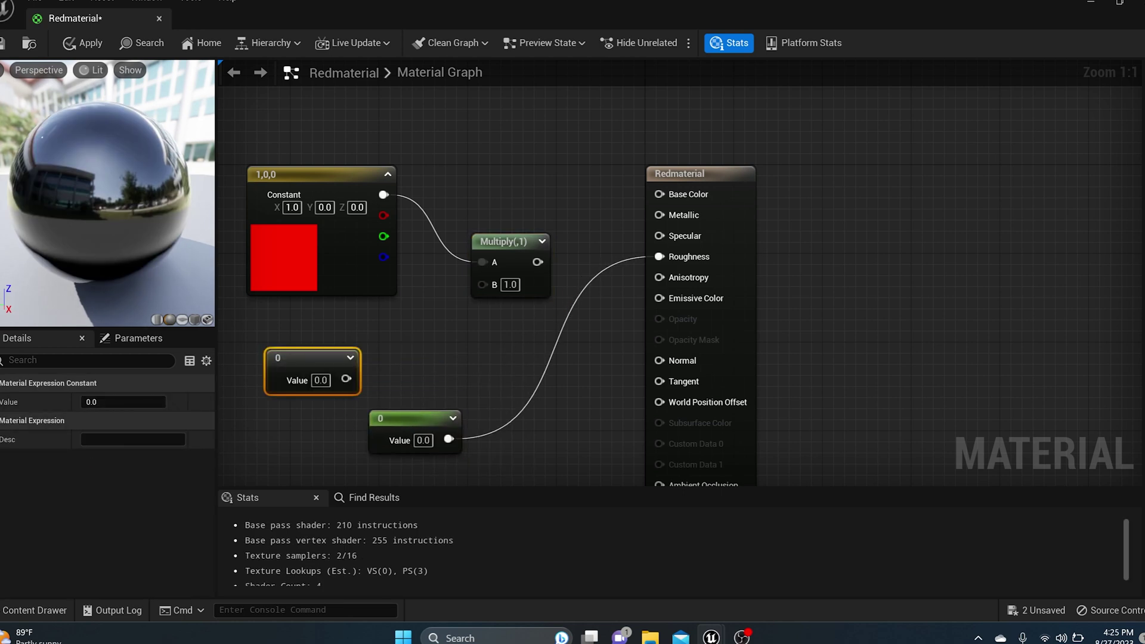
left_click_drag(346, 379, 482, 283)
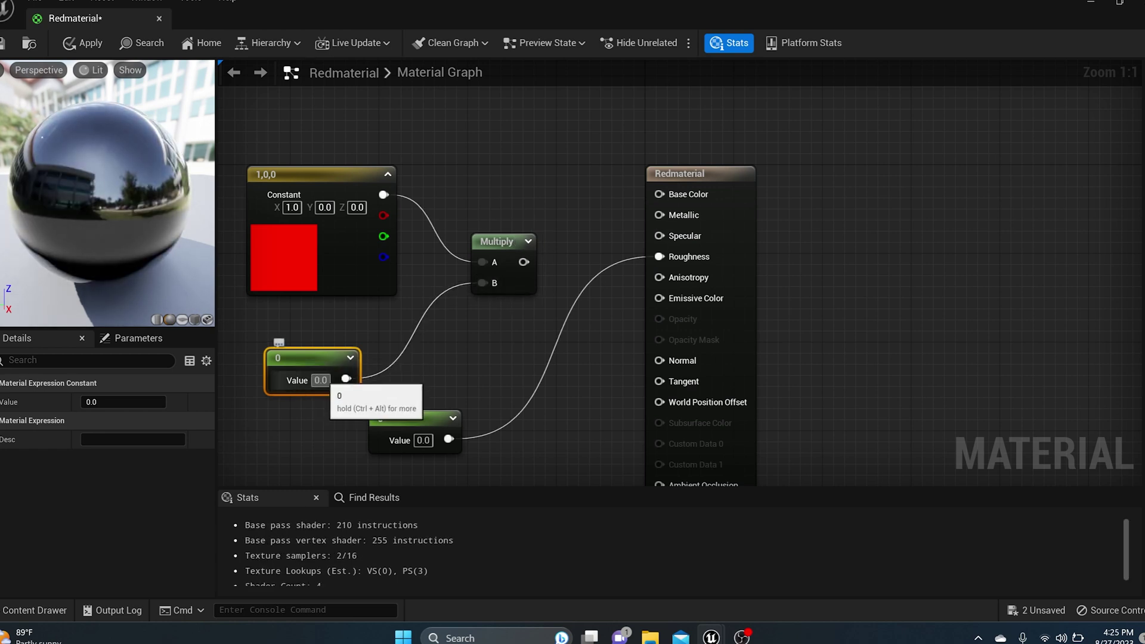
left_click(102, 402)
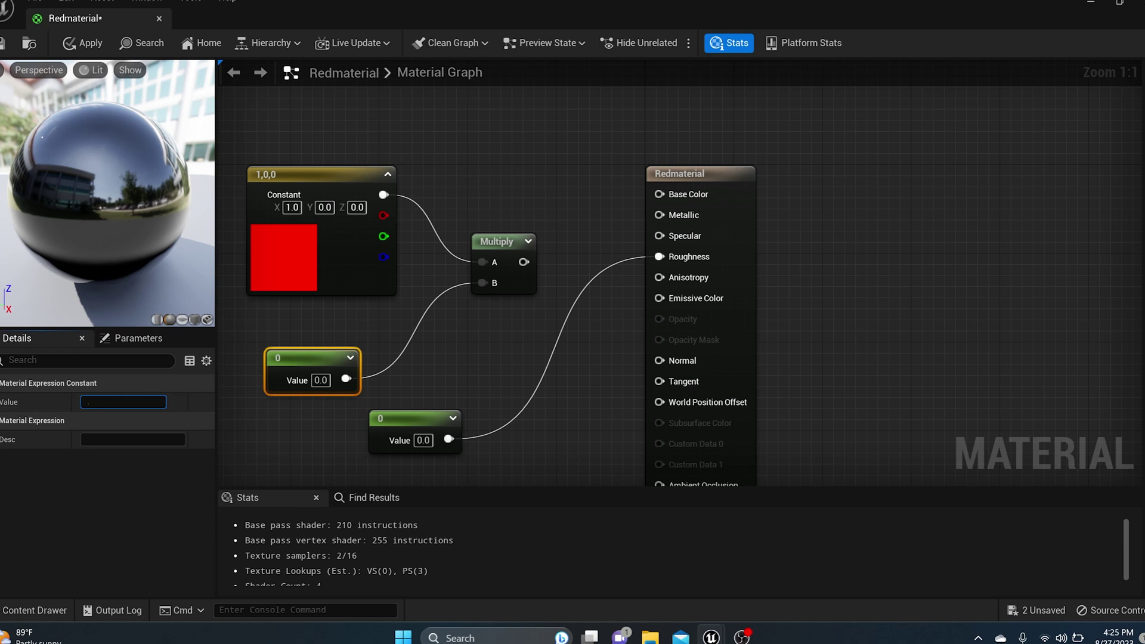
type(".45")
key("Return")
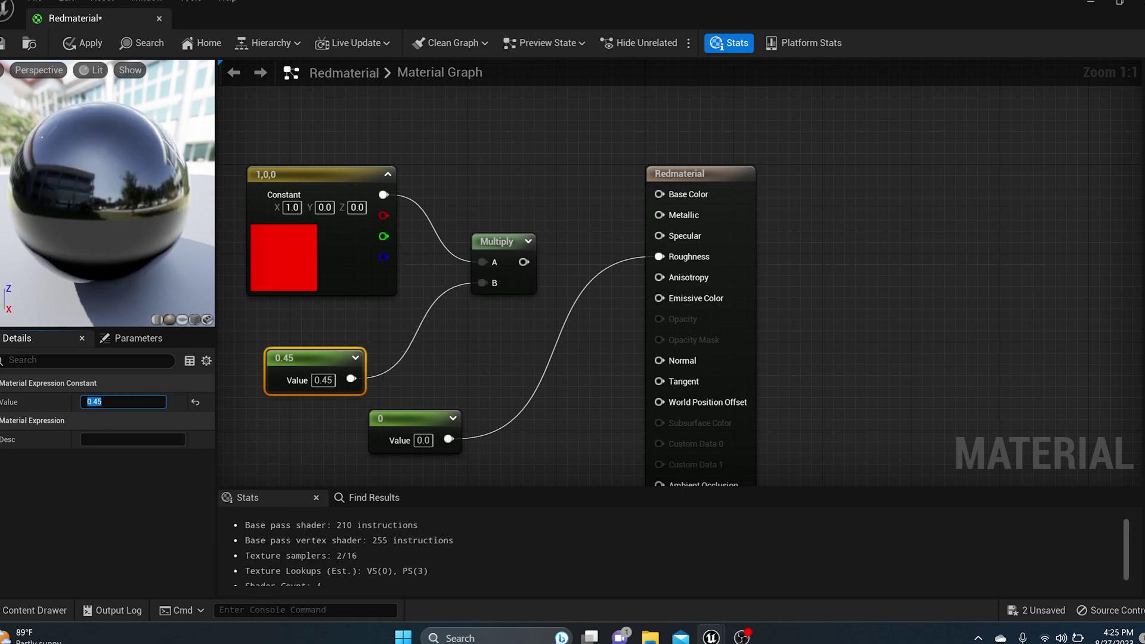
- Connect the Multiply output to Emissive Color, raise the multiplier Constant to about 0.813, and save and close Redmaterial
left_click_drag(524, 262, 673, 304)
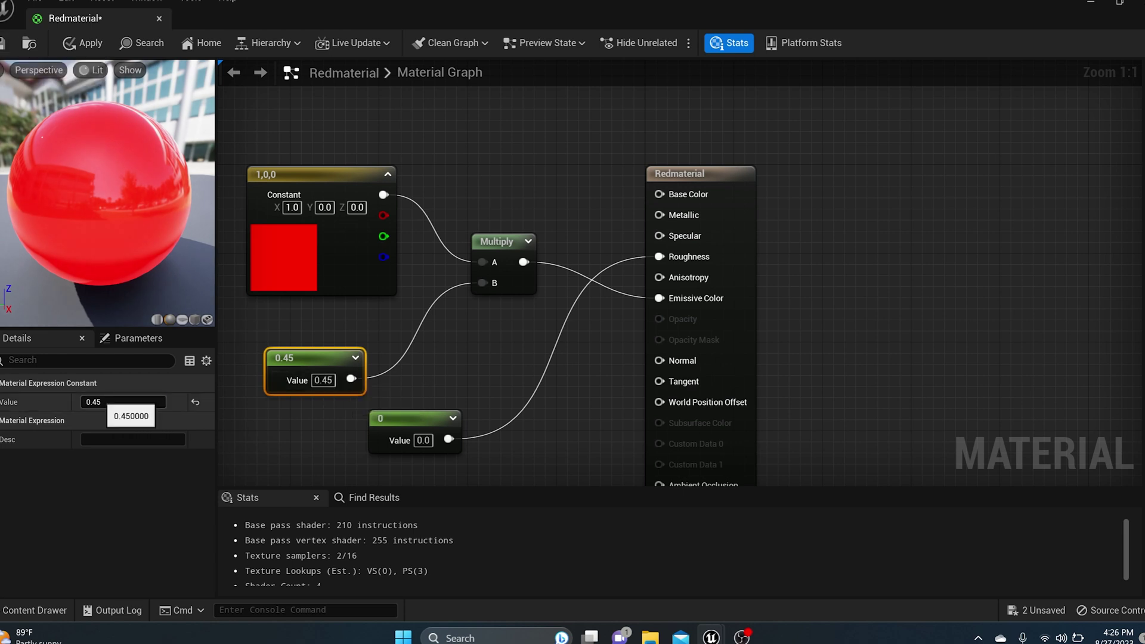
left_click_drag(119, 402, 147, 402)
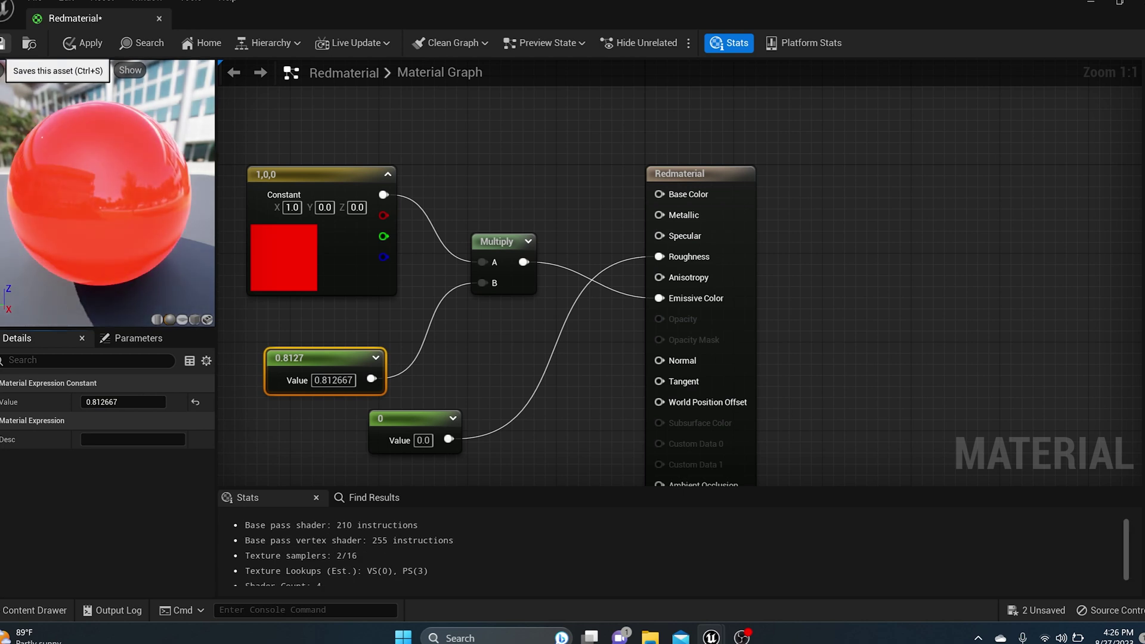
left_click(2, 43)
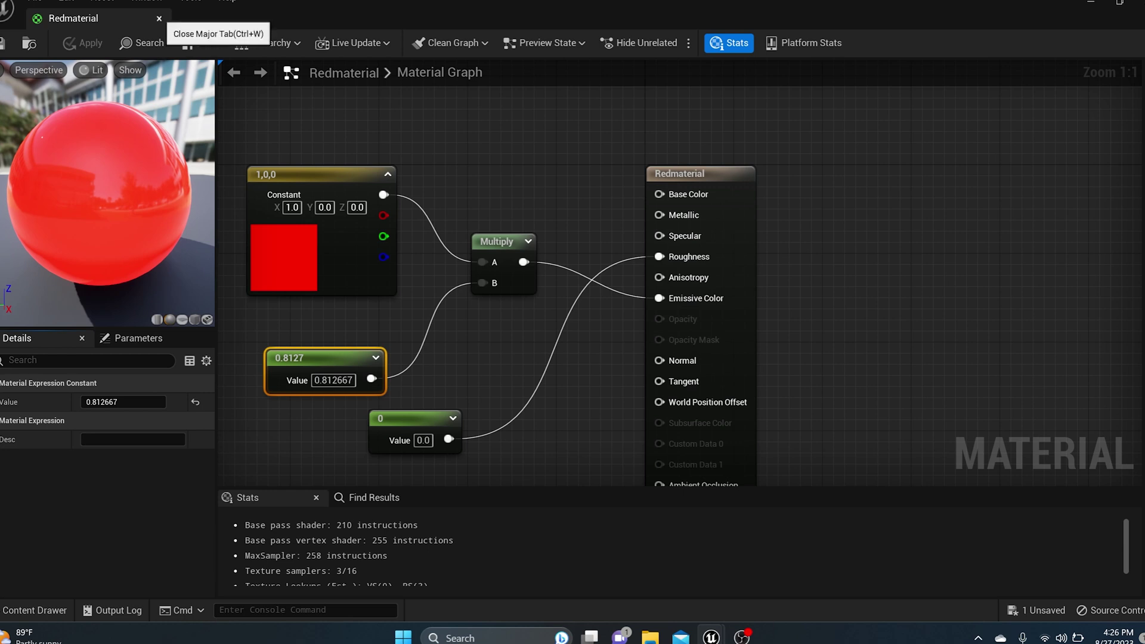
left_click(159, 19)
- Duplicate Redmaterial in the trafficlight folder and name the copy greenmaterial
left_click(34, 610)
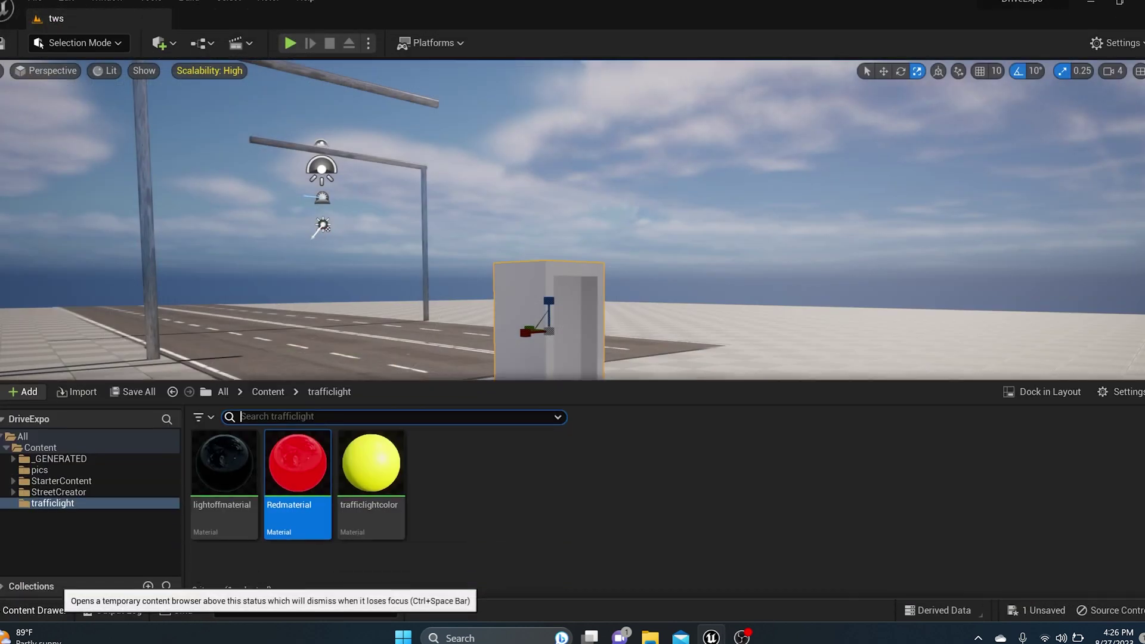
right_click(296, 471)
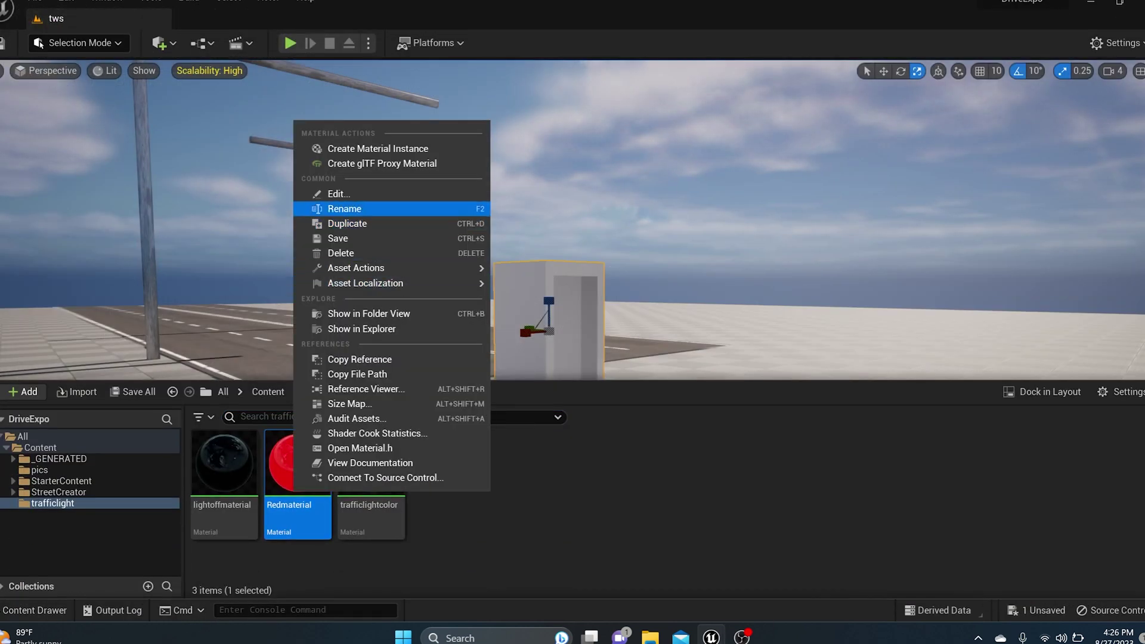
left_click(347, 224)
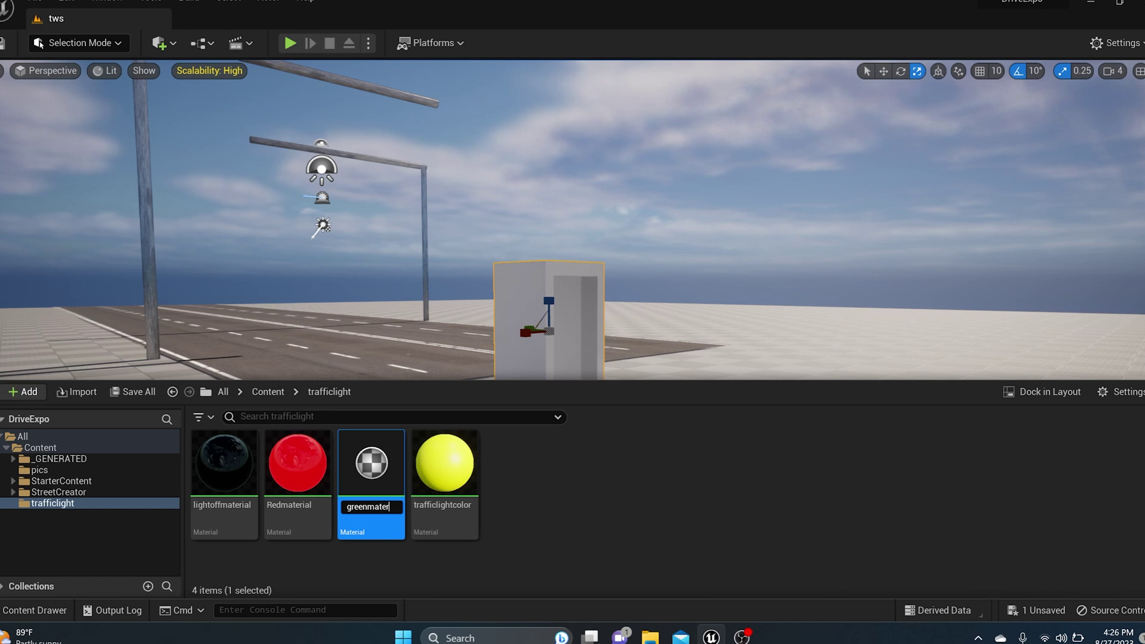
key("Return")
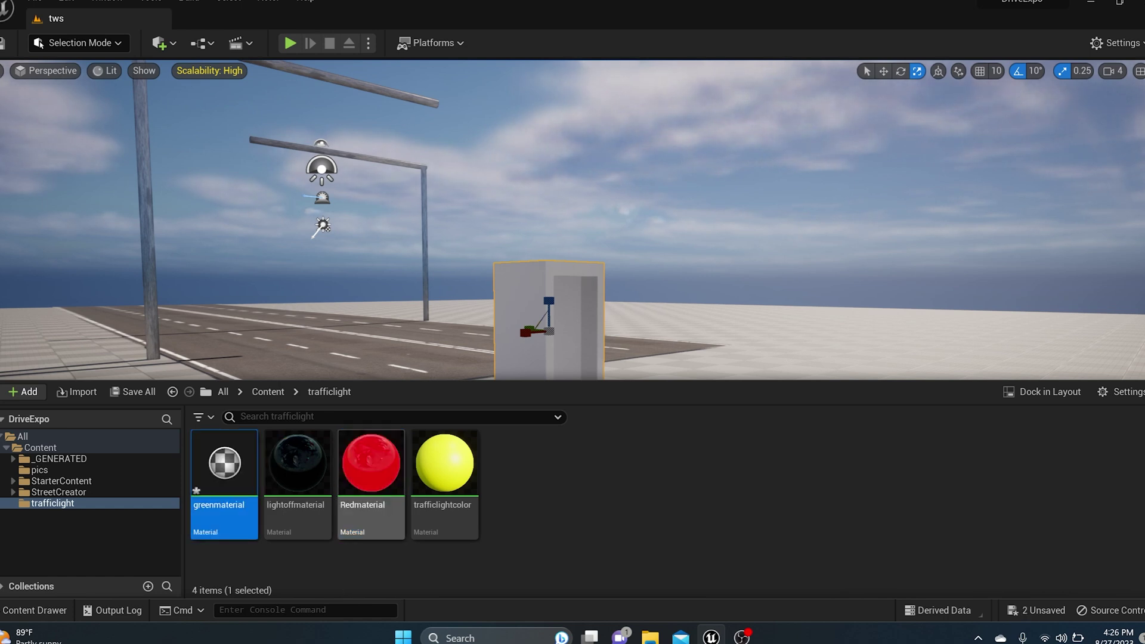
- Open greenmaterial, set its Constant3Vector to bright green (R 0.0, G 1.0, B about 0.015) and save the material
double_click(217, 472)
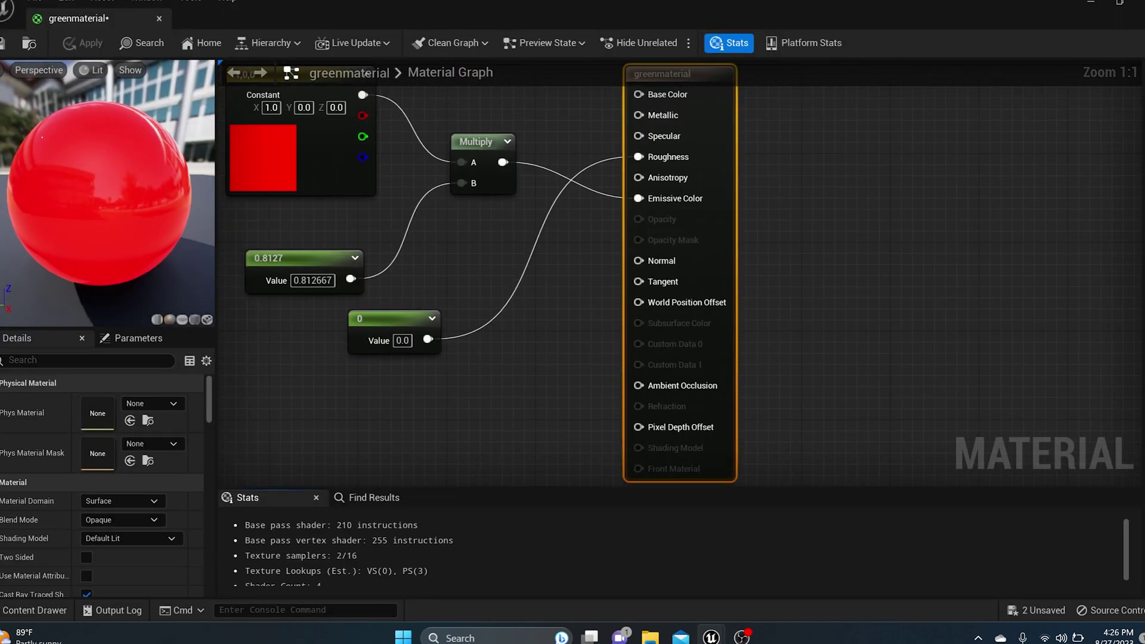
double_click(283, 161)
left_click_drag(369, 320, 339, 408)
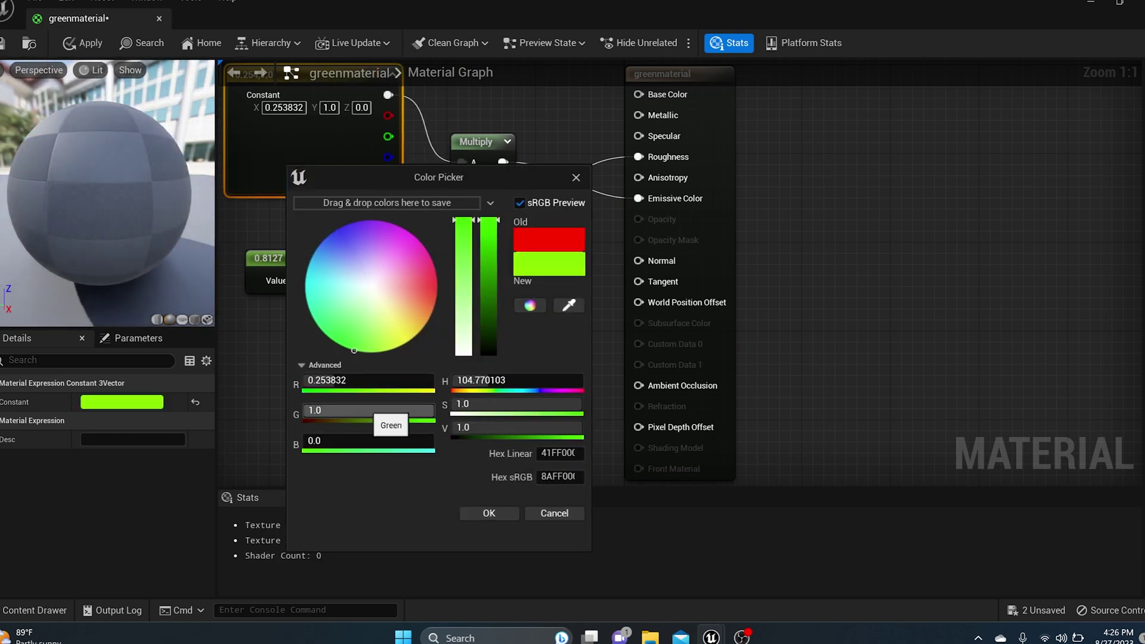
left_click_drag(354, 350, 337, 343)
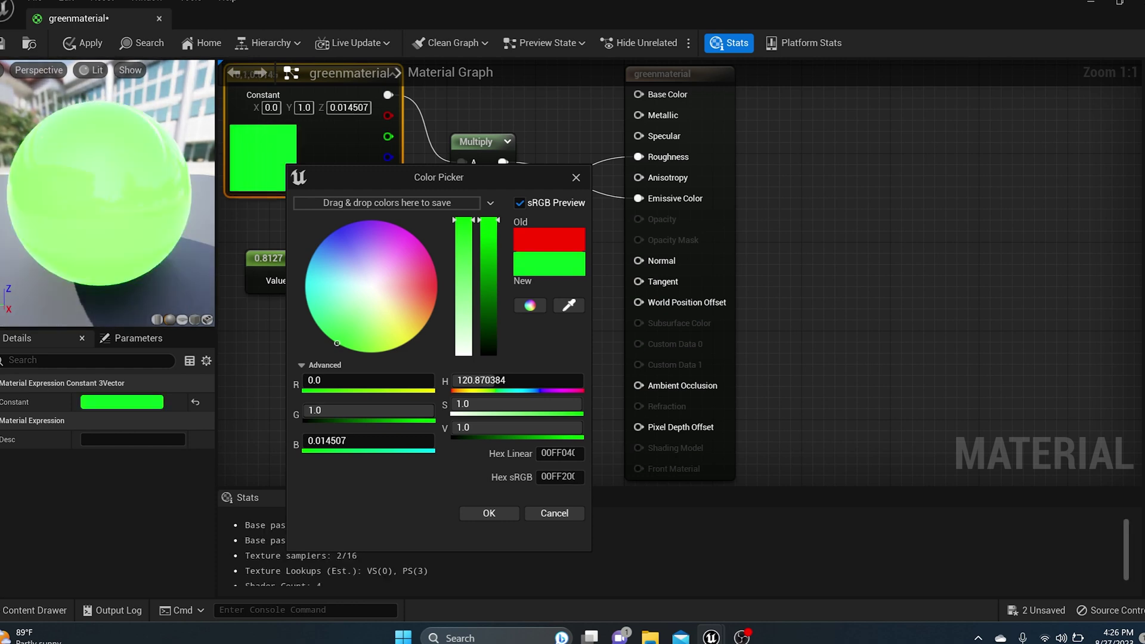
left_click(489, 513)
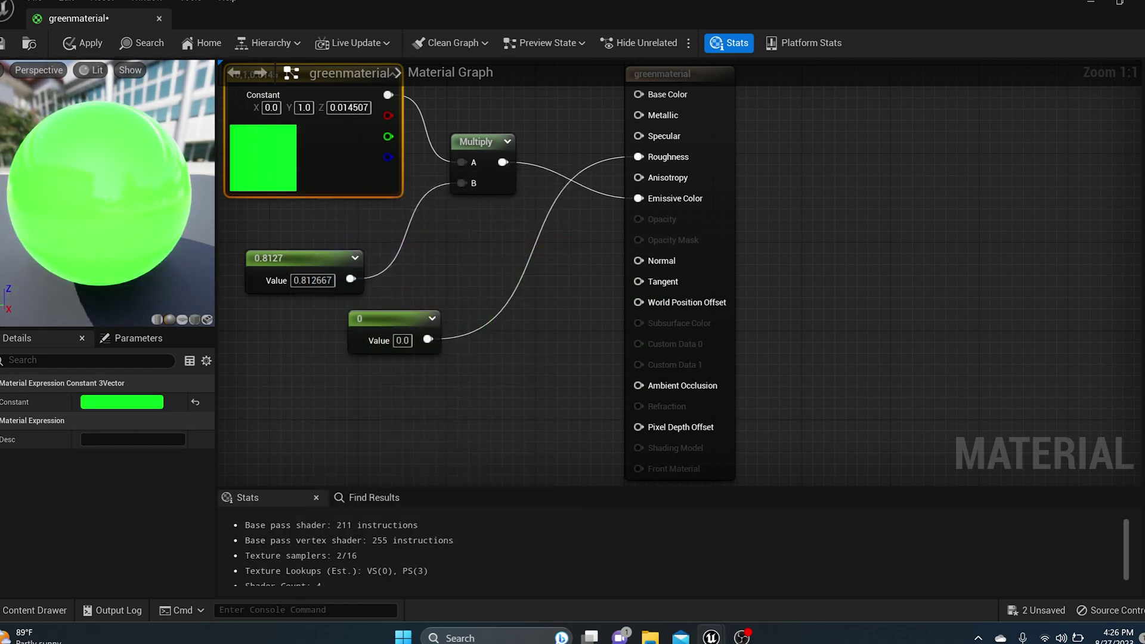
left_click(3, 43)
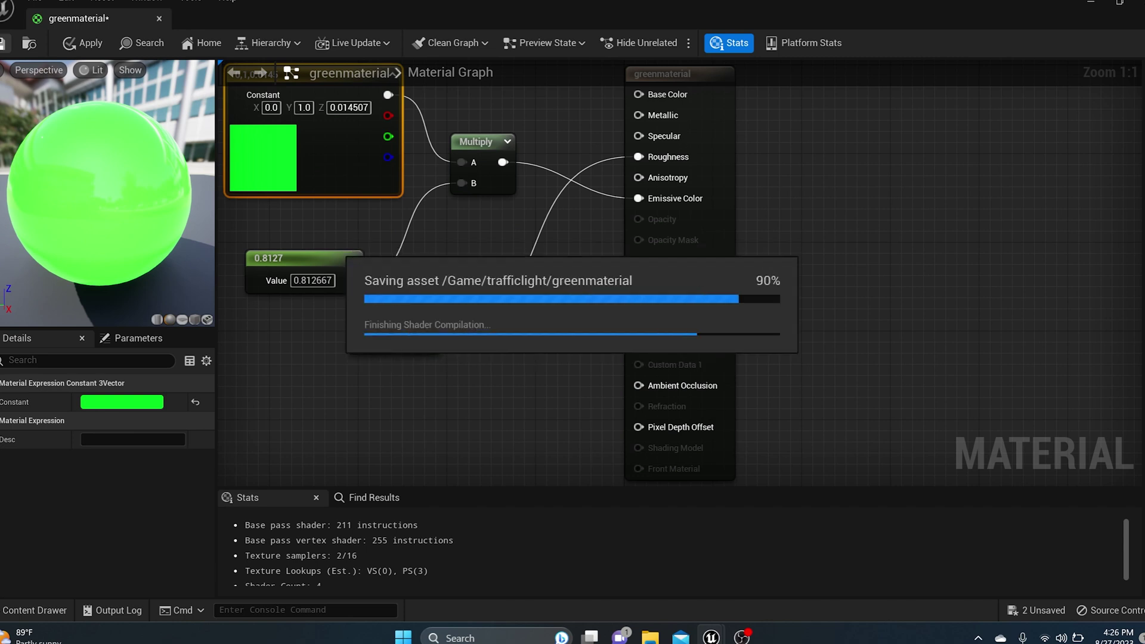
- Close greenmaterial, duplicate it in the trafficlight folder and name the copy yellowmaterial
left_click(159, 19)
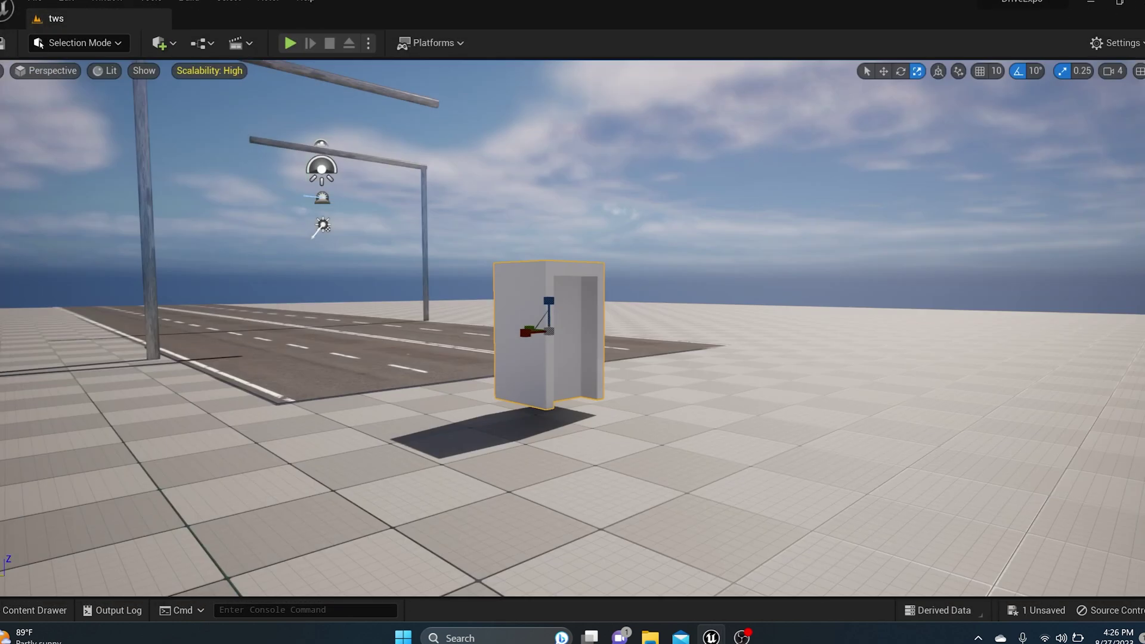
left_click(34, 610)
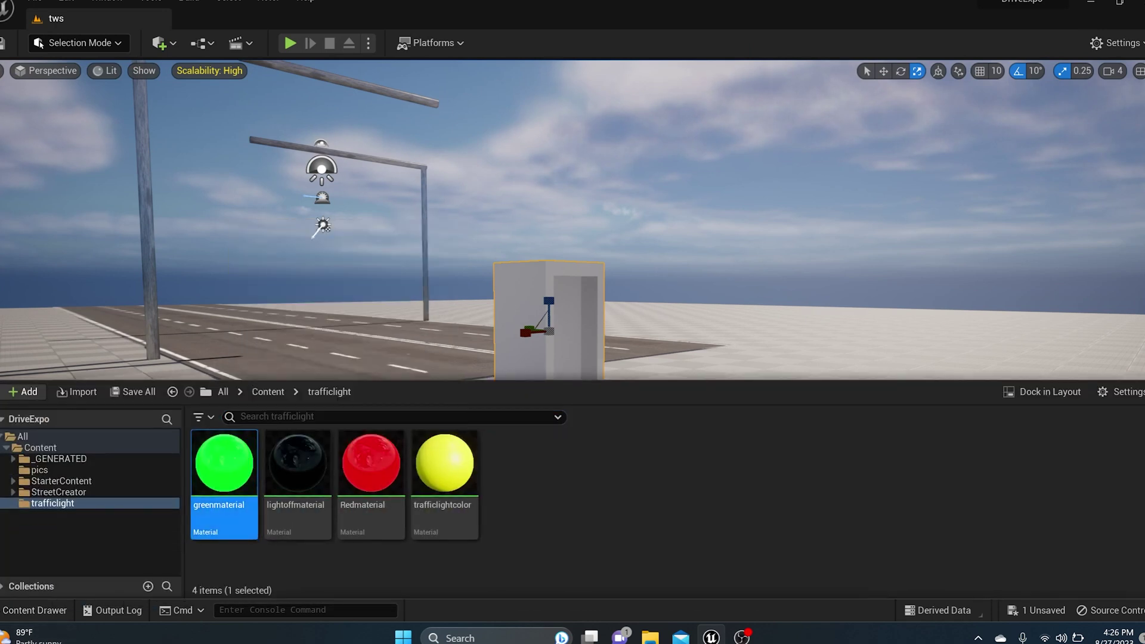
right_click(225, 441)
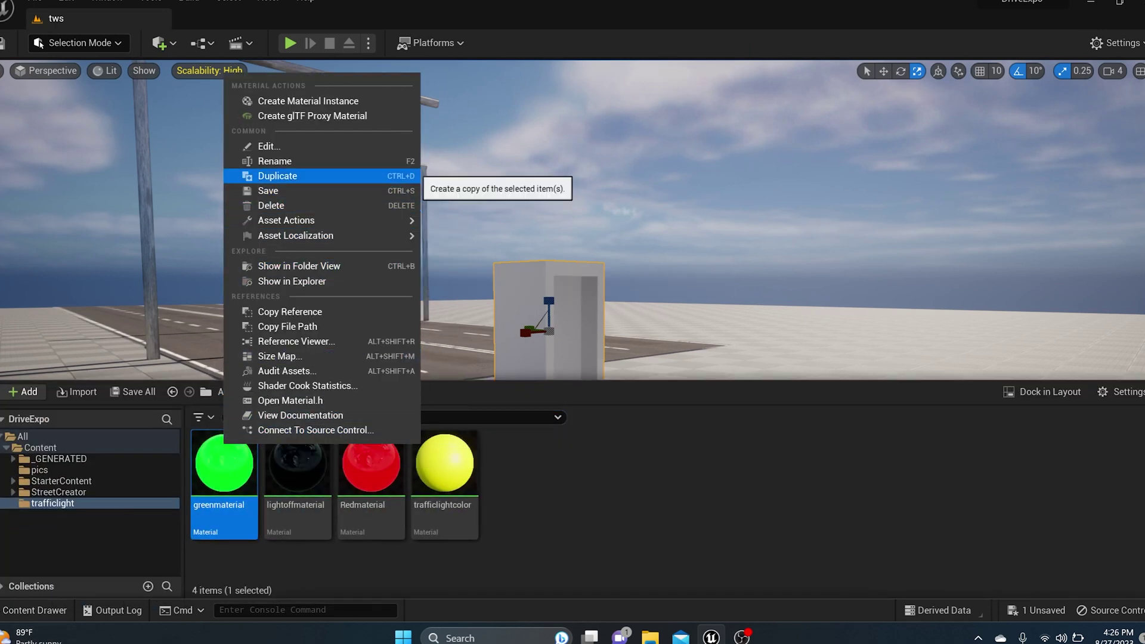
left_click(277, 176)
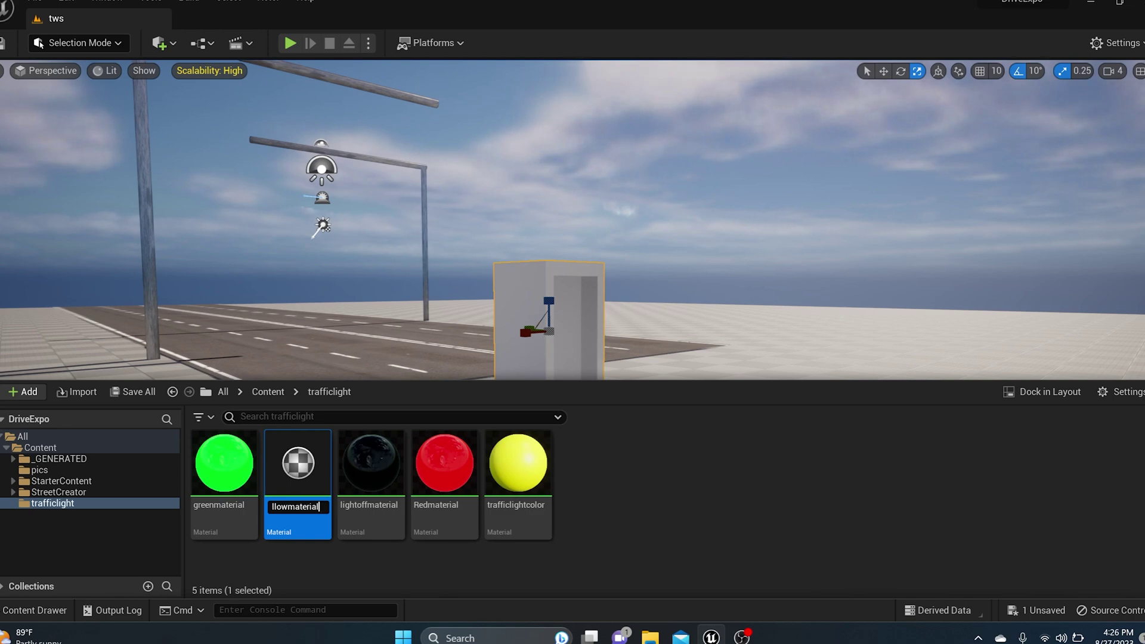
type("yellowmaterial")
key("Return")
- Open yellowmaterial, set its Constant3Vector to yellow (R 1.0, G about 0.864, B 0.0) and apply the change
double_click(518, 463)
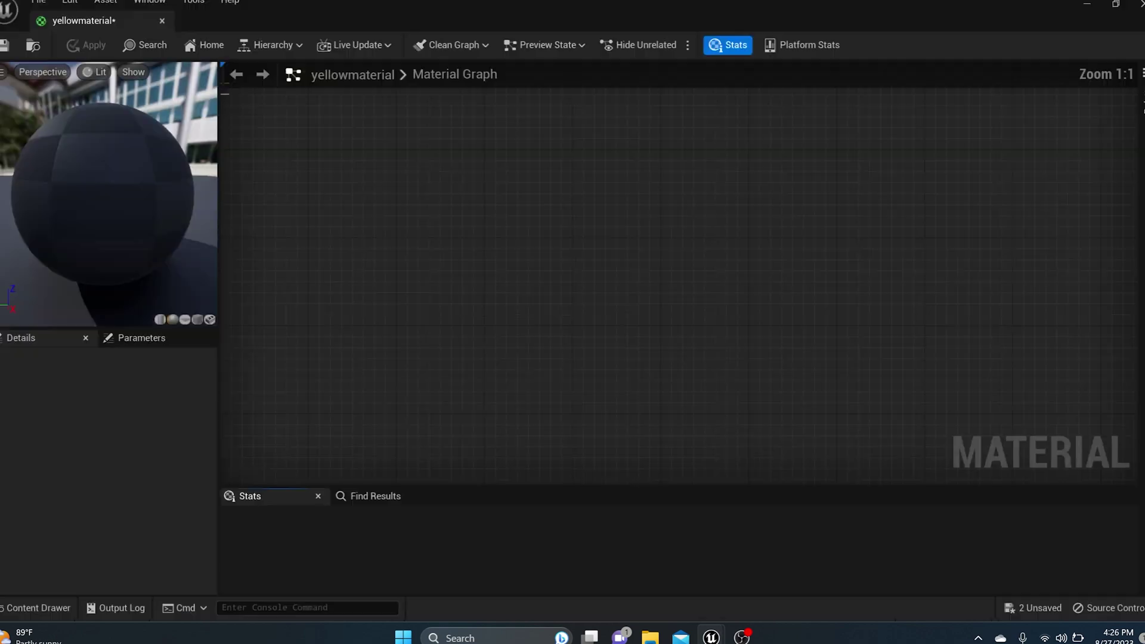
double_click(284, 168)
left_click_drag(370, 292, 410, 341)
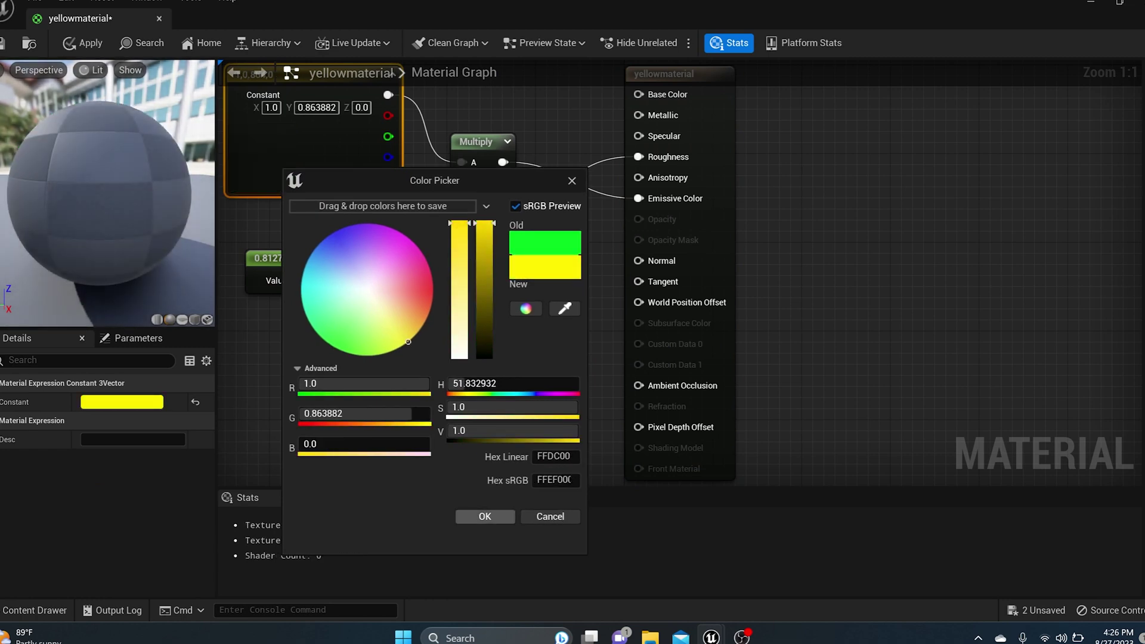
left_click(485, 517)
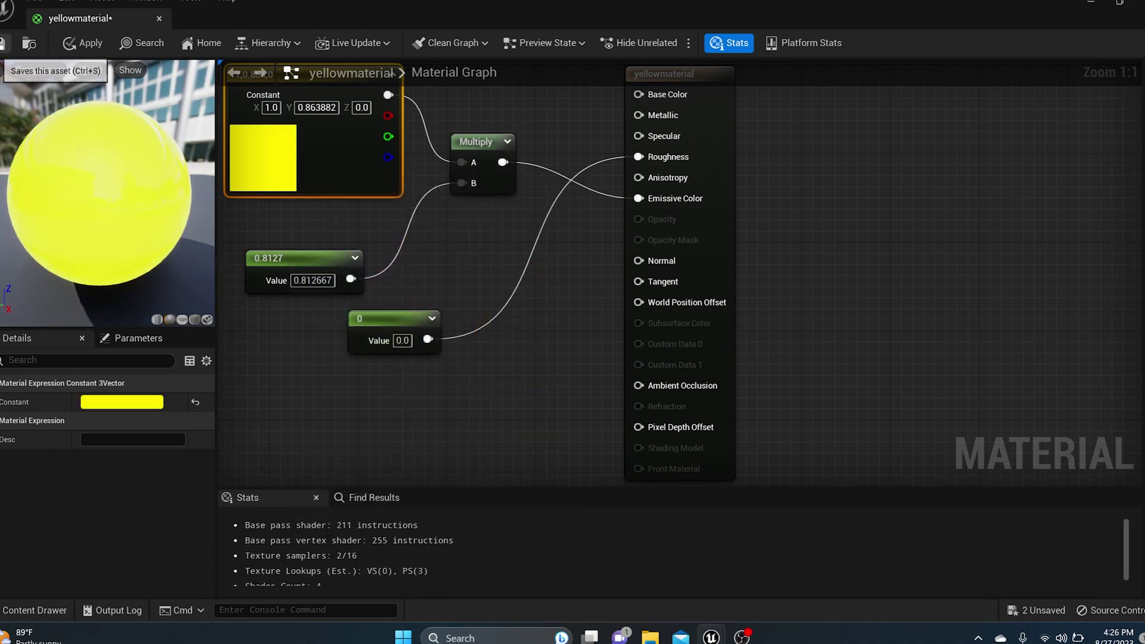
left_click(83, 43)
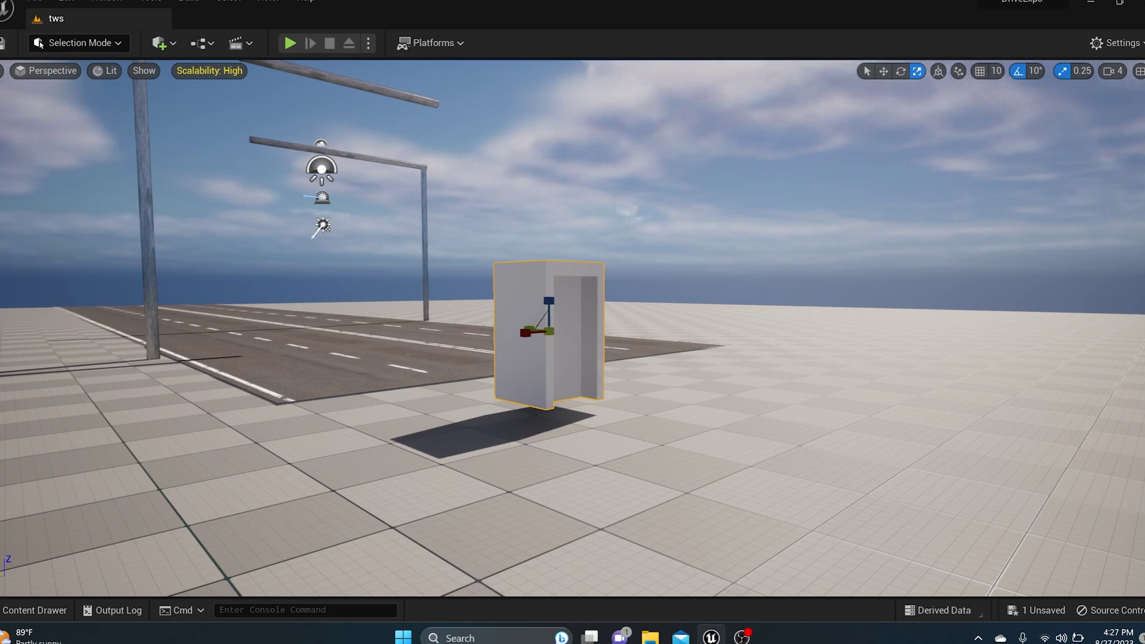
- Delete the hollowed box from the level and create an Actor Blueprint class named Trafficlight_bp in the trafficlight folder
key("Delete")
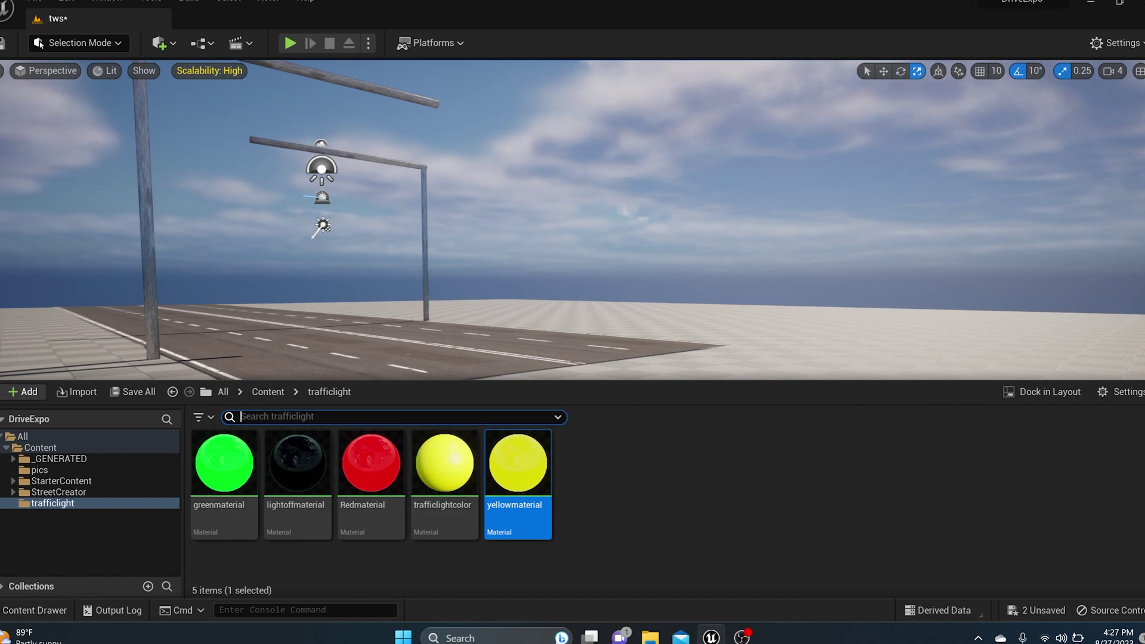
right_click(621, 489)
left_click(697, 242)
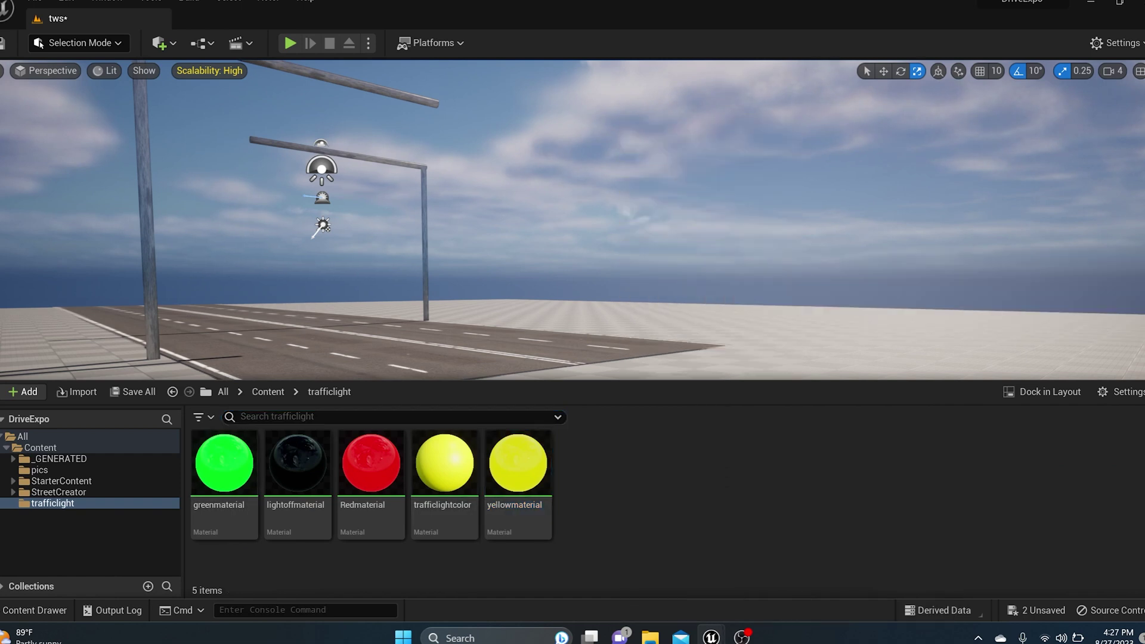
left_click(397, 195)
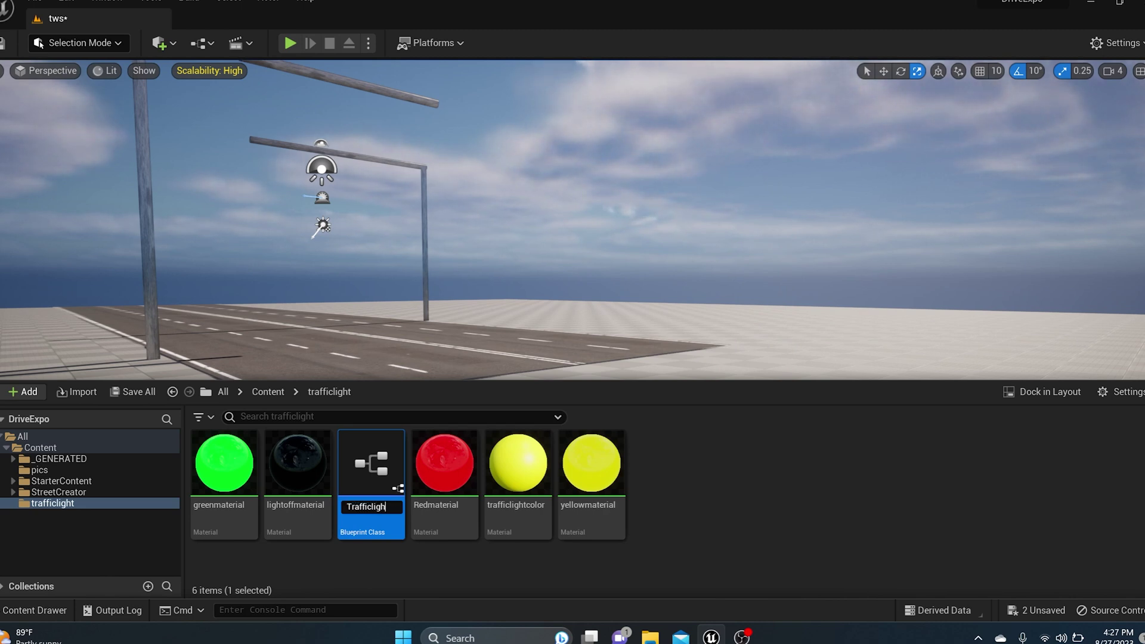
key("Return")
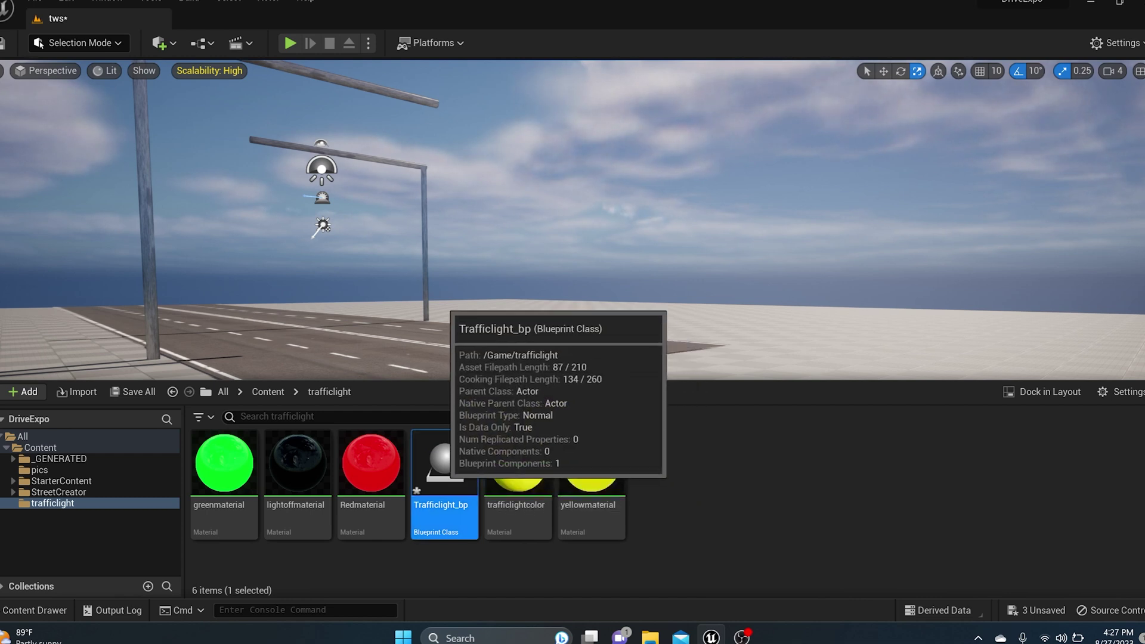
- Open Trafficlight_bp, add a Static Mesh component and assign it the generated housing mesh Boolean_53A8B688
double_click(444, 482)
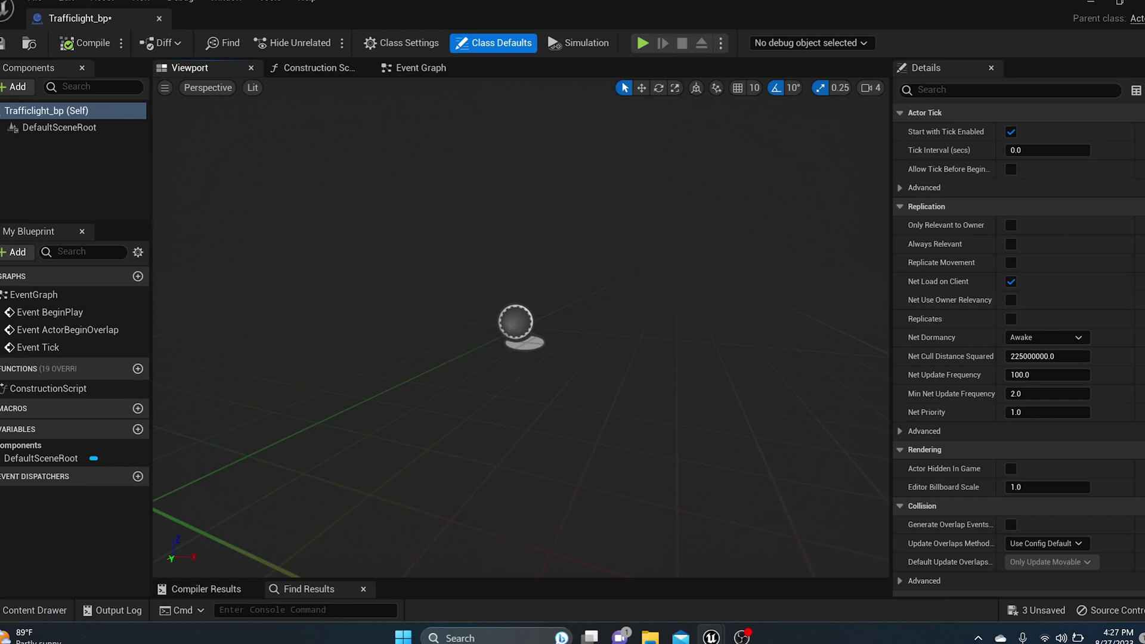
left_click(16, 87)
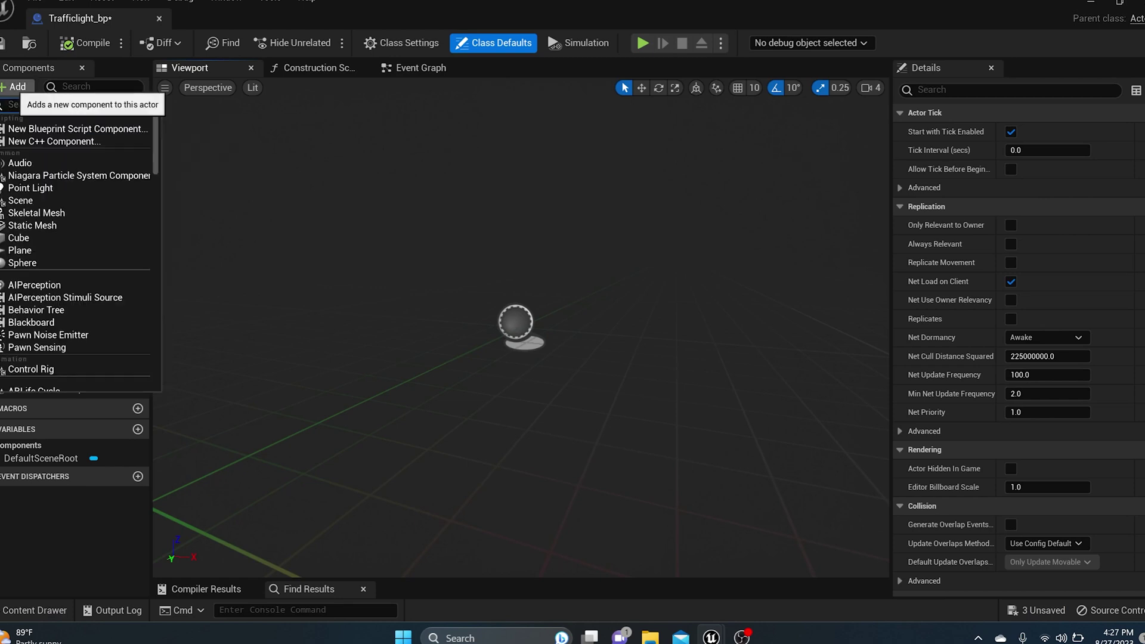
left_click(36, 225)
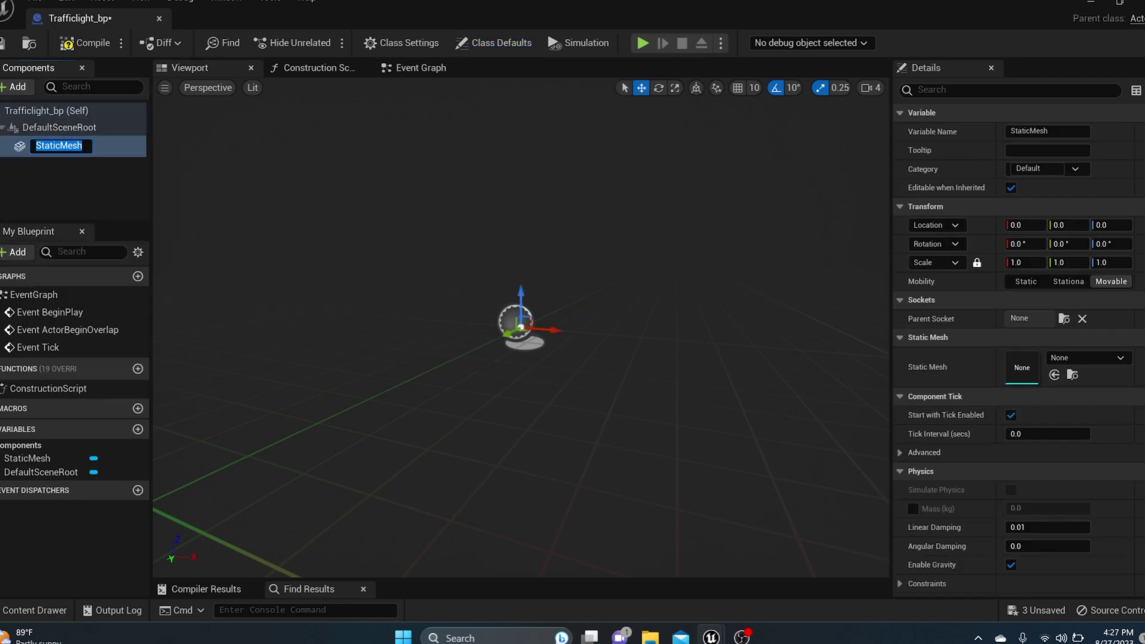
left_click(1111, 281)
left_click(1072, 358)
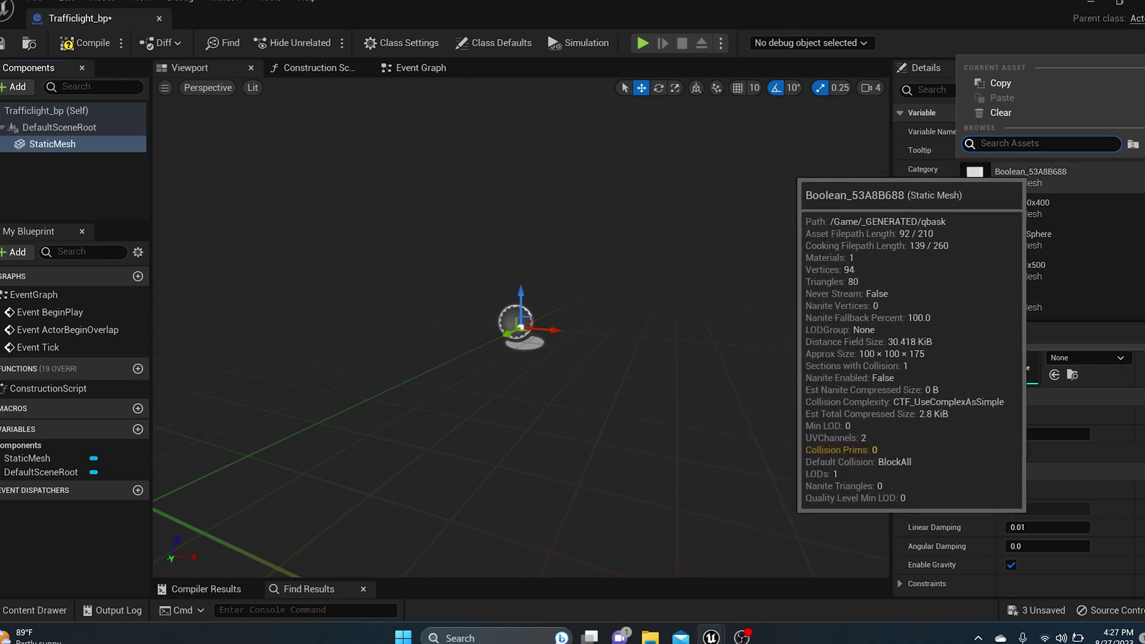
left_click(1024, 173)
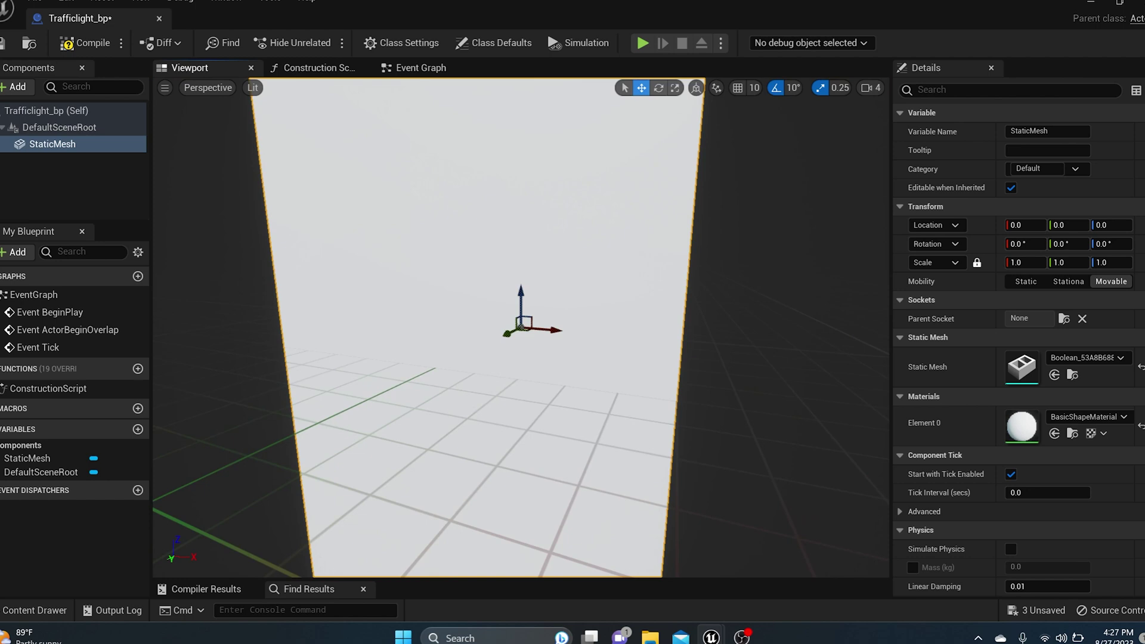
- Add an Arrow component under the housing's StaticMesh component
right_click_drag(521, 327, 464, 324)
key("a")
key("w")
left_click(15, 87)
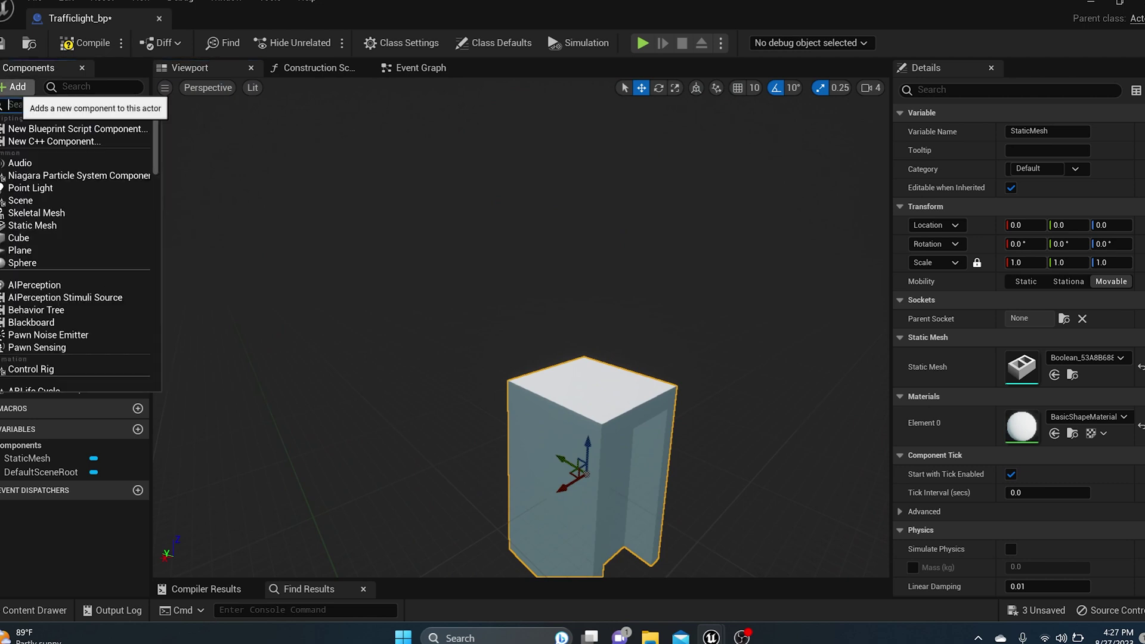
type("arr")
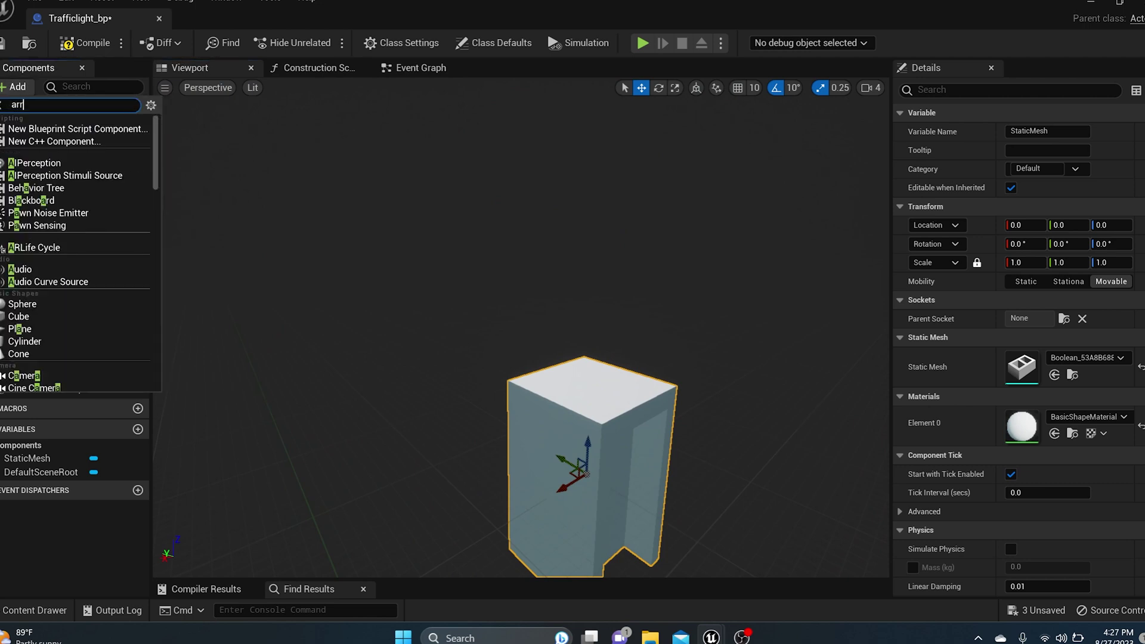
type("ow")
key("Down")
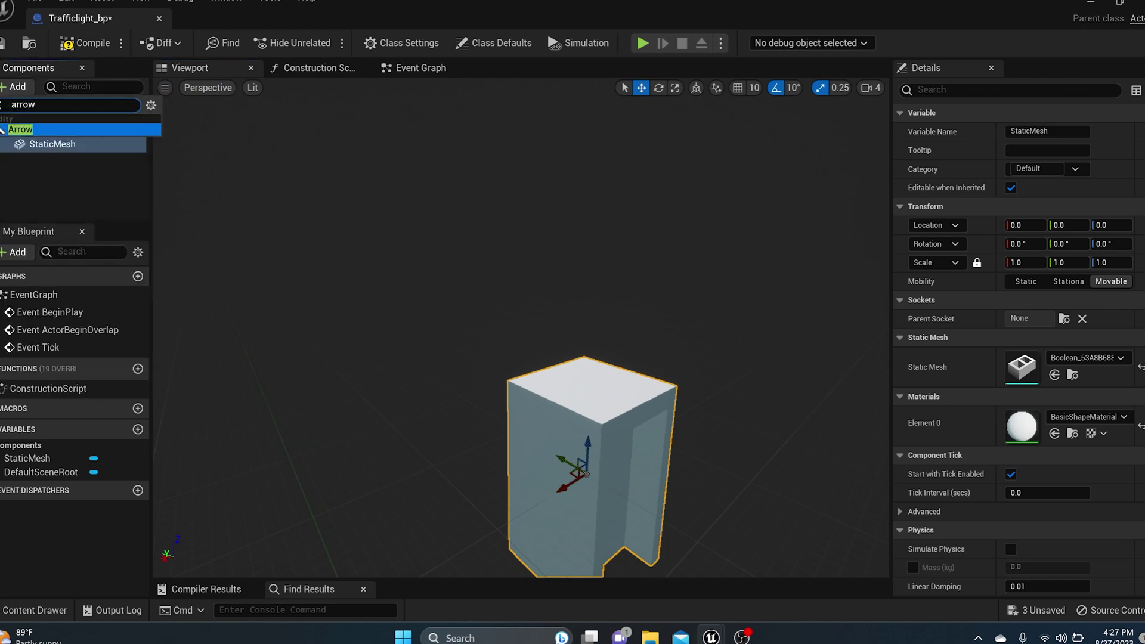
key("Return")
key("Return")
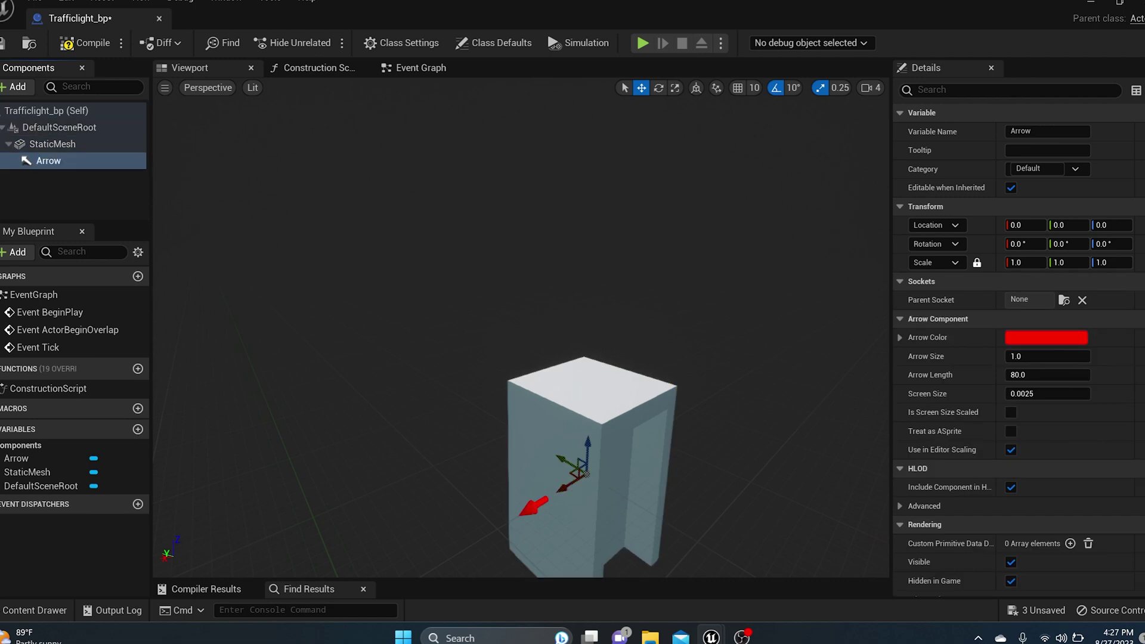
- Rotate the housing's StaticMesh component 90° around the Z axis
middle_click_drag(566, 486, 477, 498)
left_click(683, 441)
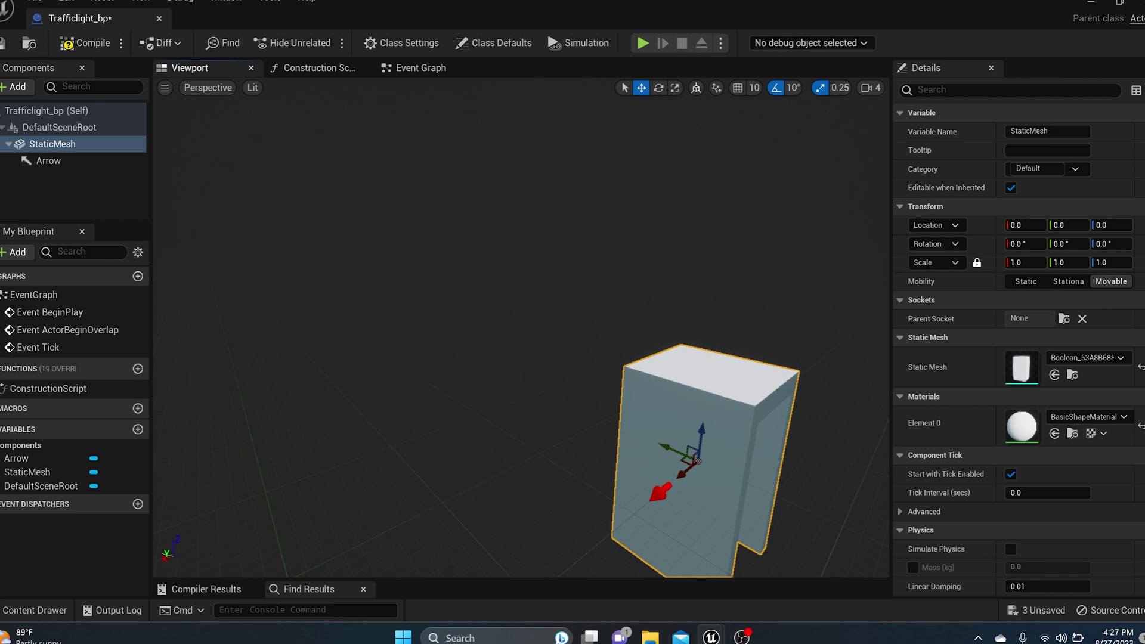
left_click(659, 87)
left_click_drag(686, 498, 632, 442)
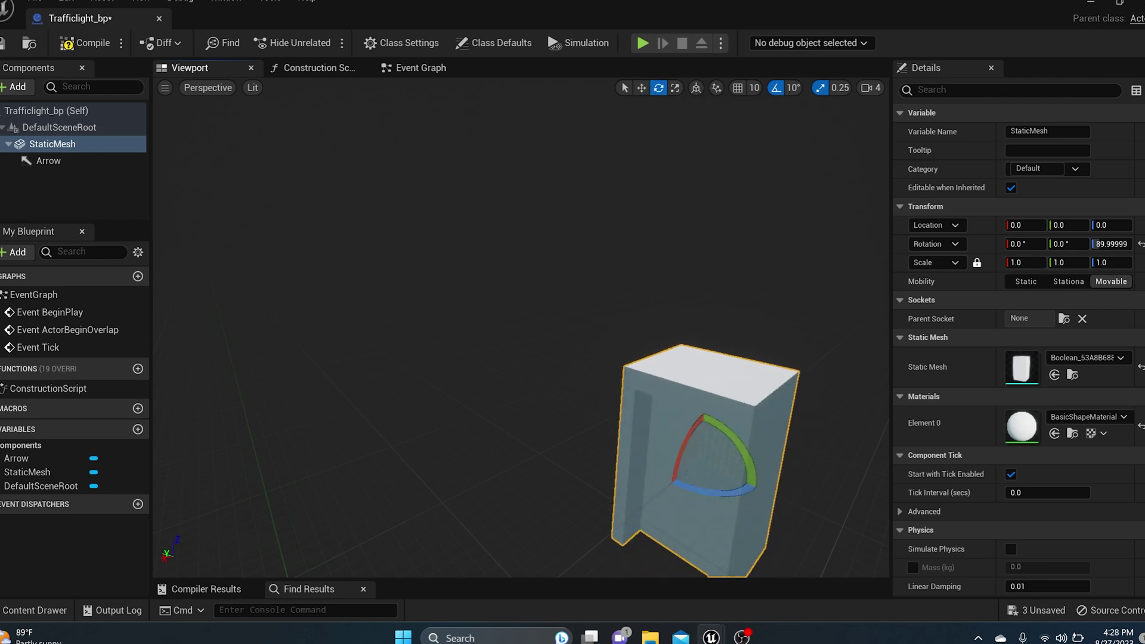
- Make the Arrow component the Blueprint's root in place of DefaultSceneRoot, and check the housing opening's direction against the arrow
scroll(632, 441, "up", 2)
left_click_drag(43, 161, 36, 127)
left_click(89, 171)
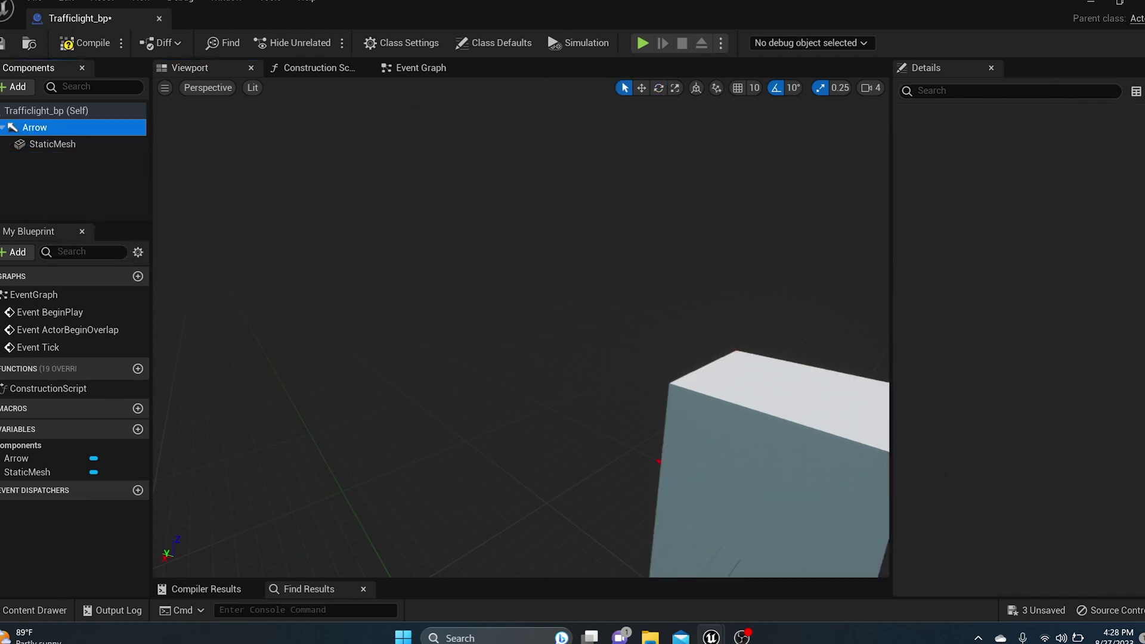
right_click_drag(519, 328, 847, 330)
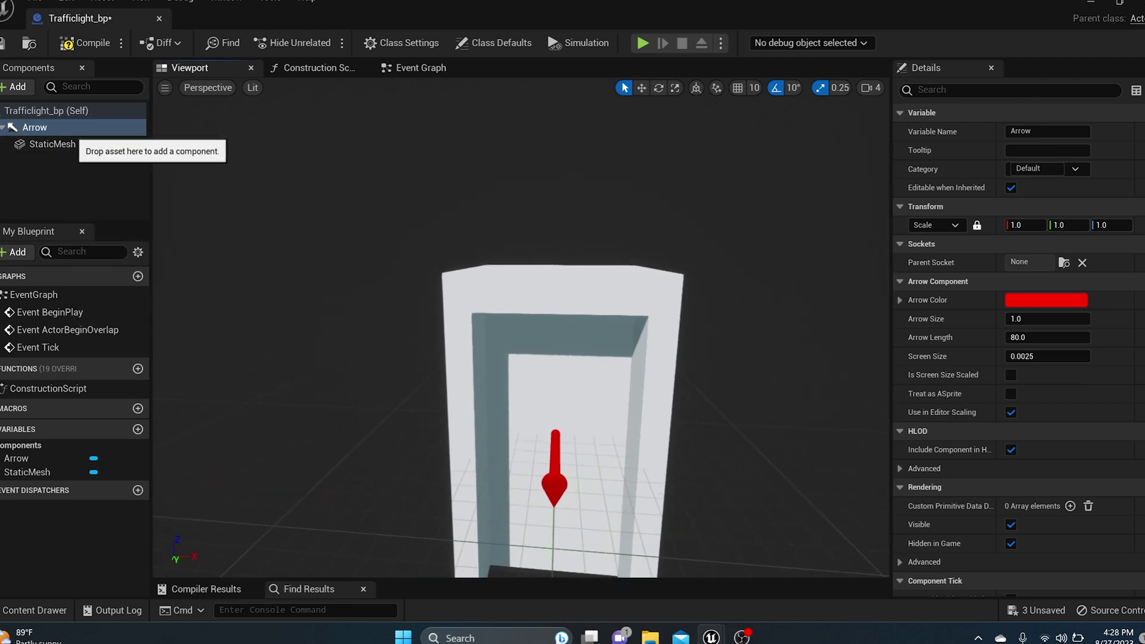
left_click(53, 144)
key("e")
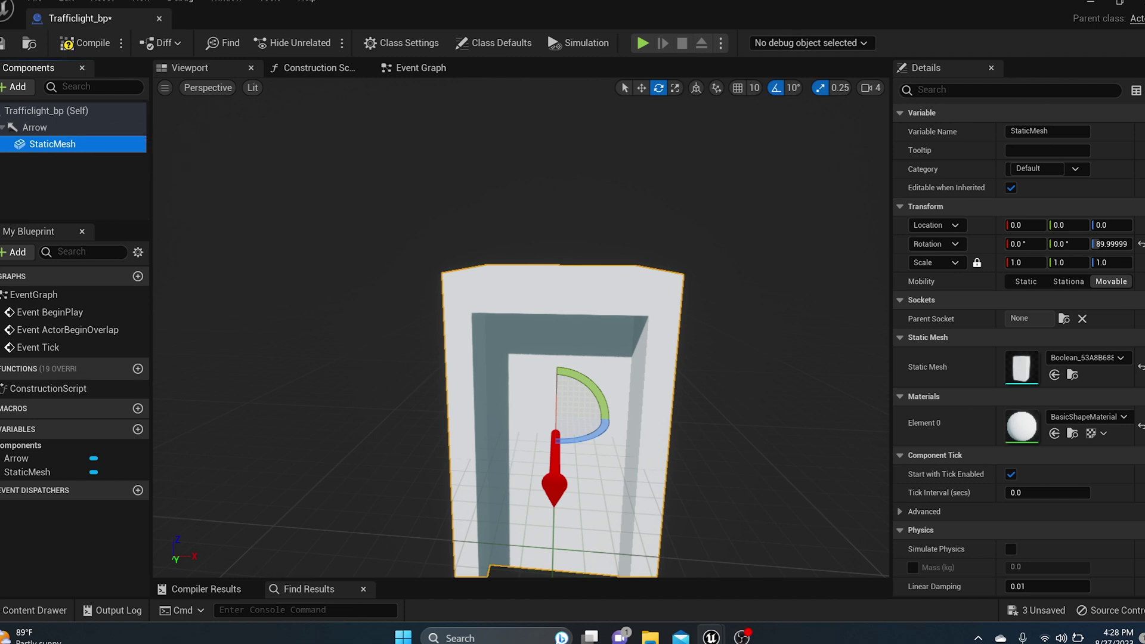
right_click_drag(531, 369, 537, 352)
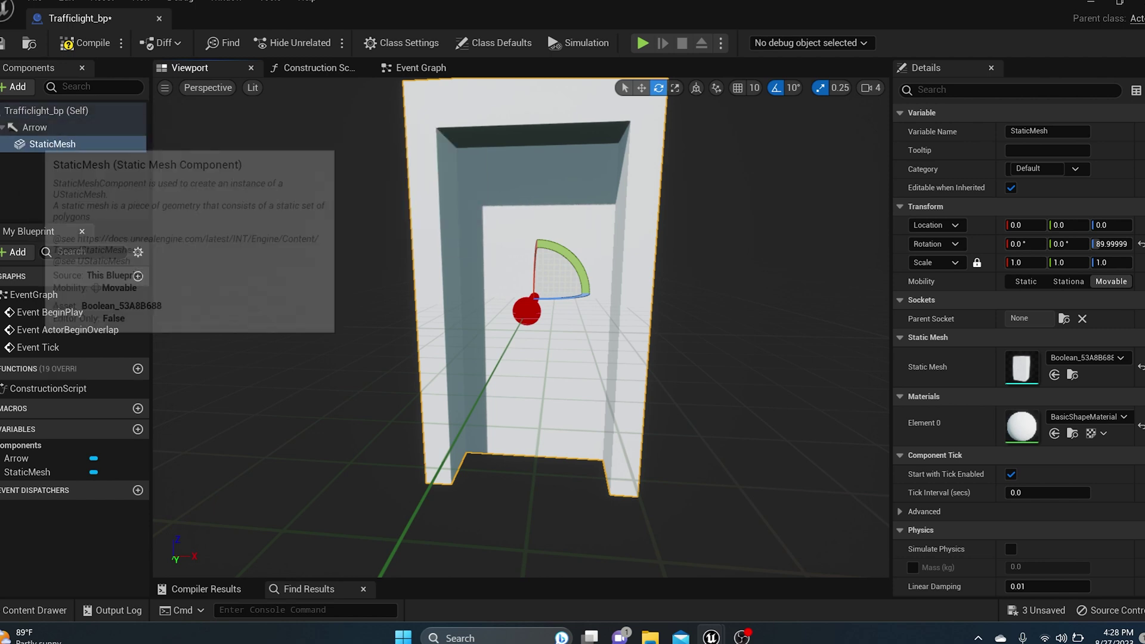
mouse_move(521, 328)
right_mouse_down()
mouse_move(513, 340)
mouse_move(602, 287)
mouse_move(537, 334)
mouse_move(453, 322)
mouse_move(543, 334)
right_mouse_up()
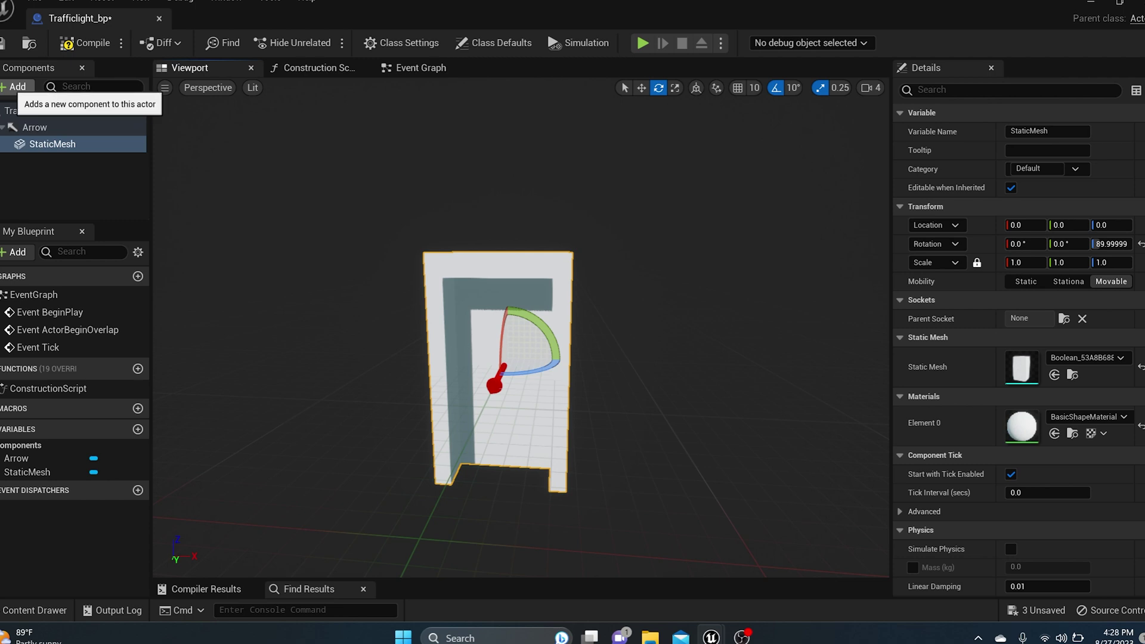
- Add a Sphere component under the housing's StaticMesh and scale it uniformly to 0.5
left_click(17, 86)
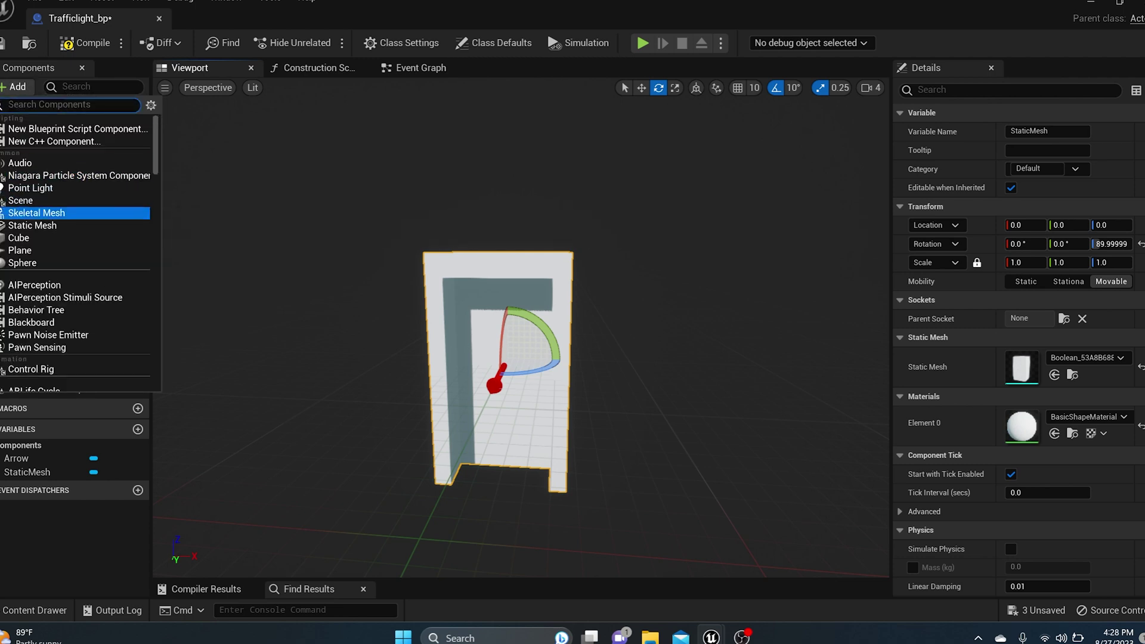
left_click(24, 263)
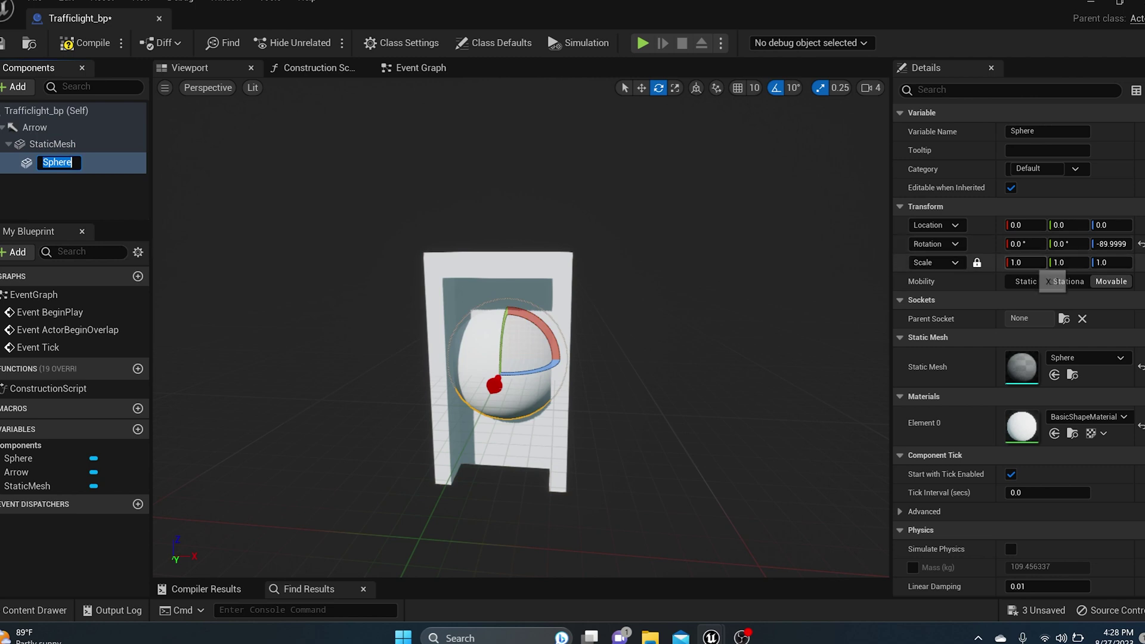
left_click(1024, 263)
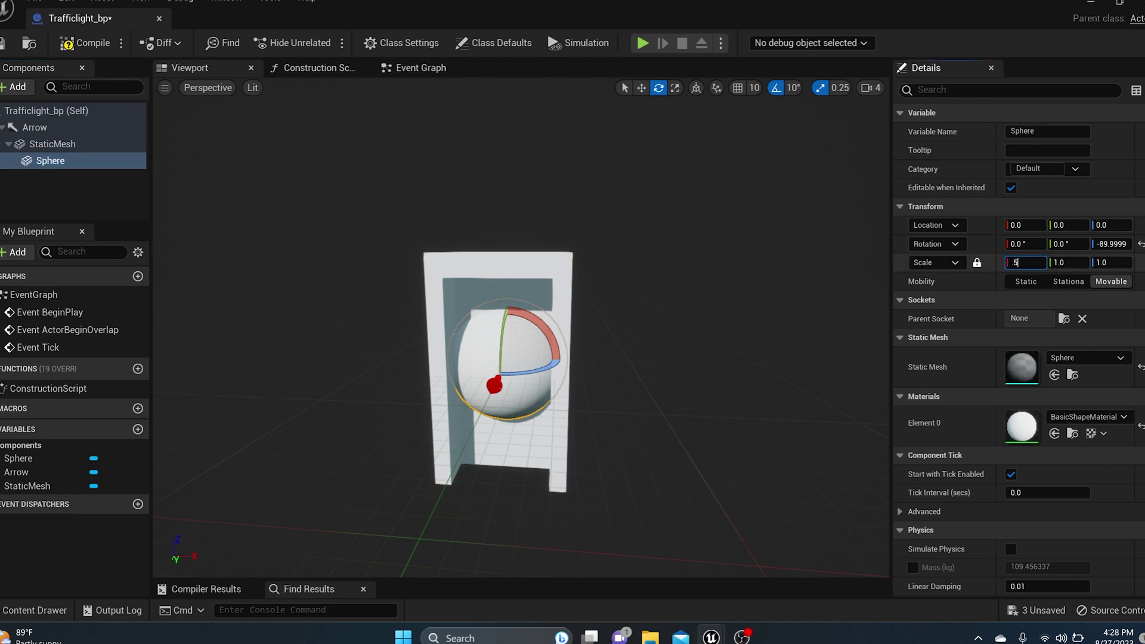
key("Return")
- Turn on grid snapping at 10 units and move the sphere up and toward the housing's opening to Y -10, Z 30
scroll(520, 358, "up", 6)
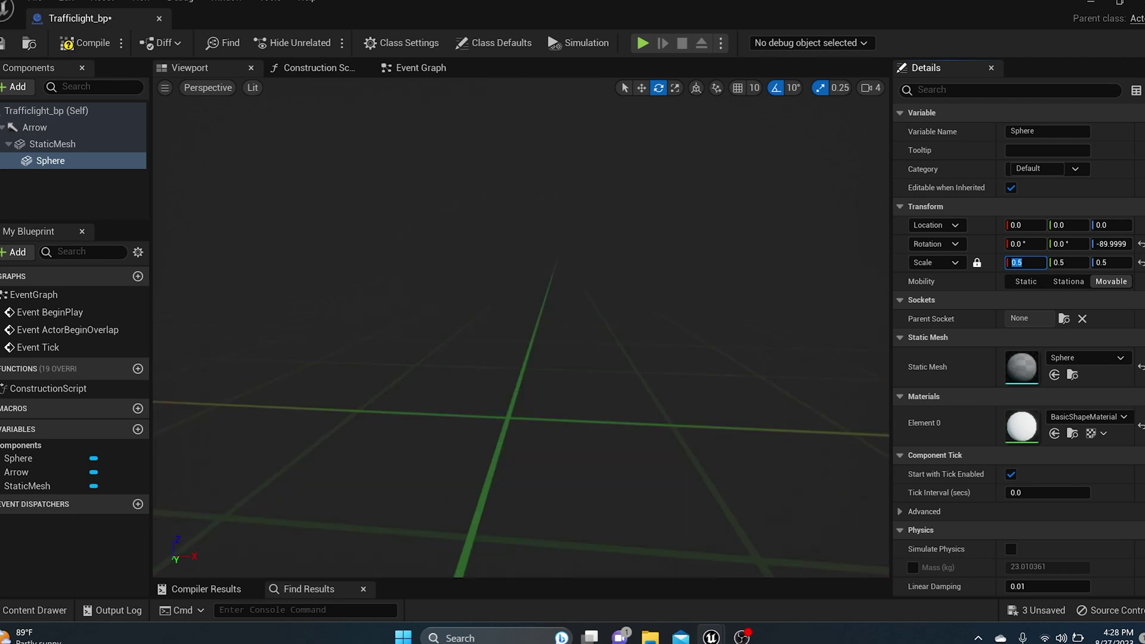
scroll(520, 358, "down", 4)
right_click_drag(520, 358, 515, 298)
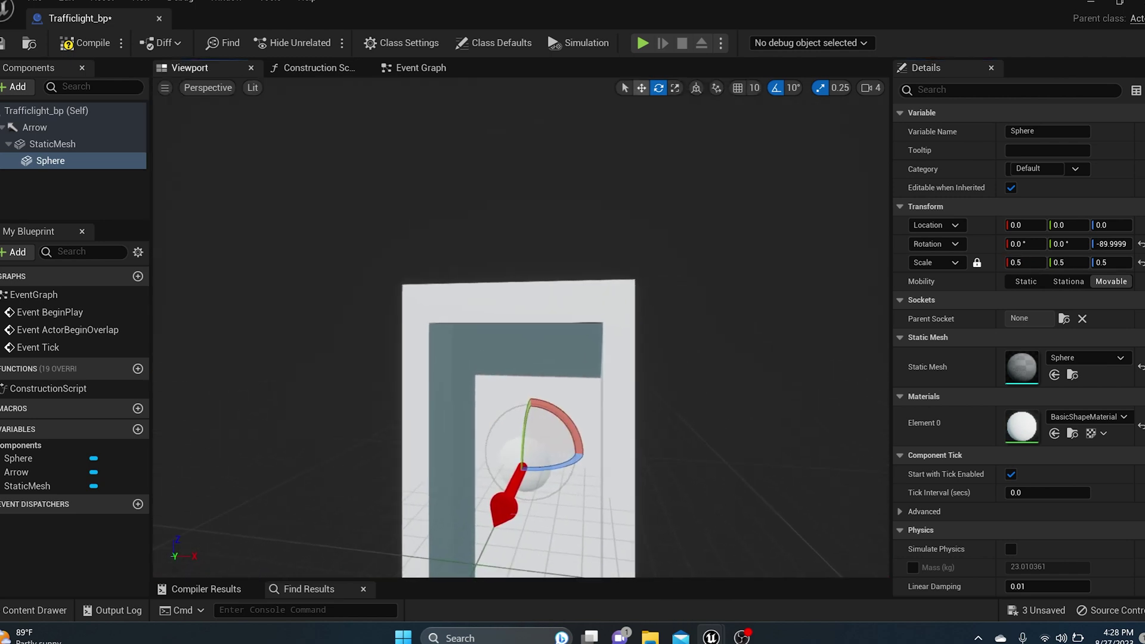
key("w")
left_click_drag(527, 412, 522, 365)
key("ctrl+z")
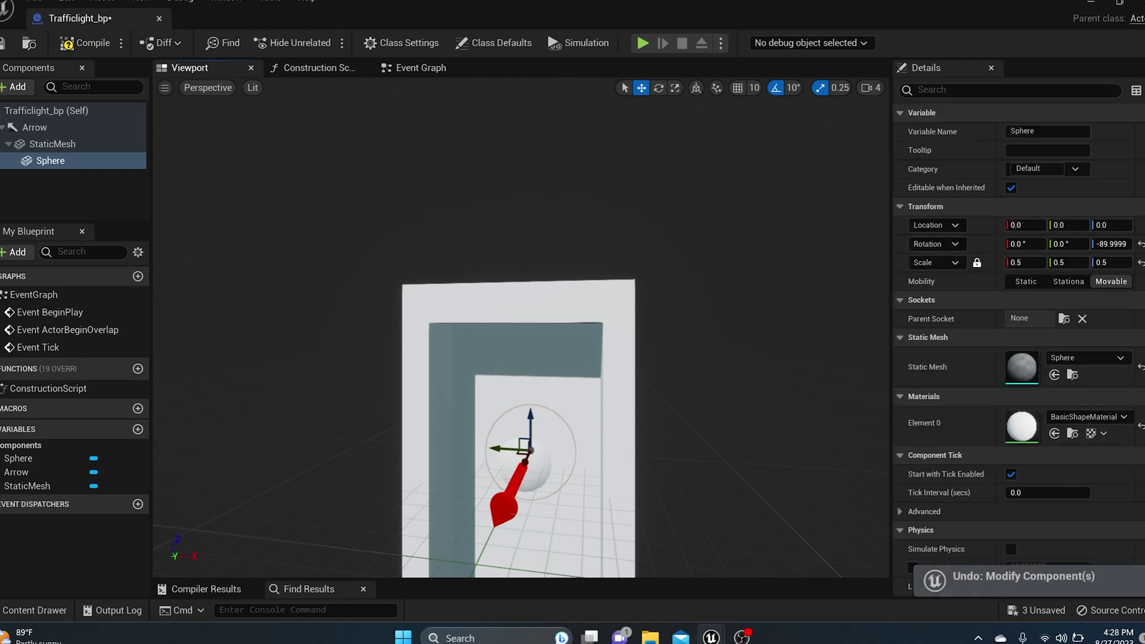
left_click(738, 88)
left_click_drag(517, 414, 514, 356)
left_click_drag(525, 398, 519, 418)
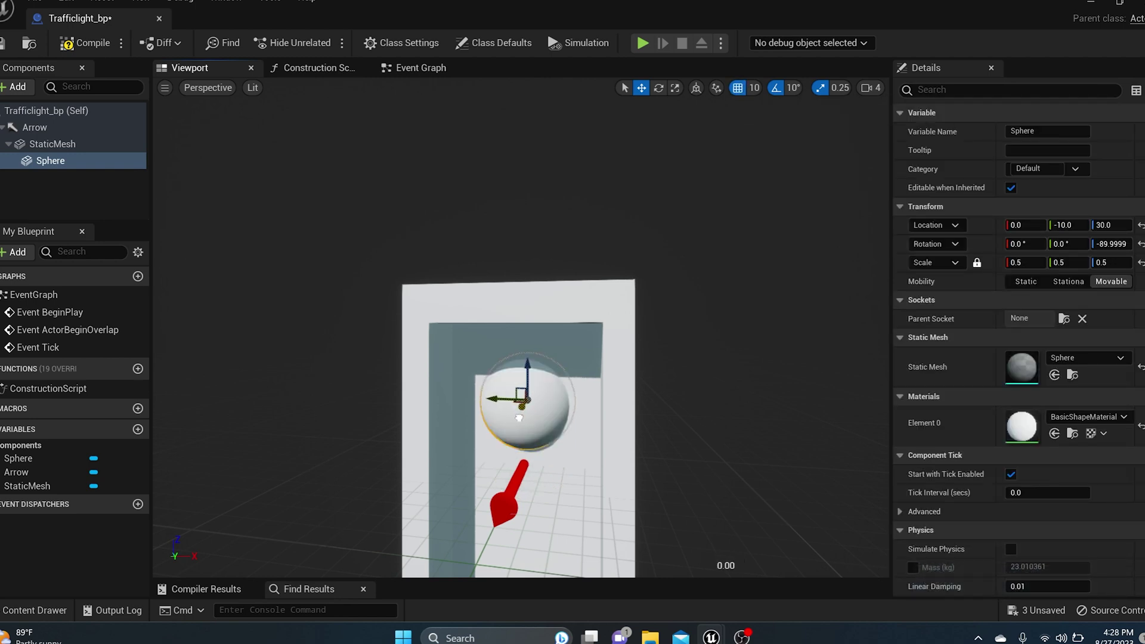
- Rename the existing sphere component Red and add a second Sphere component under the housing's StaticMesh
right_click_drag(519, 418, 495, 448)
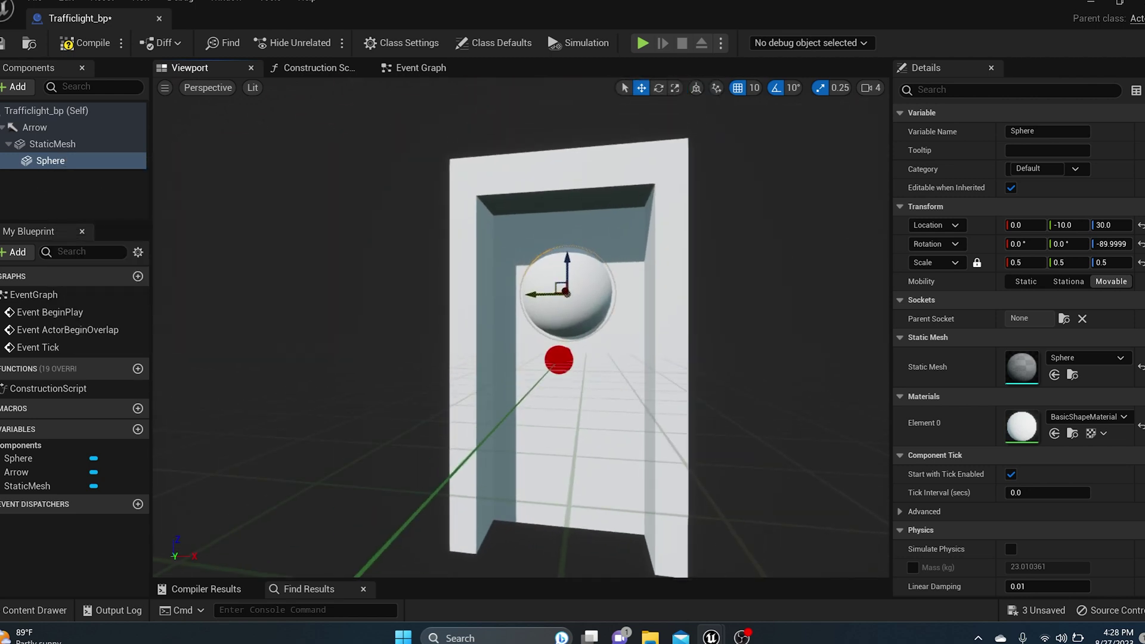
left_click(1038, 131)
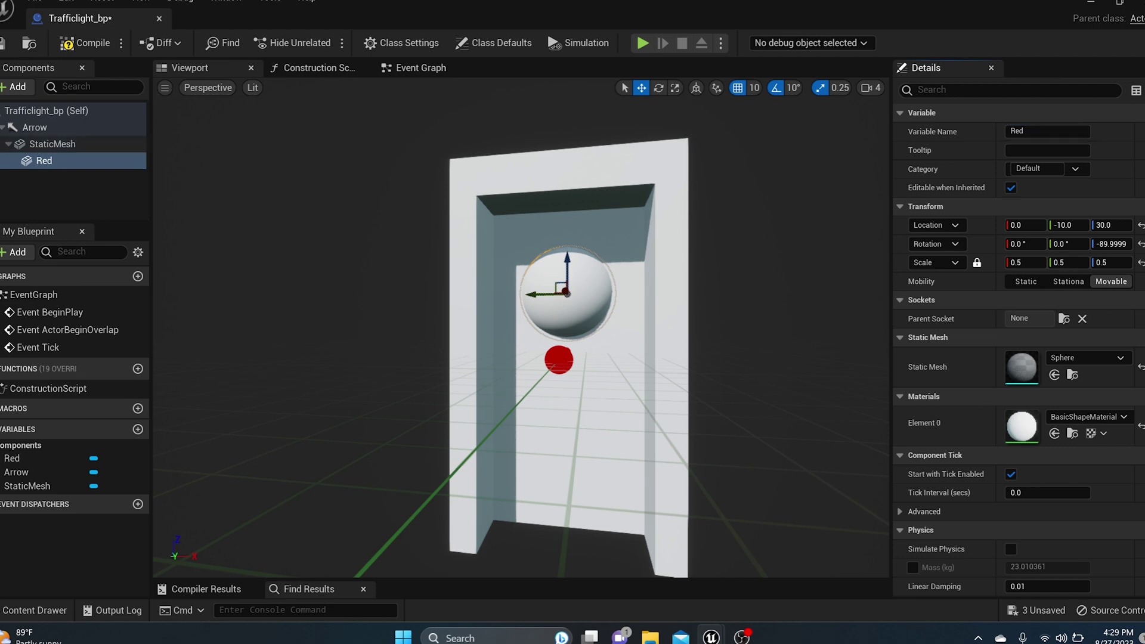
left_click(53, 143)
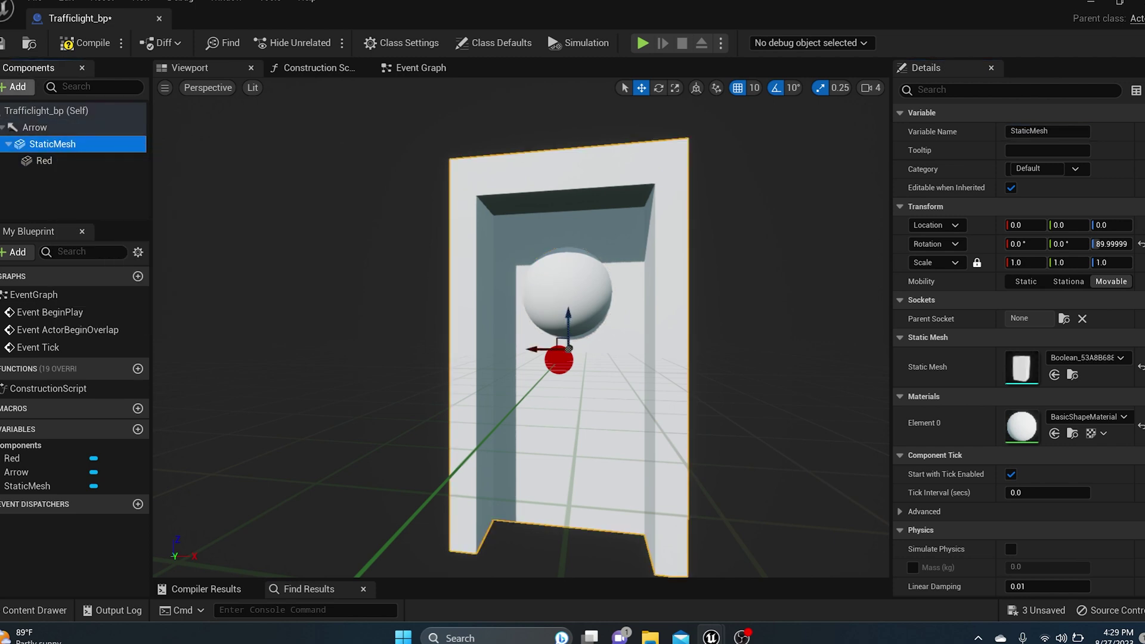
left_click(15, 87)
key("Escape")
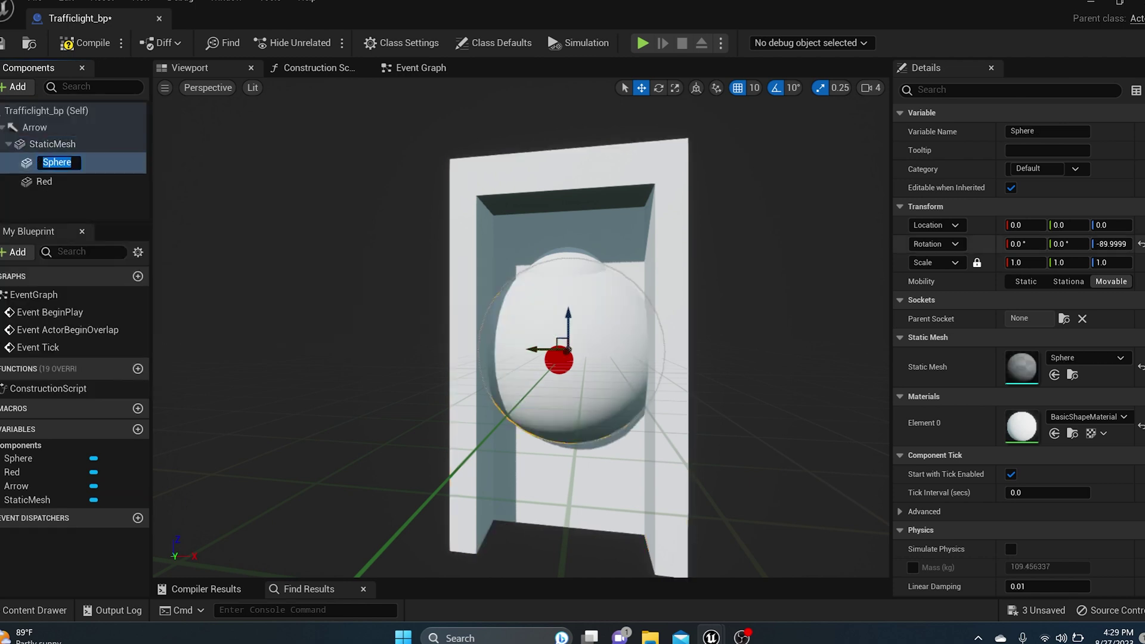
- Rename the second sphere component Yellow and scale it uniformly to 0.5
left_click(1038, 131)
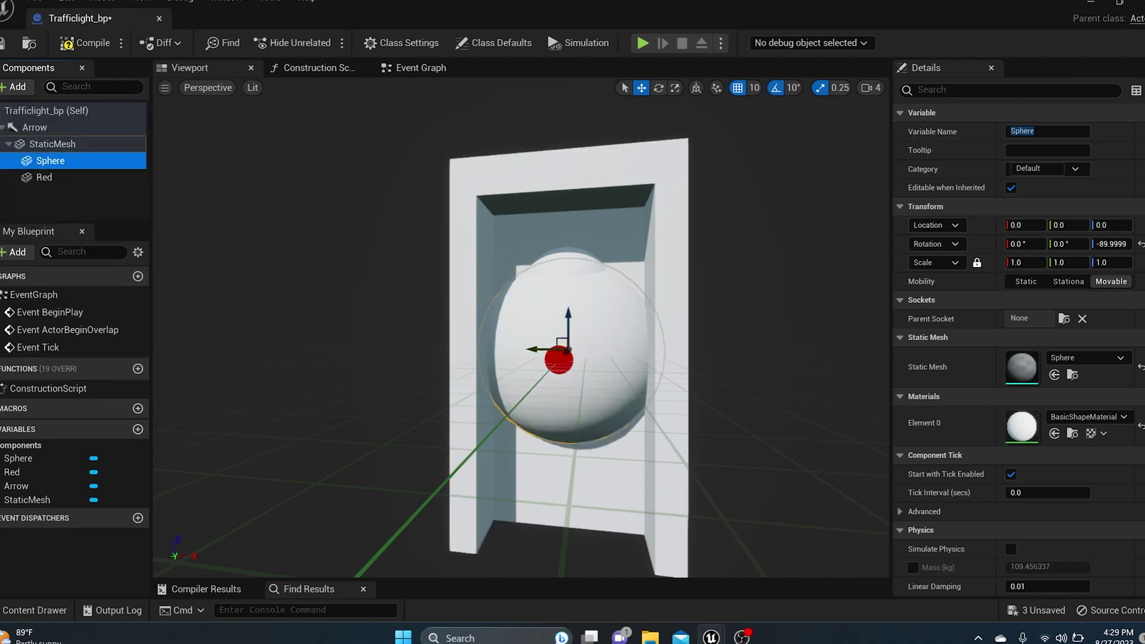
left_click(35, 128)
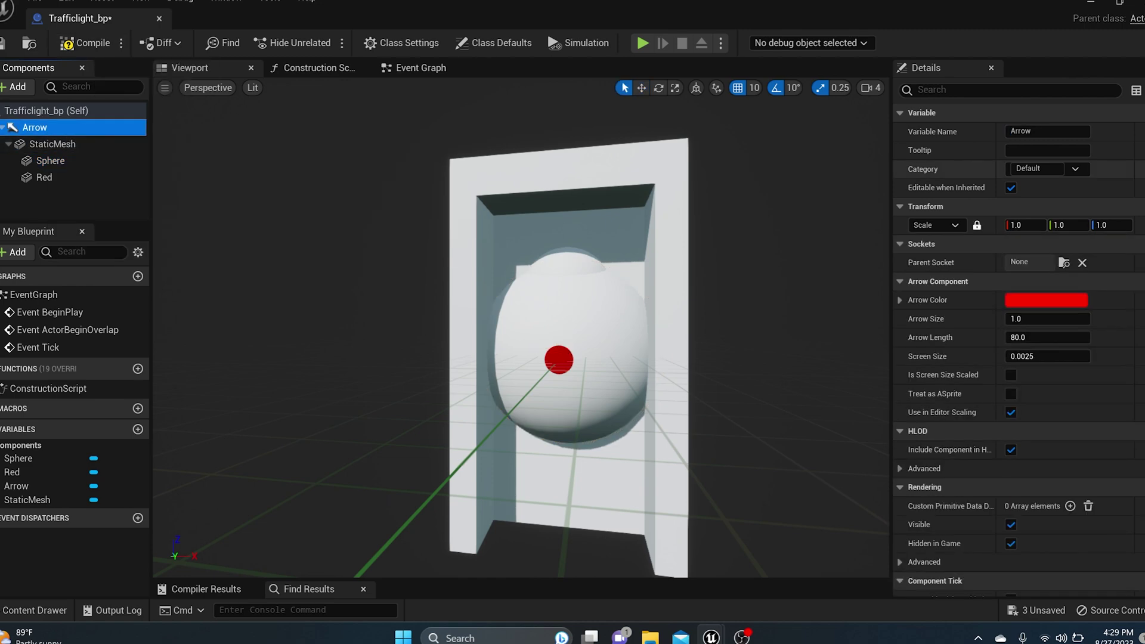
left_click(43, 177)
left_click(50, 160)
left_click(1008, 131)
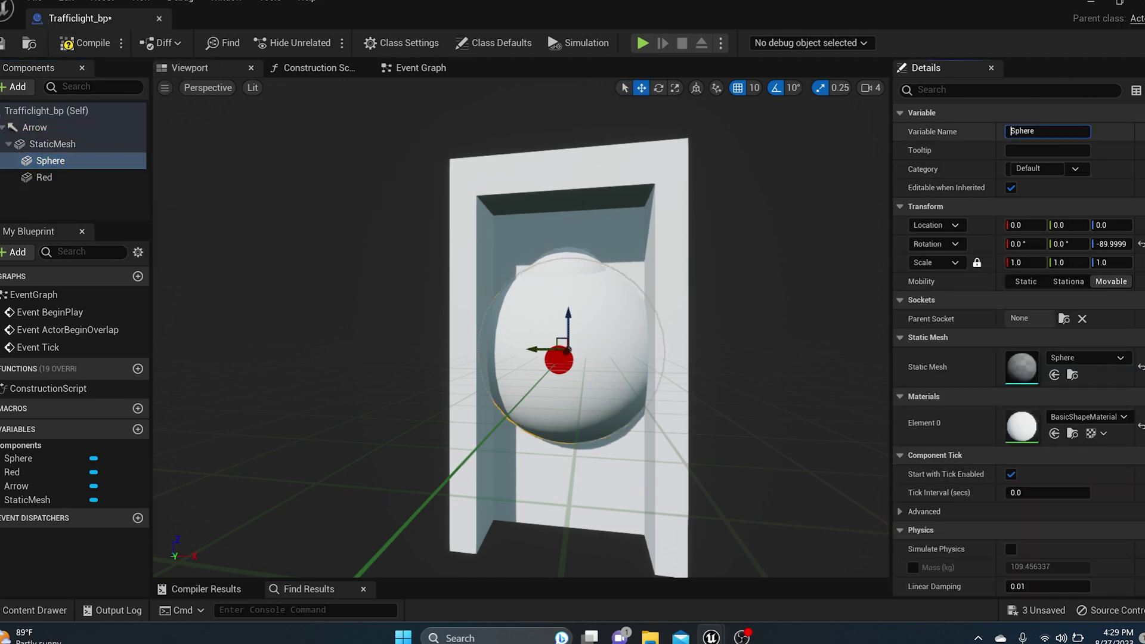
left_click_drag(1023, 131, 1008, 131)
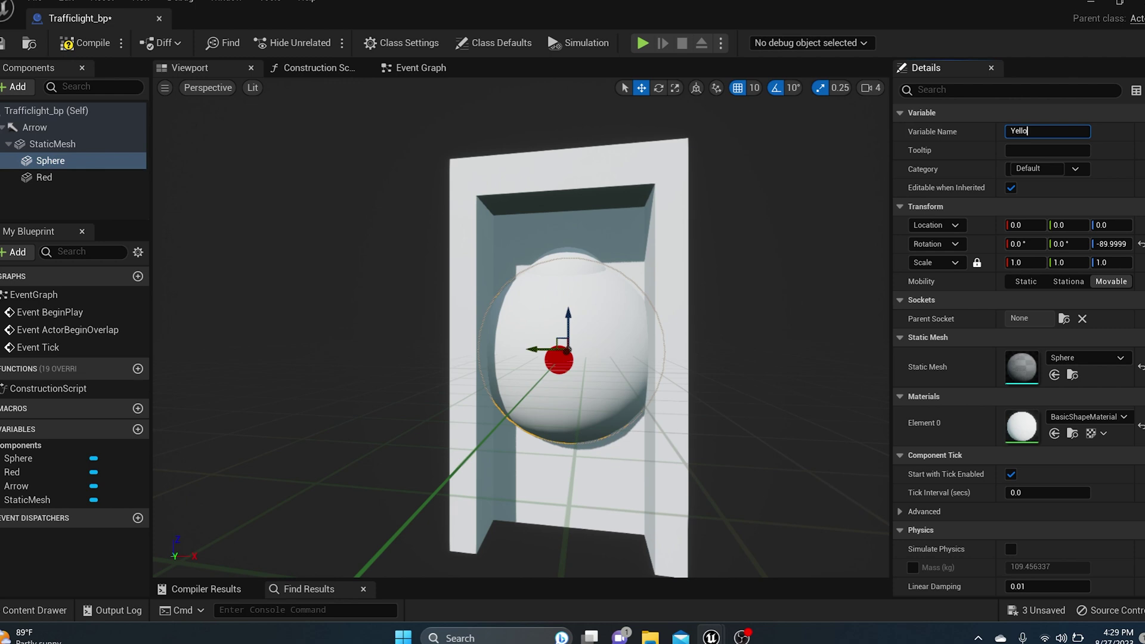
key("Return")
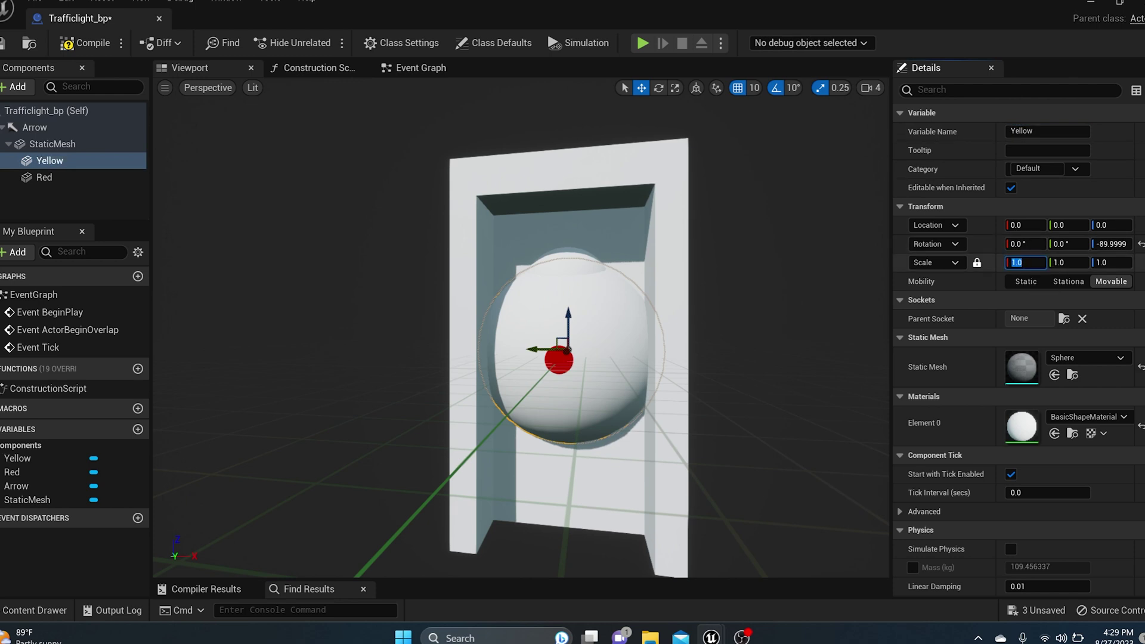
key("Return")
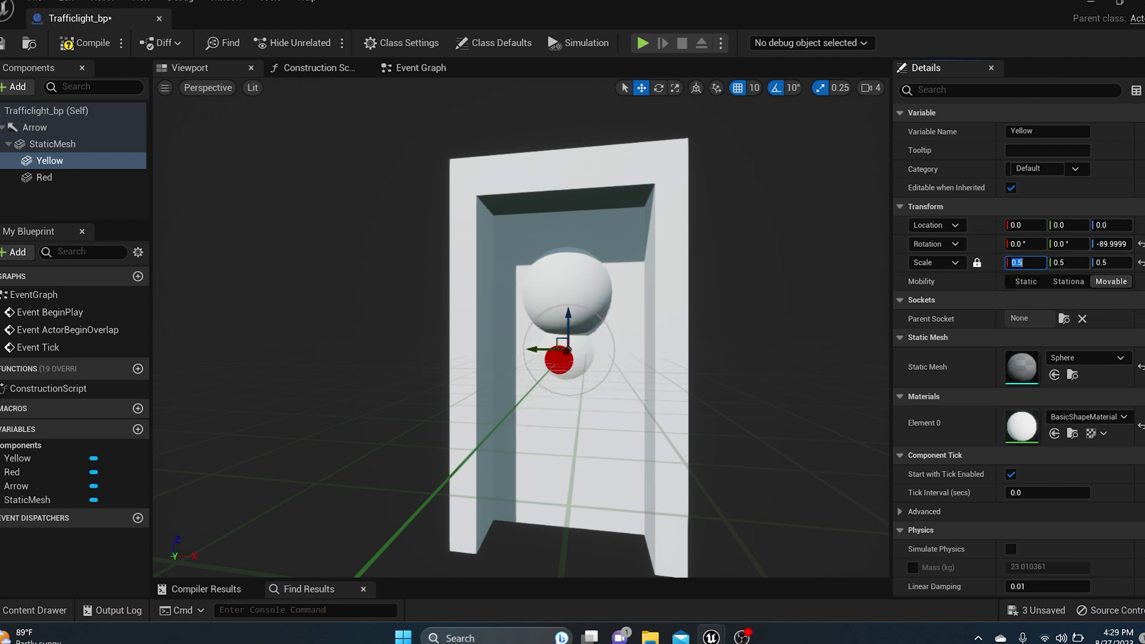
- Move the Yellow sphere toward the housing's opening and below the Red sphere, to Y -10, Z -20
scroll(521, 328, "up", 5)
scroll(521, 328, "down", 3)
right_click_drag(521, 328, 549, 274)
scroll(520, 327, "down", 4)
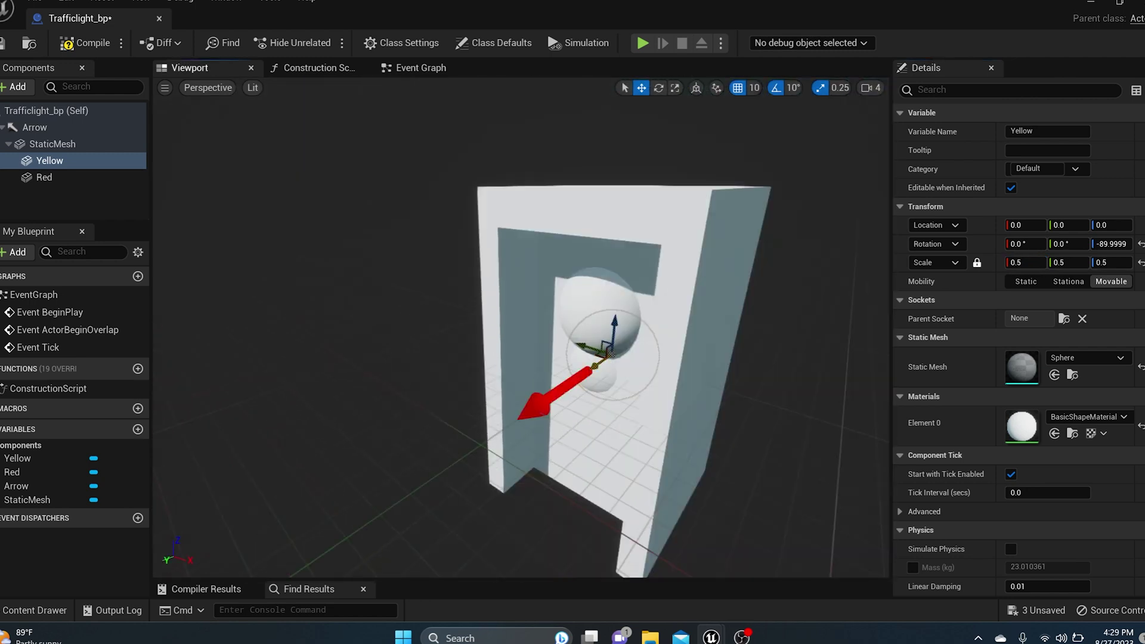
left_click_drag(599, 363, 616, 382)
right_click_drag(616, 382, 626, 405)
key("w")
scroll(522, 327, "down", 5)
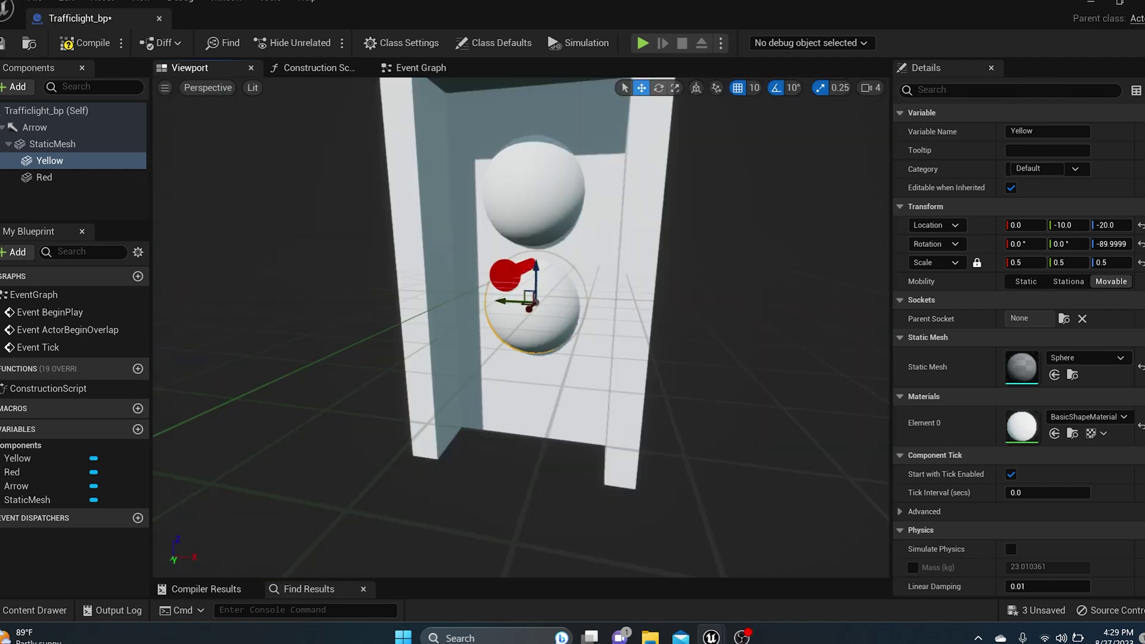
- Add a third Sphere component under the housing's StaticMesh and scale it uniformly to 0.5
left_click(53, 145)
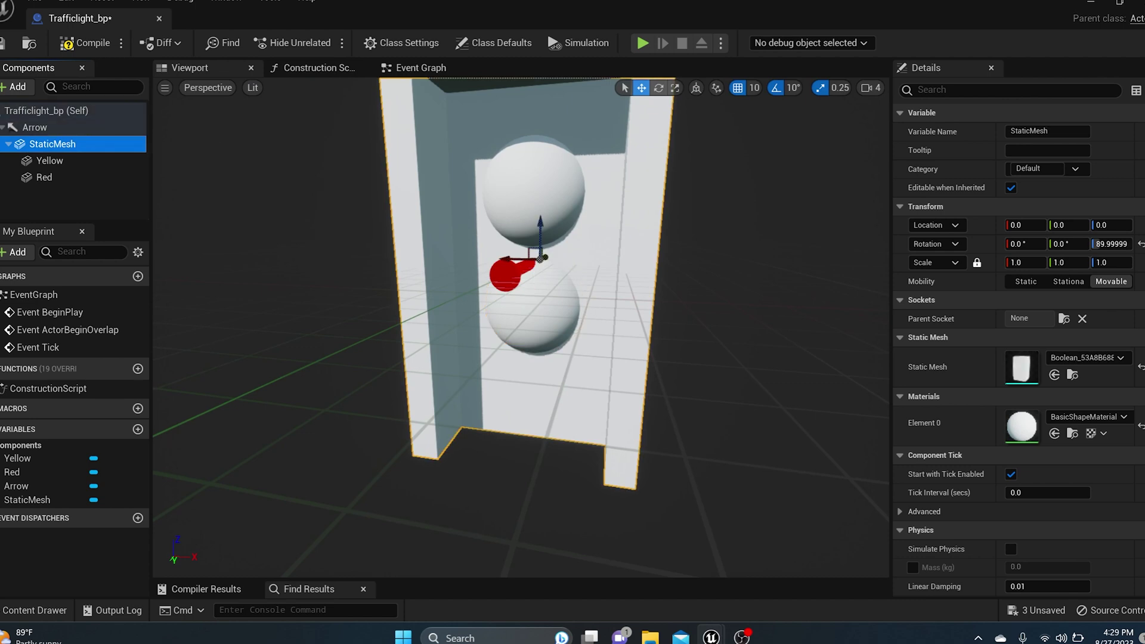
left_click(17, 87)
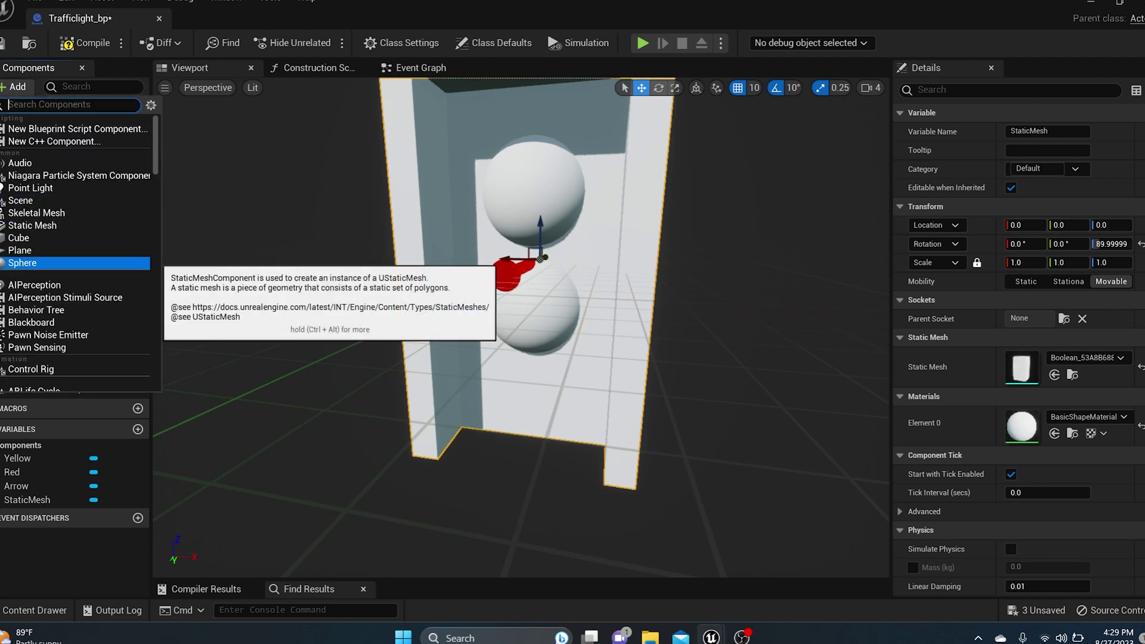
left_click(22, 263)
left_click(1025, 262)
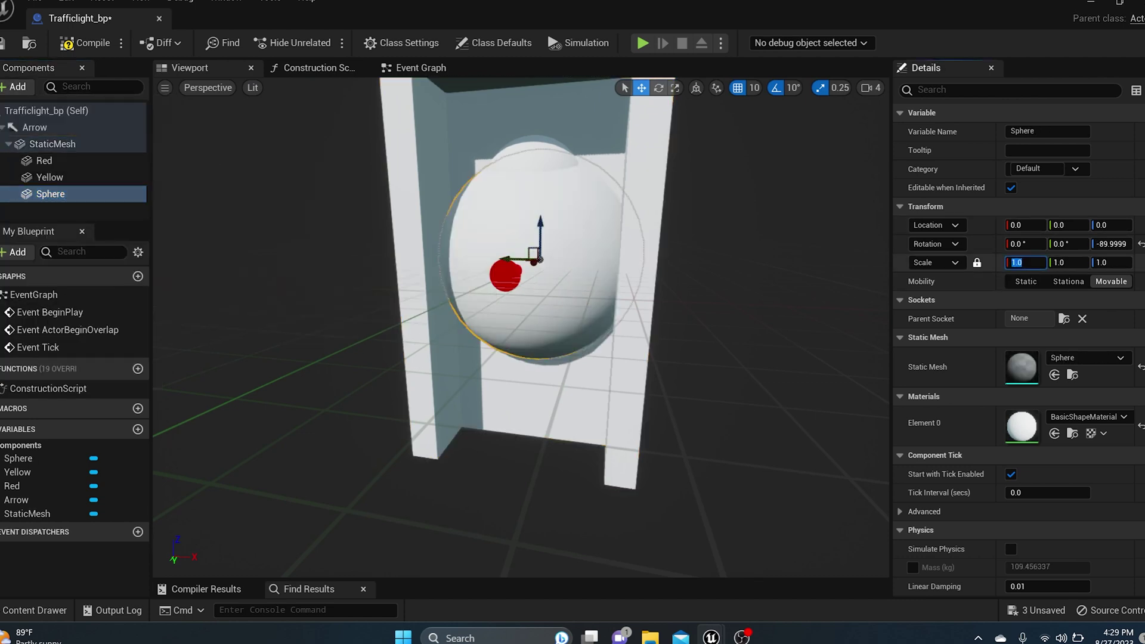
key("Return")
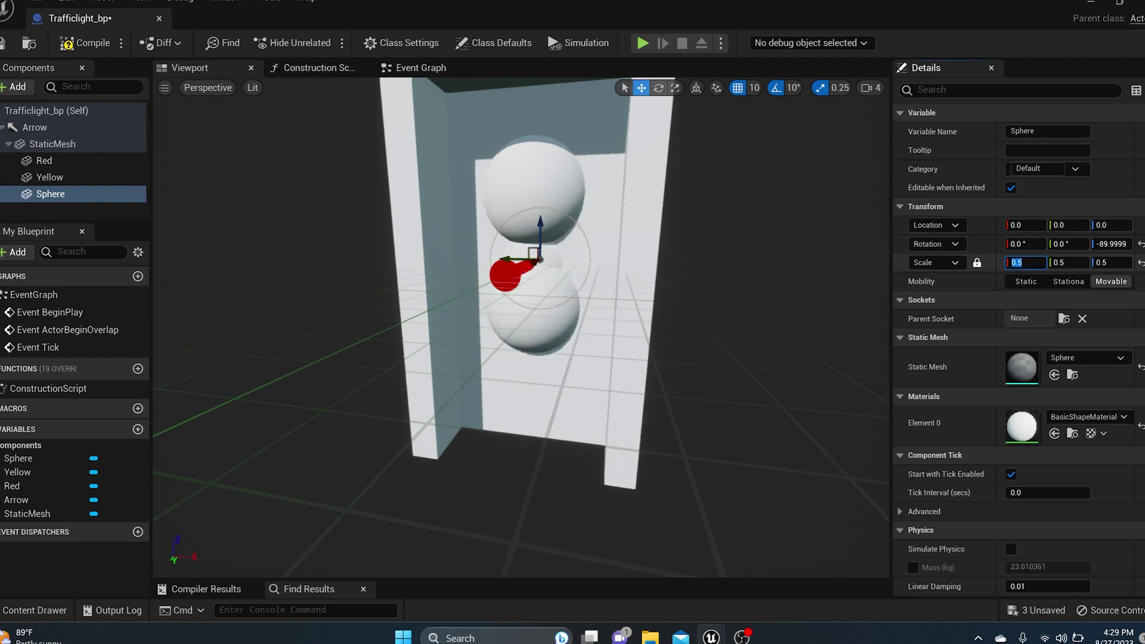
- Move the third sphere below the Yellow sphere and toward the housing's opening to Y -10
left_click_drag(540, 230, 539, 359)
left_click_drag(532, 403, 530, 417)
left_click(534, 318)
right_click_drag(535, 318, 507, 292)
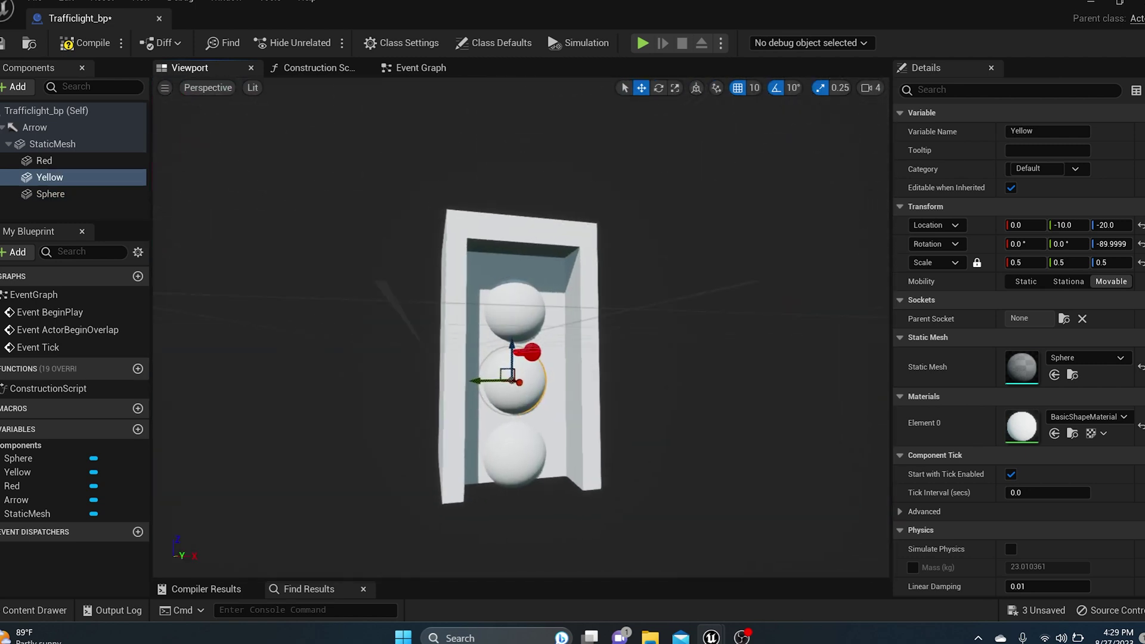
- Raise the three spheres by one grid step each: Red to Z 40, Yellow to Z -10 and the lowest sphere to Z -60
left_click(515, 304)
mouse_move(512, 290)
left_mouse_down()
mouse_move(512, 262)
mouse_move(512, 279)
left_mouse_up()
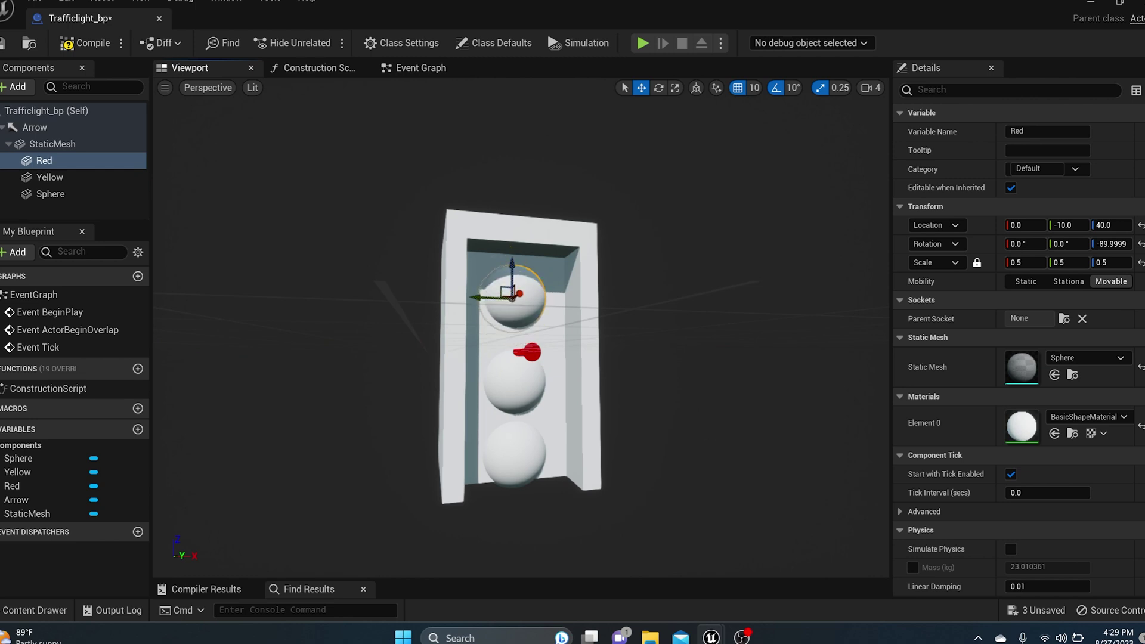
left_click(514, 382)
left_click_drag(512, 364, 510, 349)
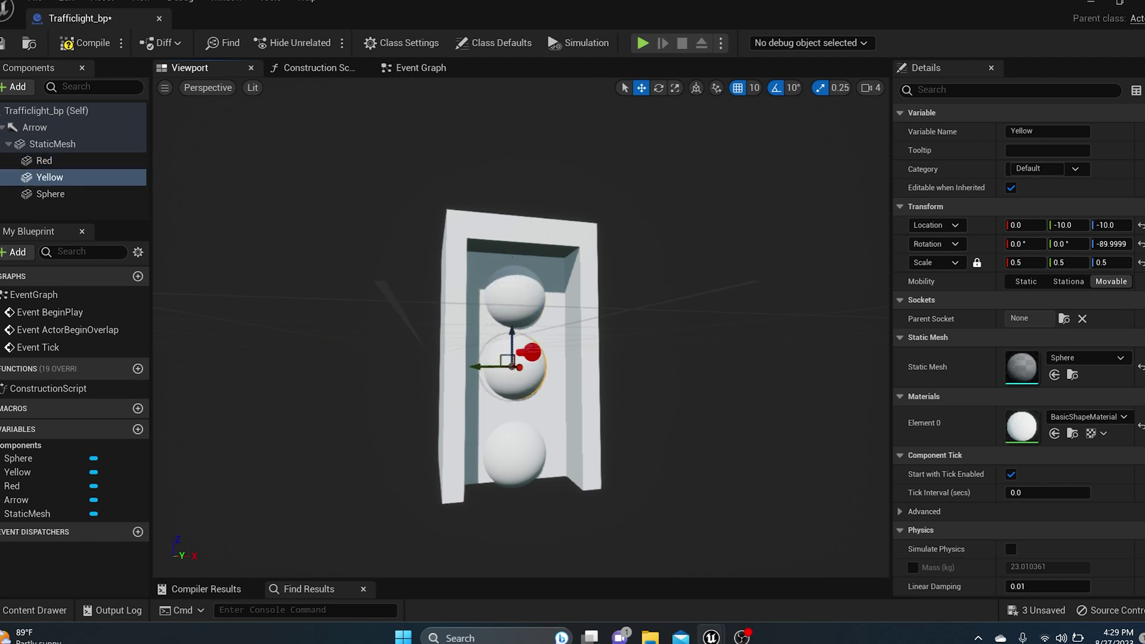
left_click(514, 453)
left_click_drag(511, 412, 509, 399)
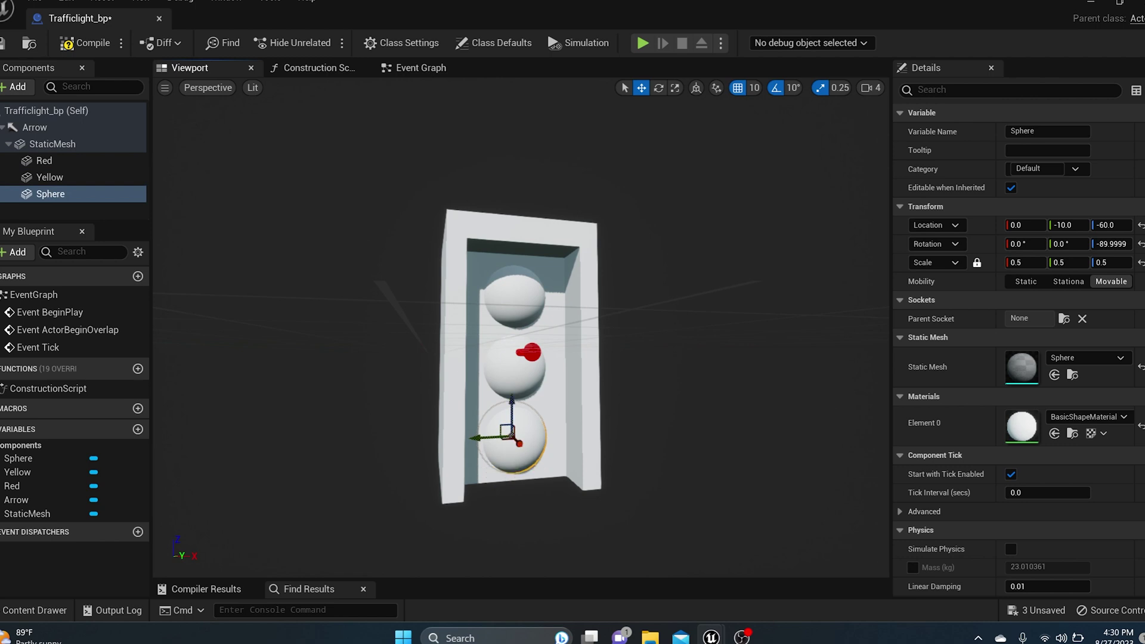
- Compile the traffic light Blueprint and save the unsaved Boolean_53A8B688 mesh and tws level
key("w")
mouse_move(510, 399)
right_mouse_down()
mouse_move(465, 403)
mouse_move(525, 405)
right_mouse_up()
key("s")
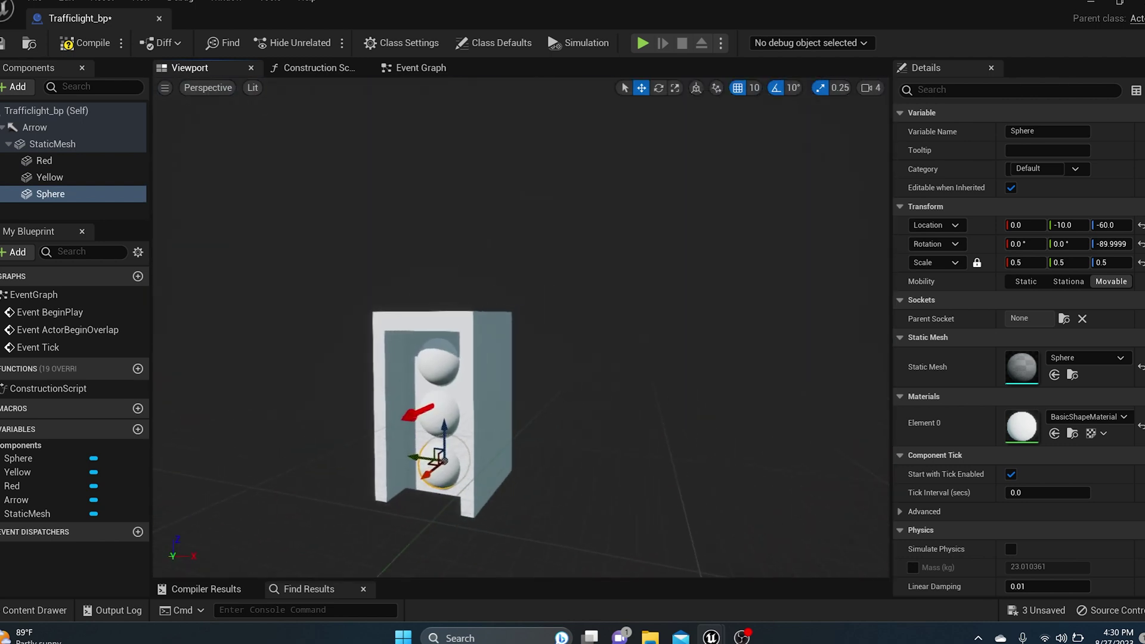
left_click(85, 43)
left_click(1038, 610)
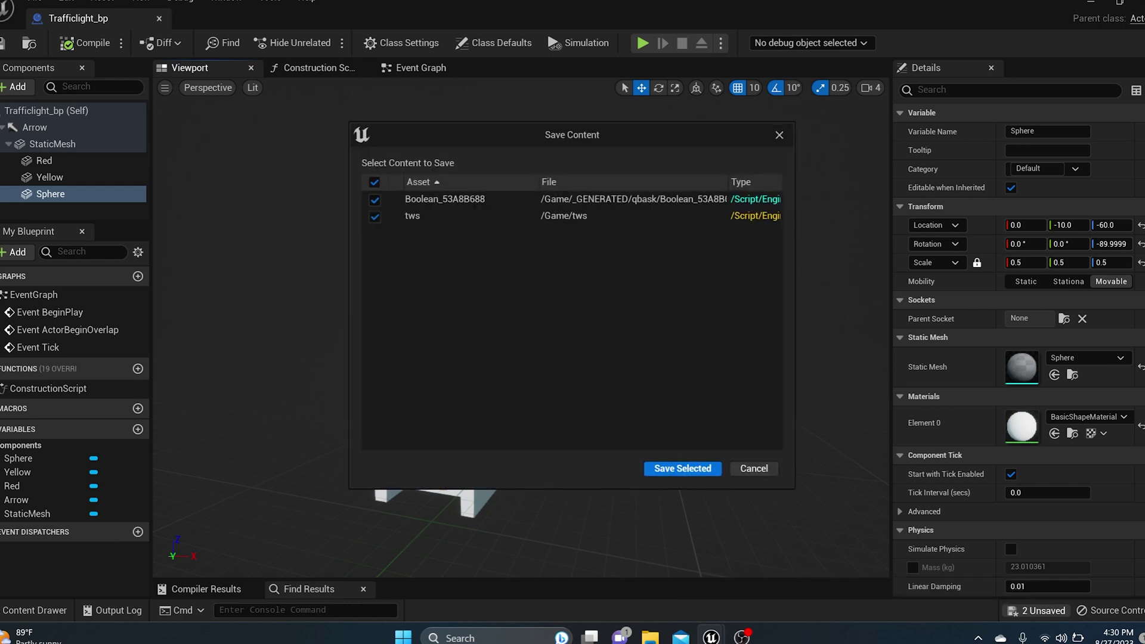
left_click(680, 468)
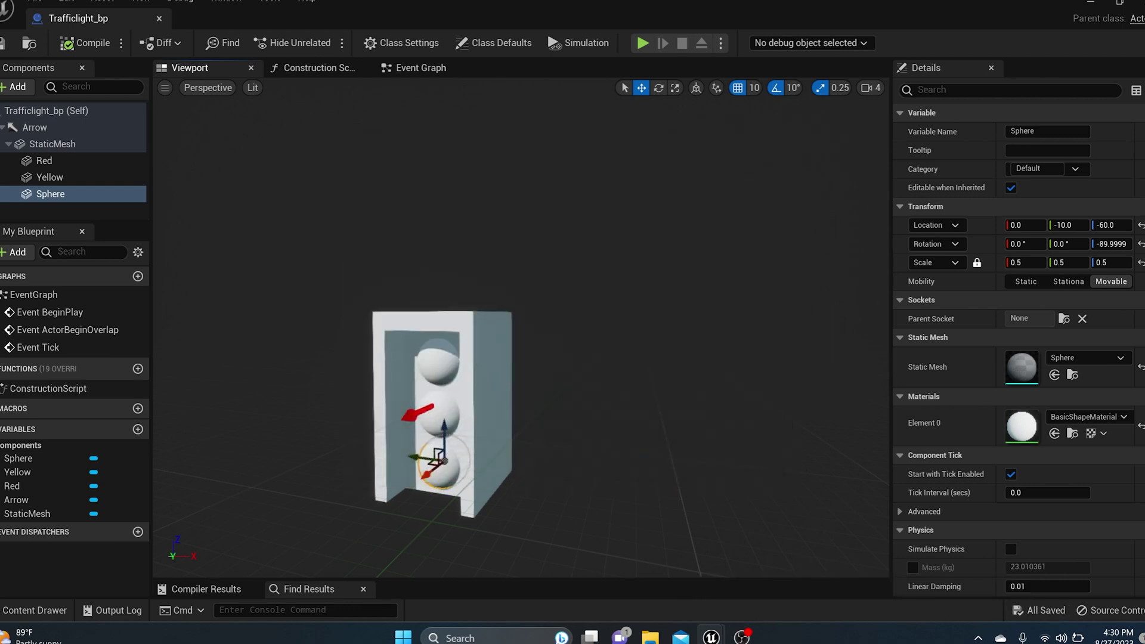
- Assign the trafficlightcolor material to the housing's StaticMesh component
key("a")
right_click_drag(597, 358, 564, 377)
key("w")
key("s")
key("w")
key("d")
key("e")
left_click(564, 377)
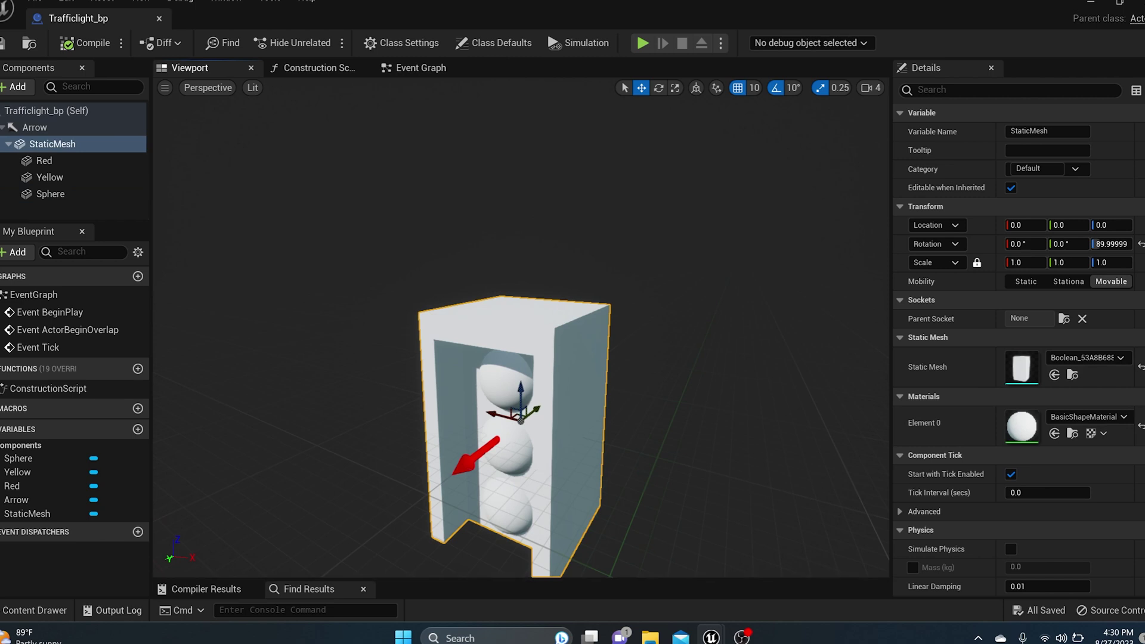
left_click(1087, 416)
type("t")
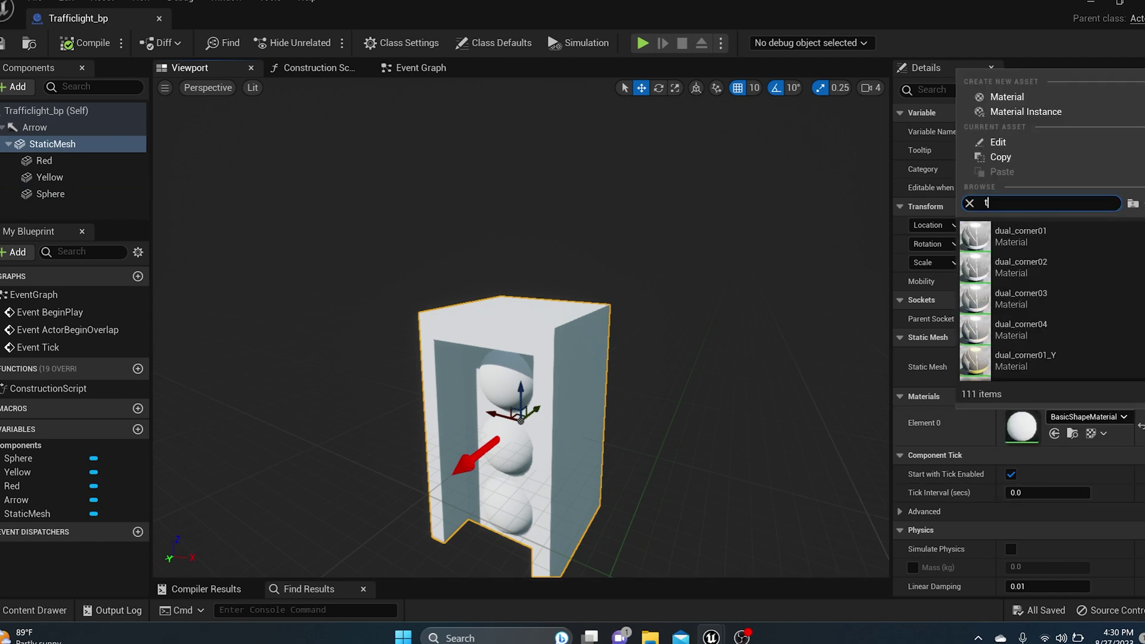
type("raffic")
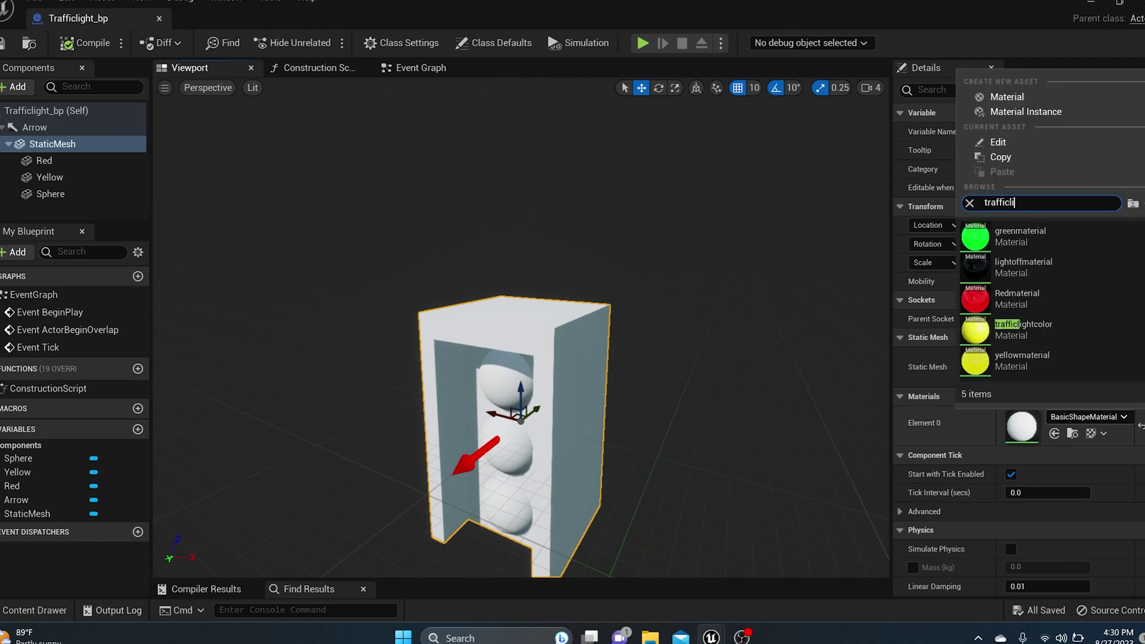
type("li")
left_click(1023, 330)
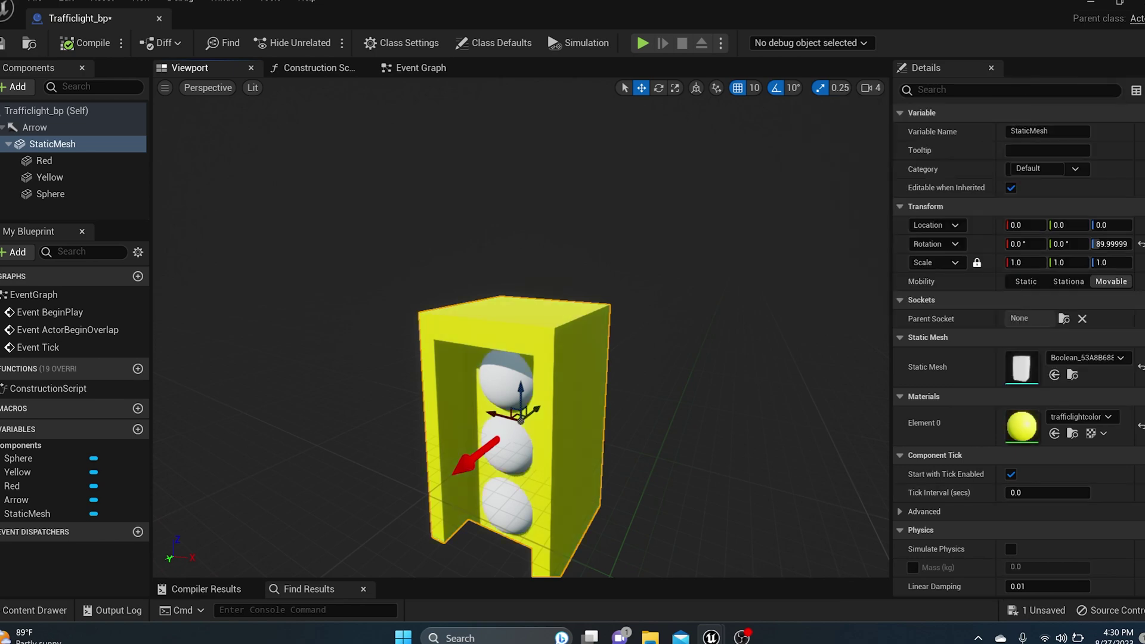
- Assign Redmaterial to the Red sphere at the top of the housing
right_click_drag(519, 328, 537, 322)
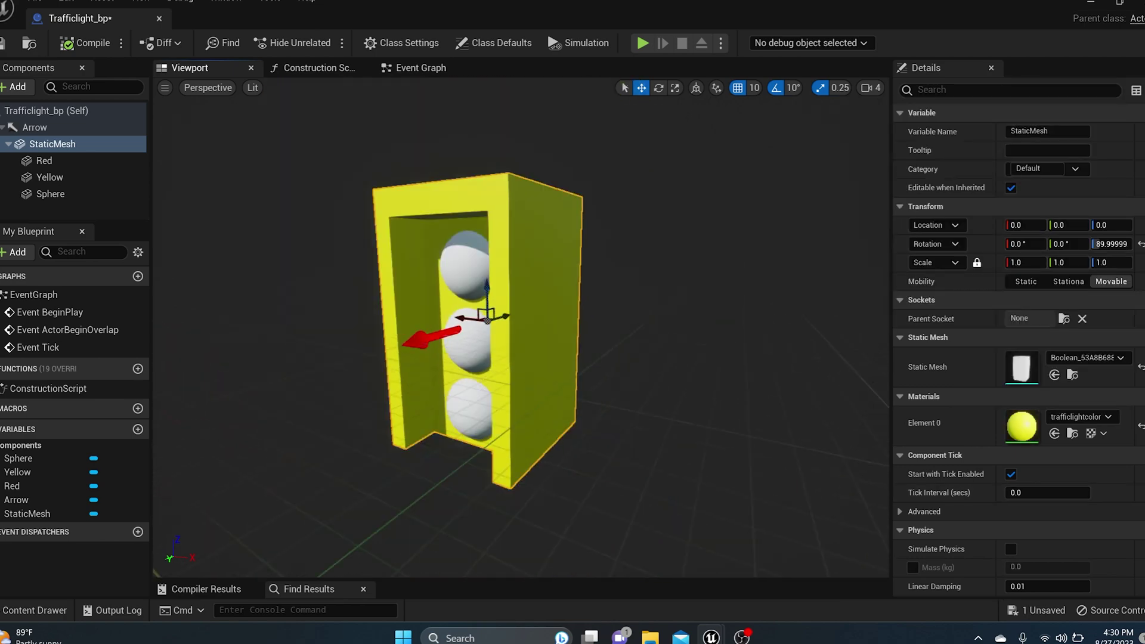
left_click(460, 267)
mouse_move(477, 298)
right_mouse_down()
mouse_move(442, 298)
mouse_move(513, 307)
mouse_move(459, 306)
right_mouse_up()
key("w")
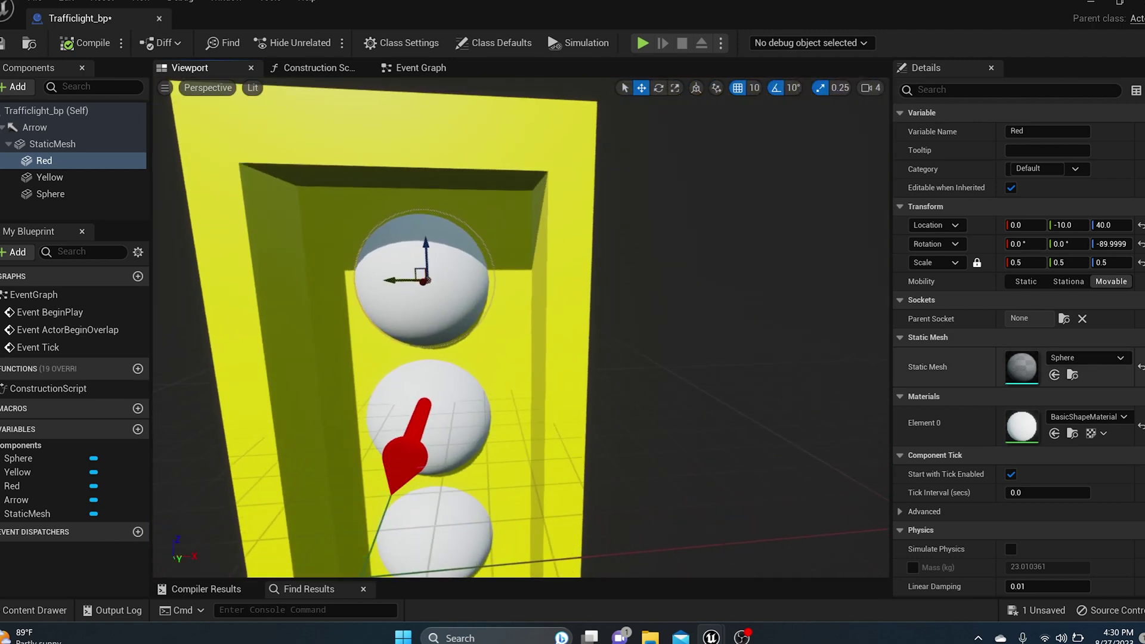
left_click(1086, 417)
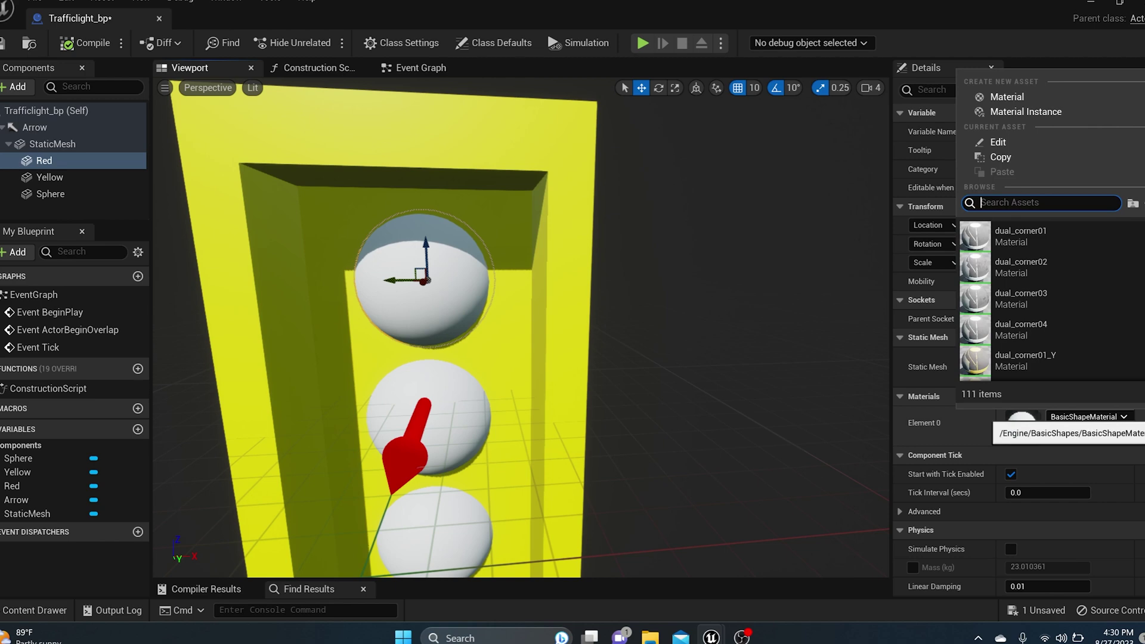
type("red")
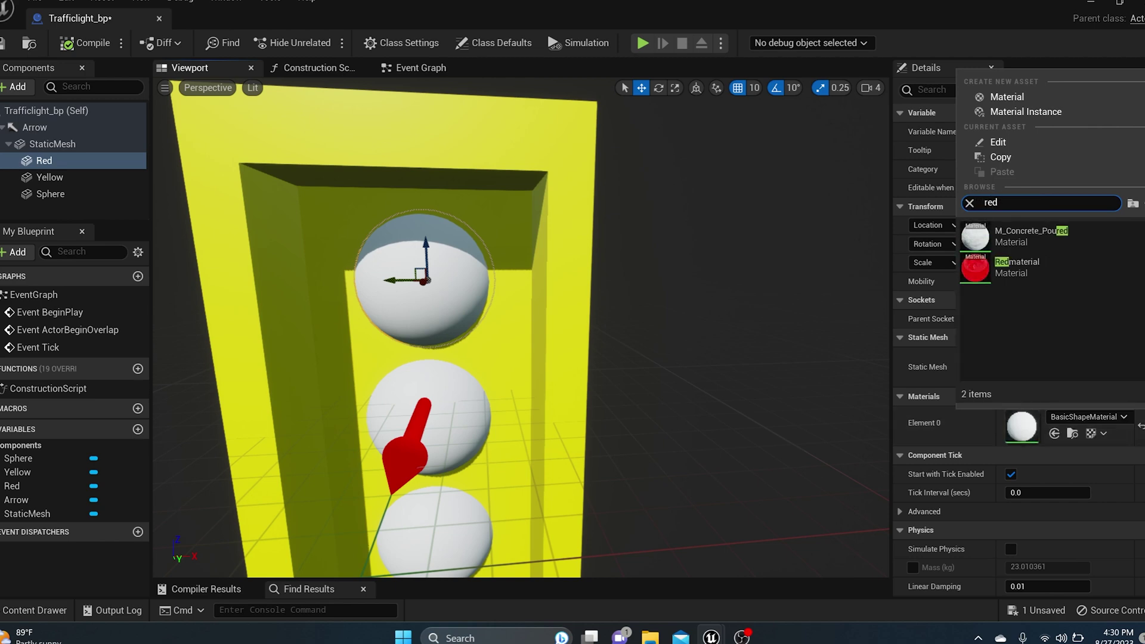
left_click(1017, 266)
- Assign lightoffmaterial to the Yellow sphere in the middle of the housing
middle_click_drag(525, 274, 454, 411)
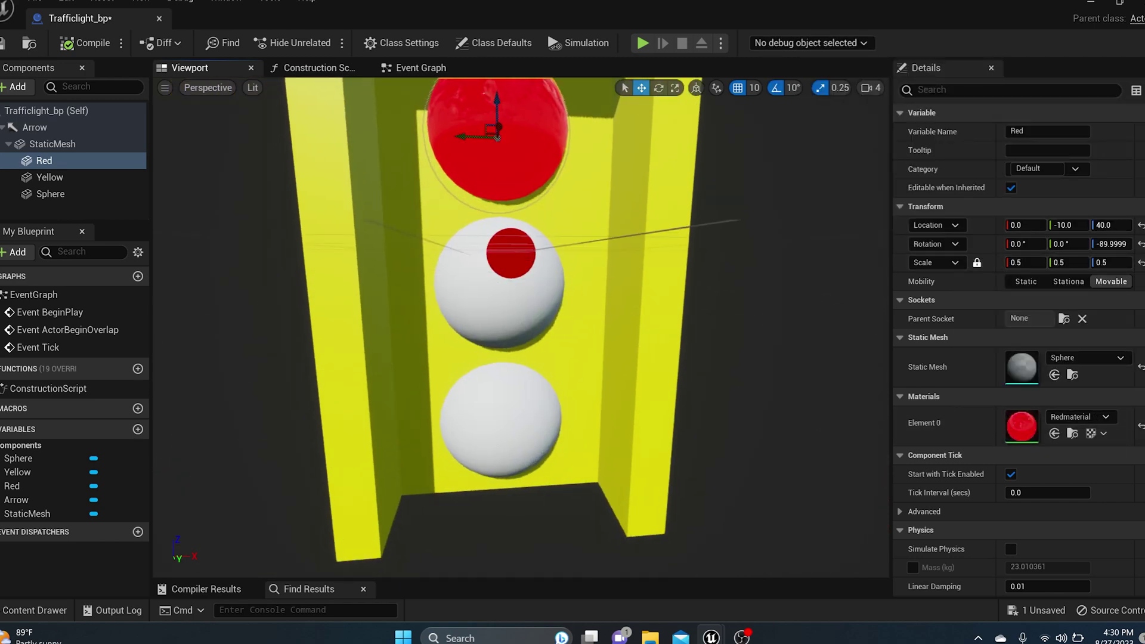
left_click(50, 177)
left_click(1084, 416)
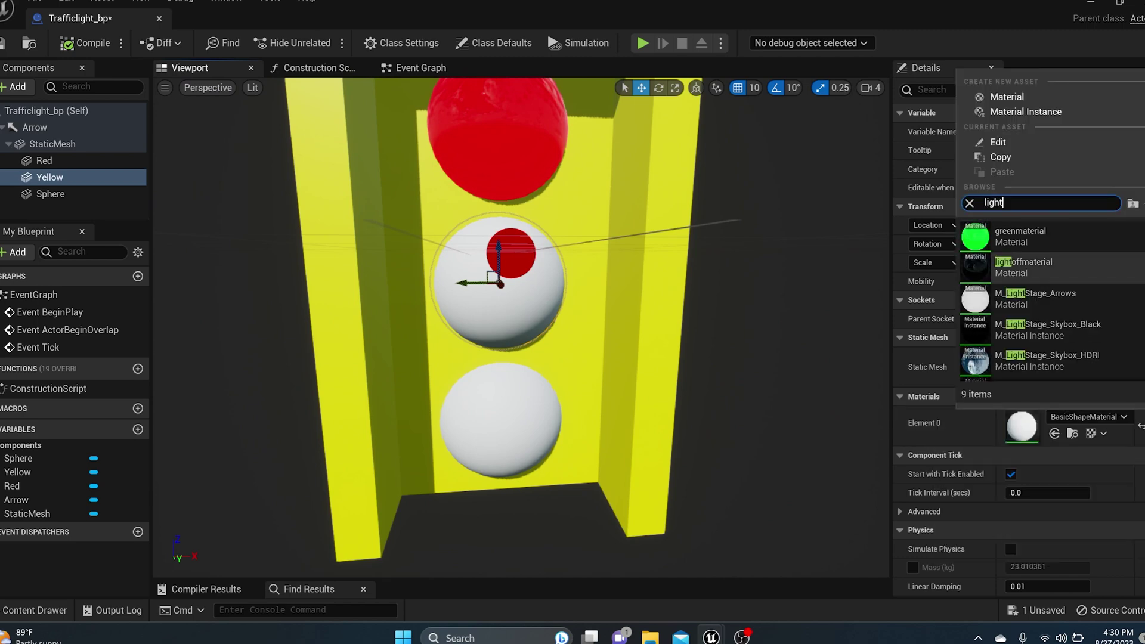
left_click(1023, 267)
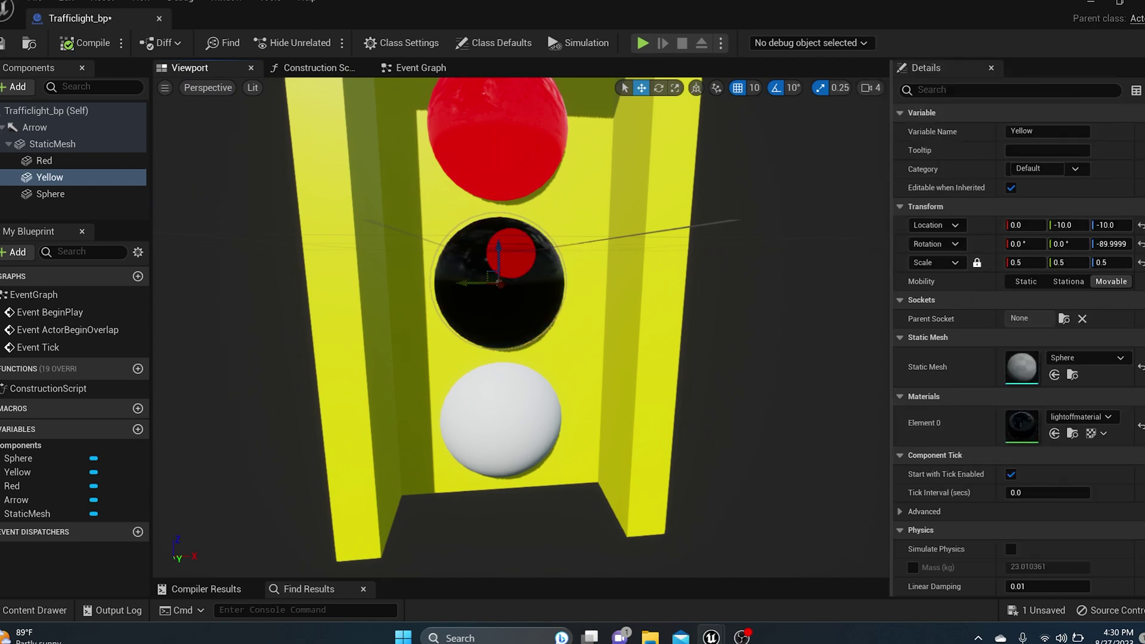
- Assign lightoffmaterial to the bottom Sphere component of the traffic light and save the Blueprint
left_click(502, 418)
left_click(1090, 417)
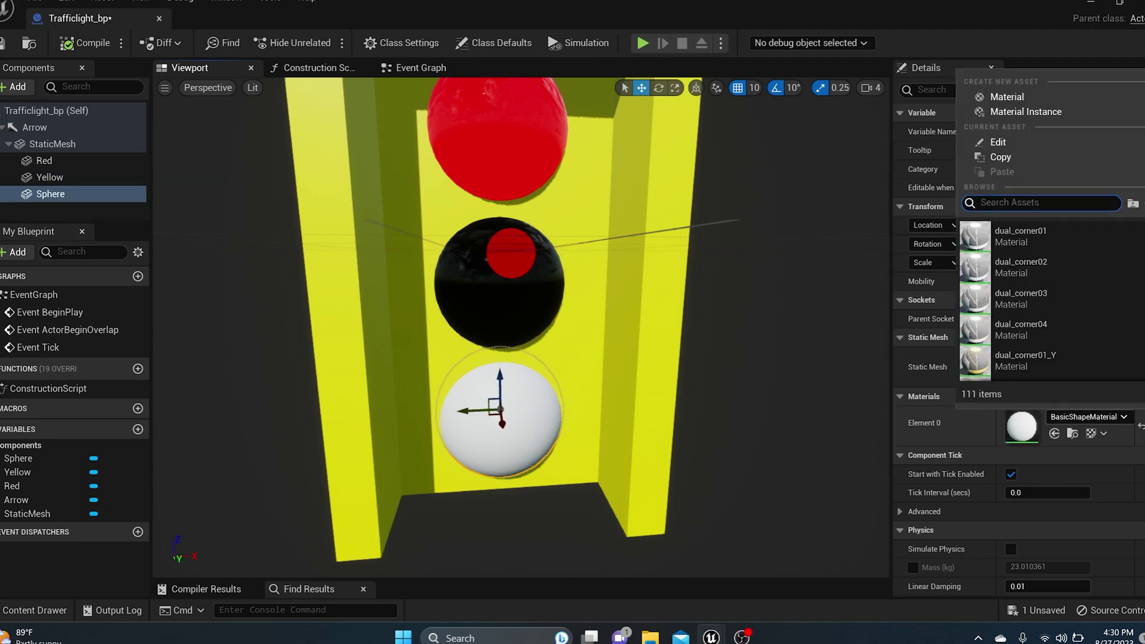
type("lightoff")
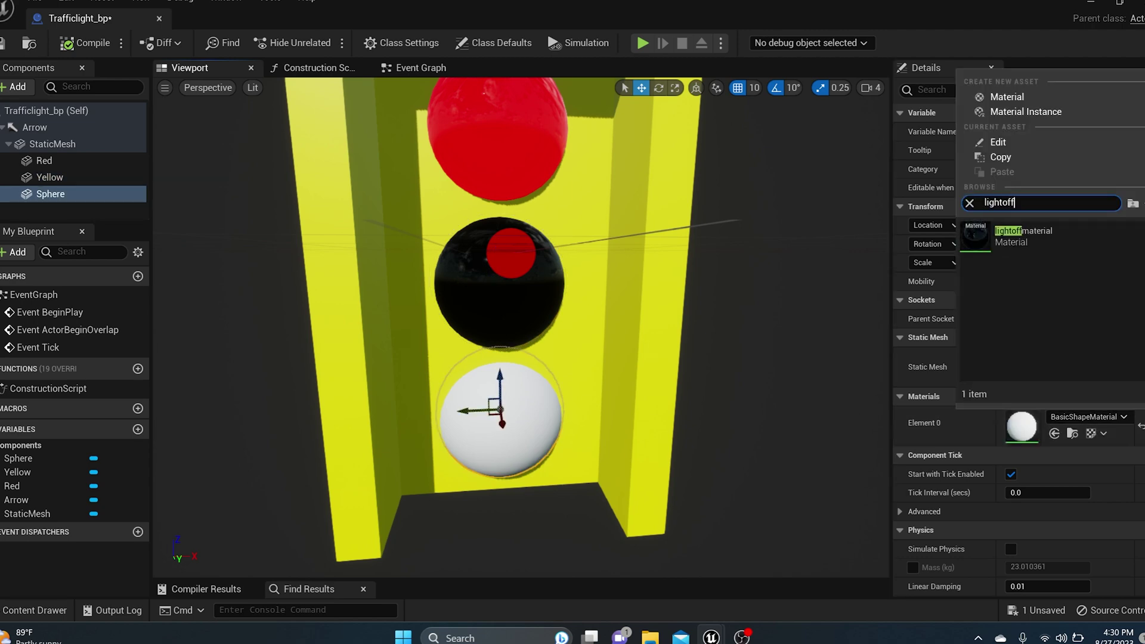
left_click(1014, 236)
mouse_move(521, 327)
right_mouse_down()
mouse_move(603, 334)
mouse_move(572, 316)
mouse_move(453, 316)
mouse_move(521, 304)
right_mouse_up()
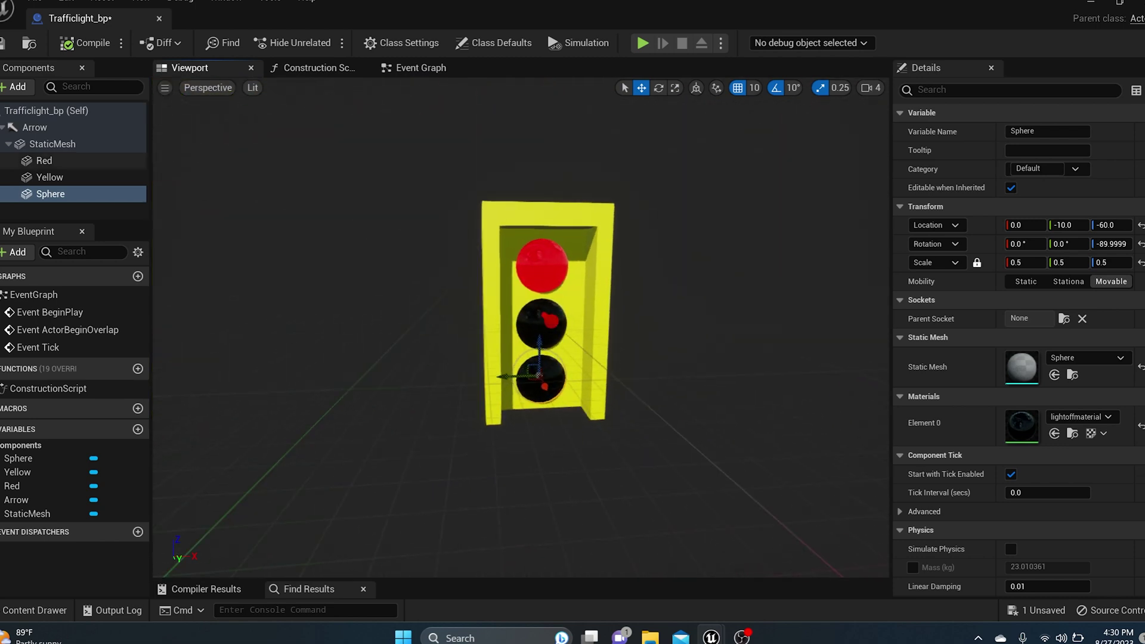
left_click(3, 44)
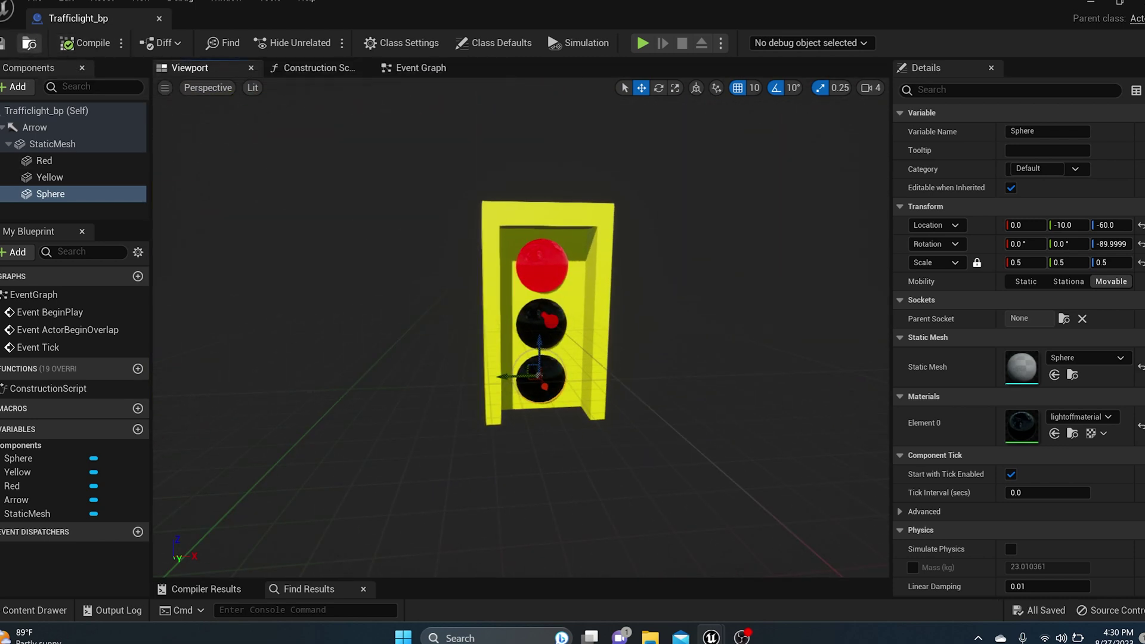
- Rename the bottom Sphere component to Green and compile the Blueprint
right_click_drag(521, 327, 496, 324)
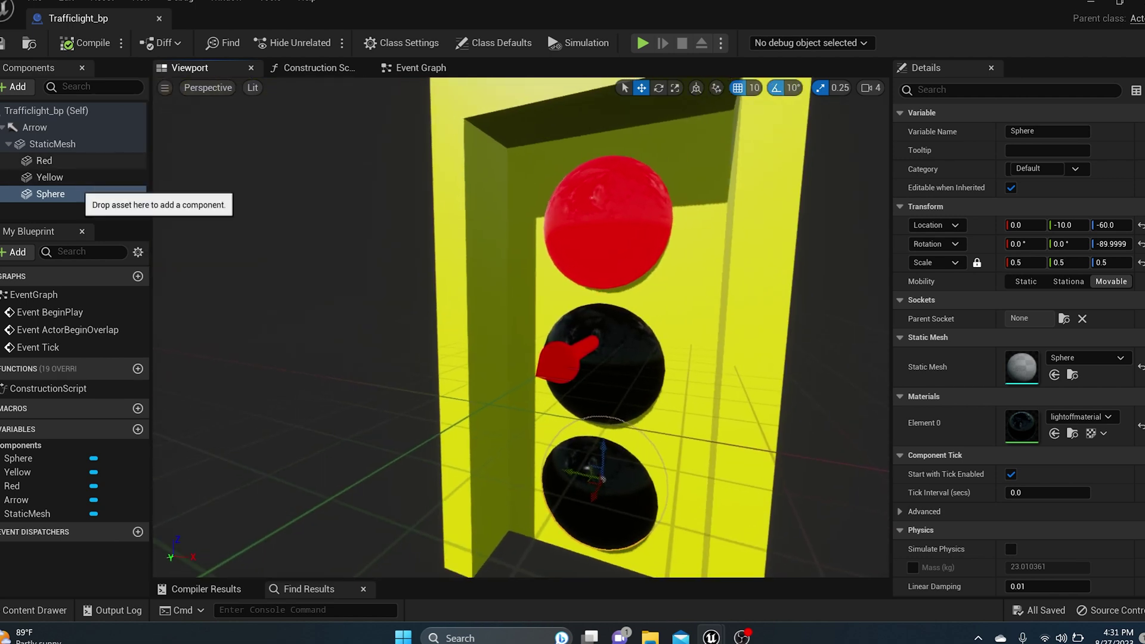
left_click(55, 194)
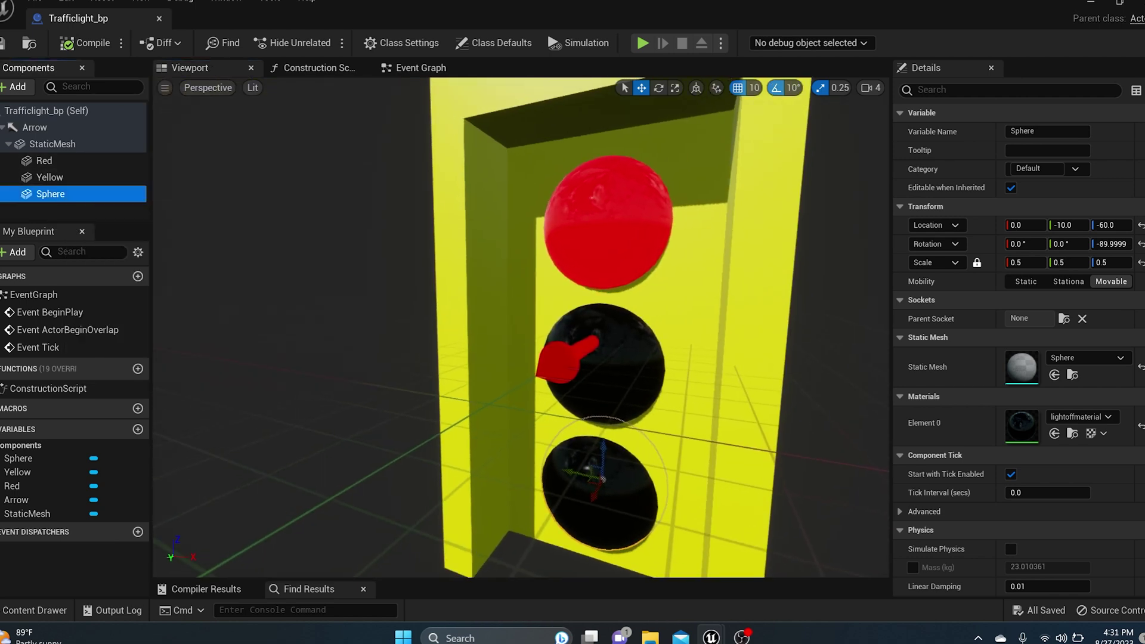
left_click(1011, 131)
left_click_drag(1036, 131, 1009, 132)
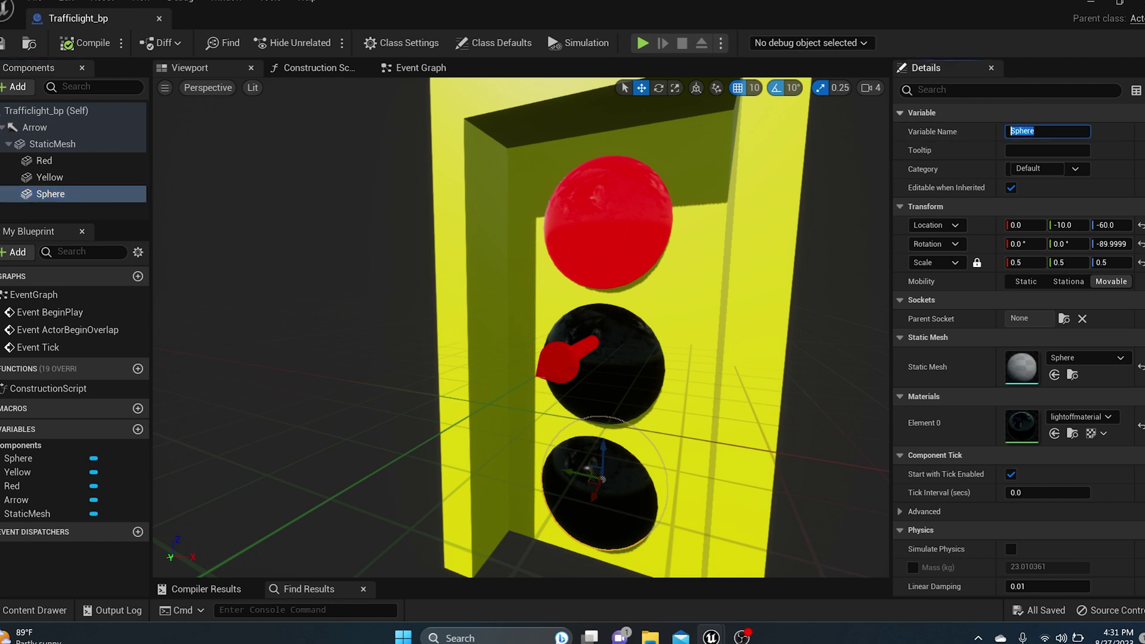
key("Return")
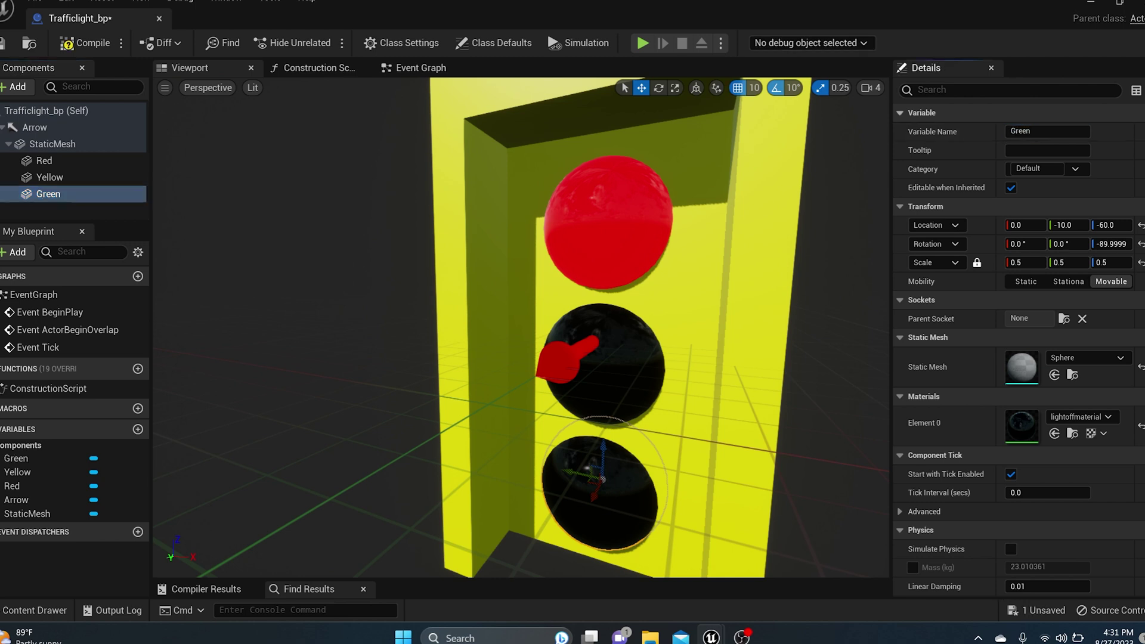
left_click(85, 43)
- Create a new Blueprint function named Turn Green
right_click_drag(441, 250, 486, 252)
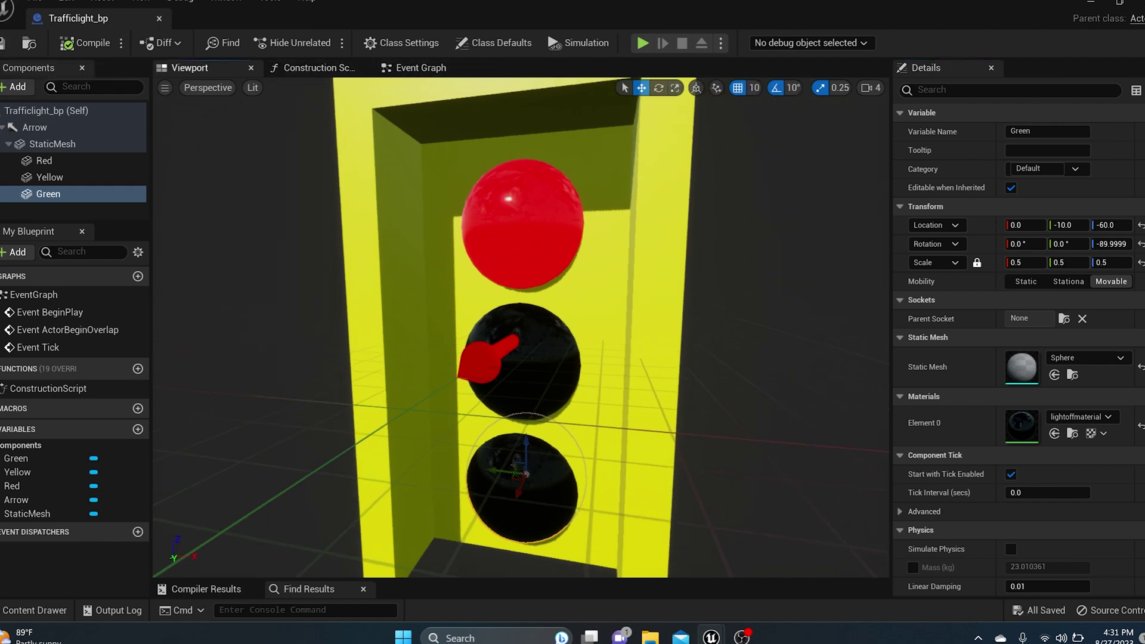
left_click(417, 67)
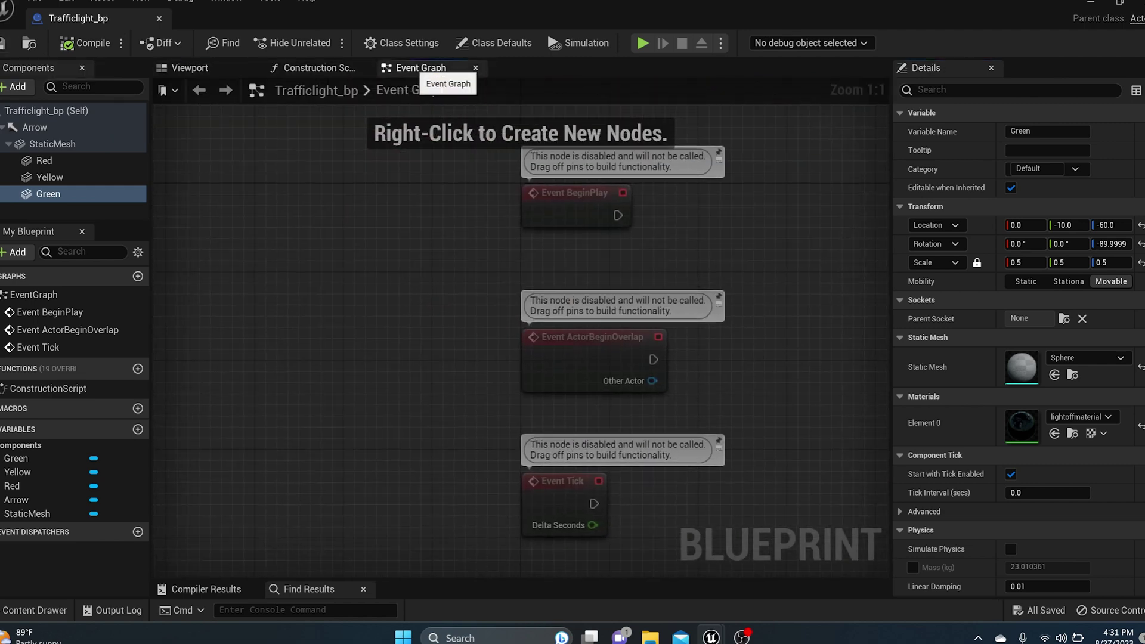
right_click_drag(837, 337, 496, 358)
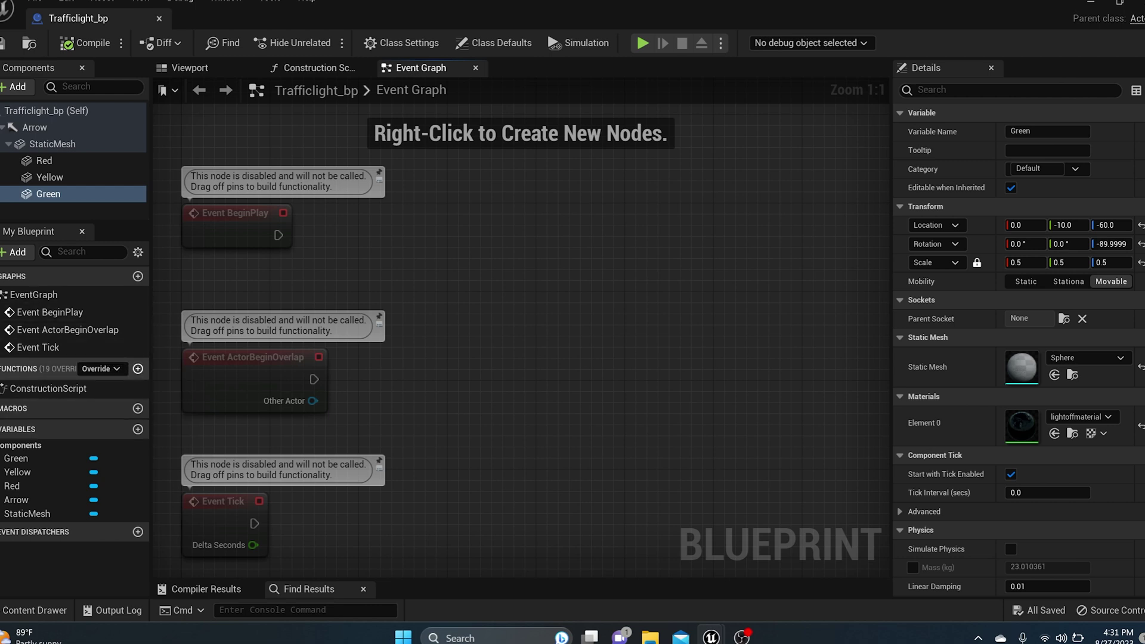
left_click(137, 369)
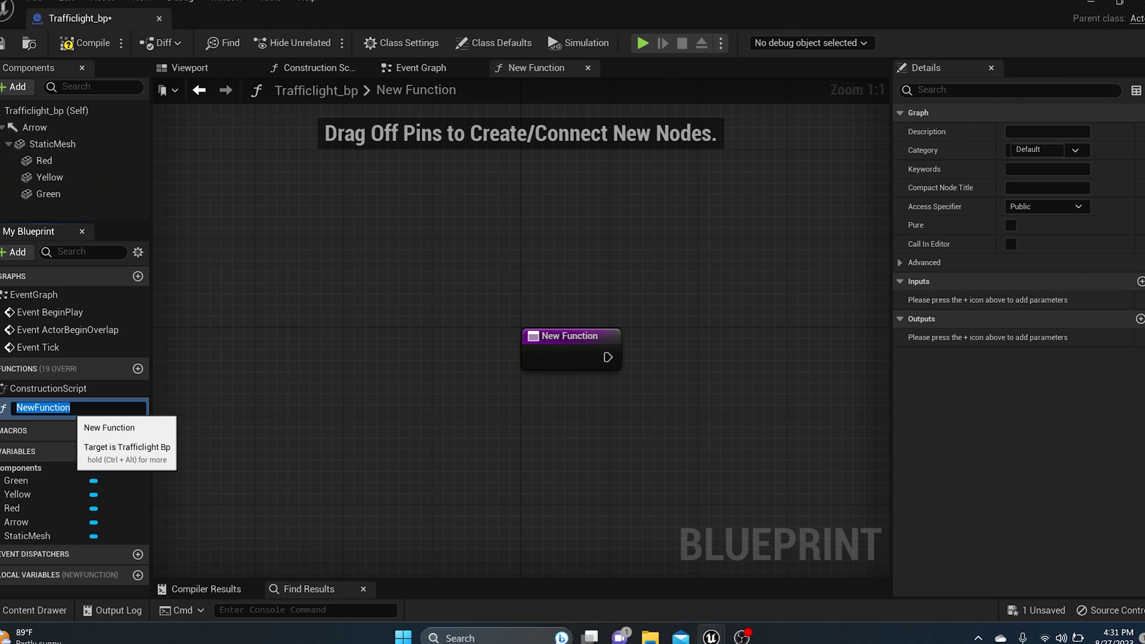
type("Turn Green")
key("Return")
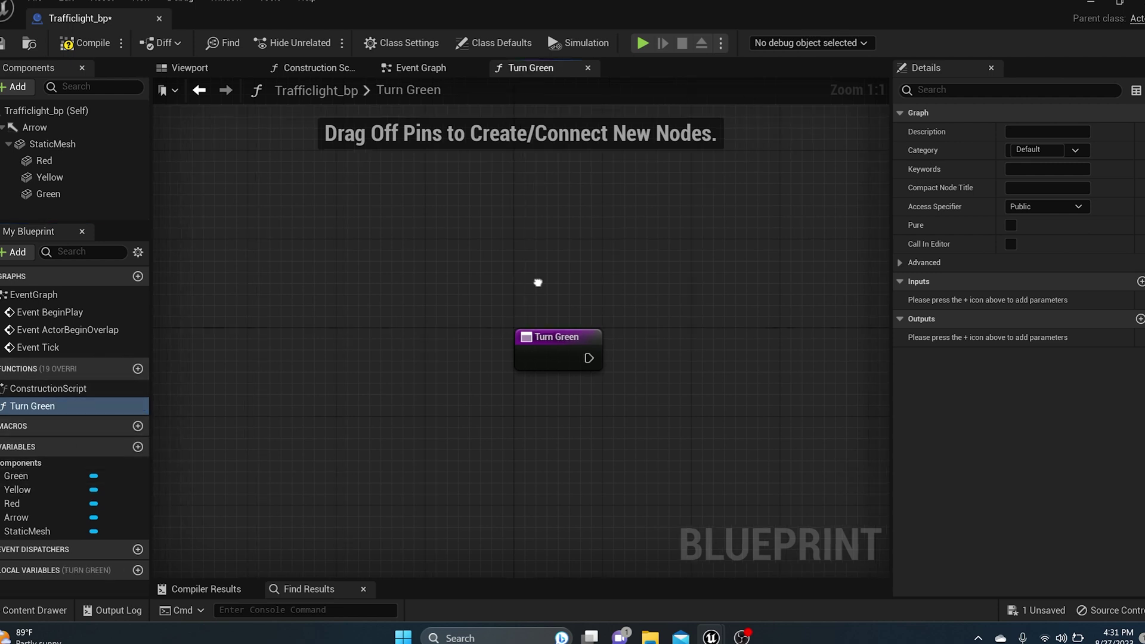
- Add a Set Material node targeting the Green component in the Turn Green function, placed beside the entry node
right_click_drag(537, 281, 313, 302)
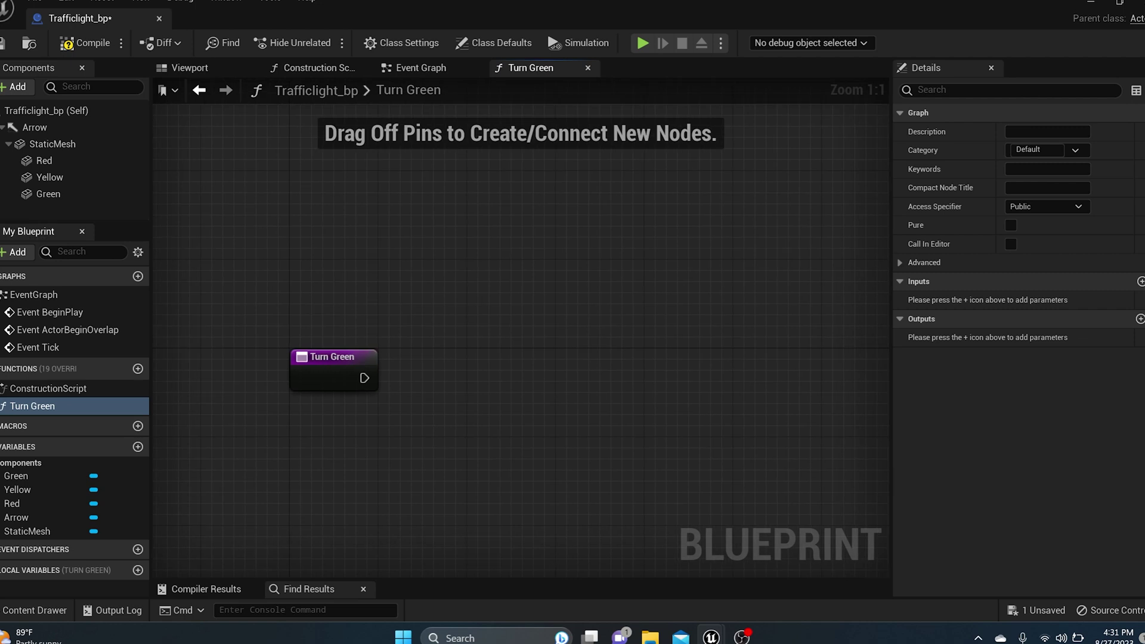
left_click_drag(49, 193, 416, 235)
left_click(334, 273)
type("set")
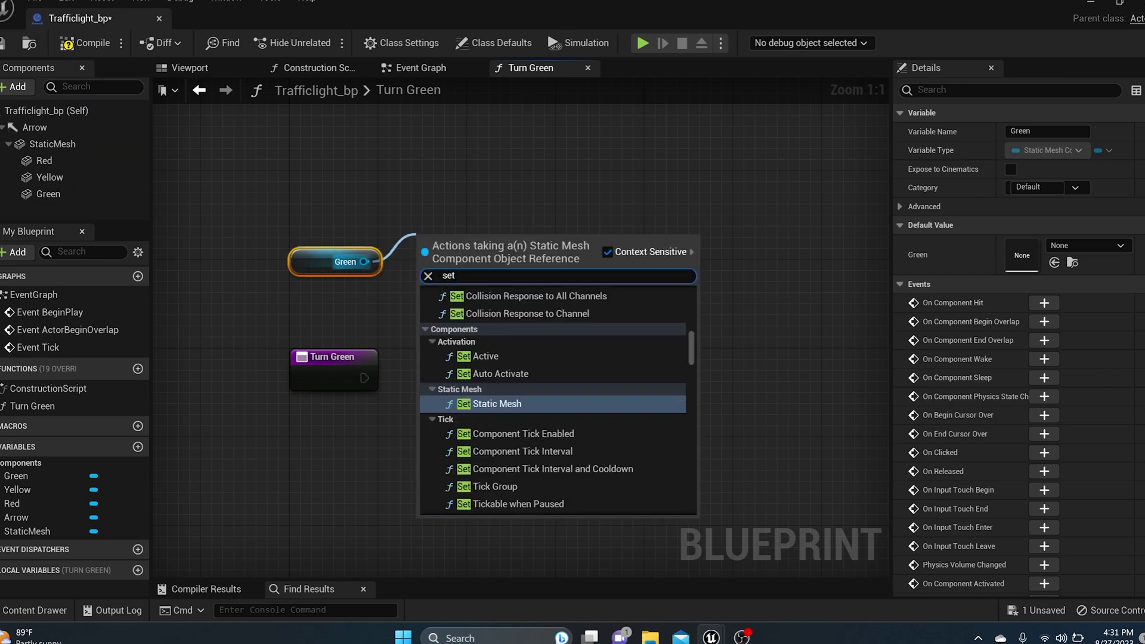
type("mat")
left_click(491, 317)
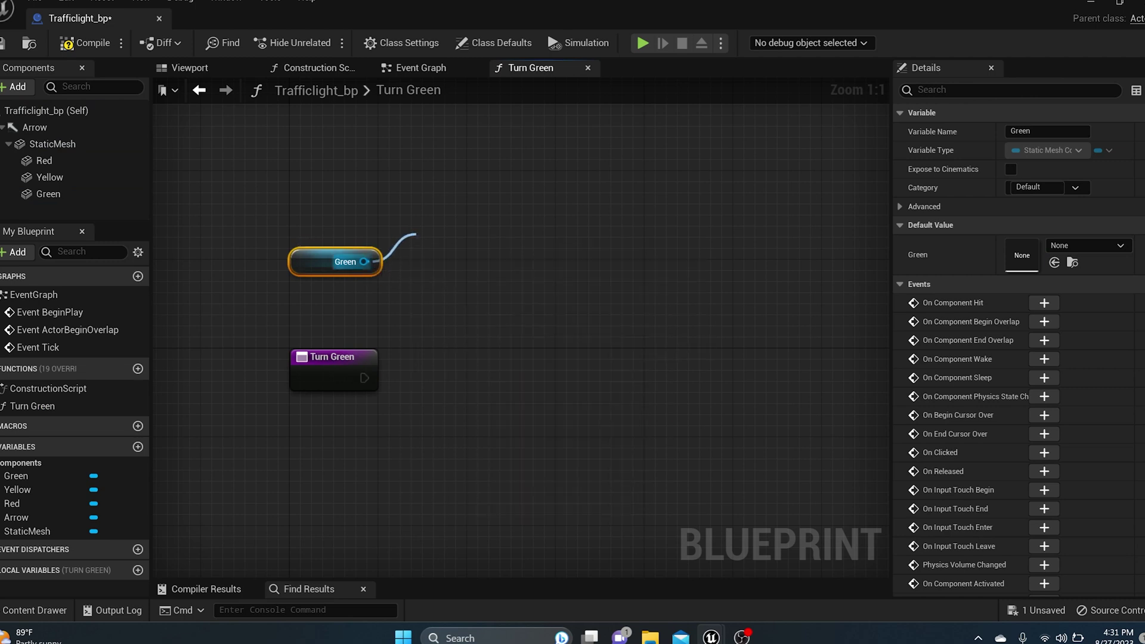
left_click_drag(459, 232, 470, 298)
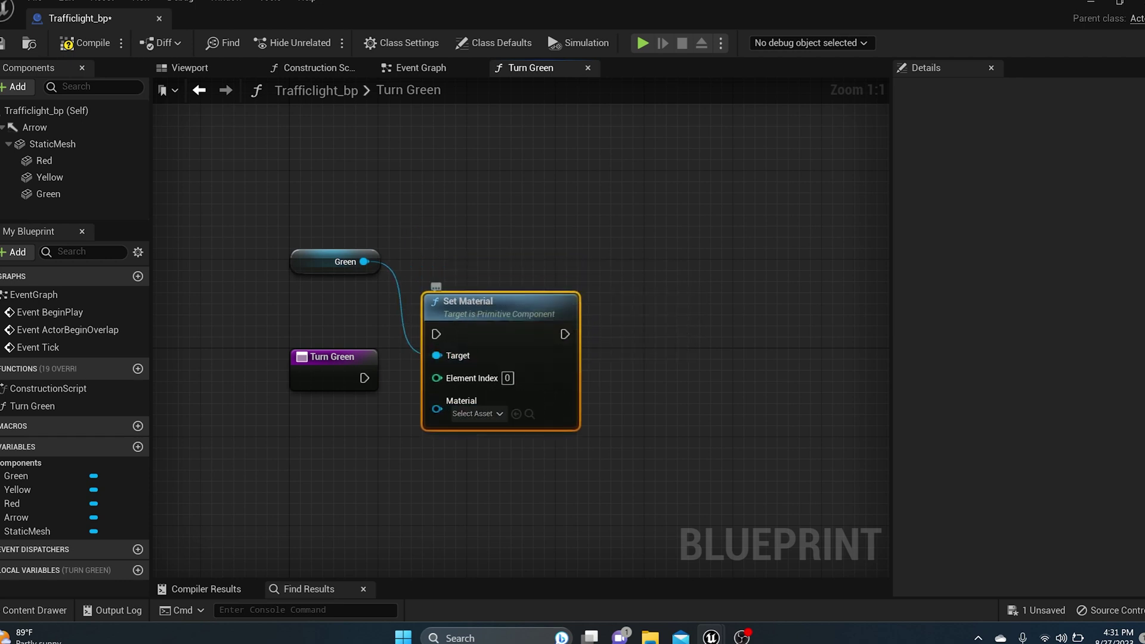
- Set the Green component's Set Material node to greenmaterial and connect it to the Turn Green entry's execution output
left_click(496, 414)
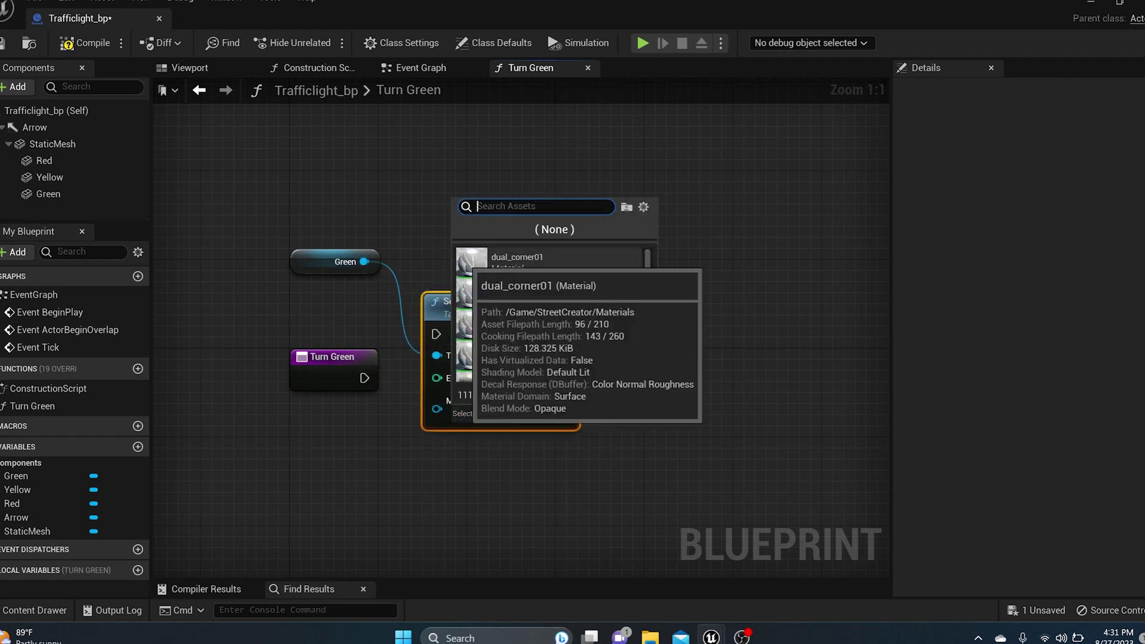
type("gree")
key("Return")
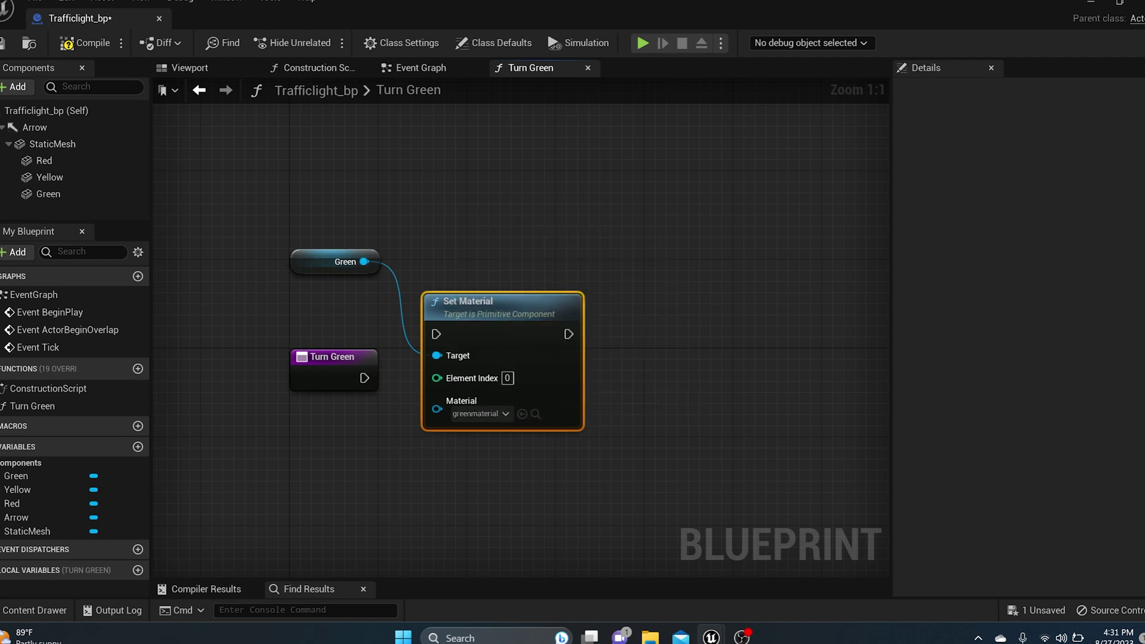
left_click_drag(437, 334, 364, 378)
- Chain a Set Material node after the Green component's one, setting the Yellow component to lightoffmaterial
right_click_drag(246, 275, 209, 237)
left_click_drag(50, 177, 610, 222)
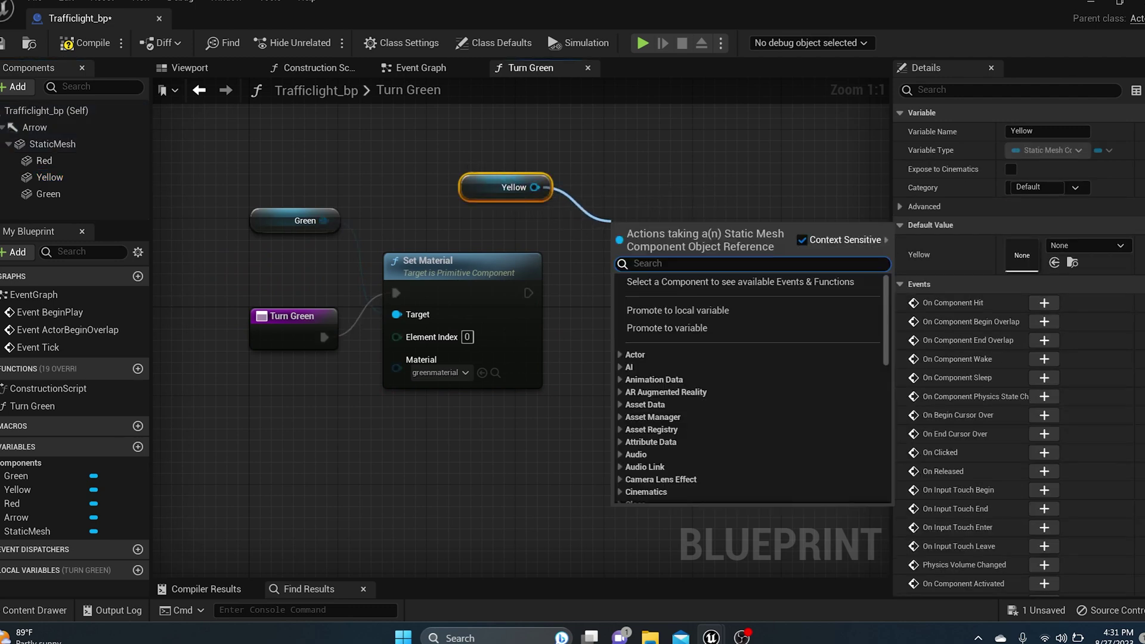
type("setmaterial")
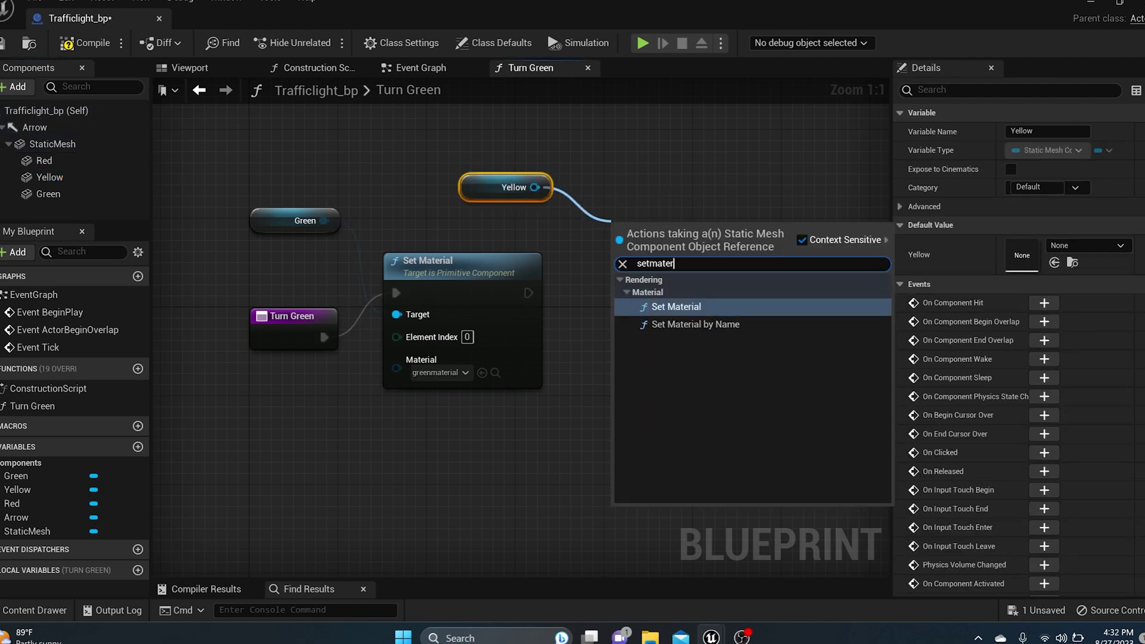
key("Return")
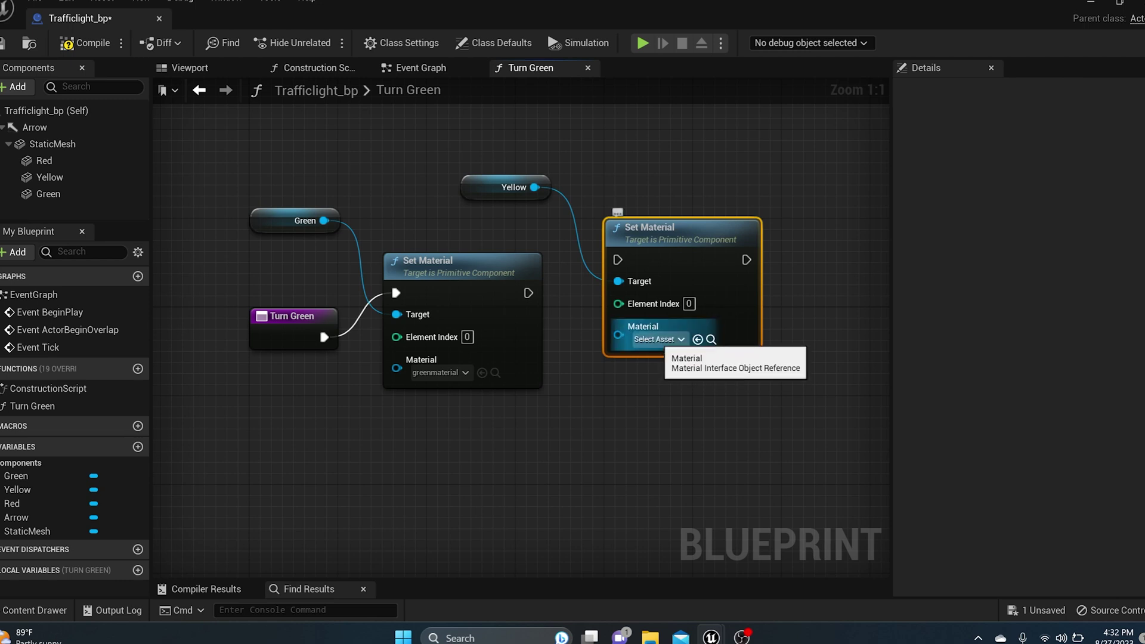
left_click(658, 339)
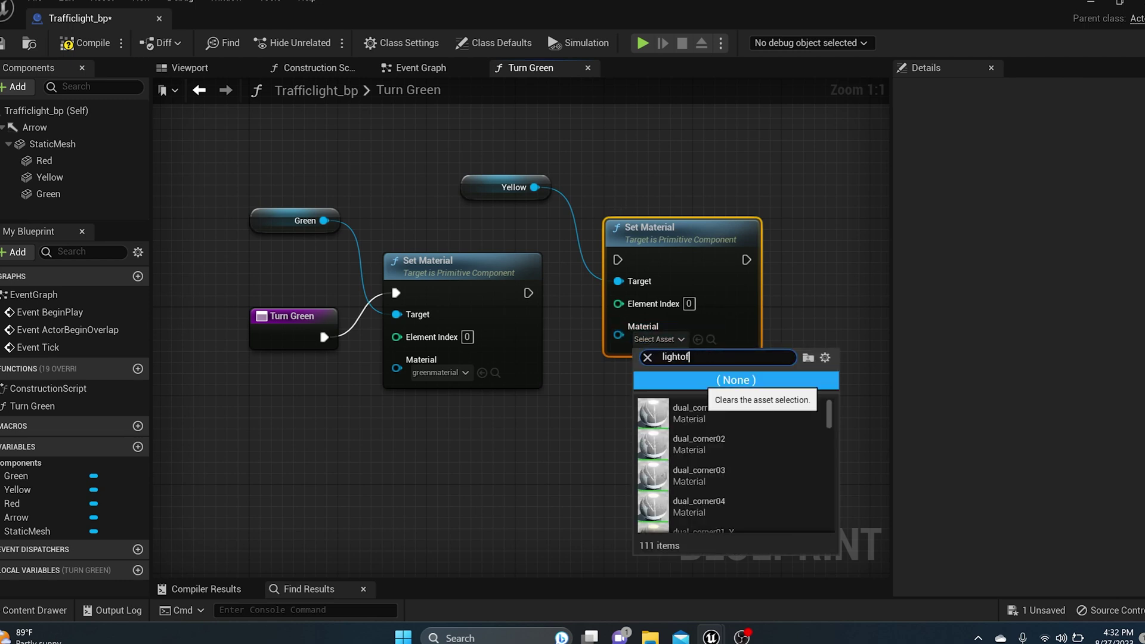
type("lightof")
key("Return")
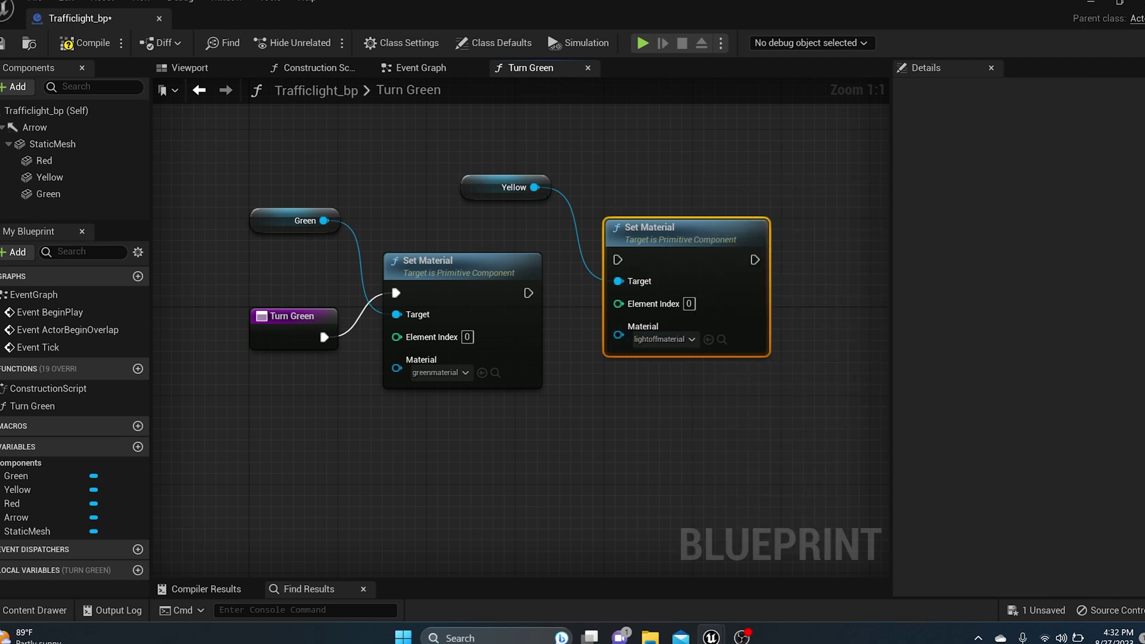
left_click_drag(618, 259, 529, 293)
- Add a Set Material node targeting the Red component and connect its execution after the Yellow component's Set Material node
right_click_drag(529, 293, 404, 268)
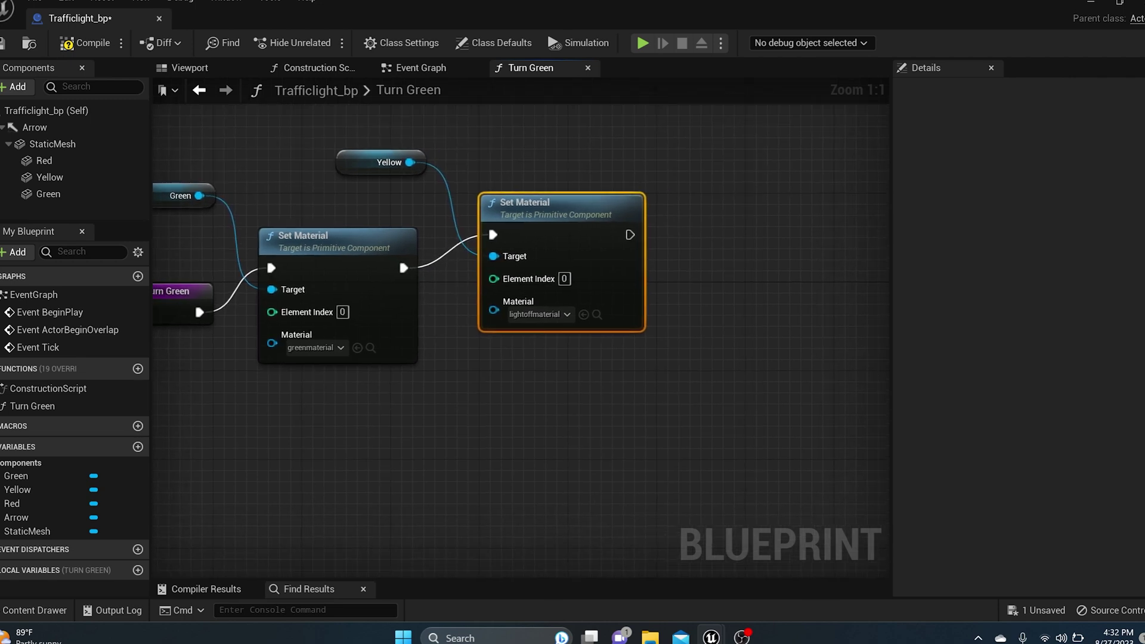
left_click_drag(46, 161, 727, 174)
type("s")
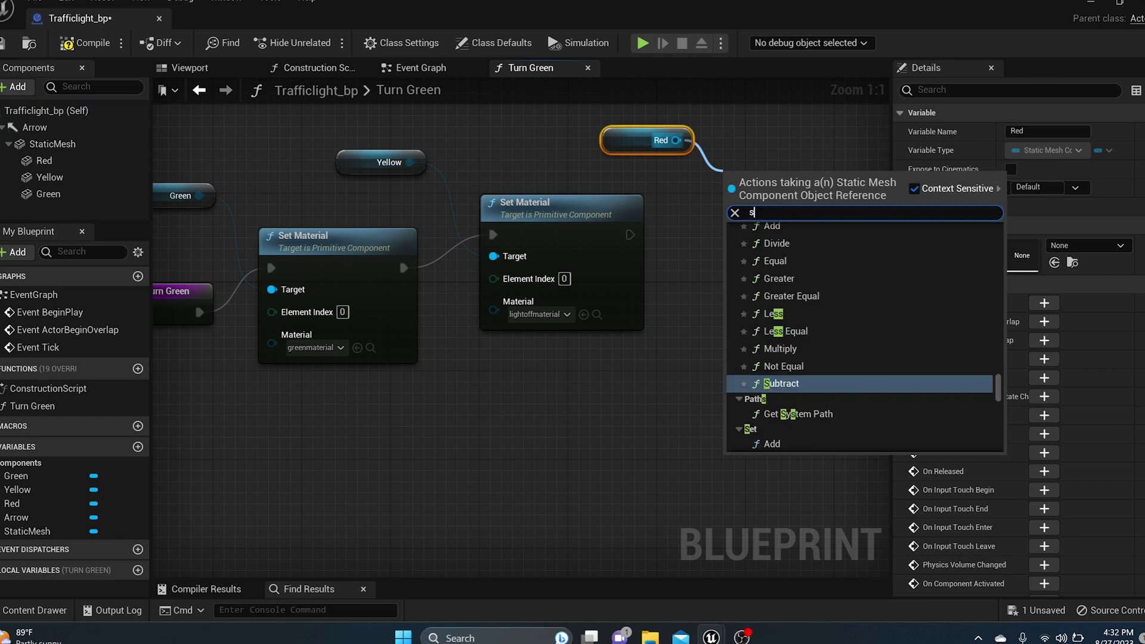
type("te")
key("BackSpace")
key("BackSpace")
type("et")
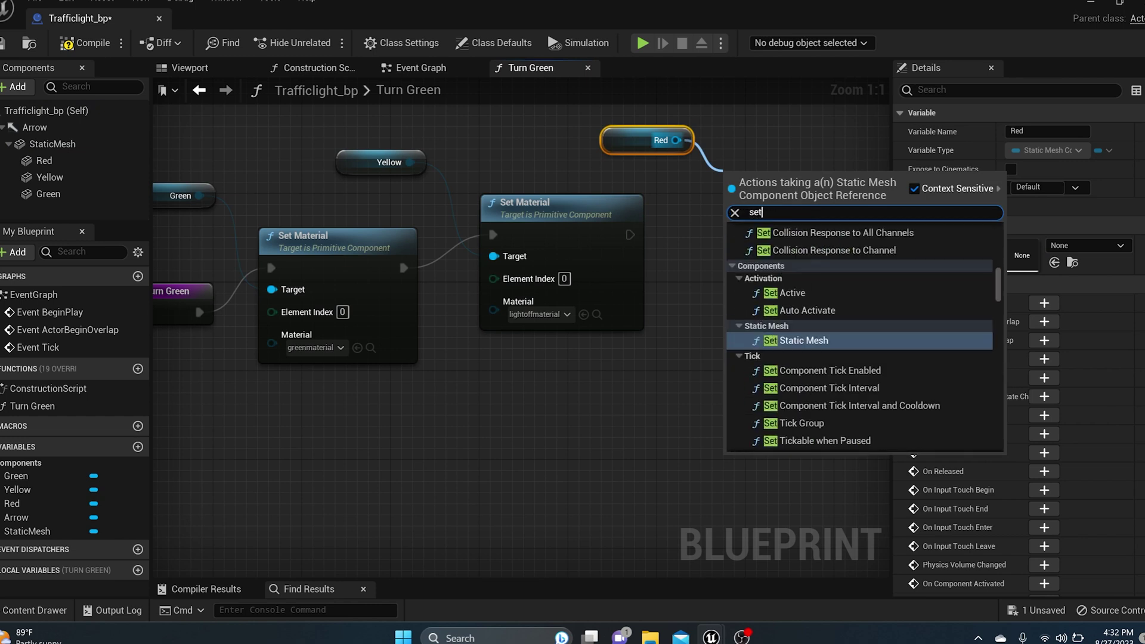
type("mat")
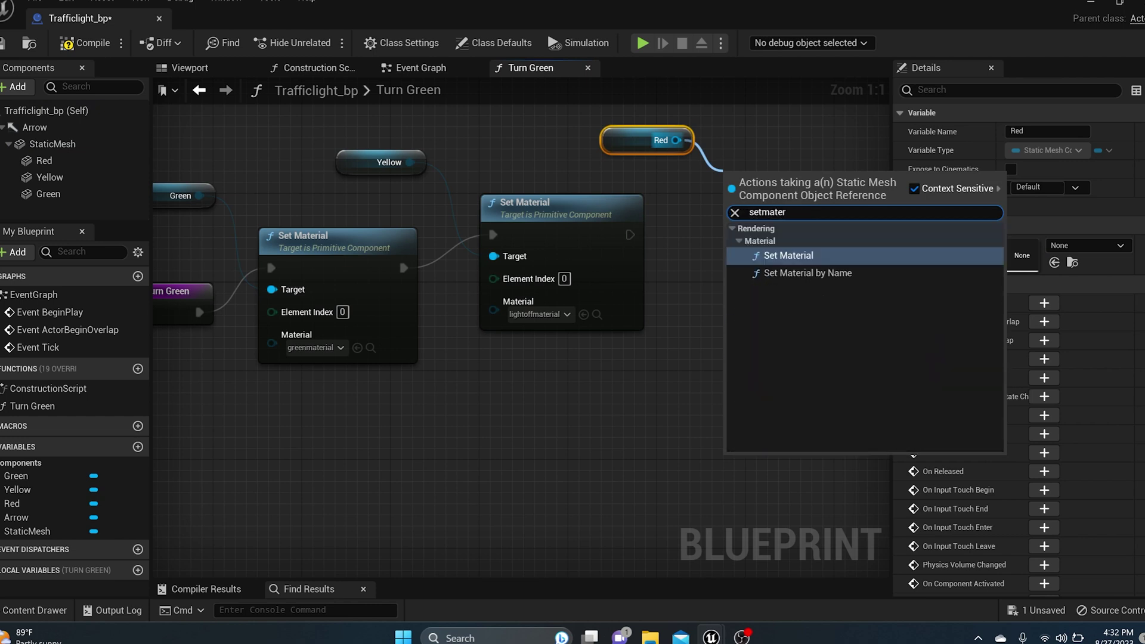
type("er")
key("Return")
left_click_drag(725, 212, 630, 234)
- Set the Red component's Set Material node to lightoffmaterial, and compile and save the Blueprint
left_click(766, 291)
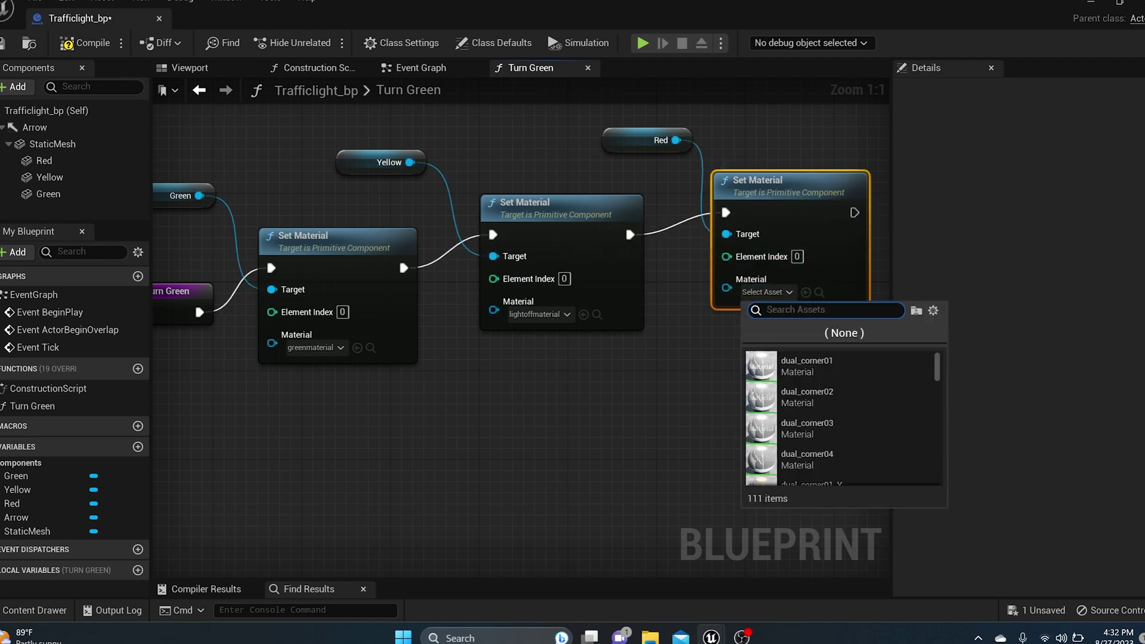
type("light")
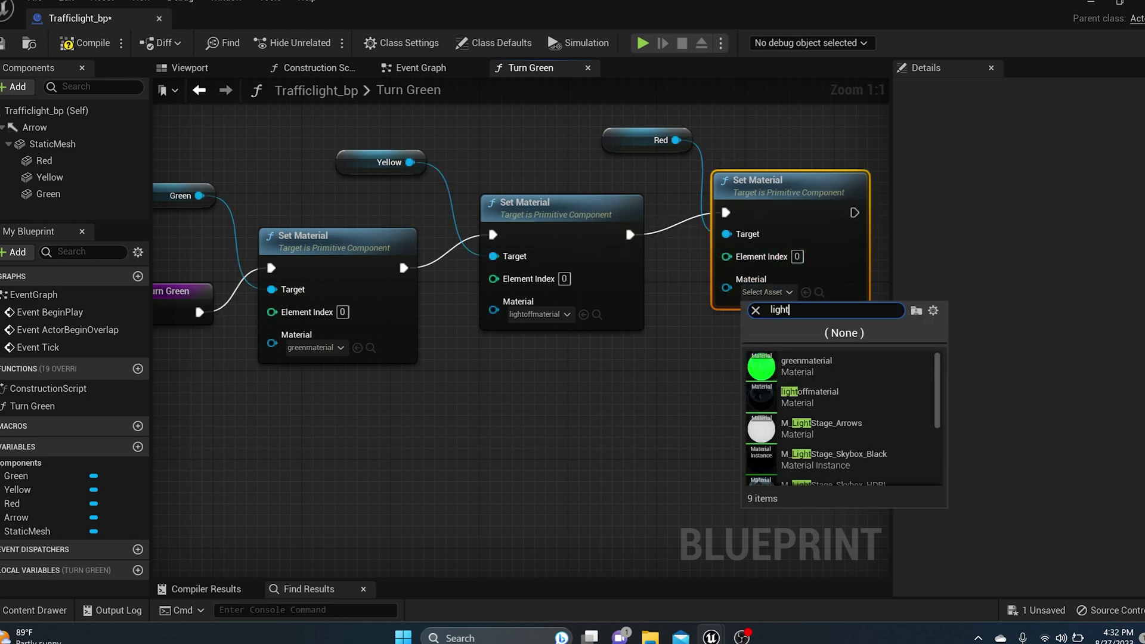
left_click(838, 396)
right_click_drag(625, 224, 819, 179)
left_click(86, 43)
key("ctrl+s")
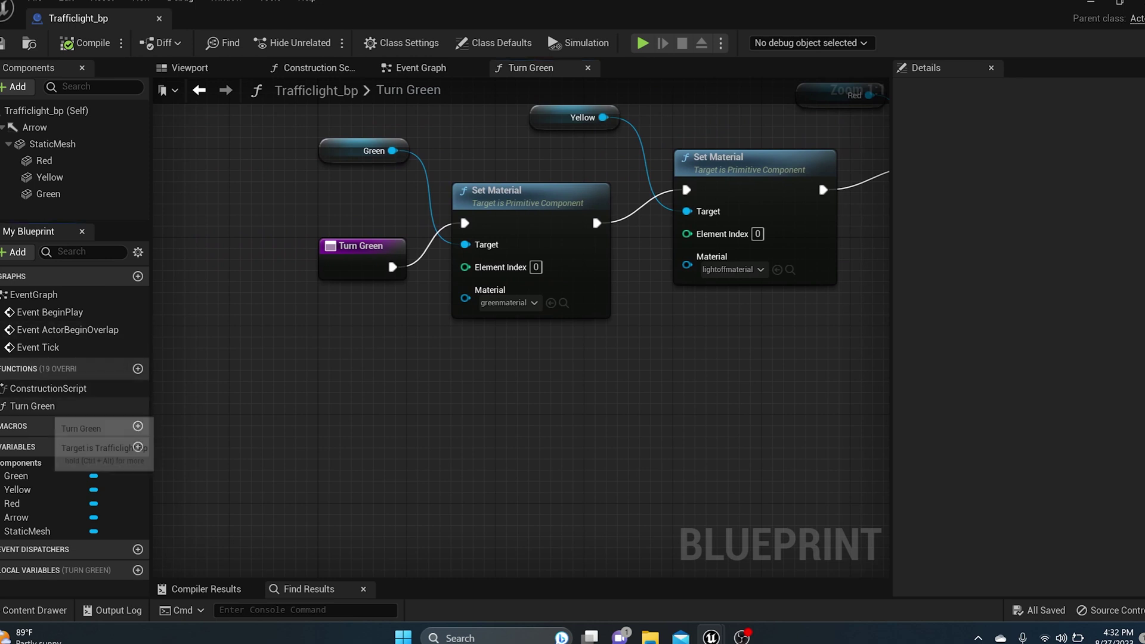
- Duplicate the Turn Green function and name the copy Turn Yellow
right_click(42, 407)
left_click(96, 513)
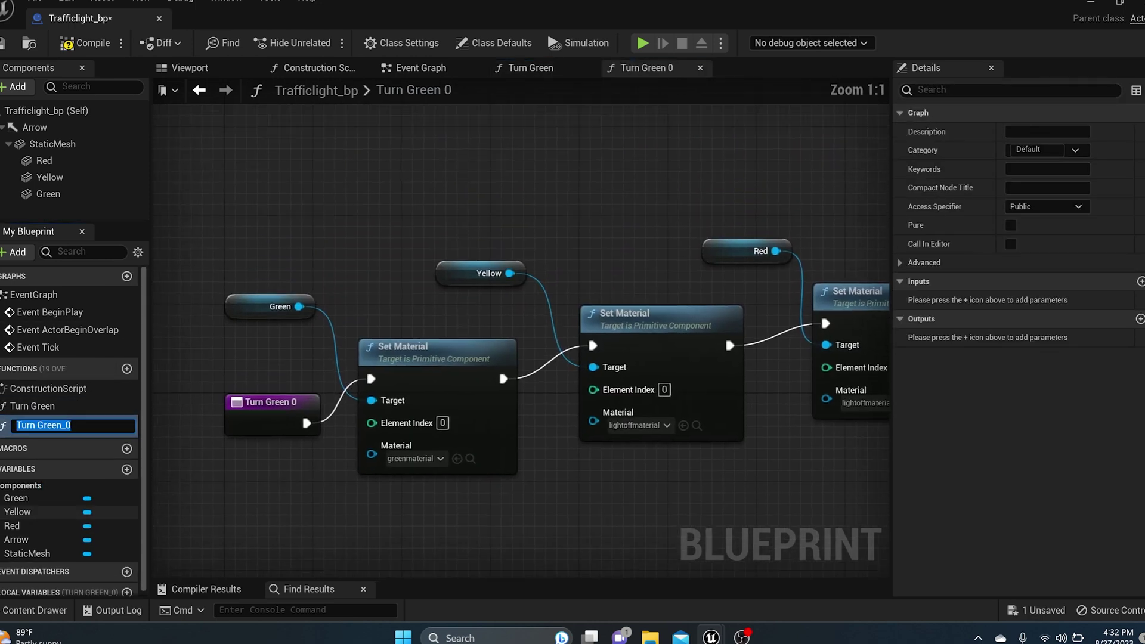
key("End")
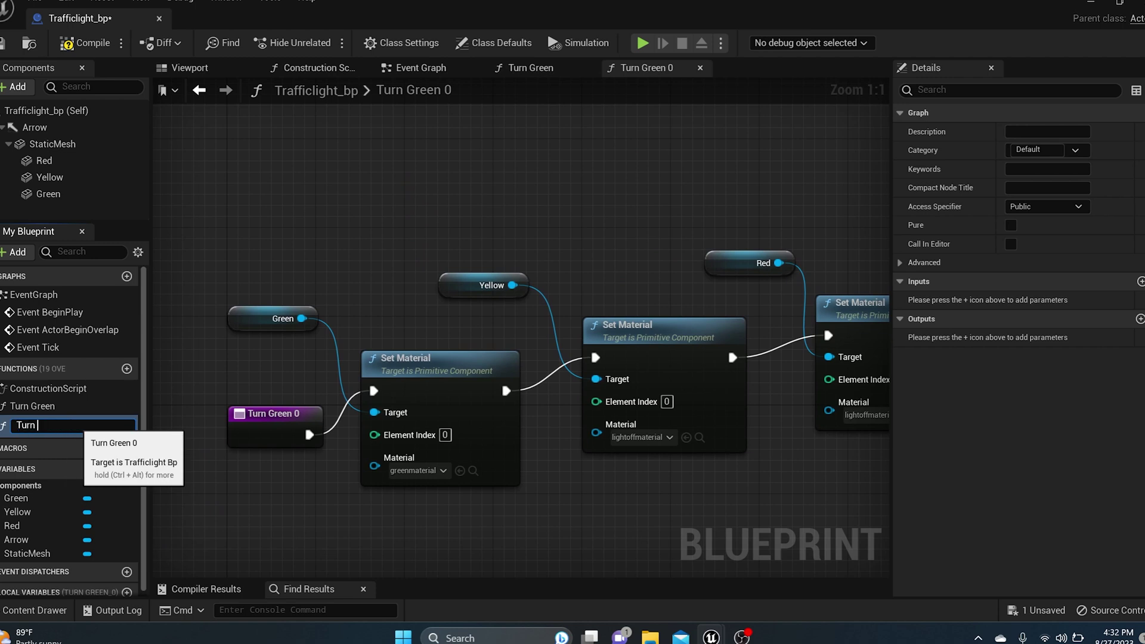
type("Yellow")
key("Return")
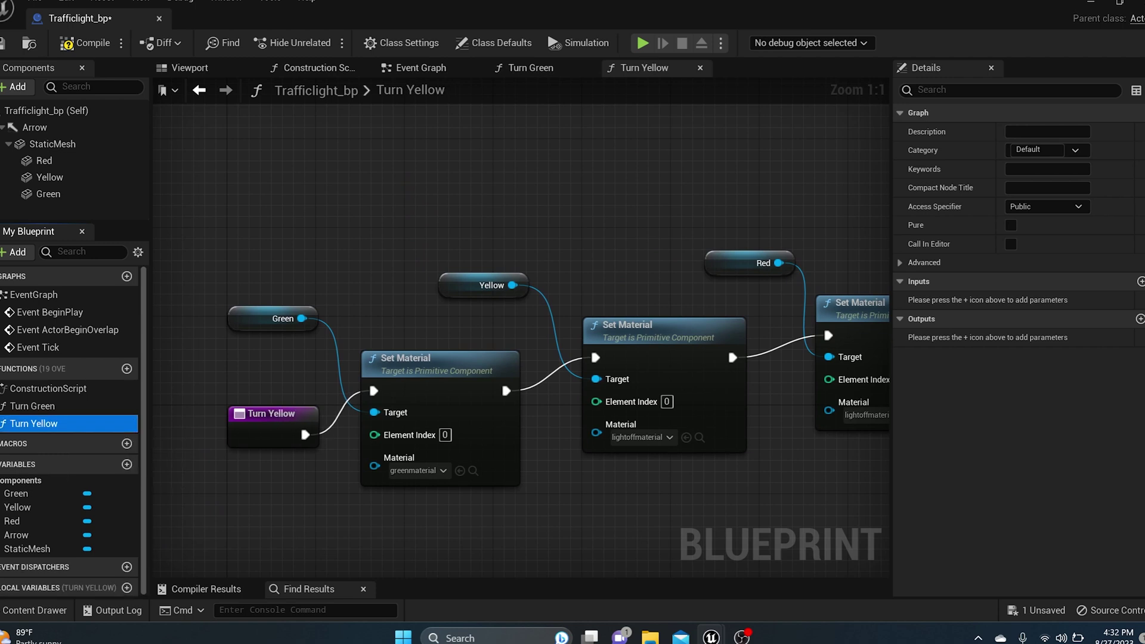
right_click_drag(414, 313, 346, 244)
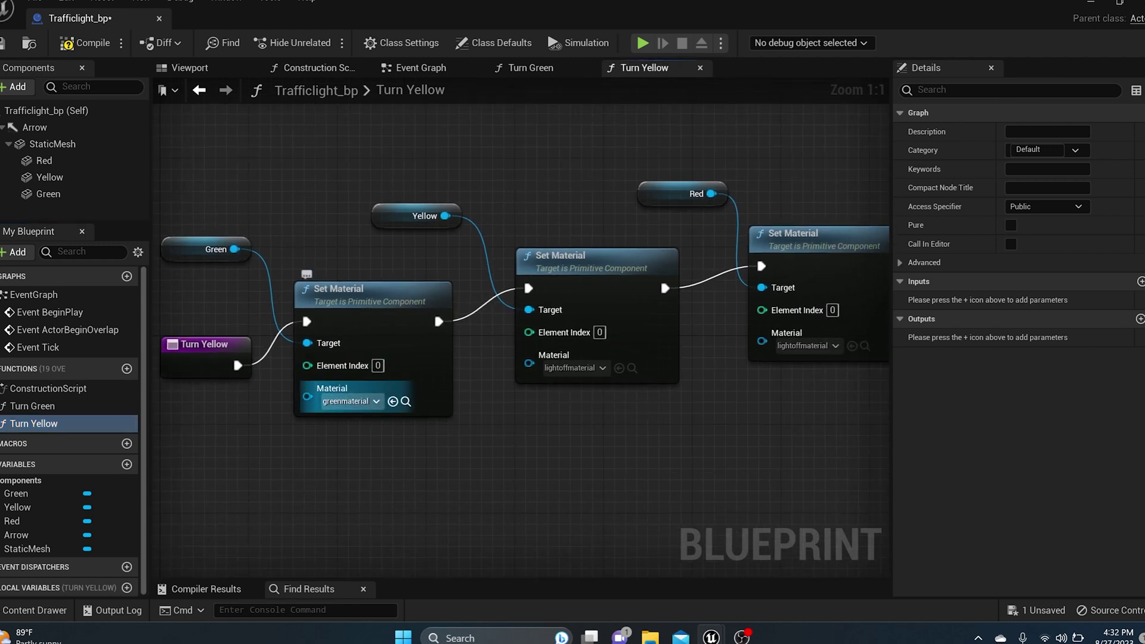
- In the Turn Yellow function, set the Green component's Set Material node to lightoffmaterial
left_click(350, 401)
type("light")
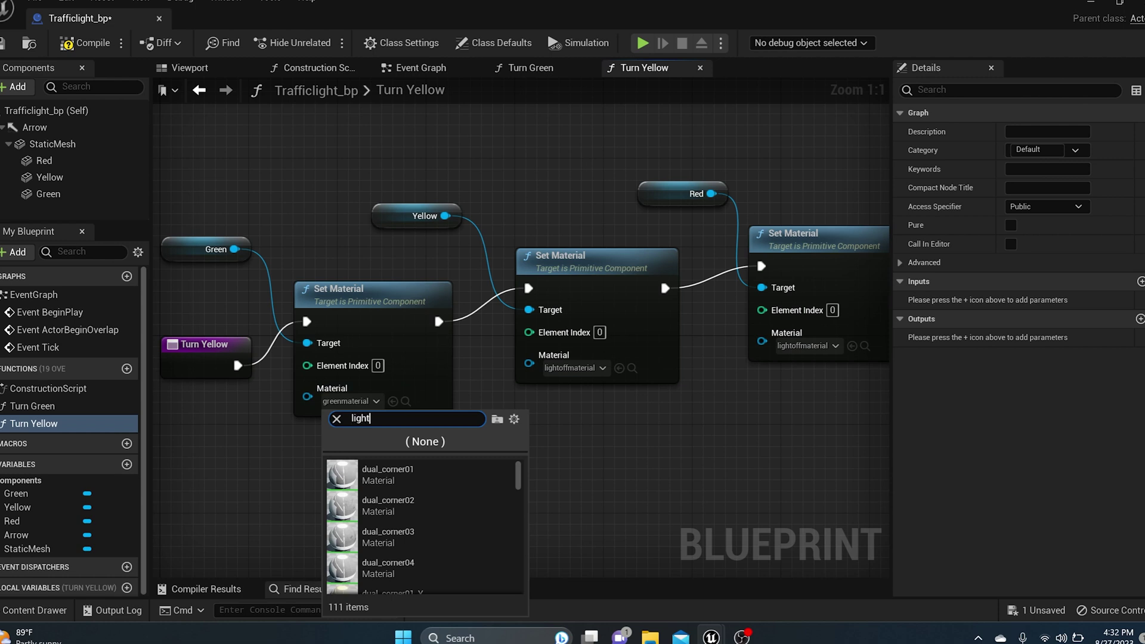
type("o")
key("Return")
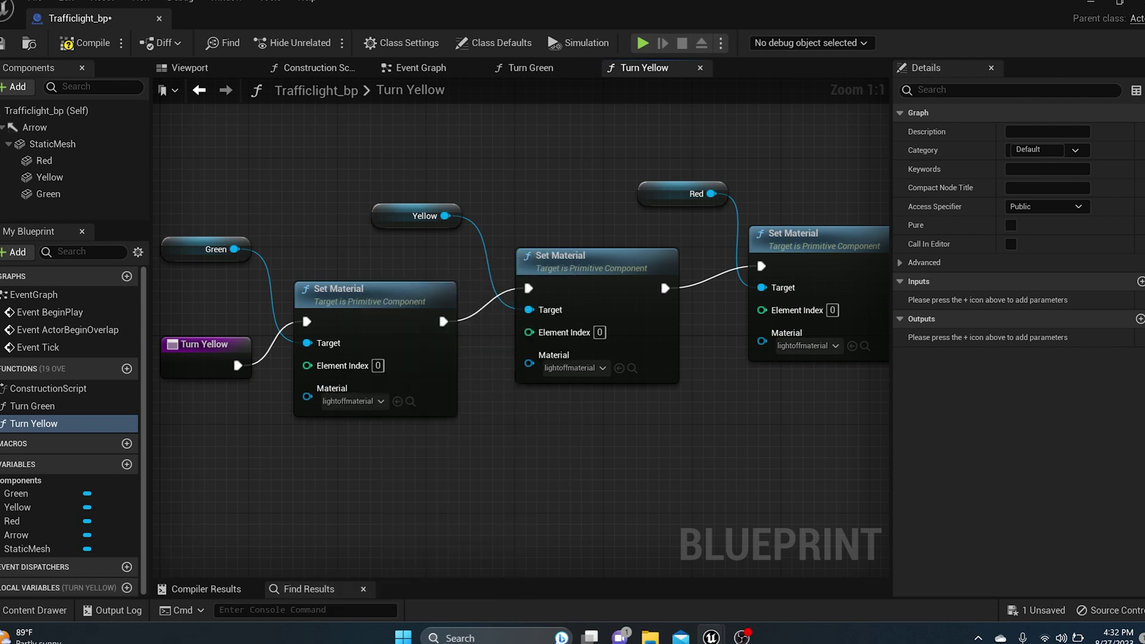
- Set the Yellow component's Set Material node in Turn Yellow to yellowmaterial, and compile and save the Blueprint
right_click_drag(660, 278, 538, 274)
left_click(454, 365)
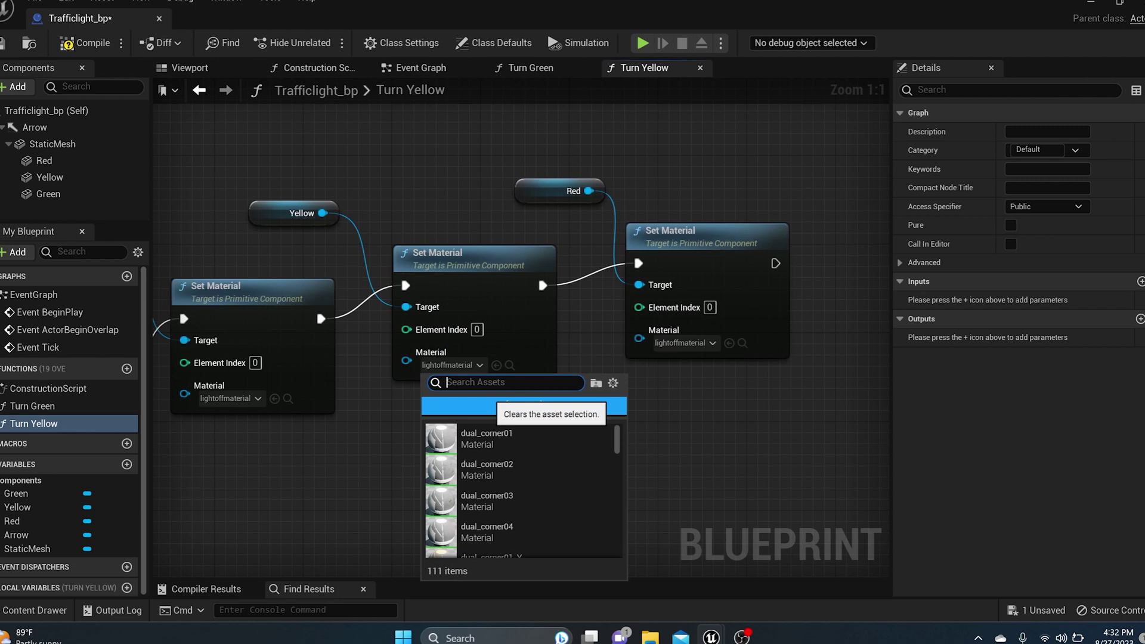
type("yello")
key("Return")
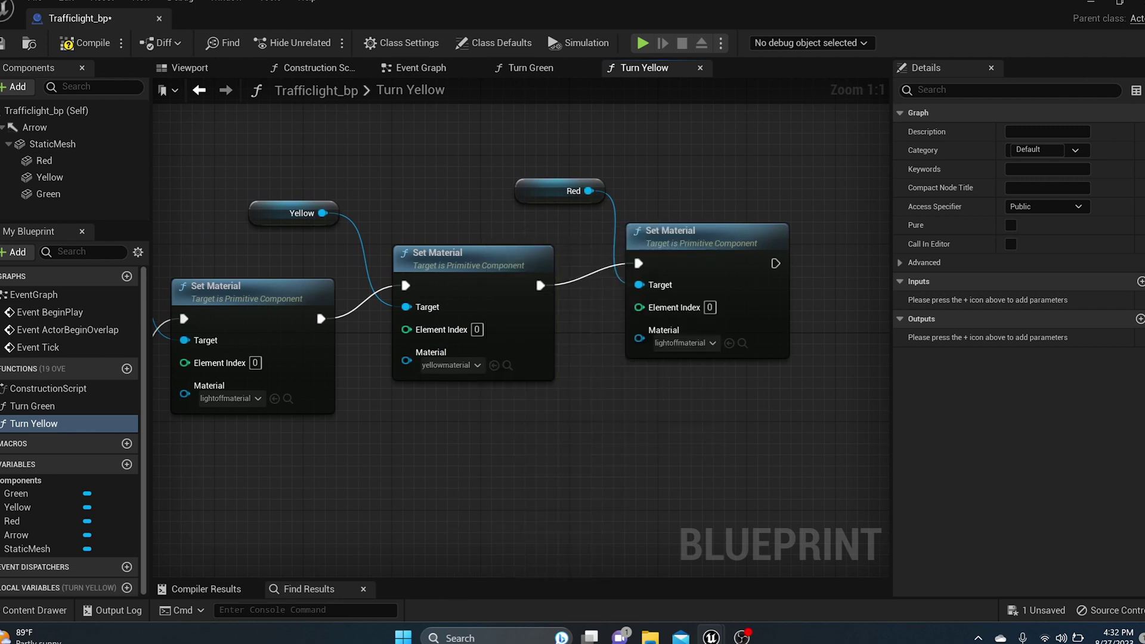
left_click(83, 43)
left_click(4, 43)
- Duplicate the Turn Yellow function and name the copy Turn Red
right_click(71, 423)
left_click(126, 523)
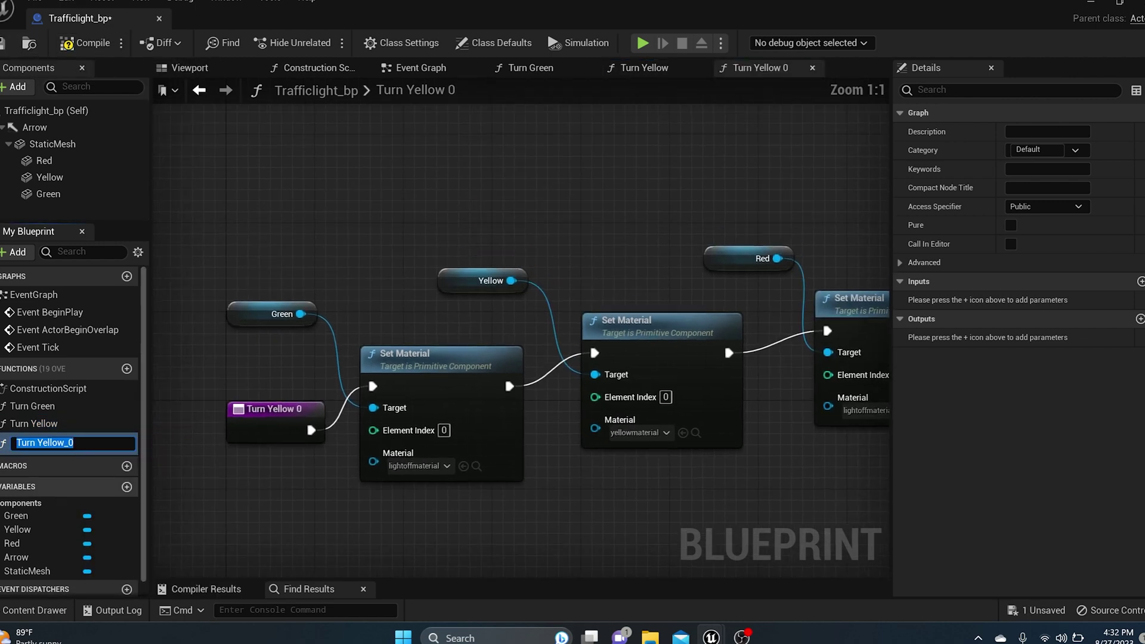
left_click(75, 444)
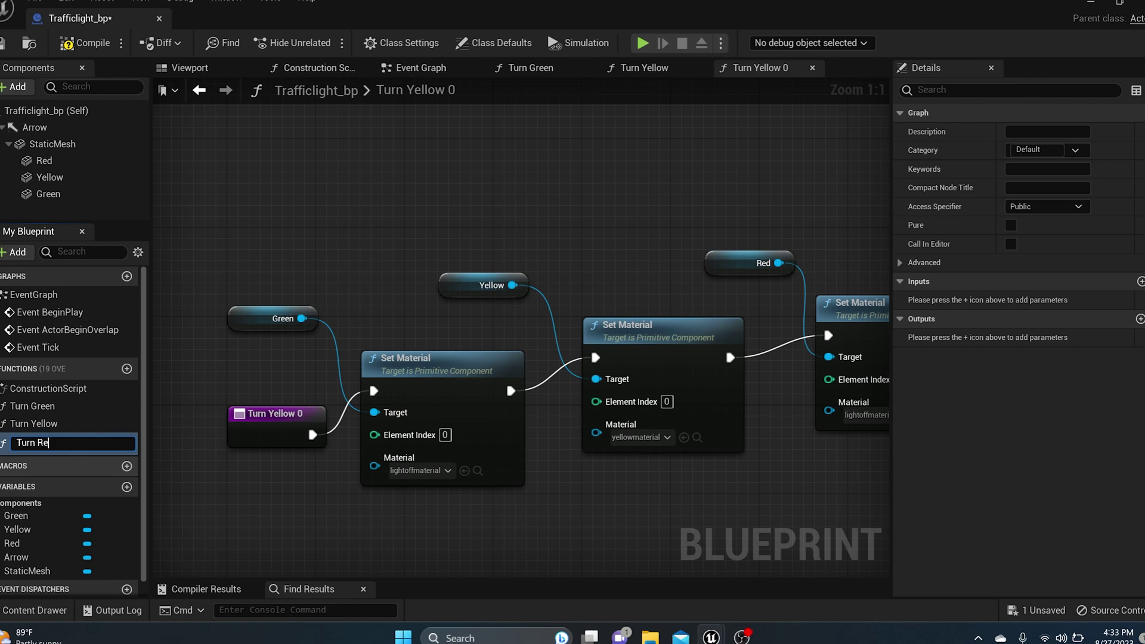
key("Return")
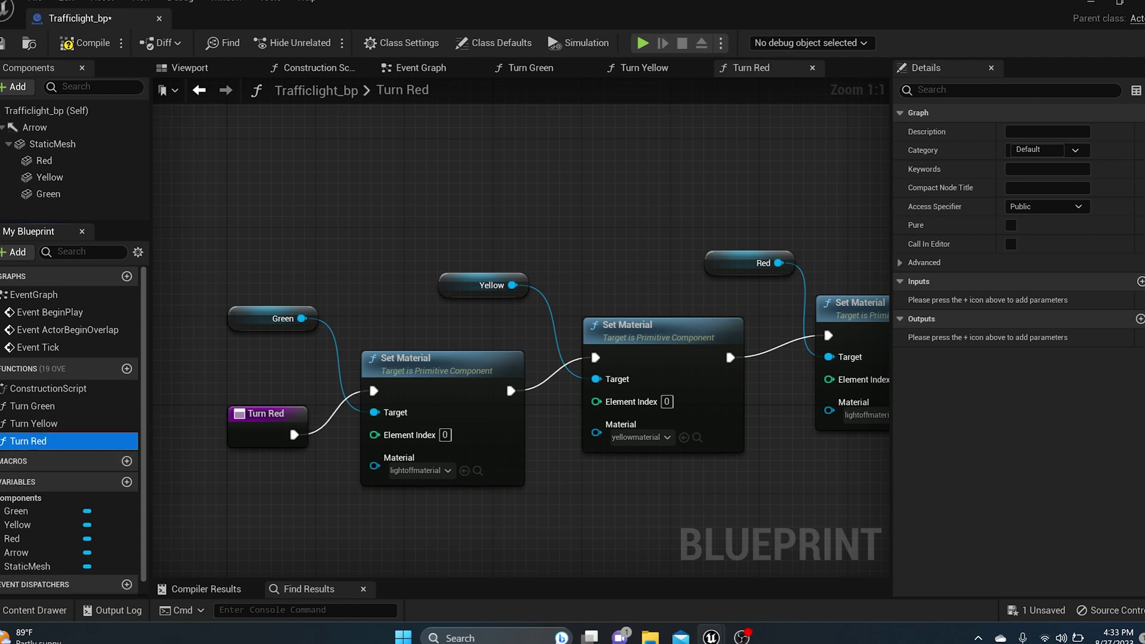
- In the Turn Red function, set the Yellow component's Set Material node to lightoffmaterial
right_click_drag(725, 346, 656, 253)
right_click_drag(571, 344, 413, 345)
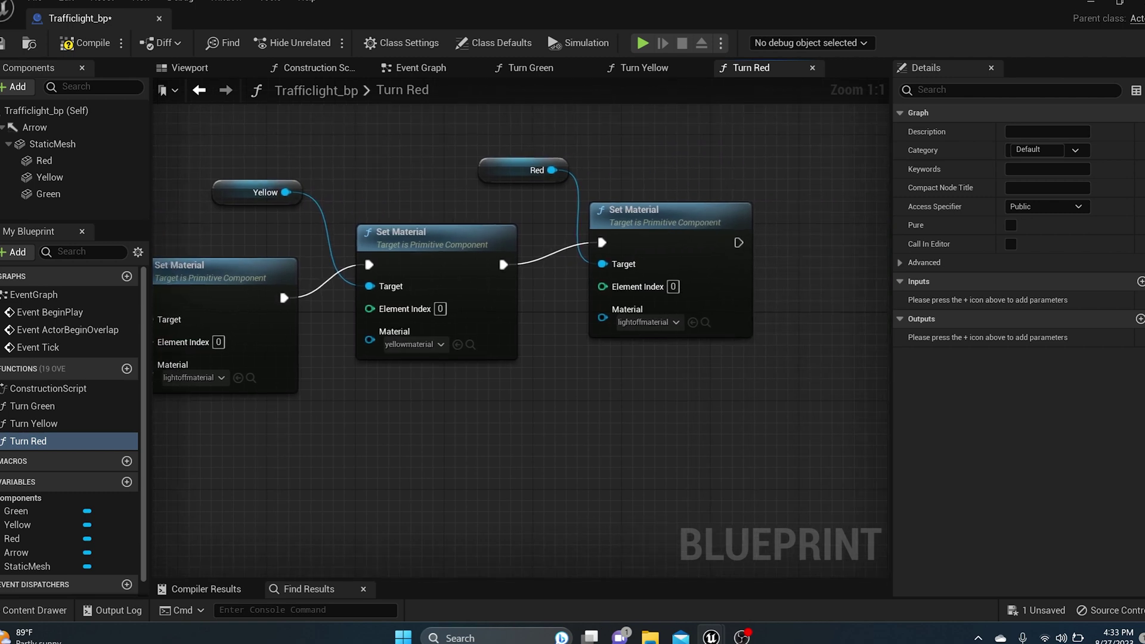
left_click(413, 344)
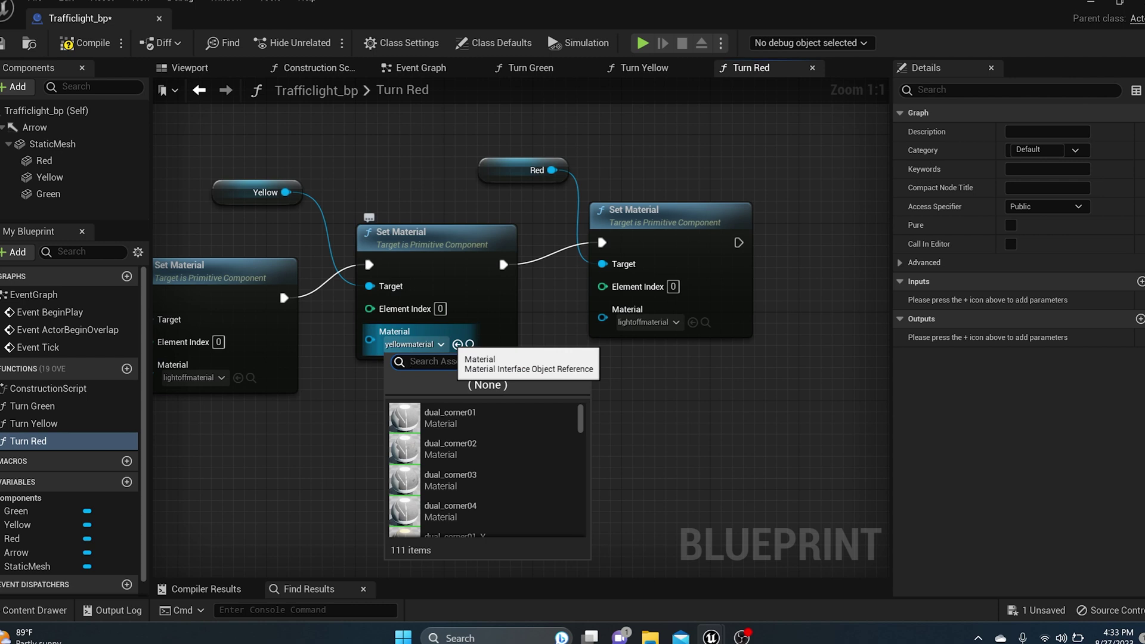
type("light")
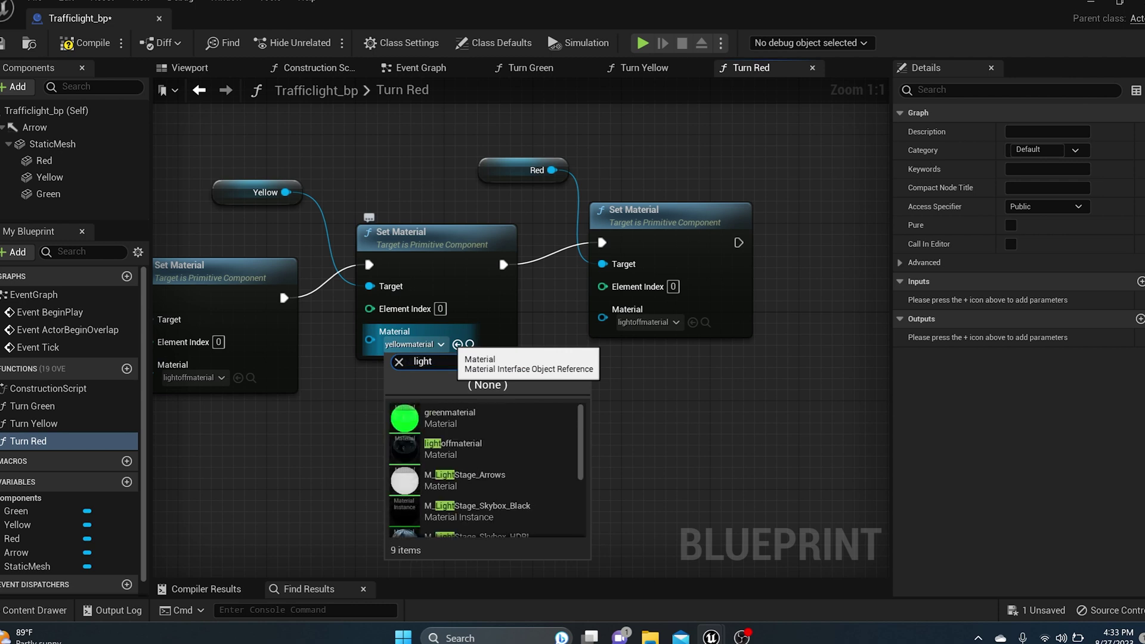
left_click(451, 448)
- Set the Red component's Set Material node in Turn Red to Redmaterial, and compile and save the Blueprint
right_click_drag(700, 376, 566, 417)
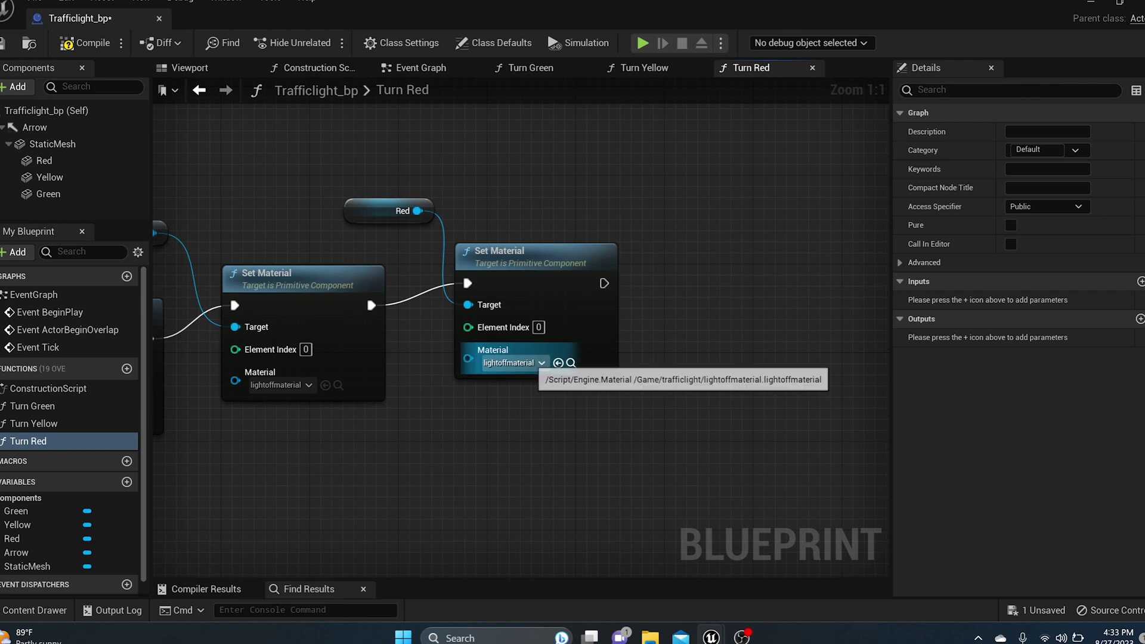
left_click(537, 363)
type("red")
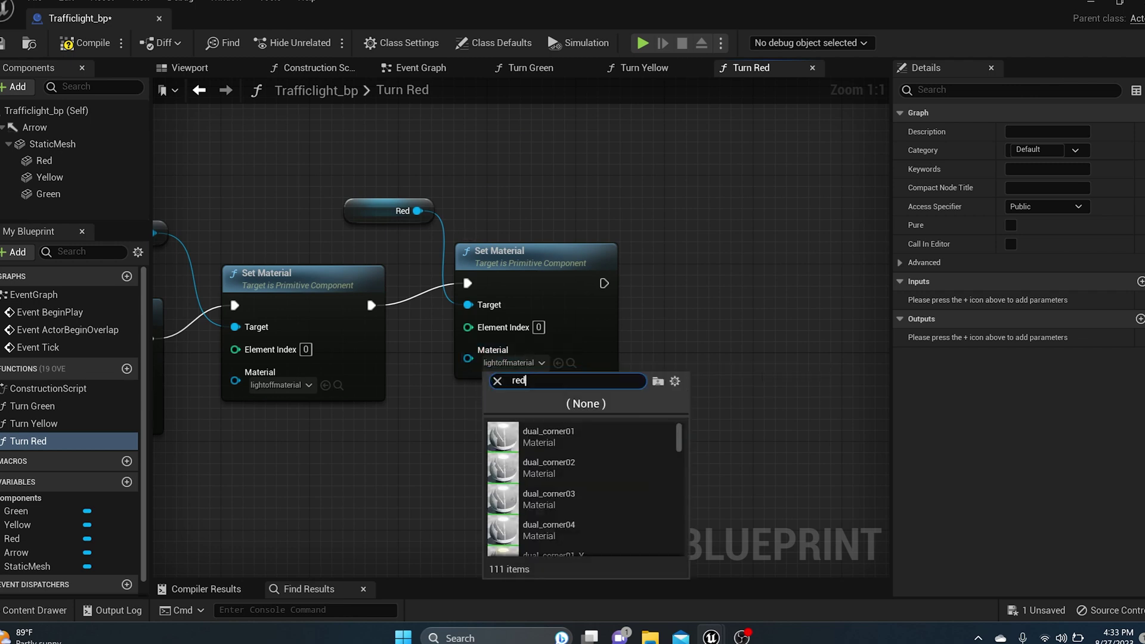
left_click(540, 468)
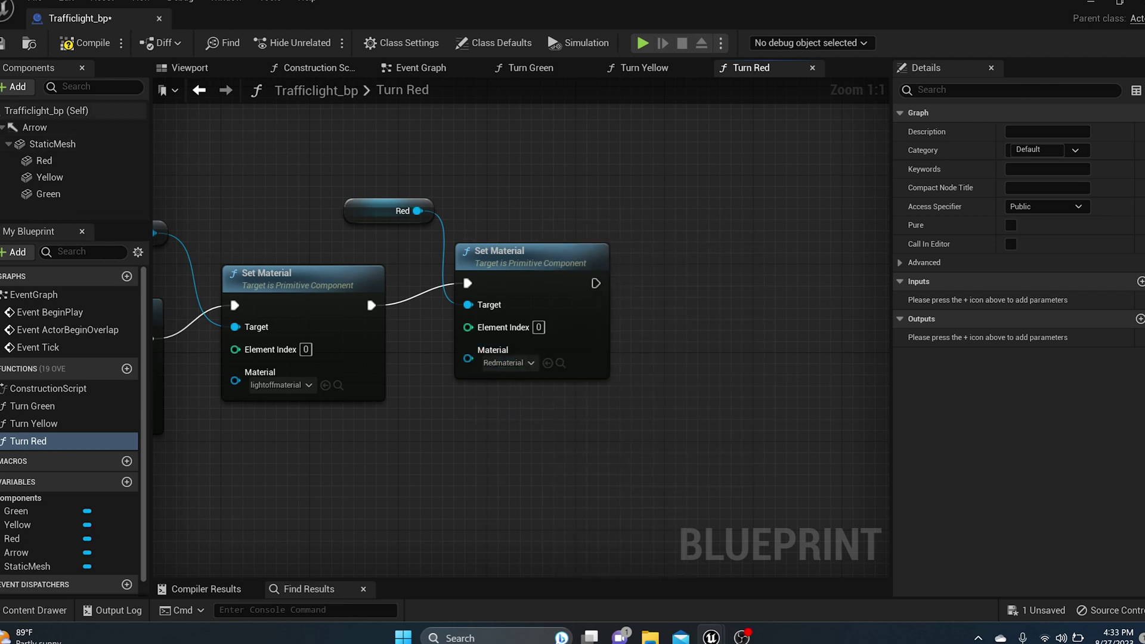
left_click(85, 42)
left_click(2, 43)
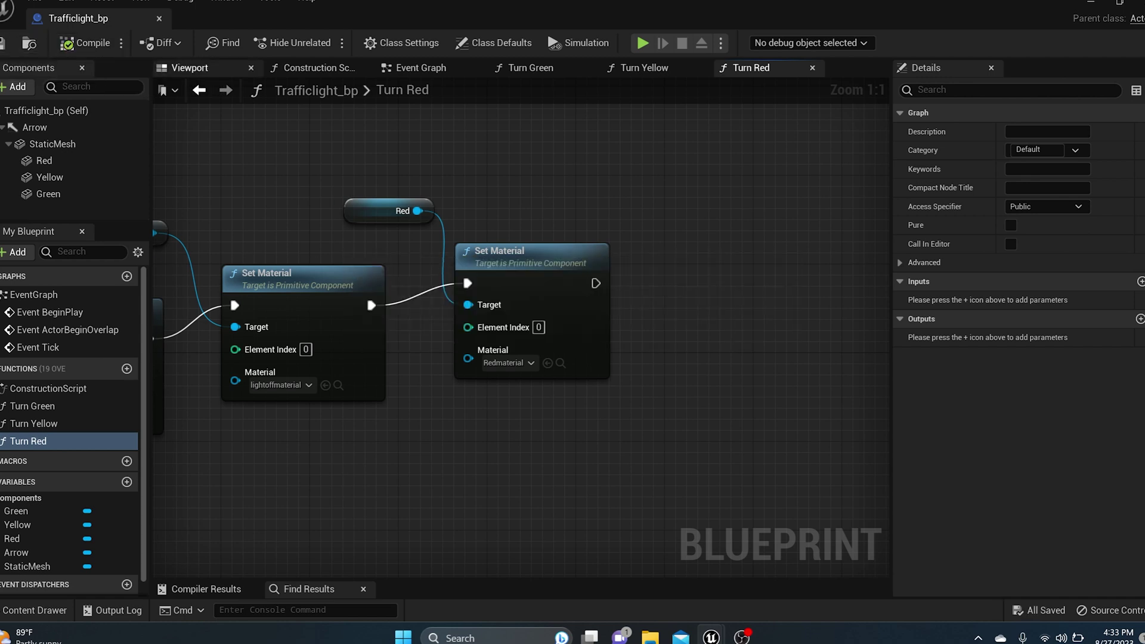
- Add a custom event named Lightchange to the Event Graph, in the empty space beside the default event nodes
right_click_drag(456, 162, 995, 145)
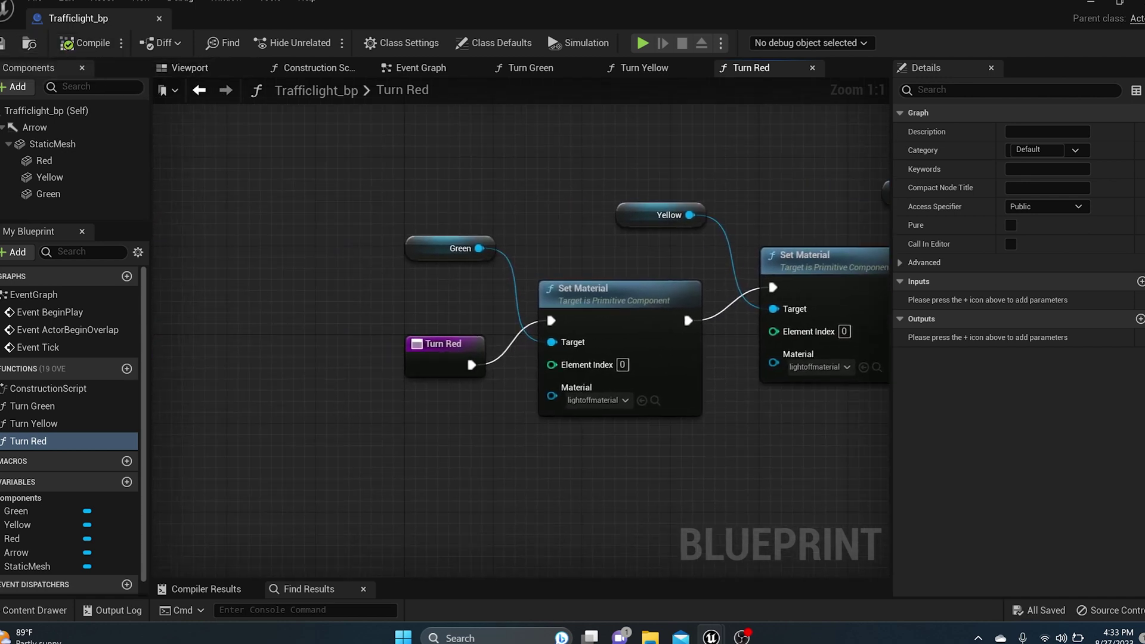
left_click(421, 67)
scroll(387, 227, "down", 1)
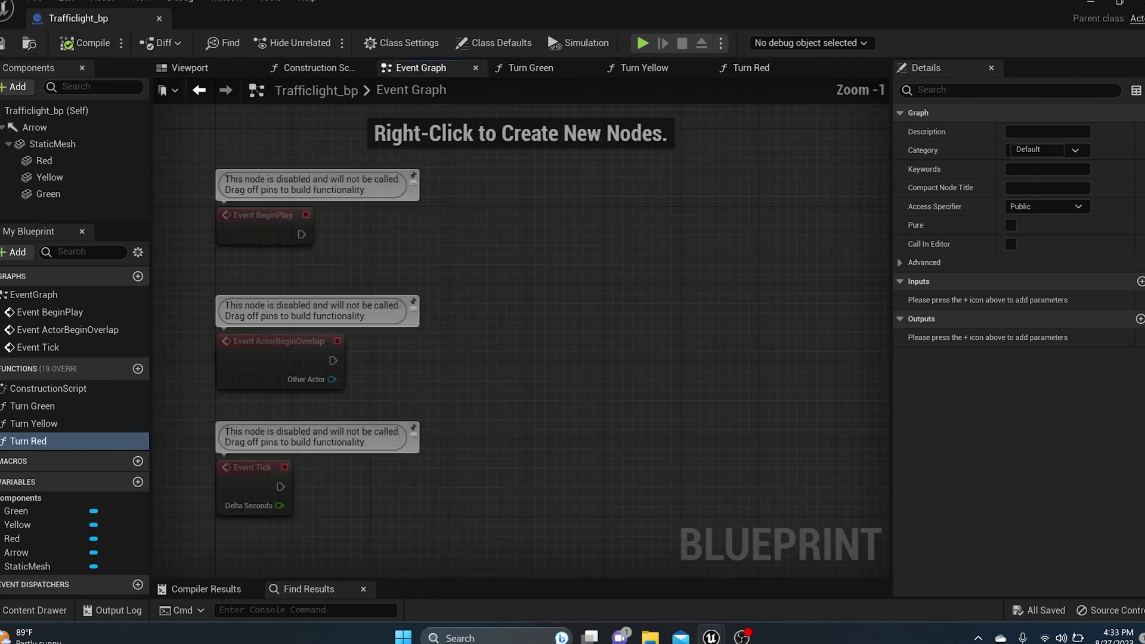
right_click_drag(501, 248, 376, 263)
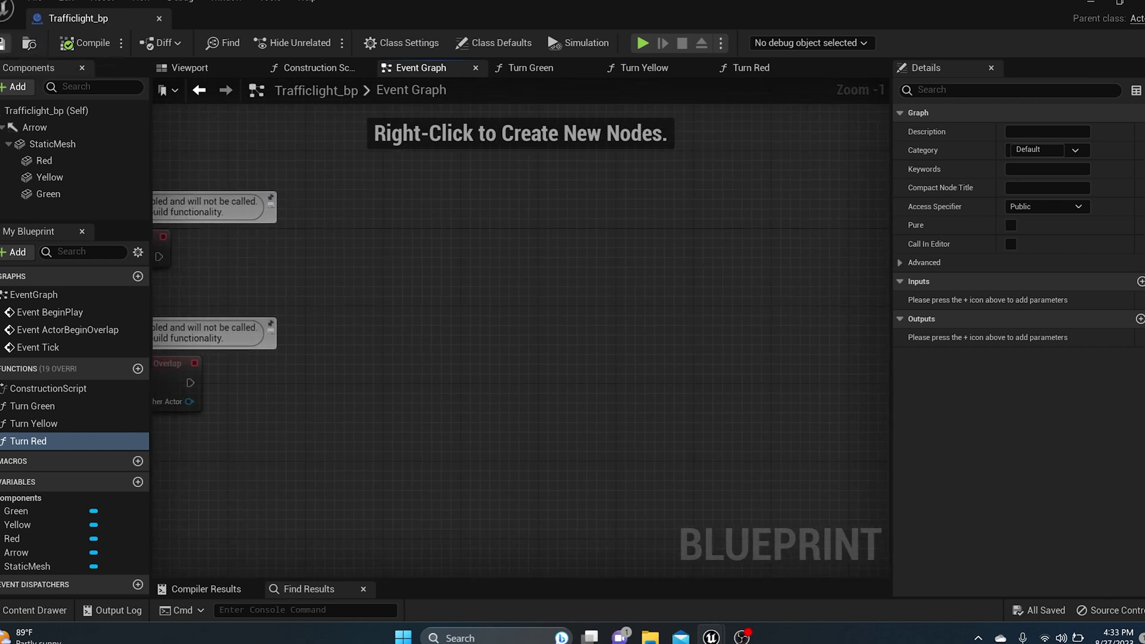
right_click_drag(378, 219, 460, 215)
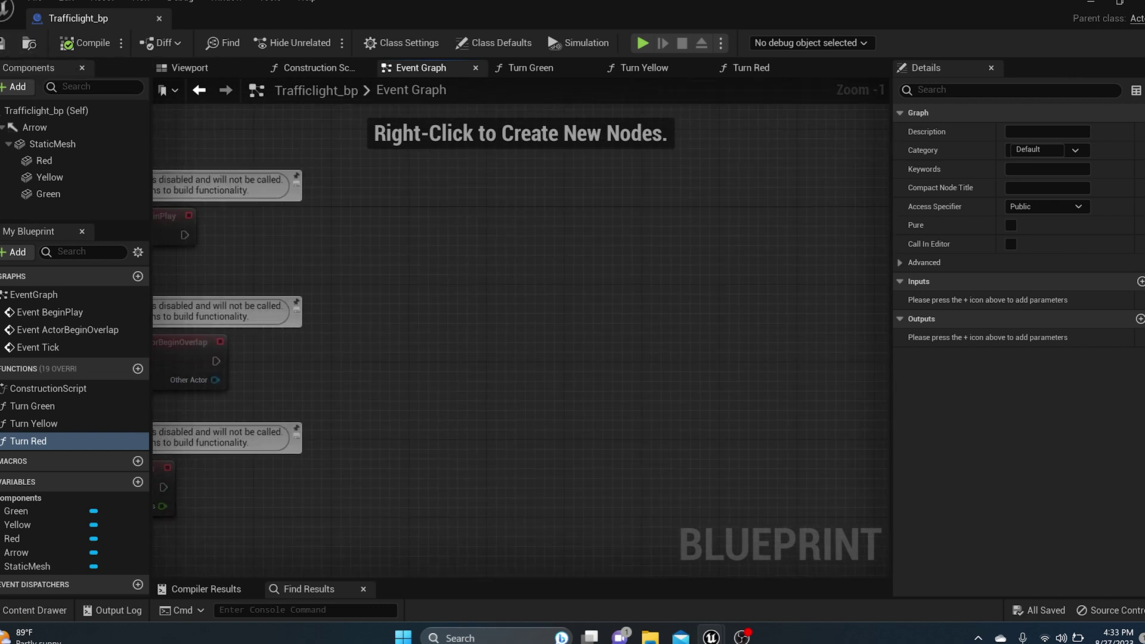
right_click(451, 271)
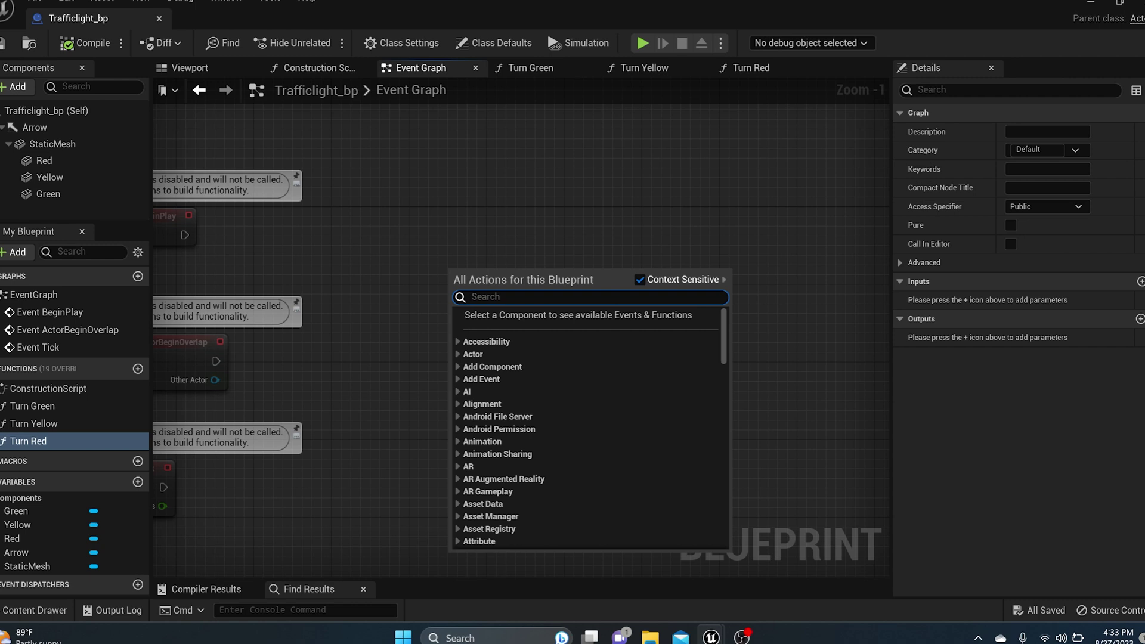
key("Escape")
right_click_drag(415, 253, 615, 264)
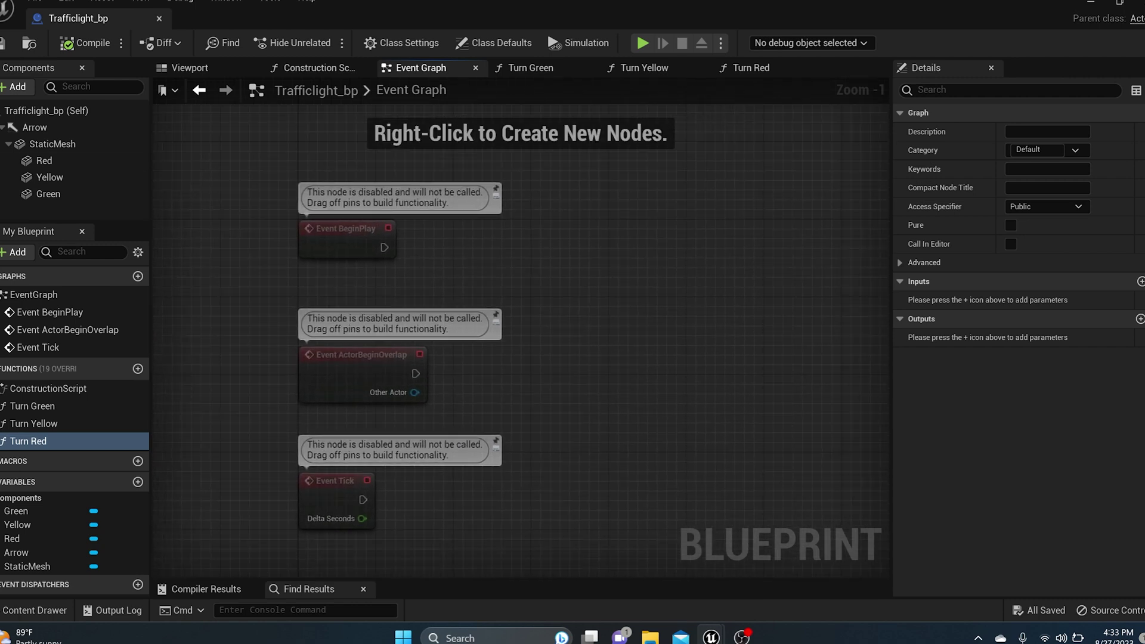
right_click(577, 286)
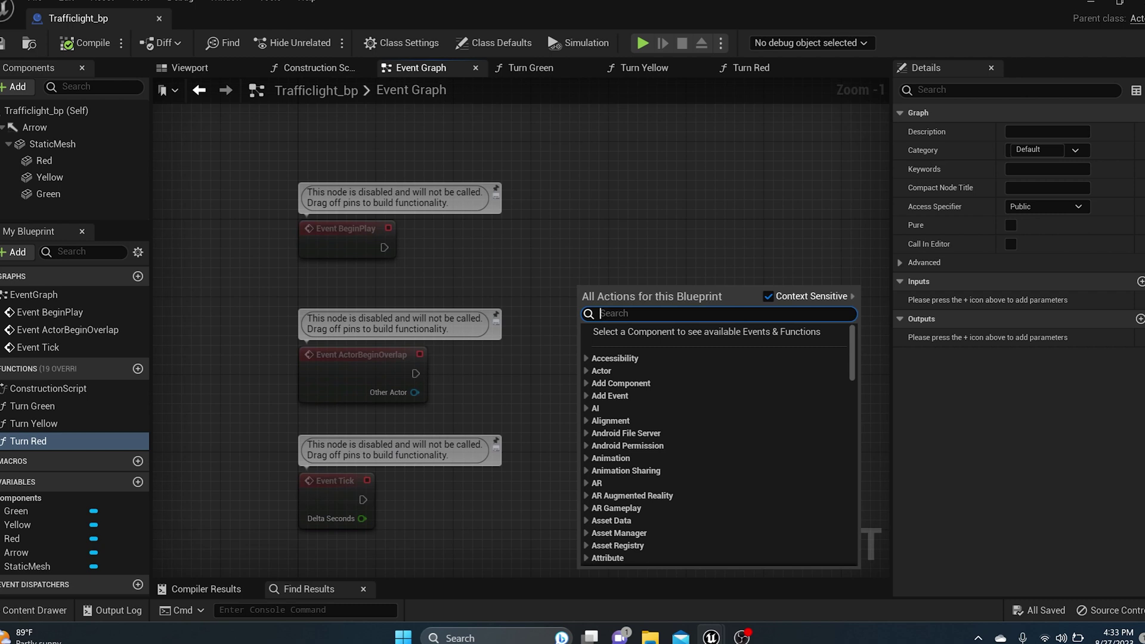
type("custo")
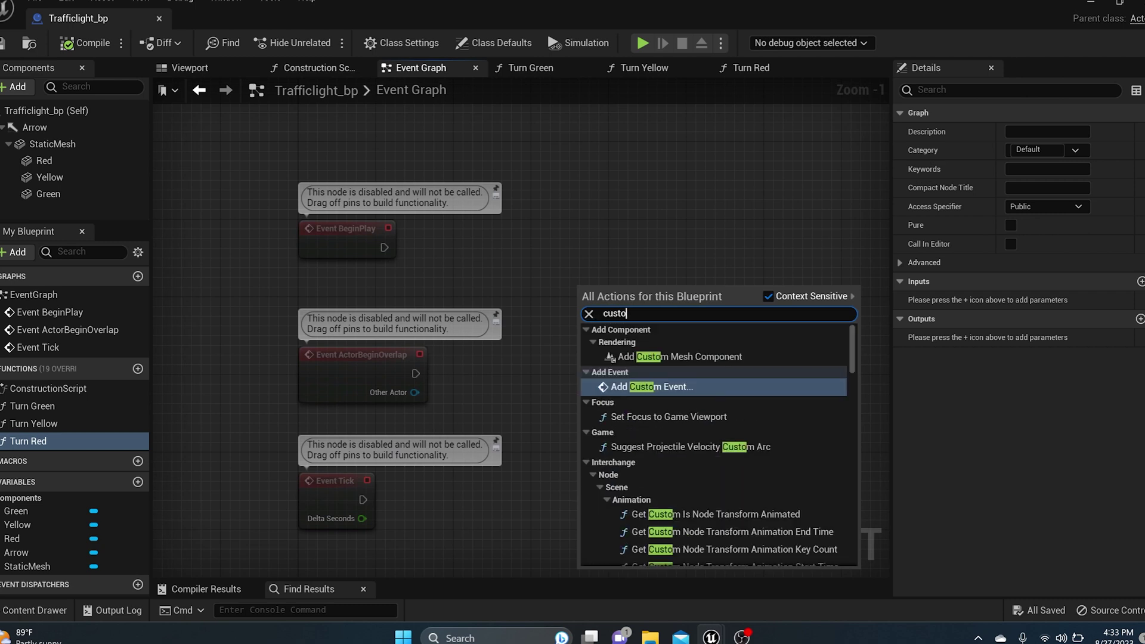
key("Return")
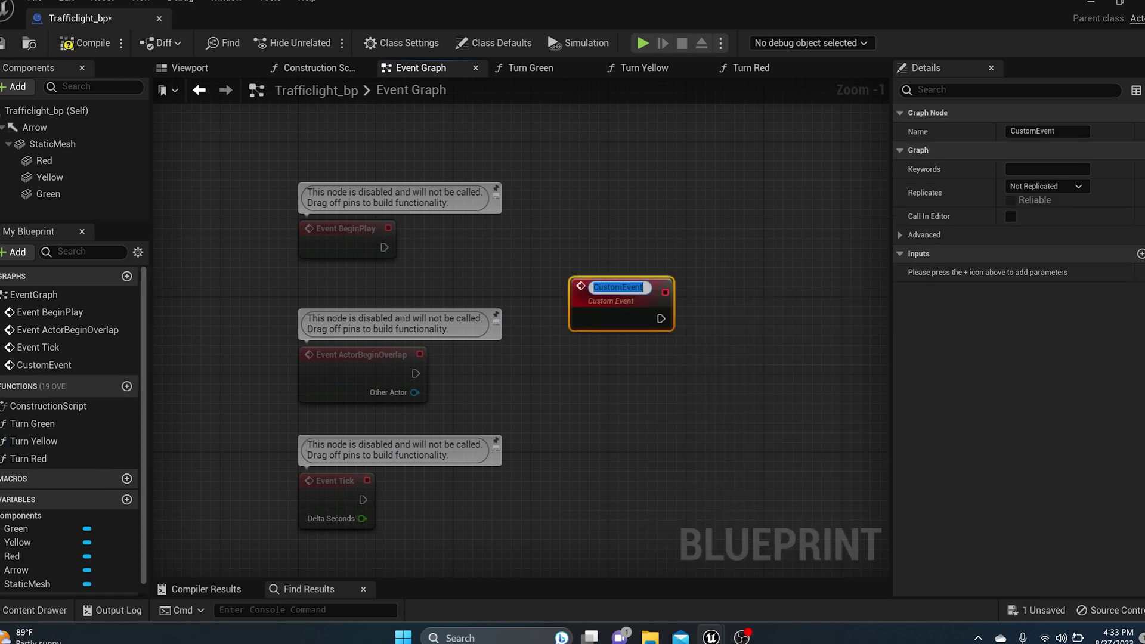
type("Lightchange")
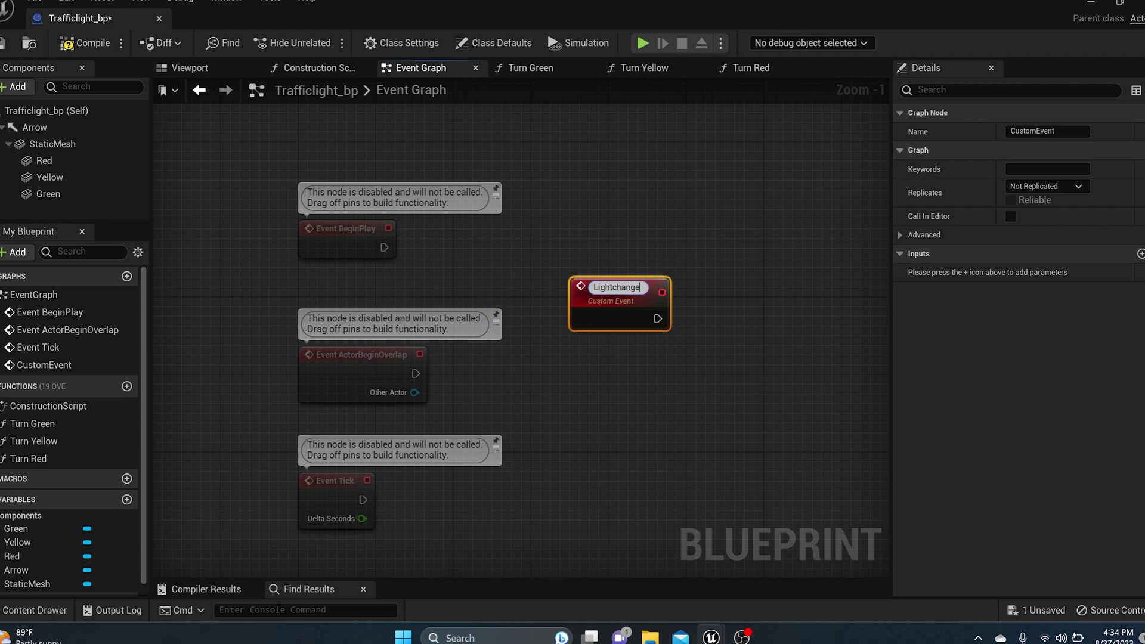
key("Return")
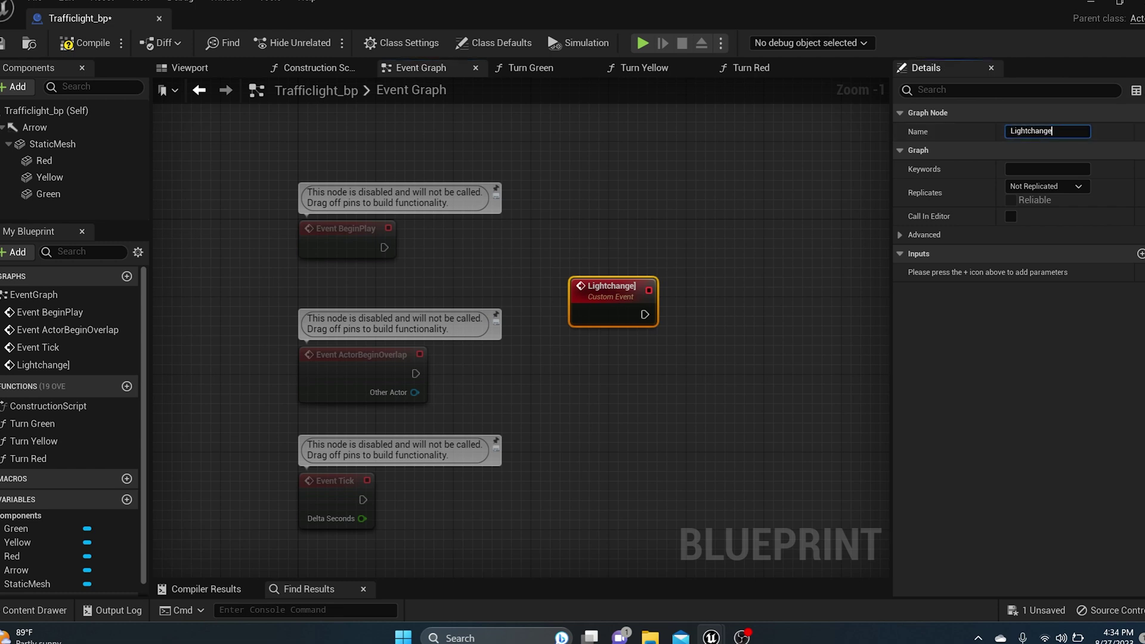
- Move the Lightchange event level with the Event BeginPlay node, and compile and save the Blueprint
left_click(606, 284)
left_click_drag(606, 284, 589, 228)
right_click_drag(462, 266, 391, 249)
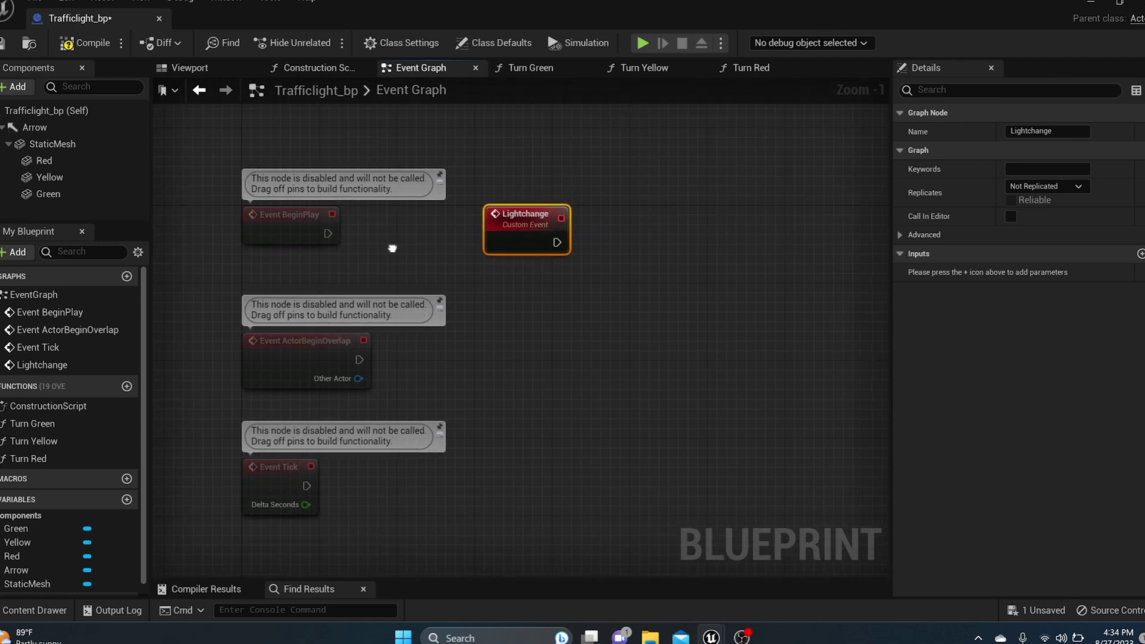
left_click(83, 43)
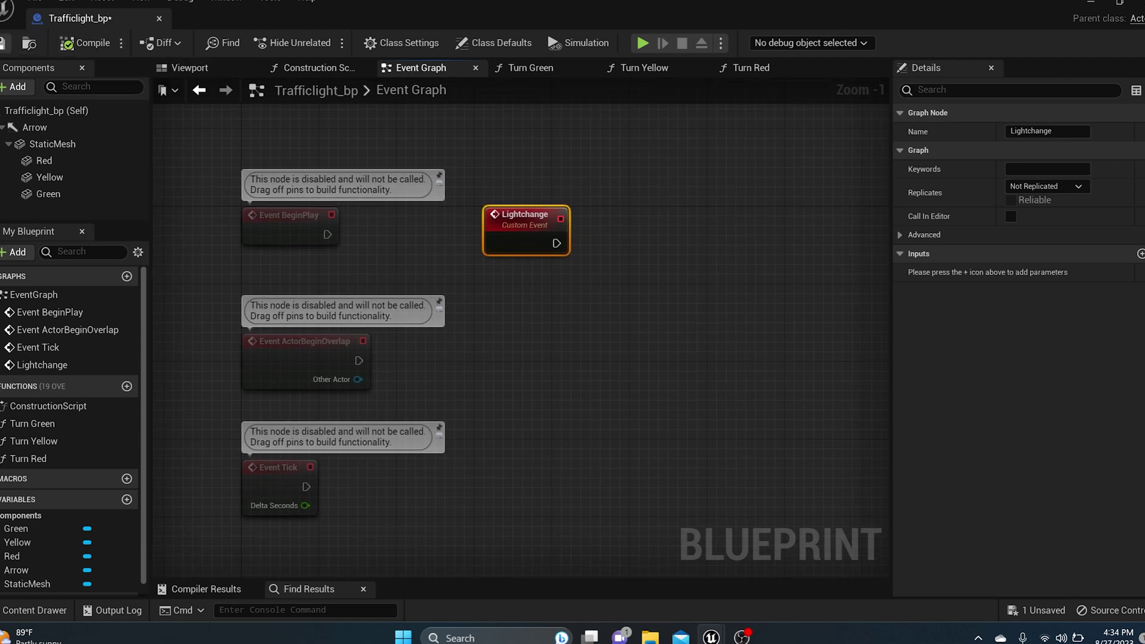
left_click(3, 43)
- Add a Delay node connected to the execution output of the Lightchange event
right_click_drag(706, 190, 581, 188)
scroll(453, 189, "up", 1)
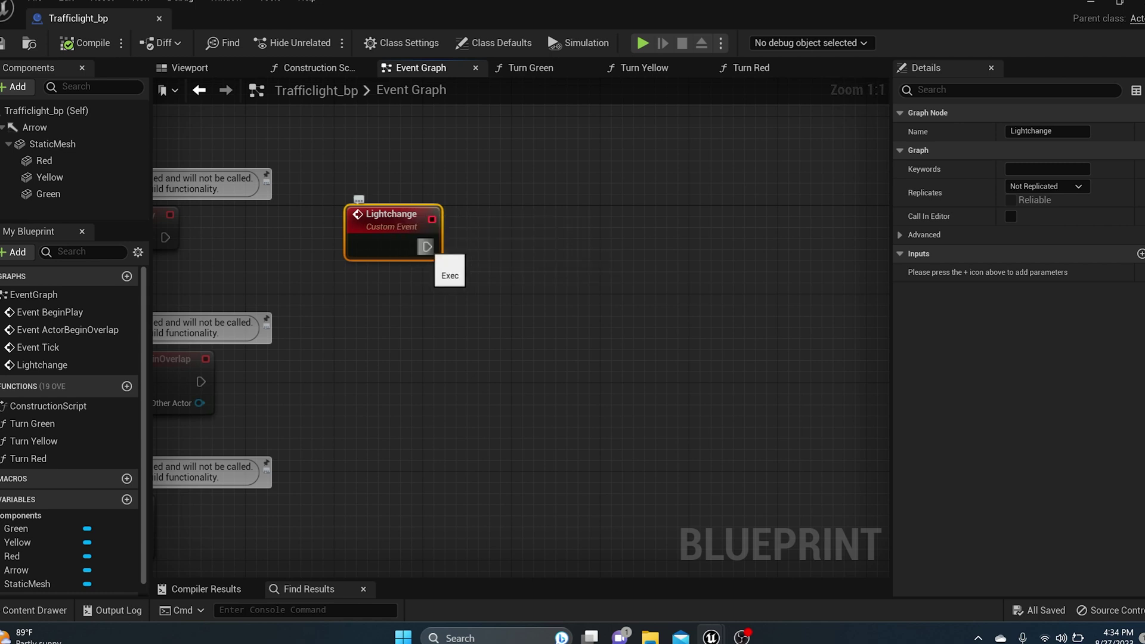
left_click_drag(426, 246, 520, 246)
type("dela")
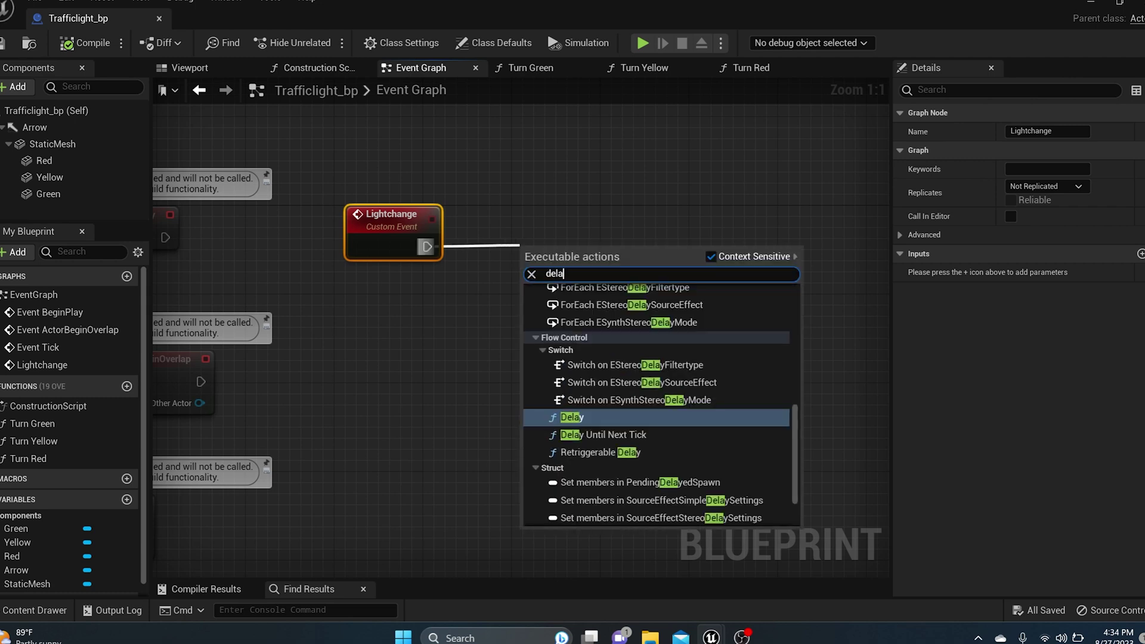
type("y")
key("Return")
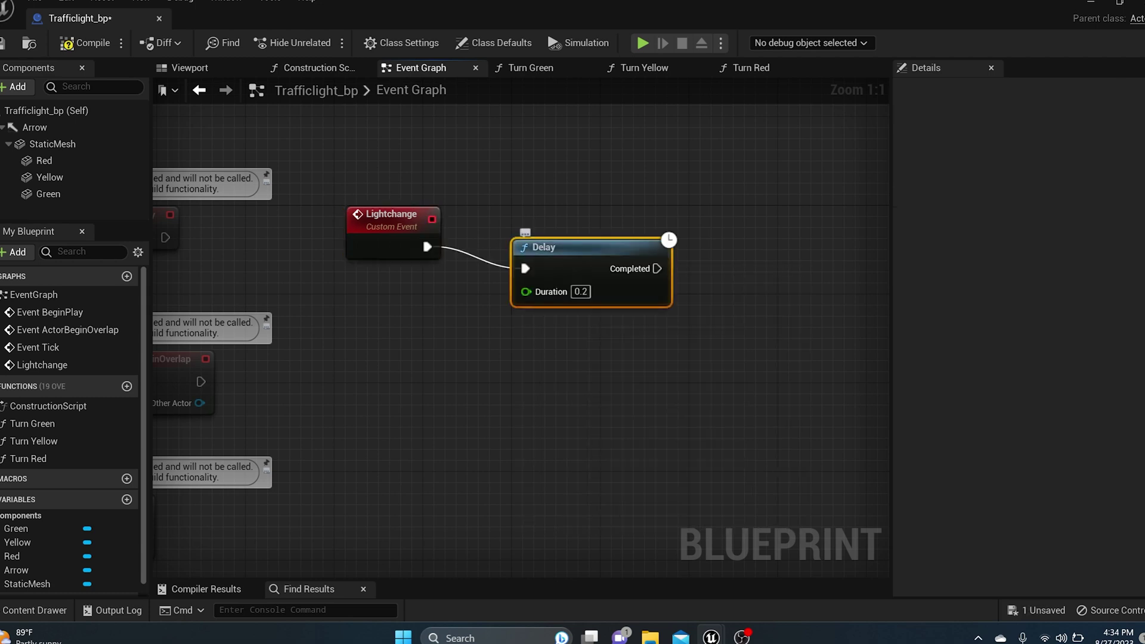
- Align the Delay node with the Lightchange event's execution pin and set its Duration to 4 seconds
left_click(197, 68)
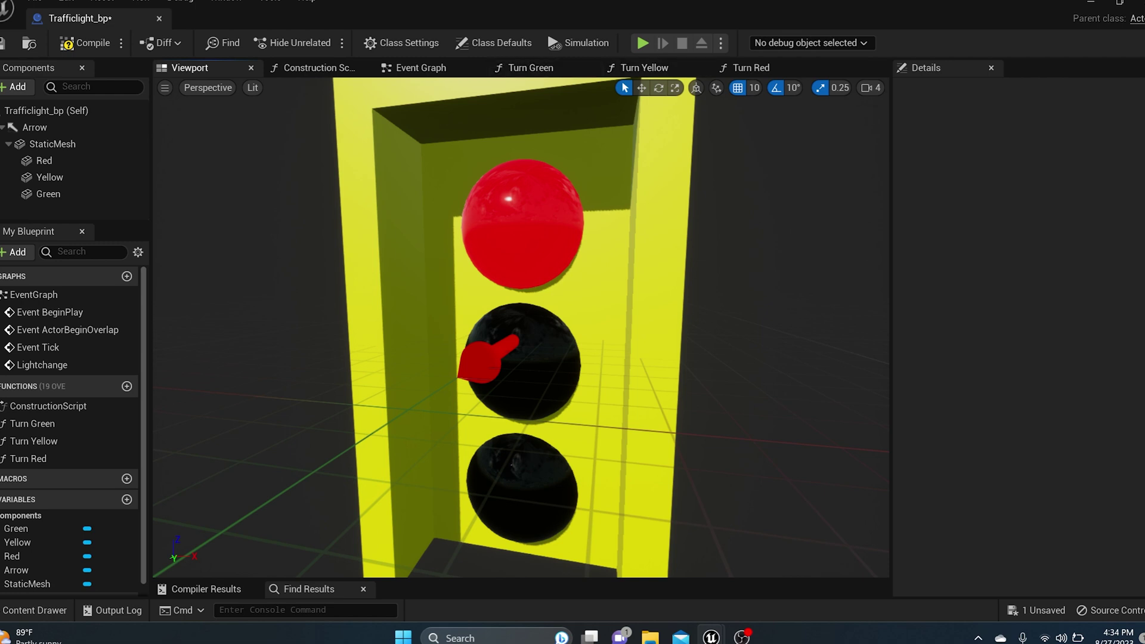
left_click(444, 68)
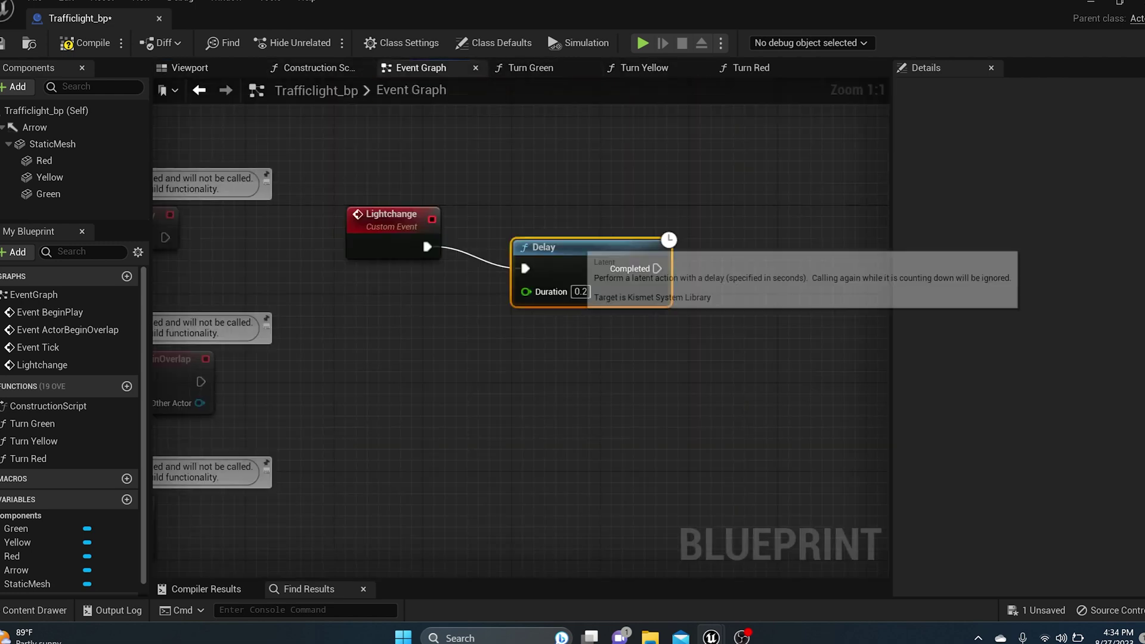
left_click_drag(576, 241, 564, 217)
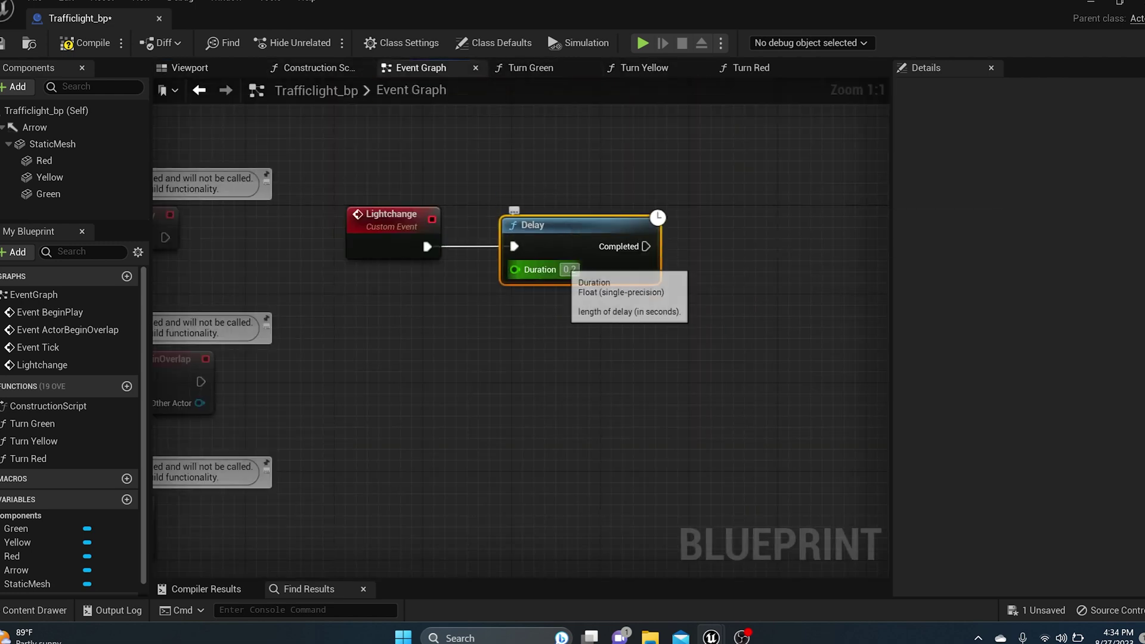
left_click(570, 269)
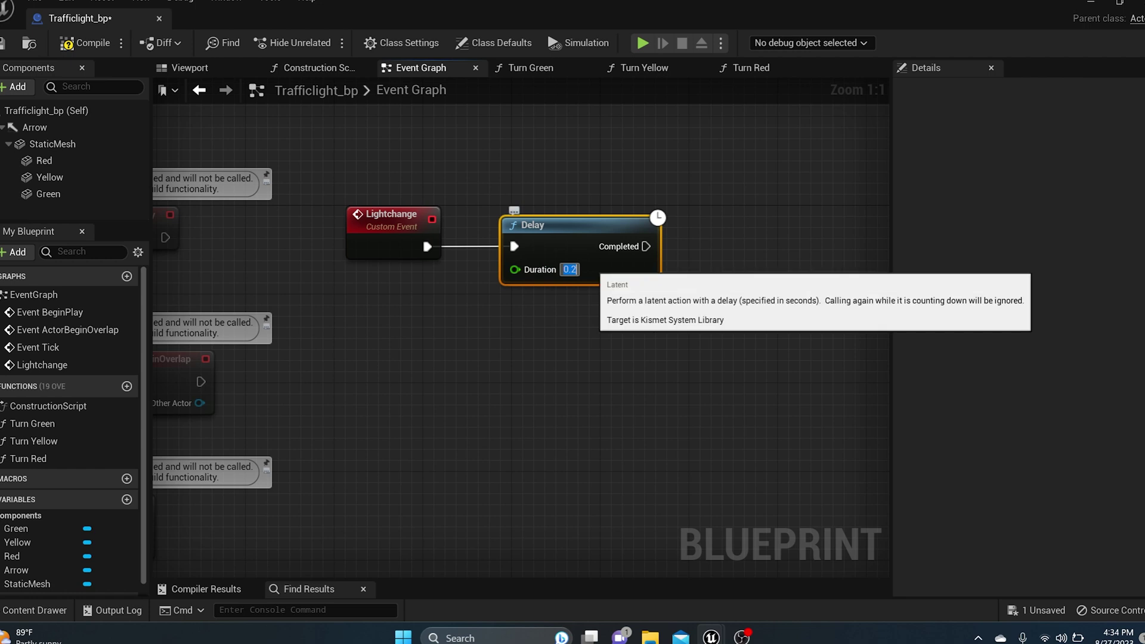
type("4")
key("Return")
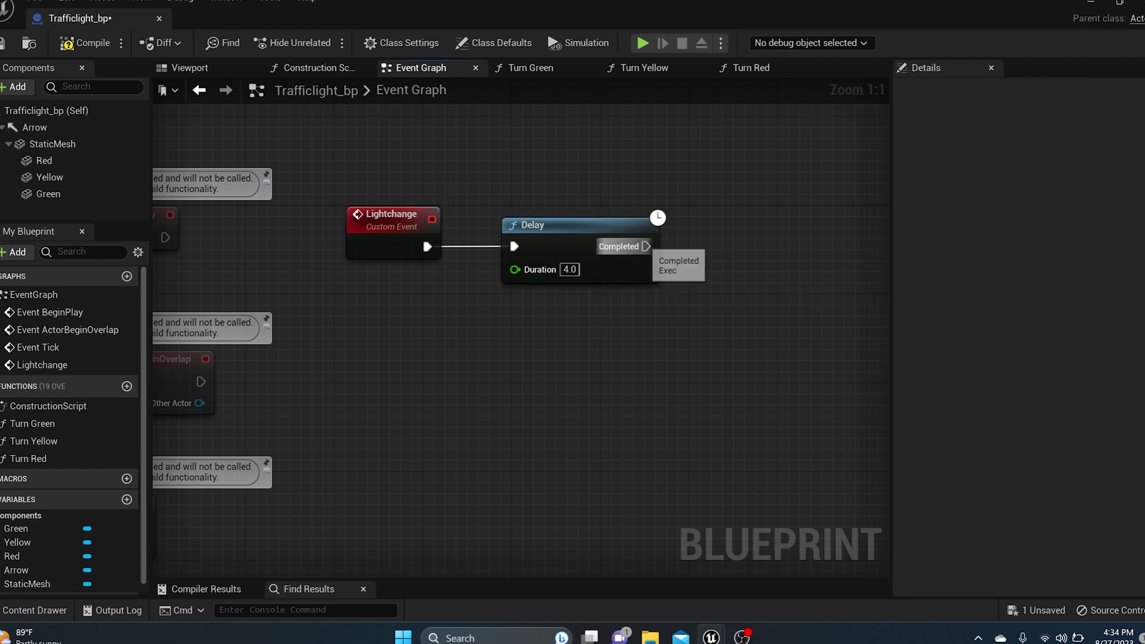
- Add a Turn Green function call connected to the Delay node's Completed output and move it level with the Delay
left_click_drag(646, 246, 714, 242)
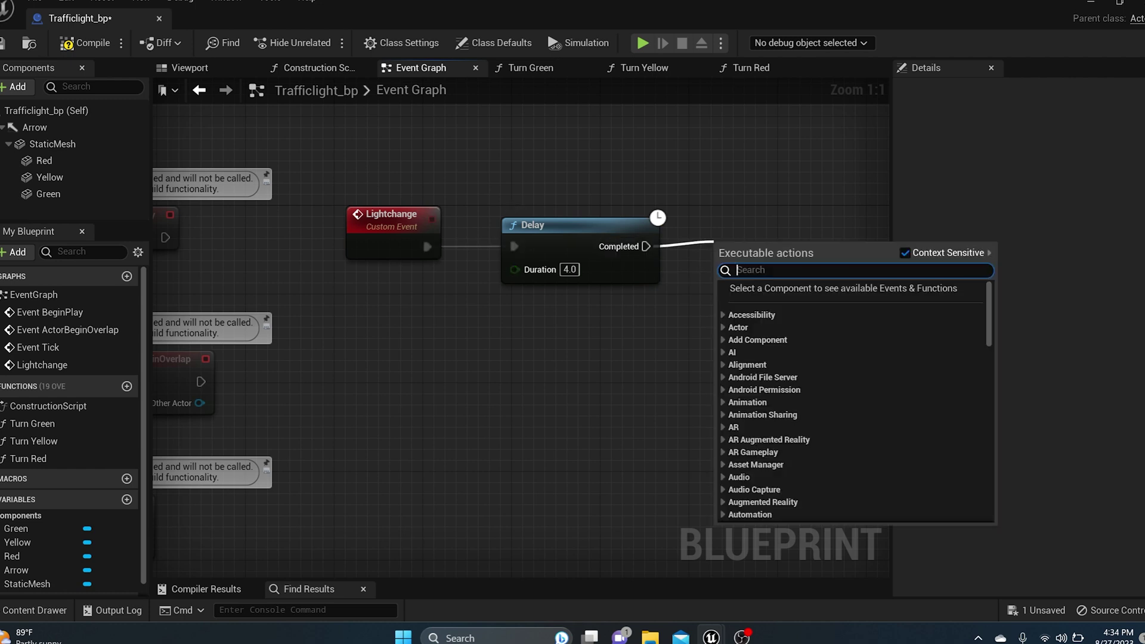
type("turn")
key("Return")
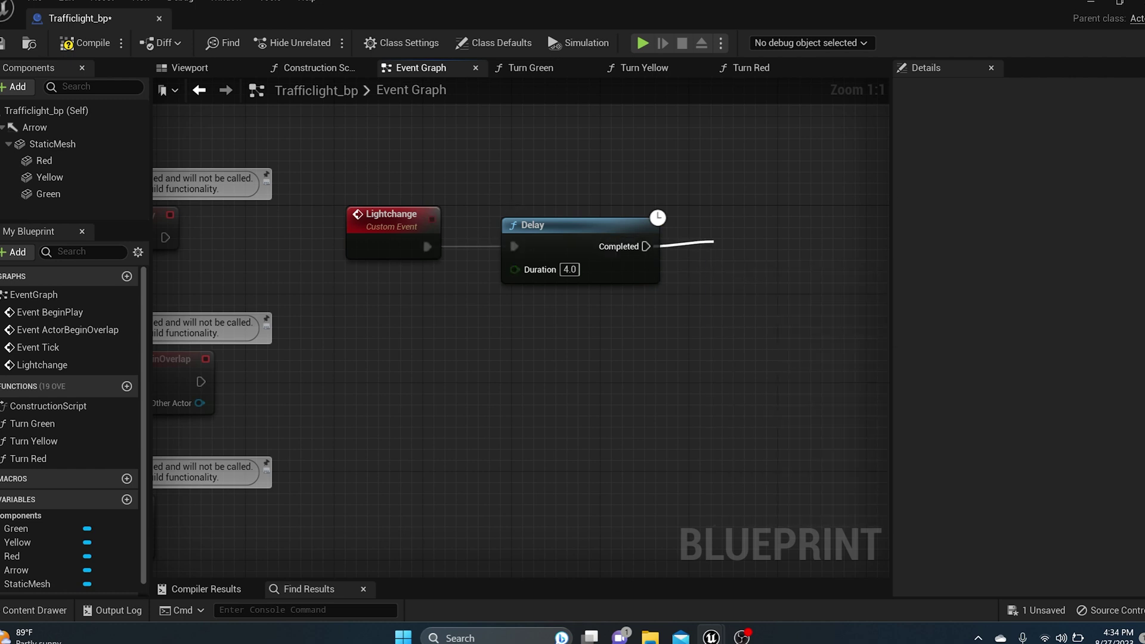
left_click_drag(750, 247, 750, 225)
- Add a Delay node connected to Turn Green's execution output and set its Duration to 7 seconds
right_click_drag(726, 190, 522, 179)
left_click_drag(624, 246, 723, 232)
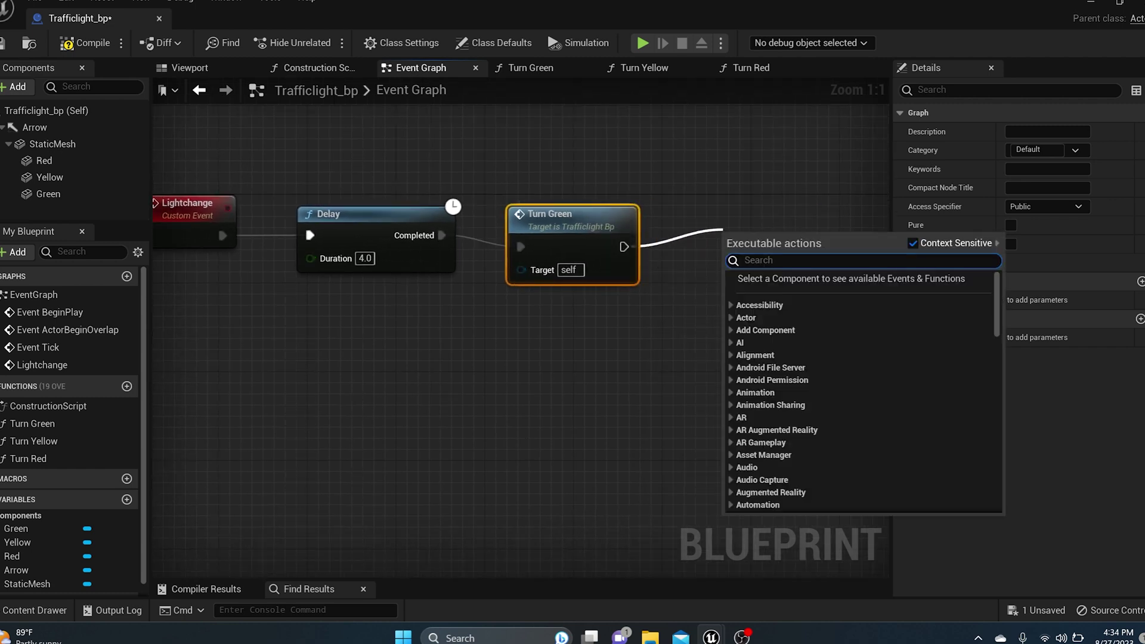
type("del")
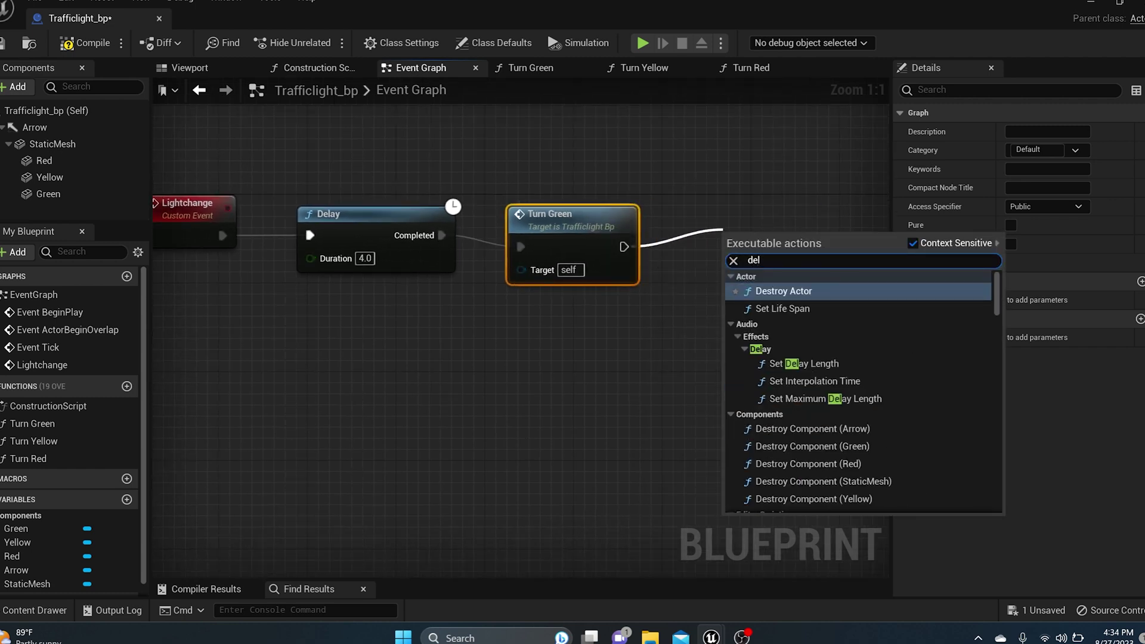
type("ay")
key("Return")
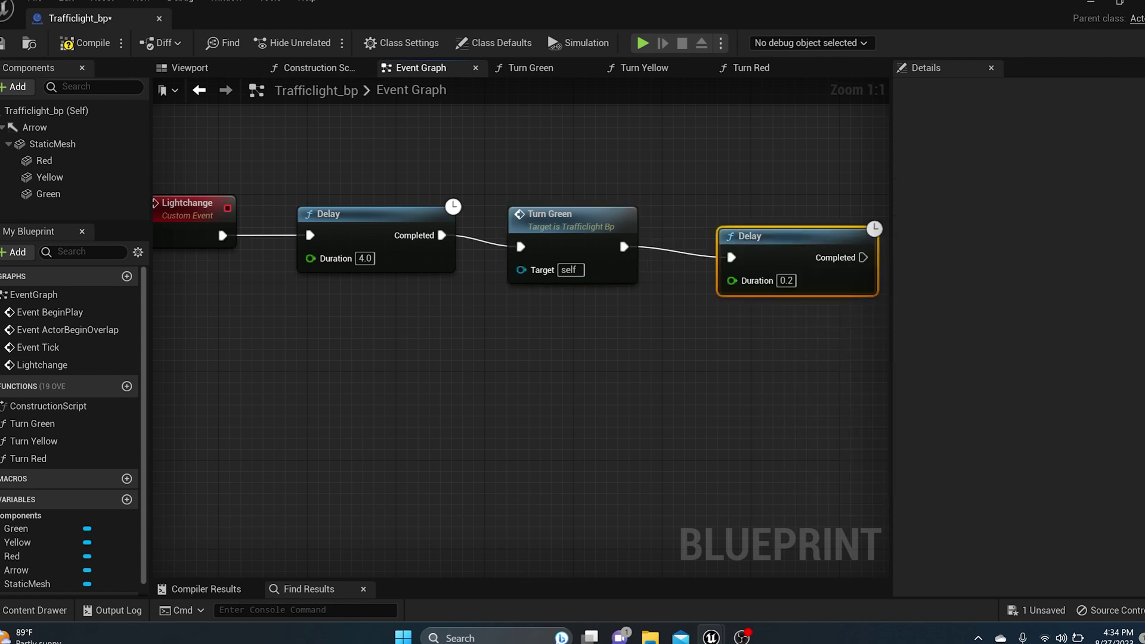
left_click(787, 281)
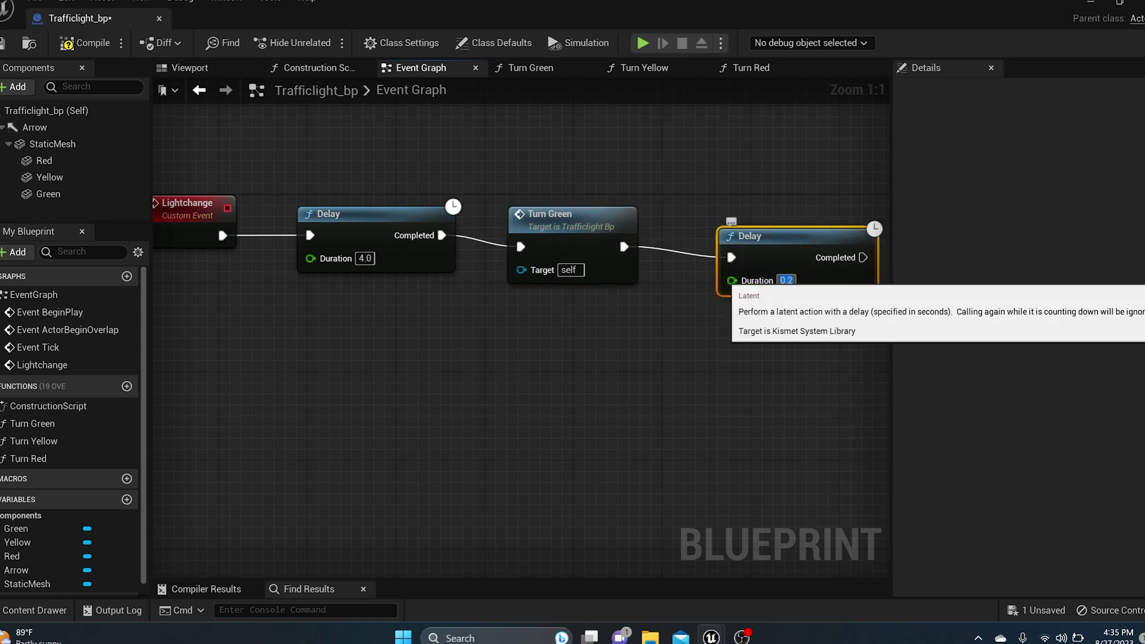
type("7")
key("Return")
- Add a Turn Yellow function call connected to the Completed output of the 7-second Delay
right_click_drag(797, 179, 504, 201)
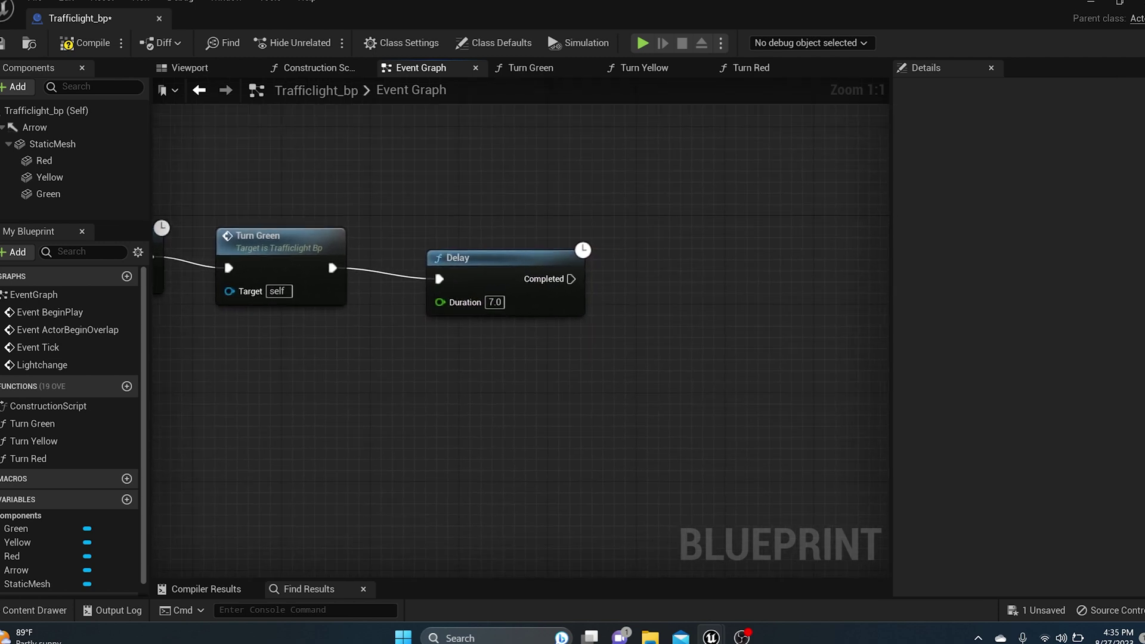
left_click_drag(570, 278, 627, 255)
type("turn y")
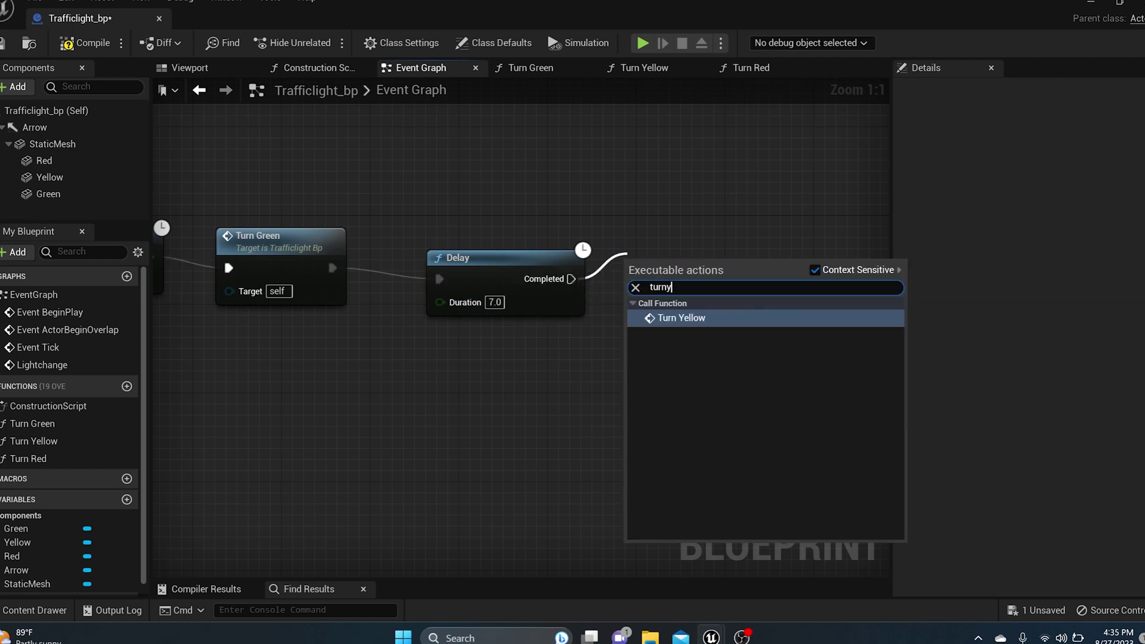
key("Return")
- Add another Delay node connected to the execution output of Turn Yellow
right_click_drag(772, 233, 554, 233)
left_click_drag(513, 293, 603, 274)
type("dely")
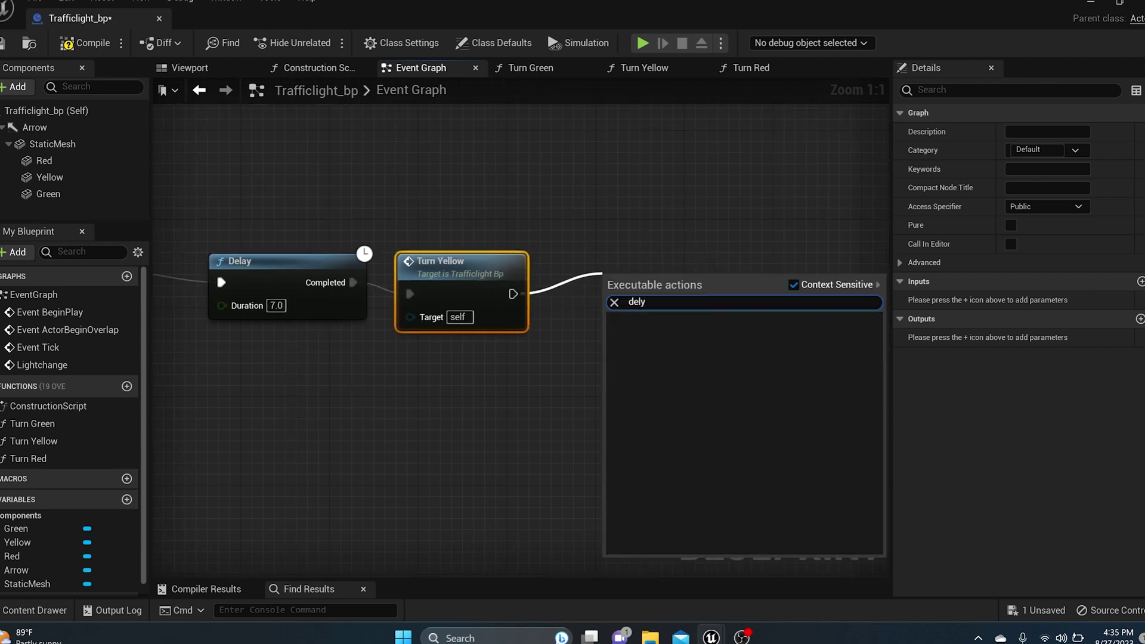
key("BackSpace")
type("a")
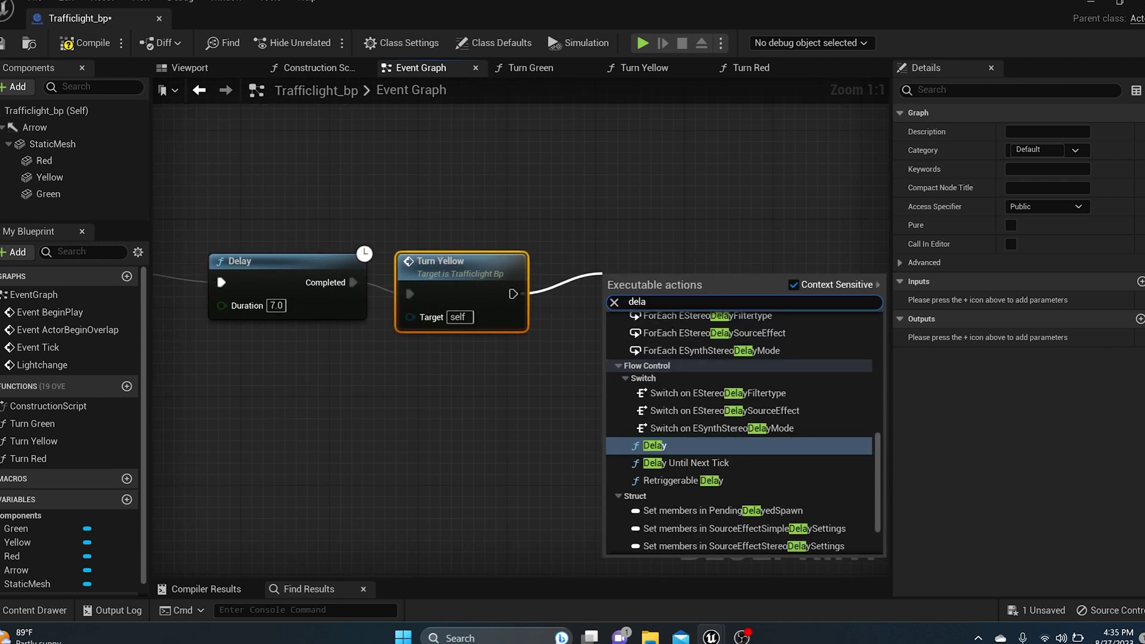
left_click(655, 447)
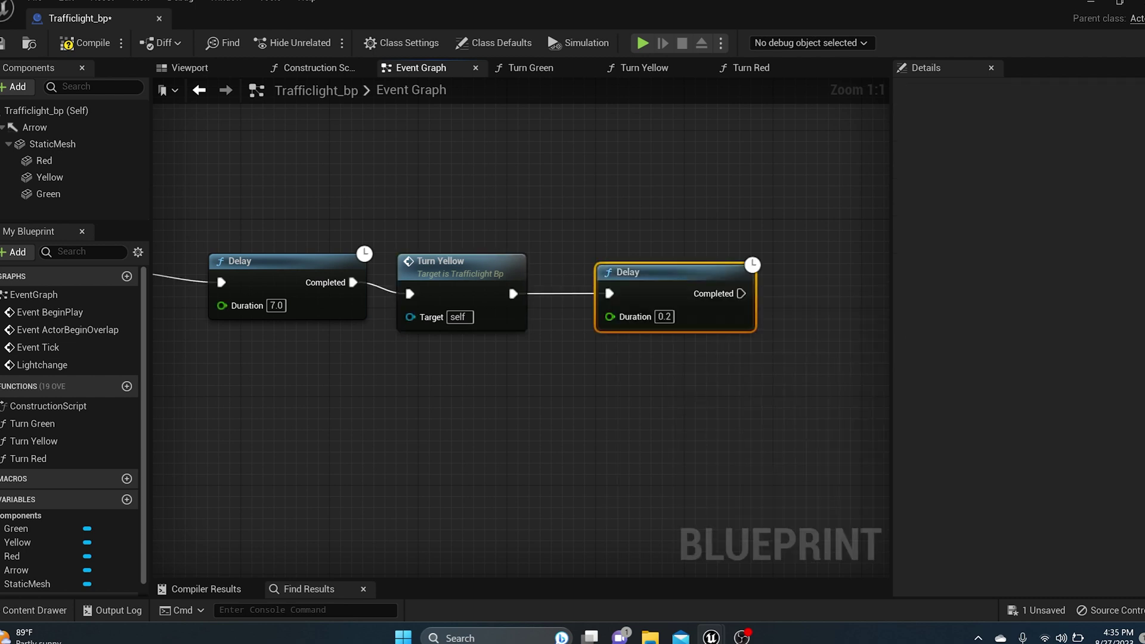
- Set the Duration of the Delay following Turn Yellow to 4 seconds
right_click_drag(617, 342, 525, 334)
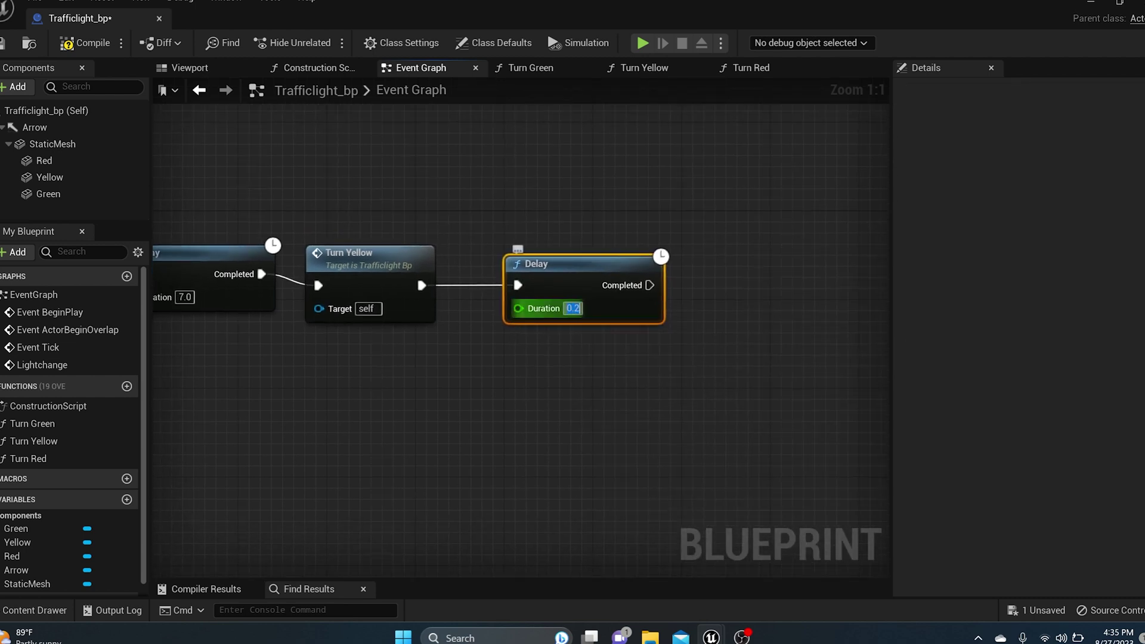
left_click(575, 316)
right_click_drag(282, 388, 437, 382)
right_click_drag(515, 355, 331, 365)
left_click(545, 312)
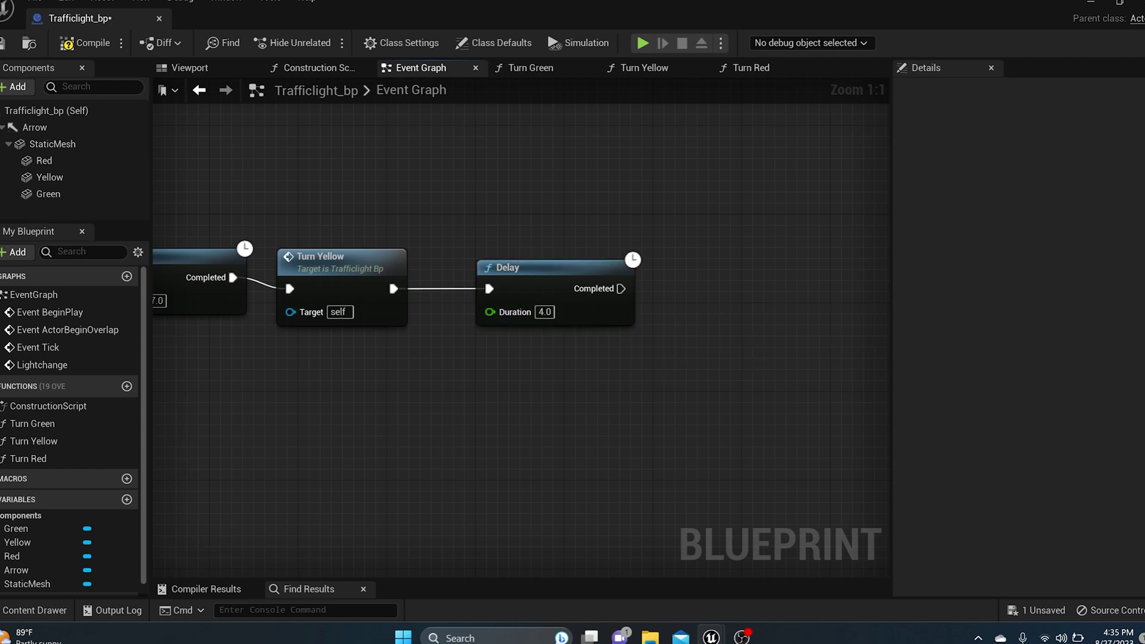
- Add a Turn Red function call connected to the Completed output of the Delay following Turn Yellow
right_click_drag(389, 278, 917, 299)
right_click_drag(517, 277, 336, 280)
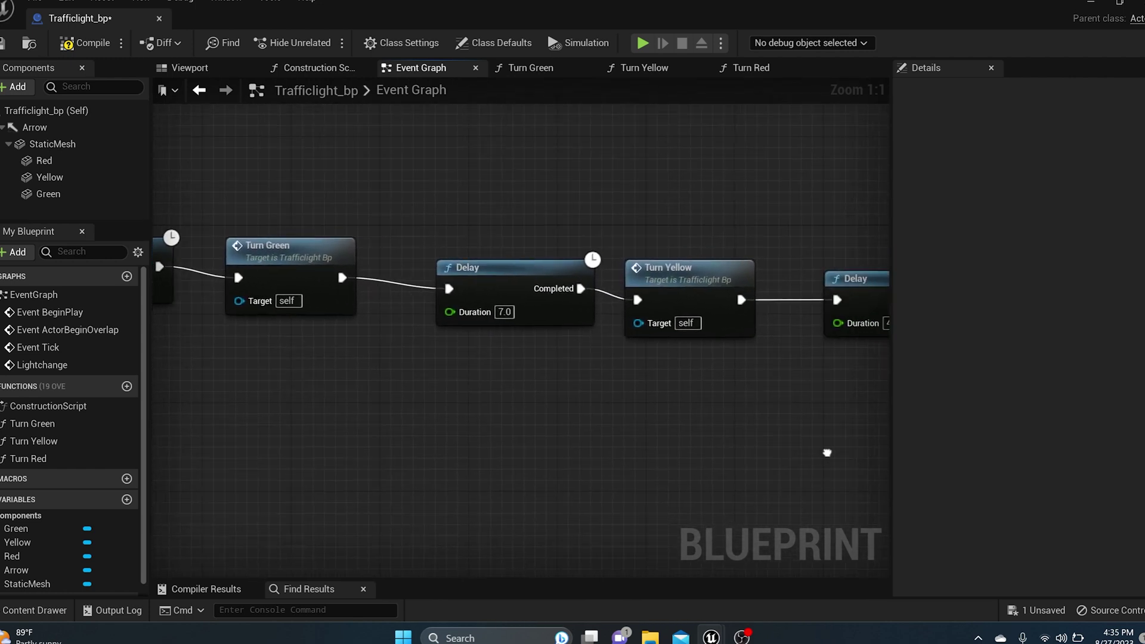
right_click_drag(825, 455, 324, 452)
left_click_drag(468, 301, 525, 302)
type("turn")
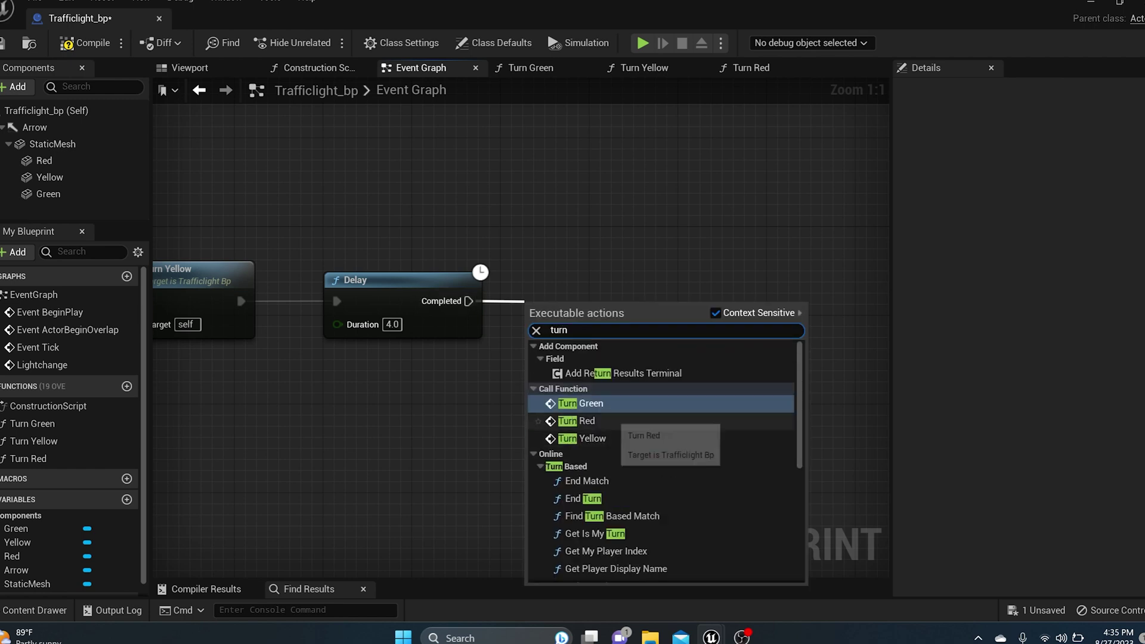
left_click(587, 422)
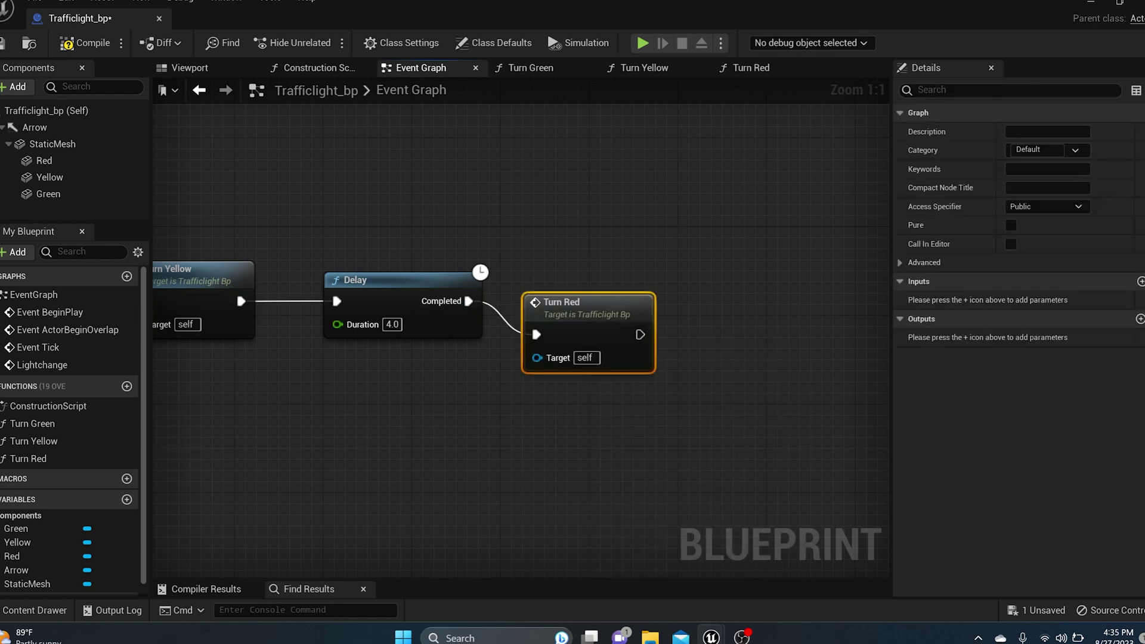
right_click_drag(542, 265, 611, 218)
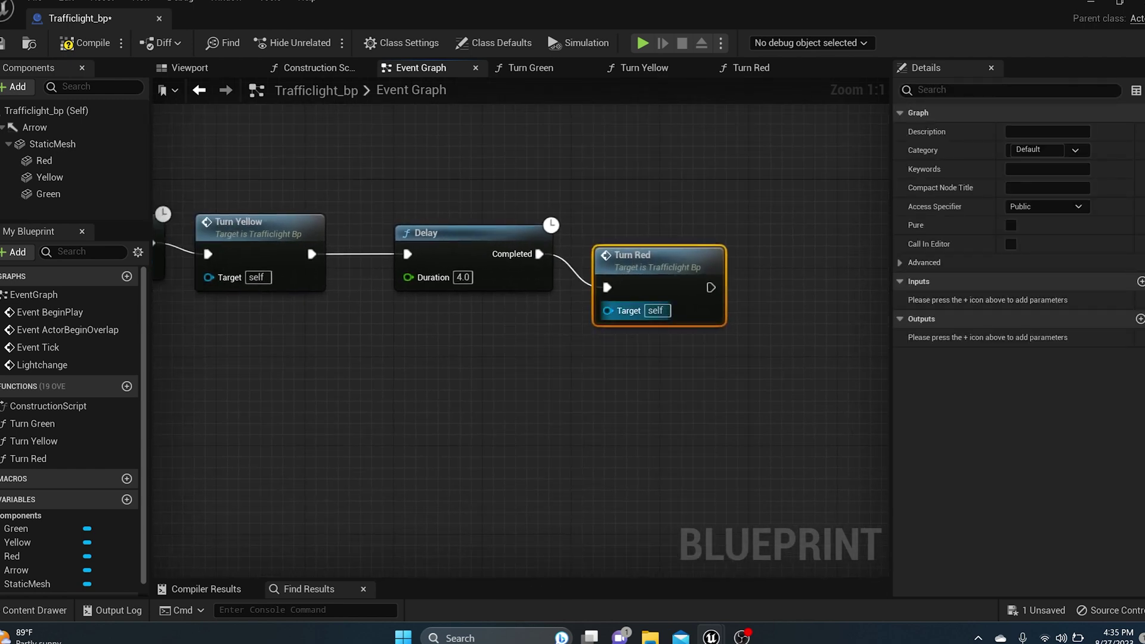
- Set the Duration of the first Delay, directly after the Lightchange event, to 5 seconds
right_click_drag(352, 397, 1144, 397)
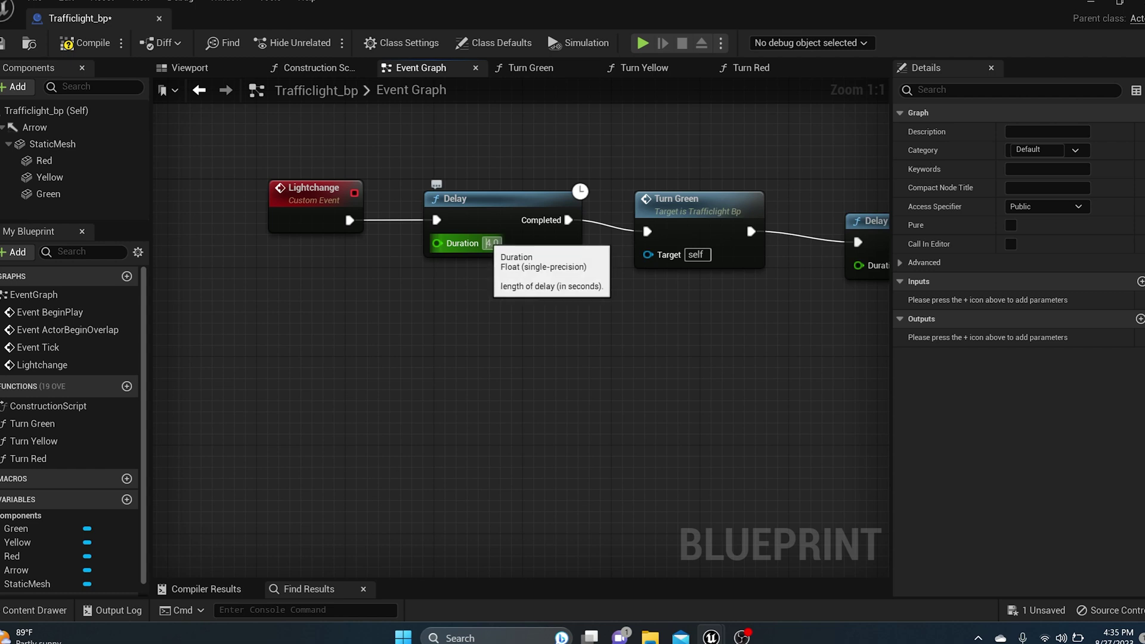
left_click(493, 243)
left_click(627, 346)
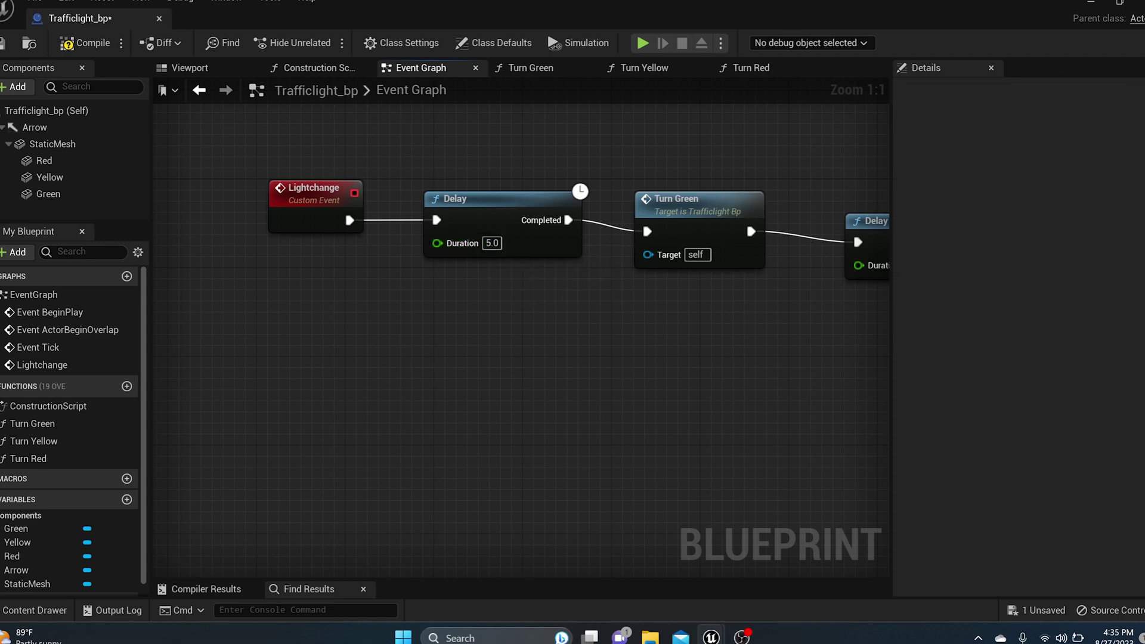
- Examine the node chain from the Lightchange event through to Turn Red's open execution output
right_click_drag(626, 346, 0, 316)
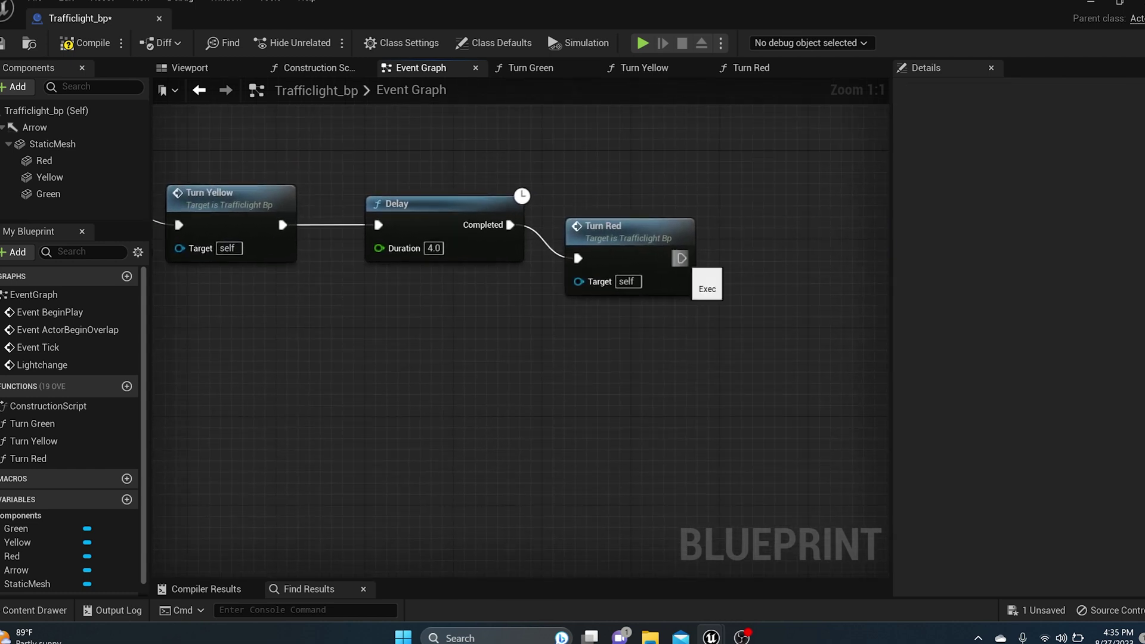
scroll(682, 258, "down", 5)
scroll(682, 259, "up", 4)
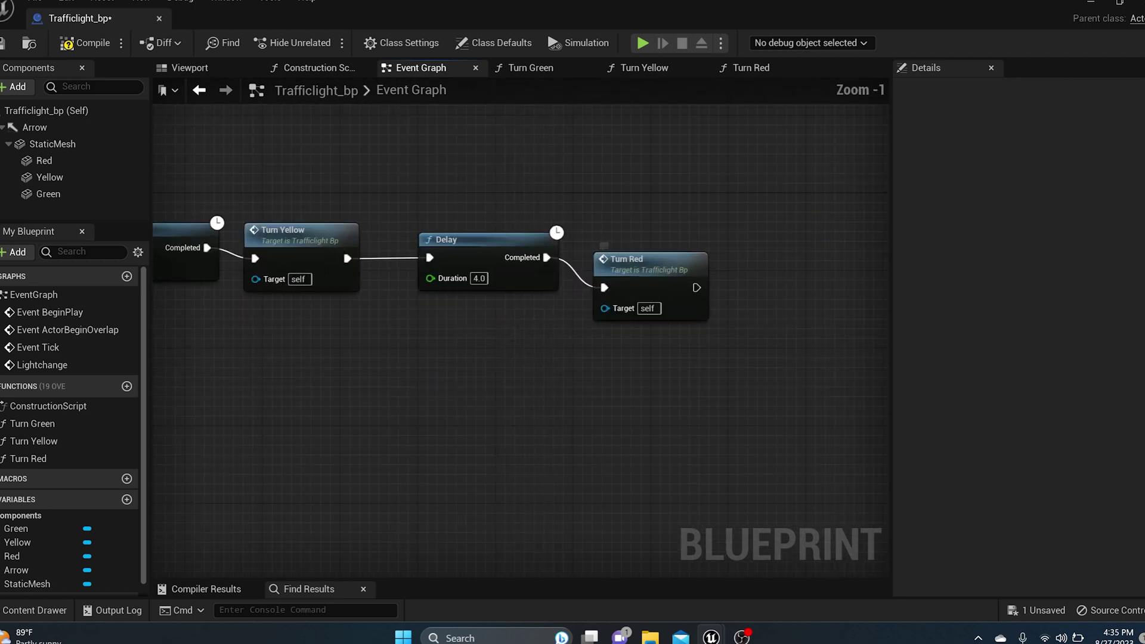
left_click_drag(696, 287, 853, 310)
right_click_drag(748, 384, 128, 397)
right_click_drag(395, 375, 788, 375)
scroll(343, 384, "down", 2)
right_click_drag(421, 348, 539, 339)
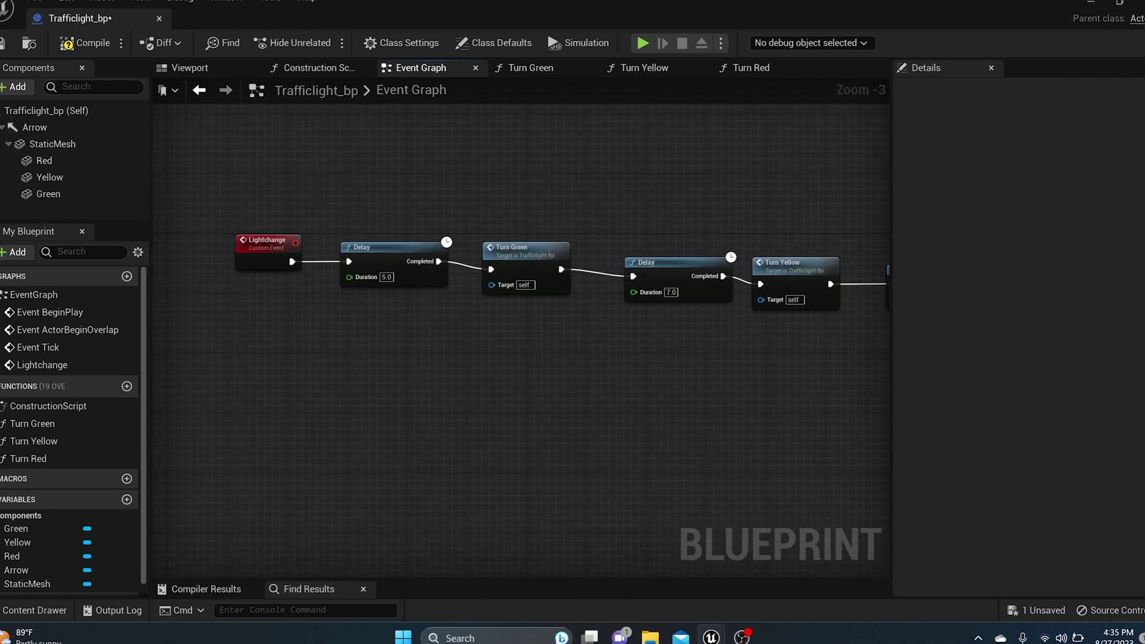
scroll(270, 259, "up", 3)
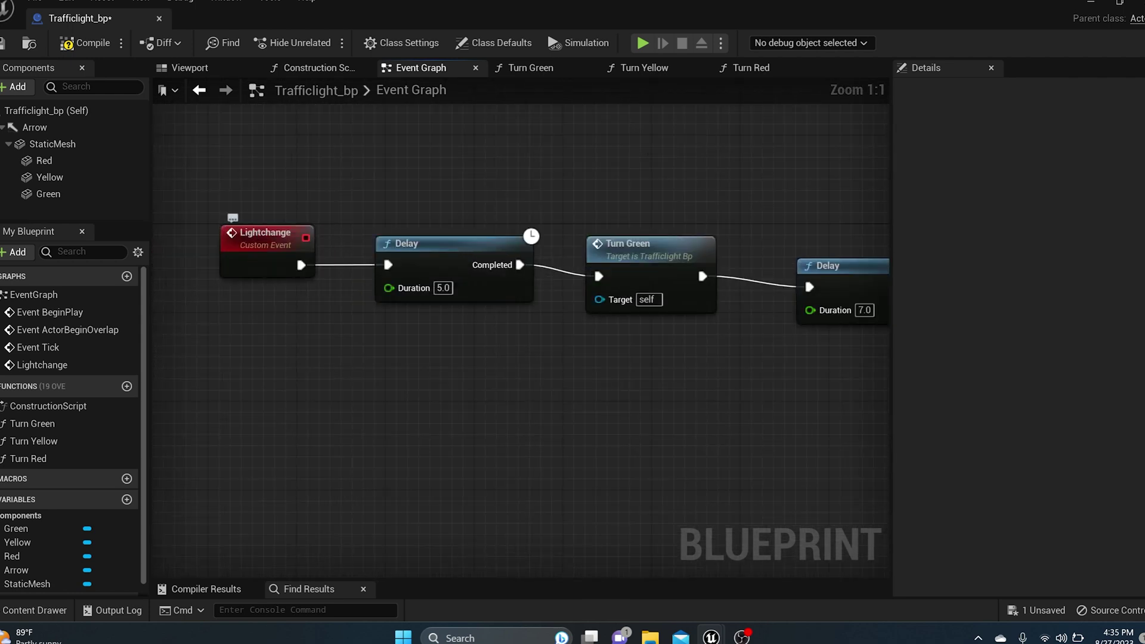
scroll(402, 364, "down", 4)
scroll(235, 288, "up", 4)
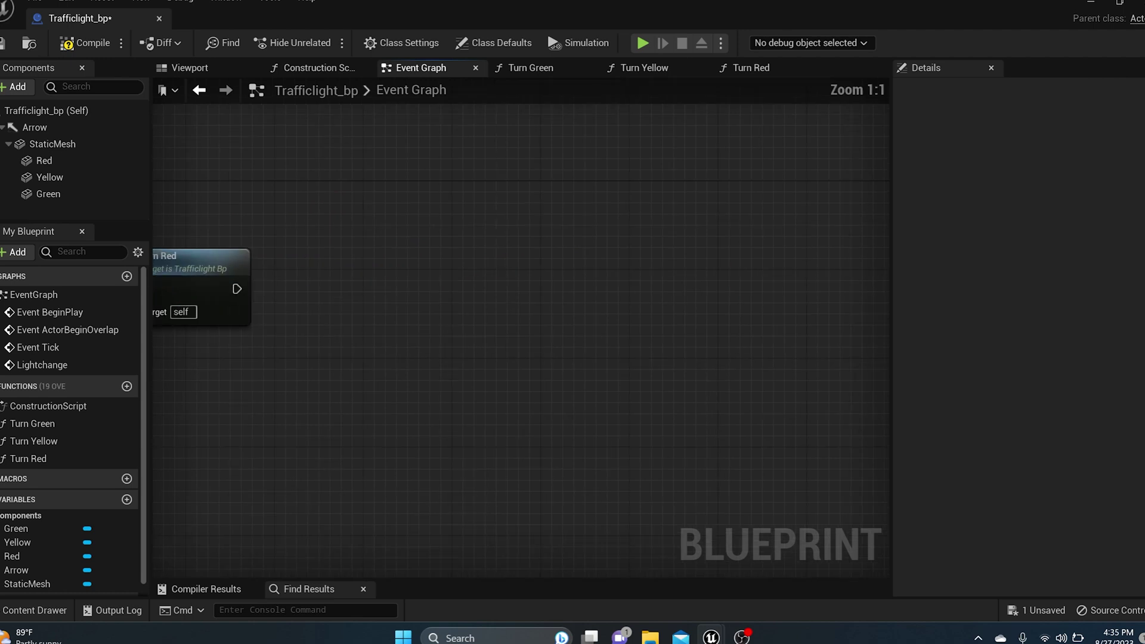
- Add a Lightchange call connected to Turn Red's execution output and align it with the Turn Red node
left_click_drag(236, 289, 311, 287)
type("li")
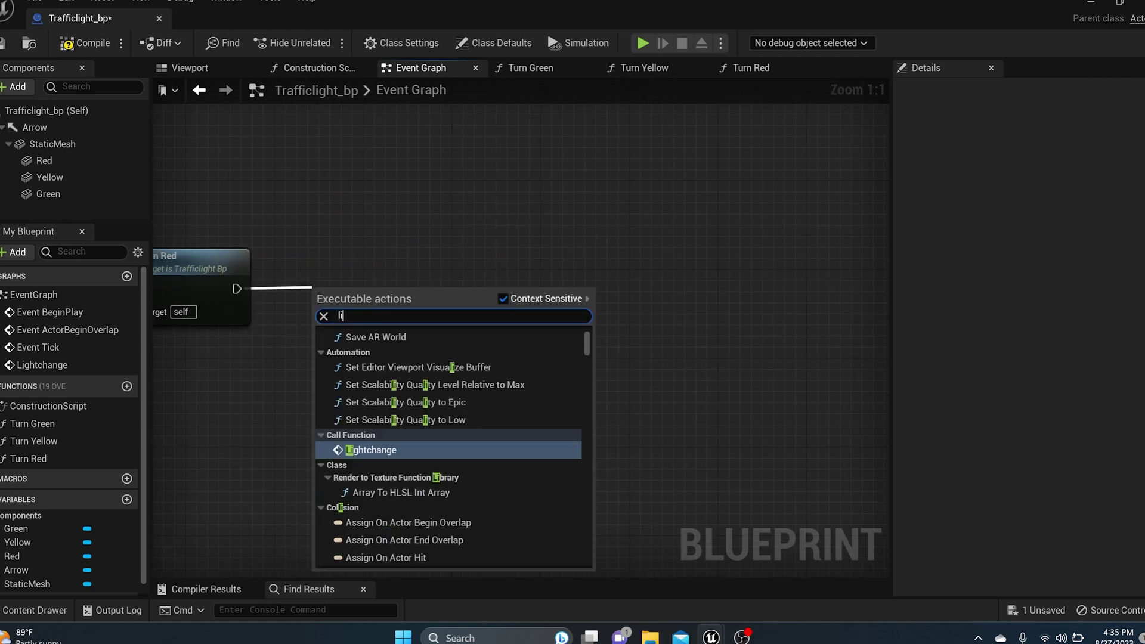
type("ghtchange")
key("Return")
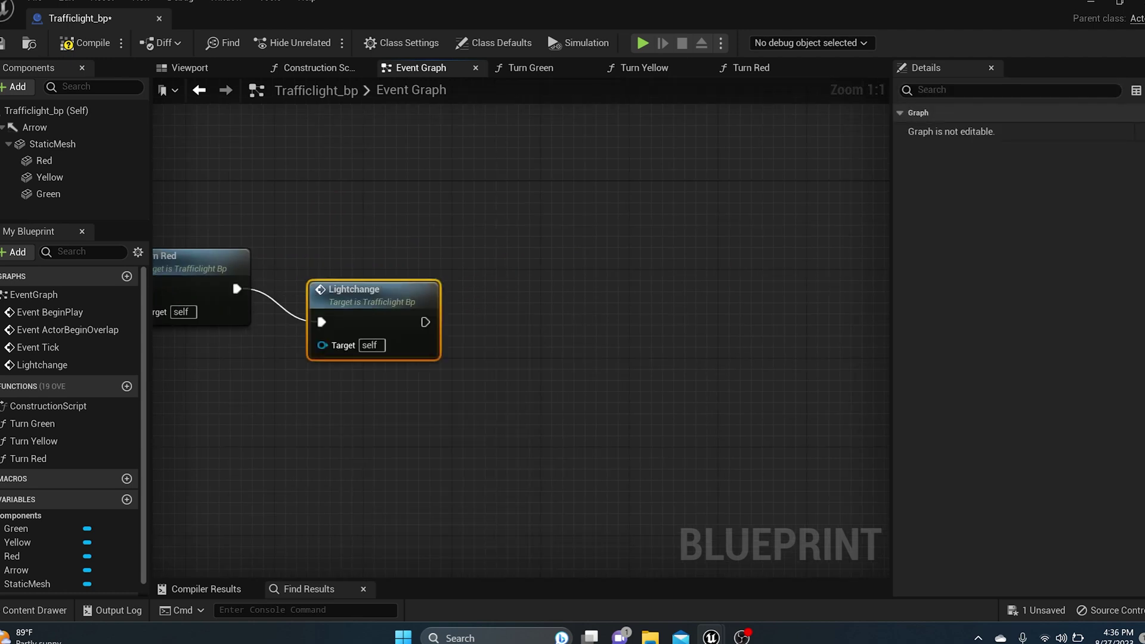
scroll(232, 278, "down", 2)
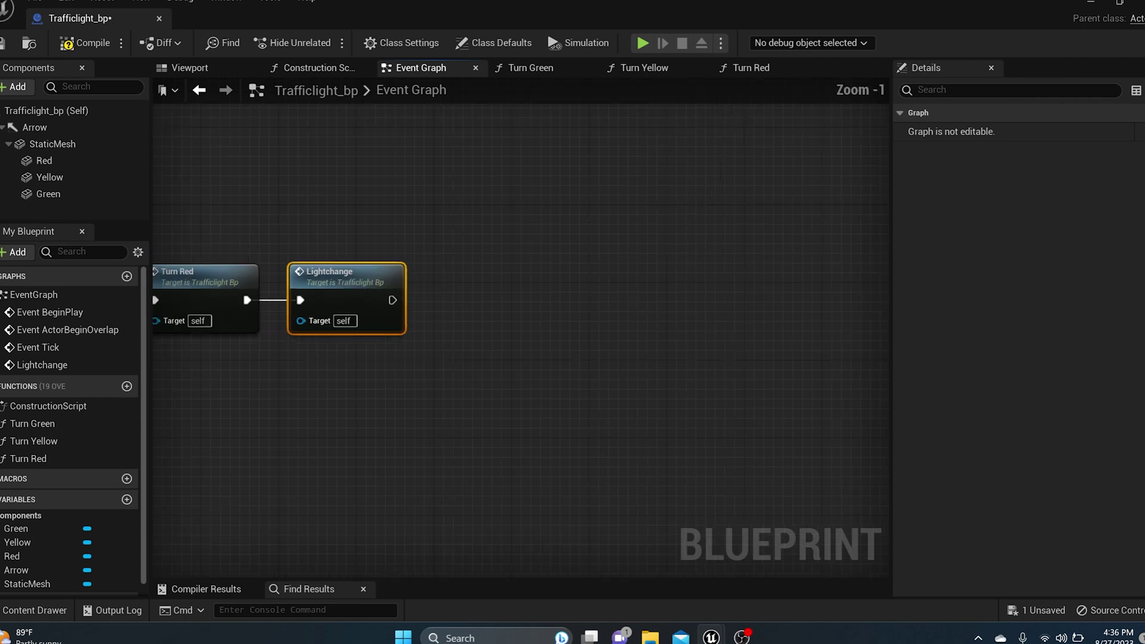
- Move Event BeginPlay directly above the Lightchange event and connect its execution output to the first Delay
right_click_drag(324, 369, 1068, 339)
right_click_drag(170, 313, 394, 334)
scroll(254, 359, "down", 2)
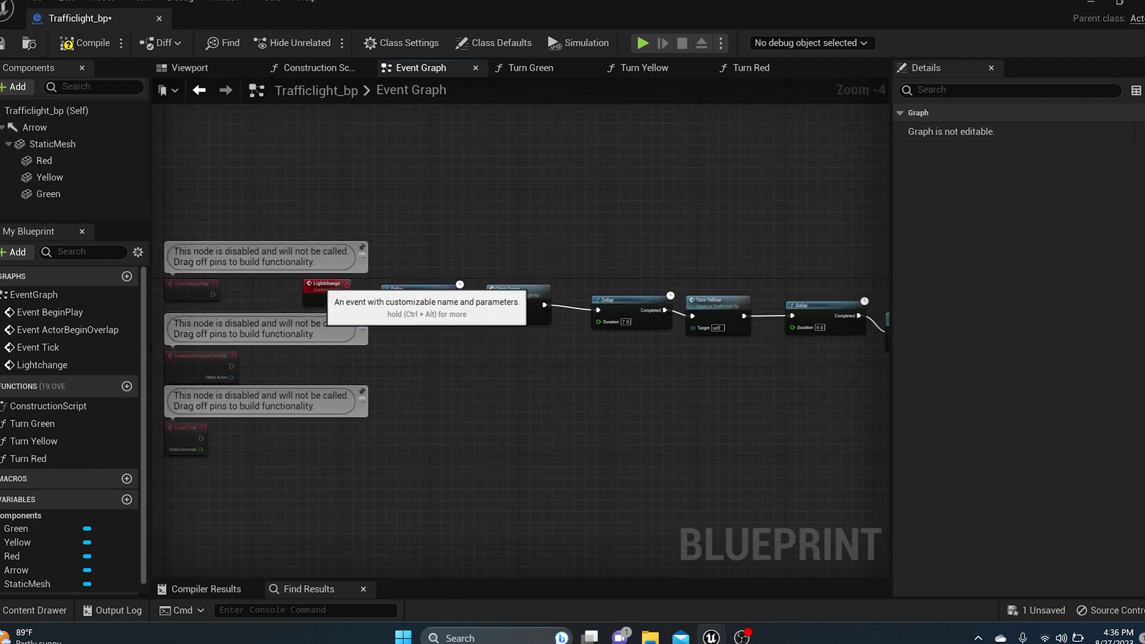
left_click(325, 285)
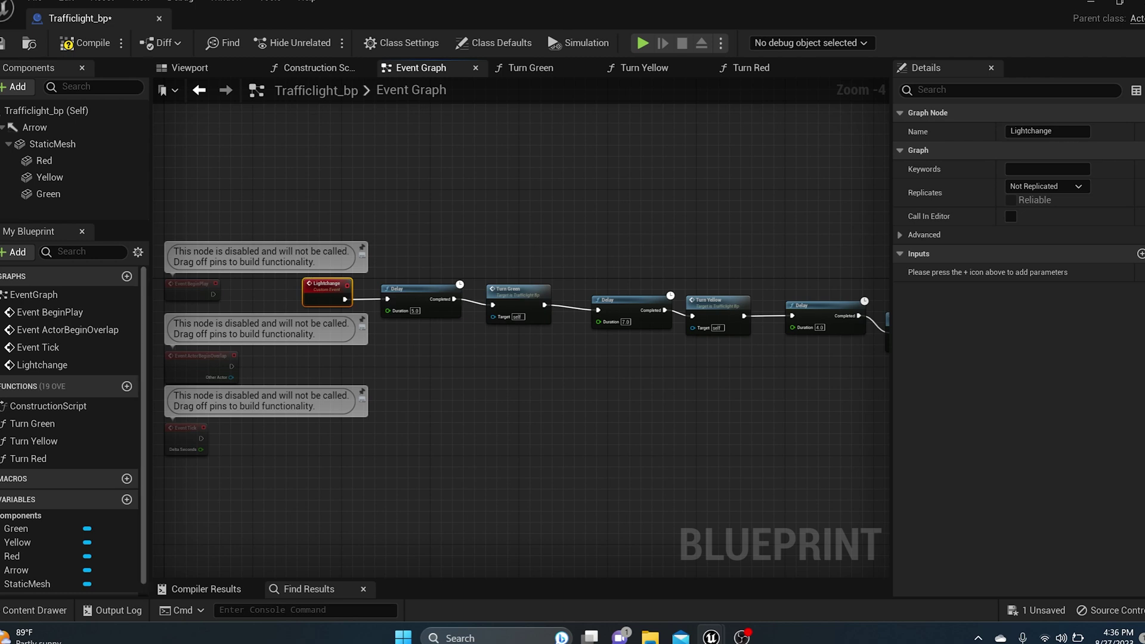
left_click_drag(190, 284, 329, 234)
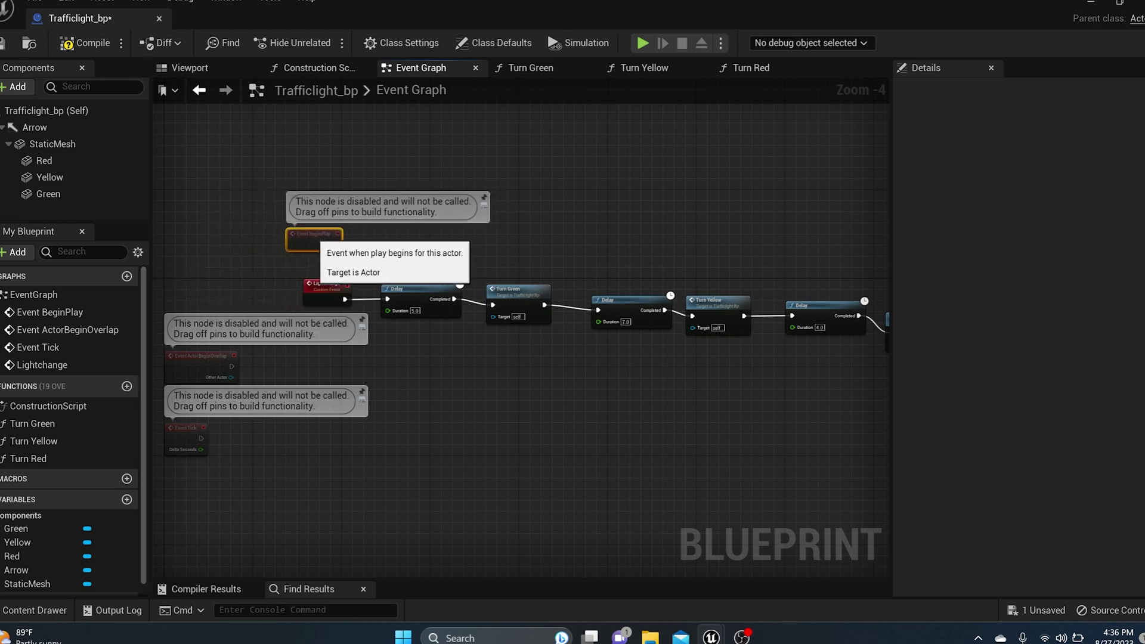
scroll(377, 251, "up", 4)
left_click_drag(399, 348, 294, 239)
left_click_drag(221, 221, 252, 254)
- Check the complete light sequence from Event BeginPlay to the Lightchange call, and compile and save the Blueprint
right_click_drag(398, 258, 235, 221)
right_click_drag(689, 274, 154, 212)
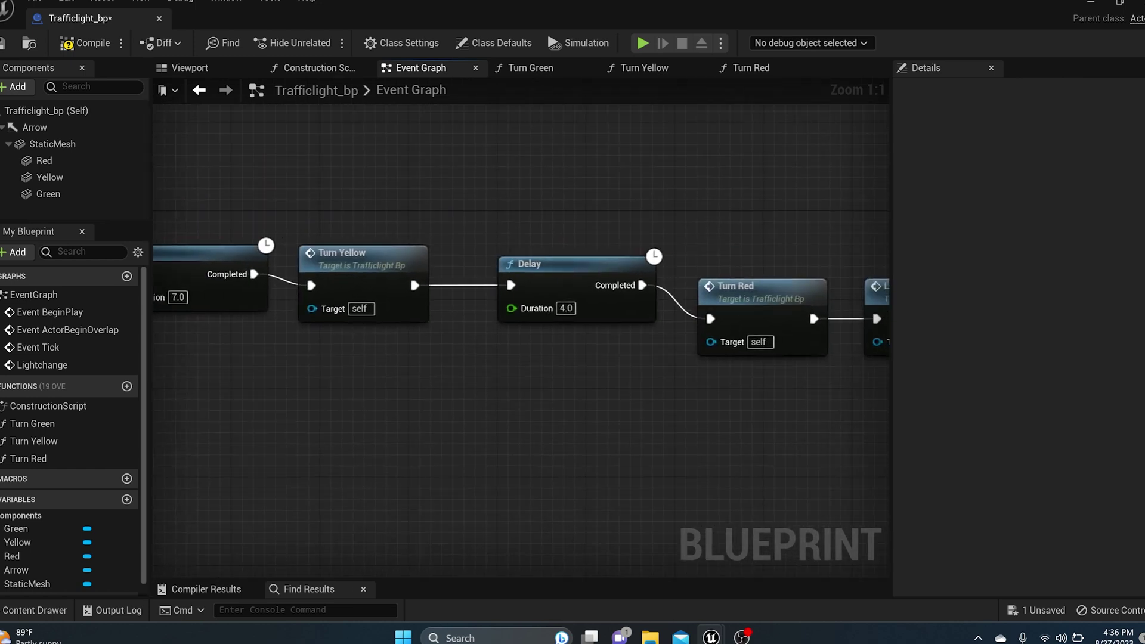
right_click_drag(810, 308, 478, 335)
right_click_drag(523, 273, 887, 227)
right_click_drag(381, 263, 816, 327)
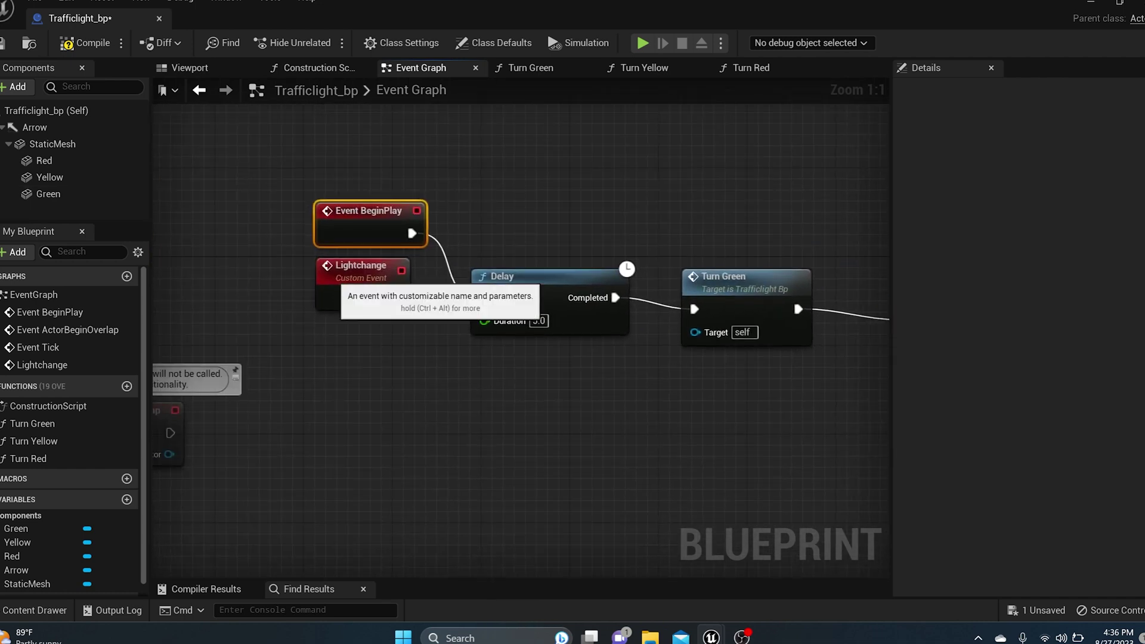
right_click_drag(610, 286, 531, 286)
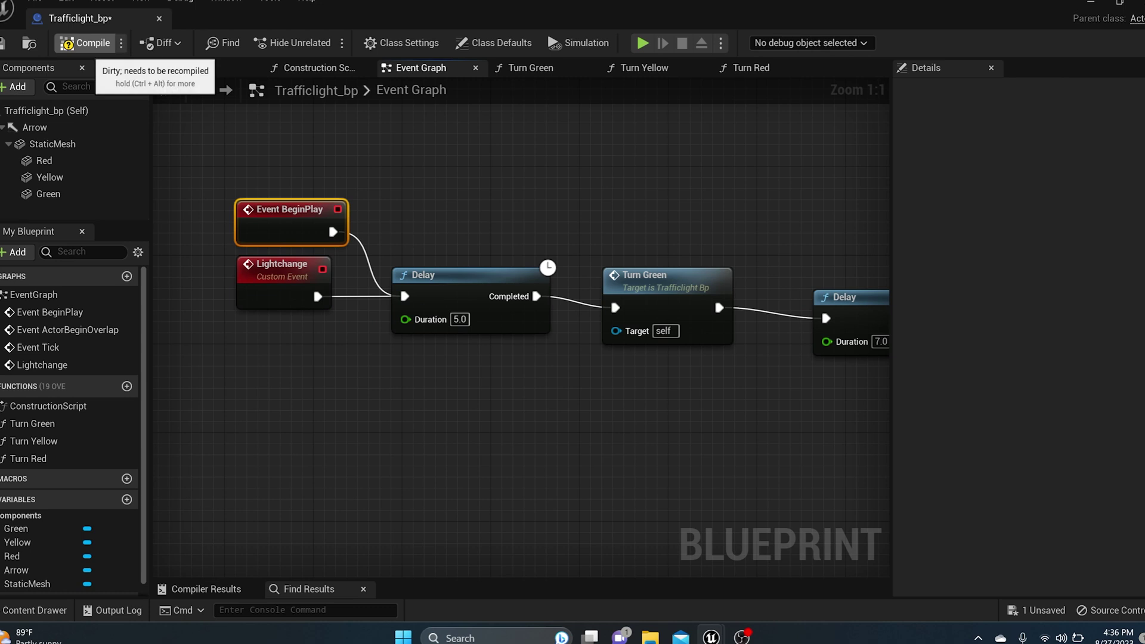
left_click(83, 43)
left_click(3, 43)
right_click_drag(543, 181, 530, 127)
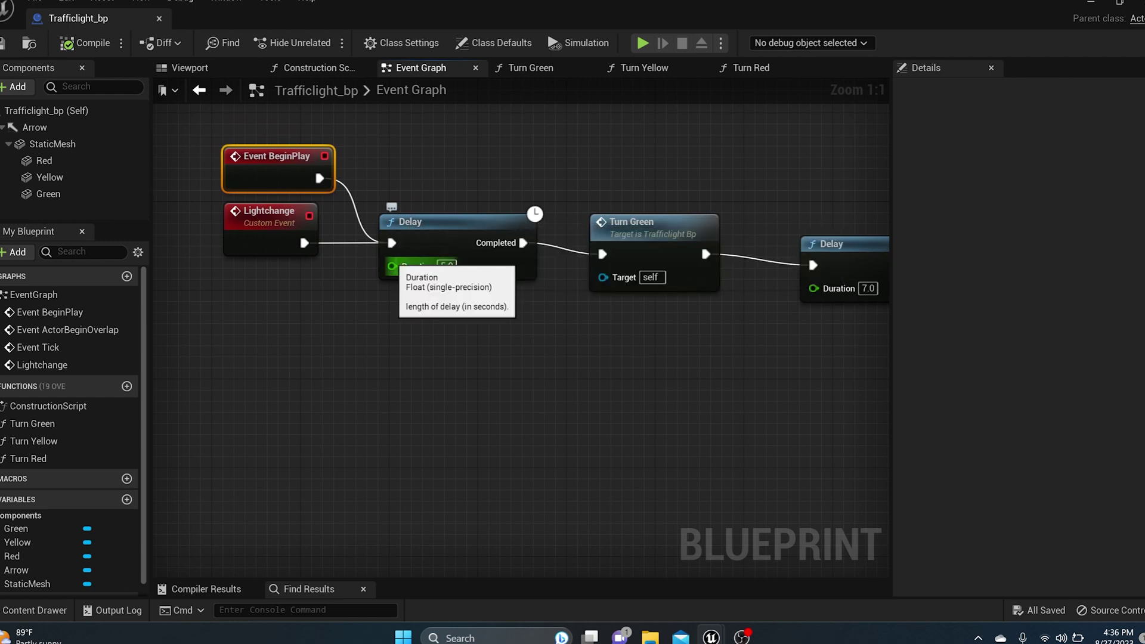
right_click(393, 266)
left_click(450, 296)
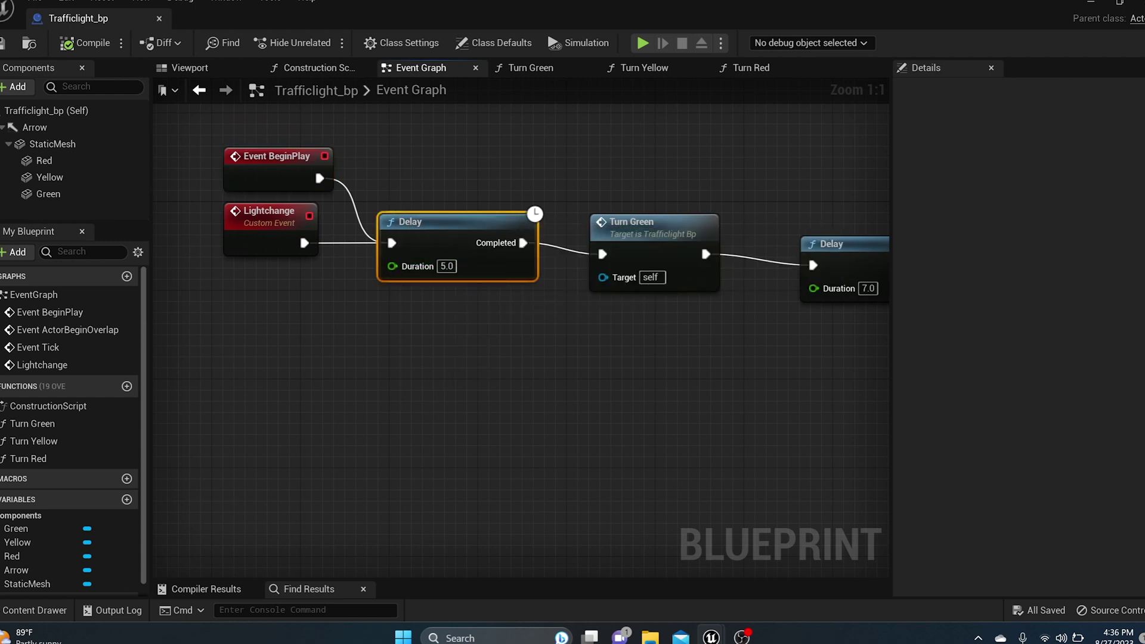
- Promote the first Delay's Duration to a float variable named RtoG and place its node below the Lightchange event
left_click_drag(293, 230, 303, 325)
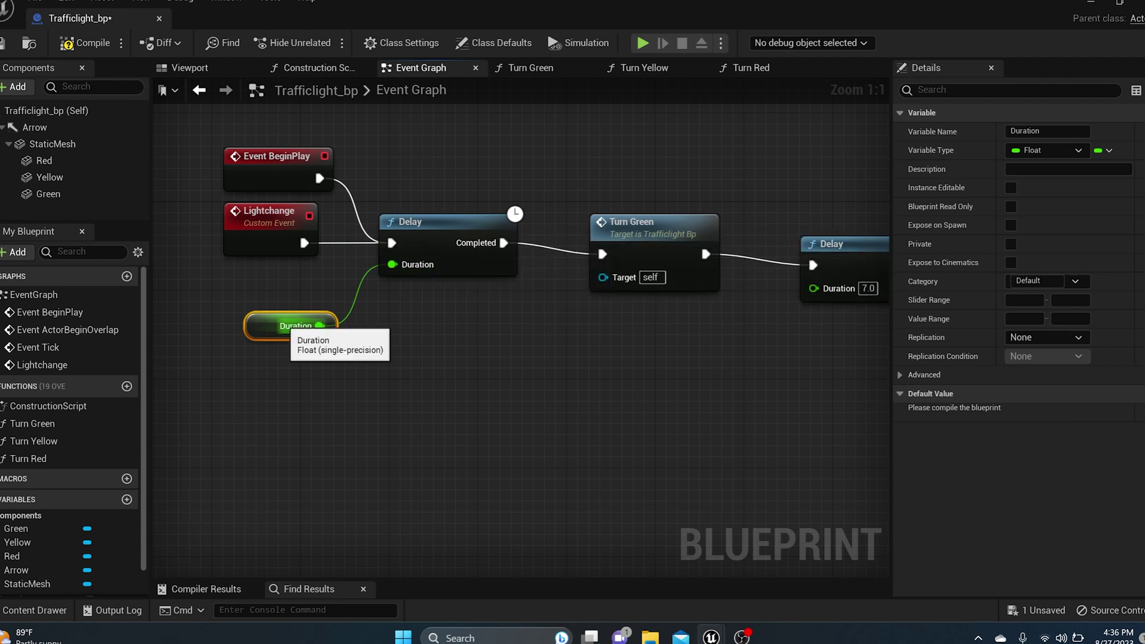
left_click(1048, 131)
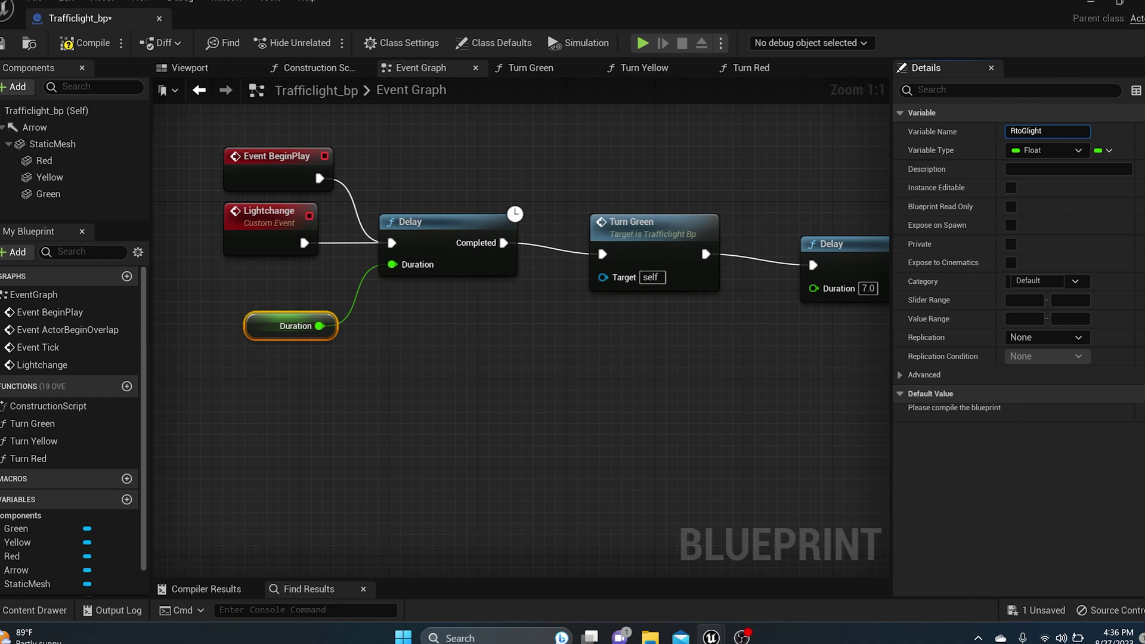
key("Return")
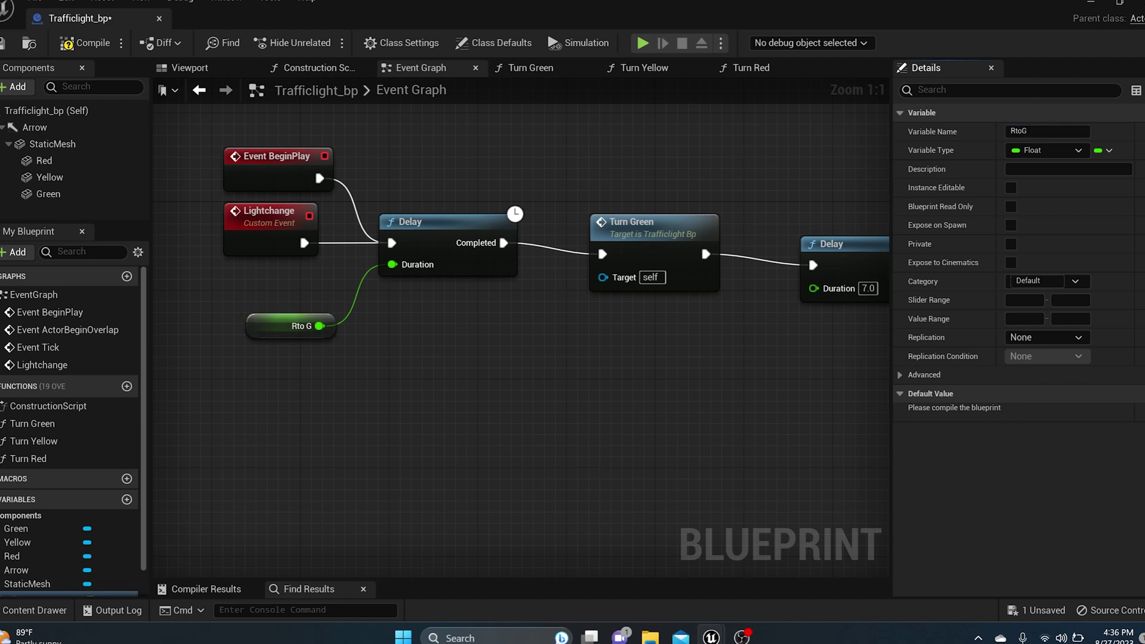
- Promote the Duration of the Delay before Turn Yellow to a variable named GtoY and place its node below Turn Green
right_click_drag(807, 254, 518, 231)
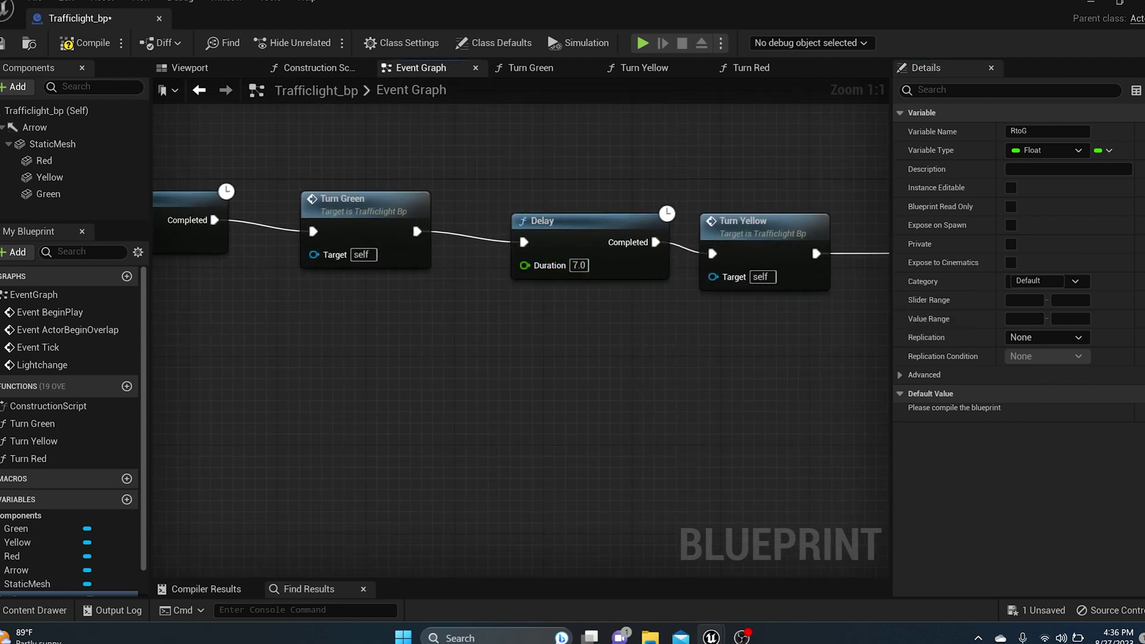
right_click(526, 266)
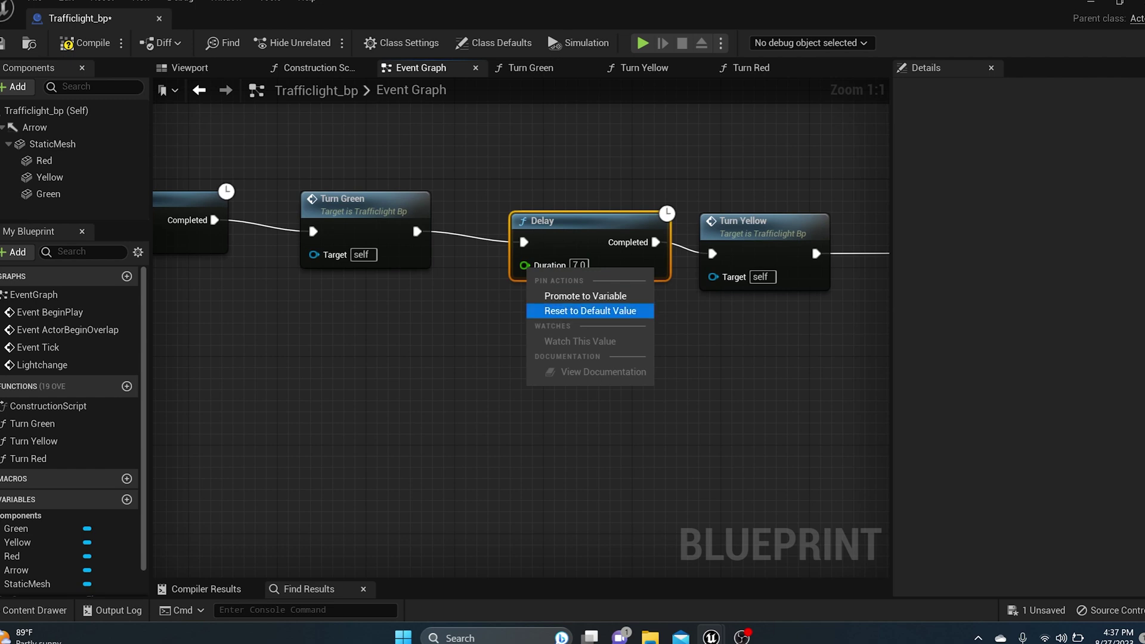
left_click(585, 296)
left_click_drag(416, 230, 428, 384)
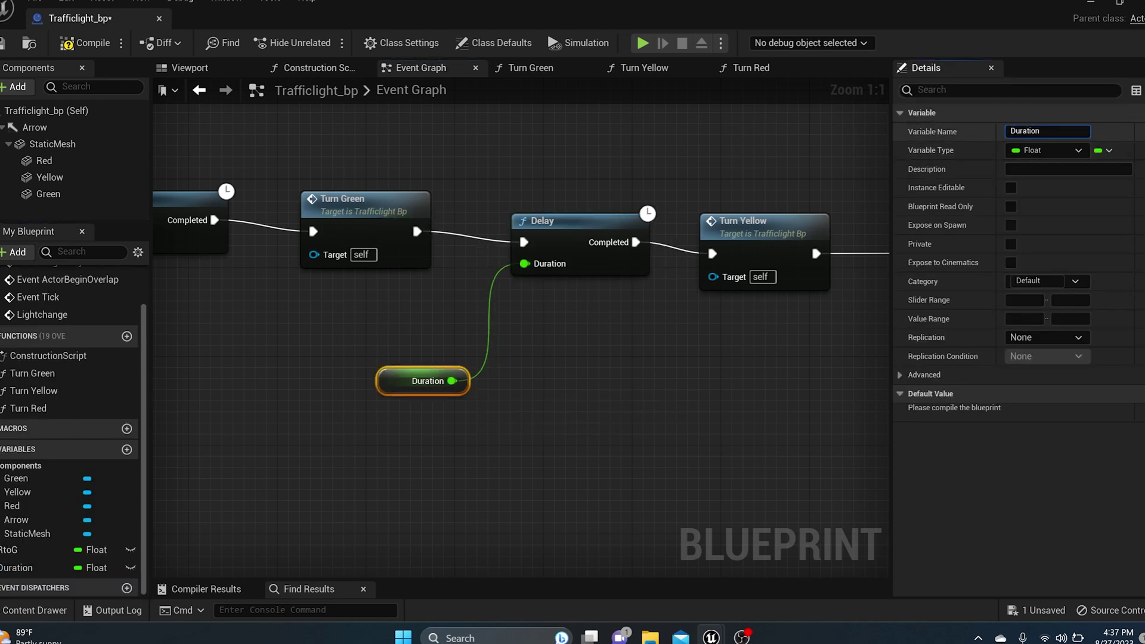
left_click(1026, 131)
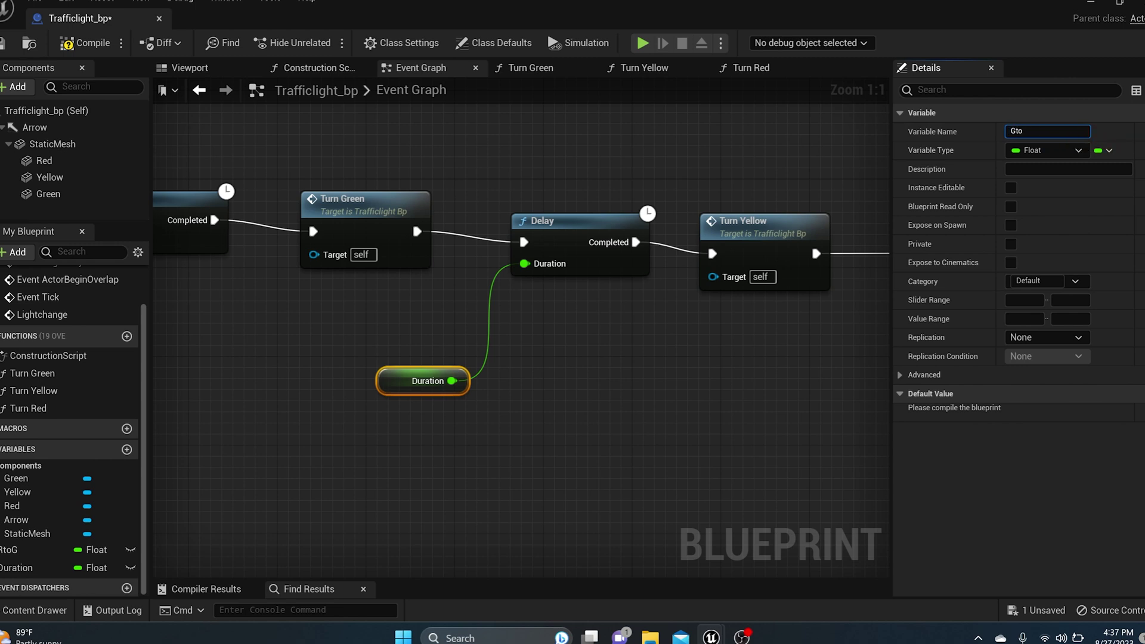
key("Return")
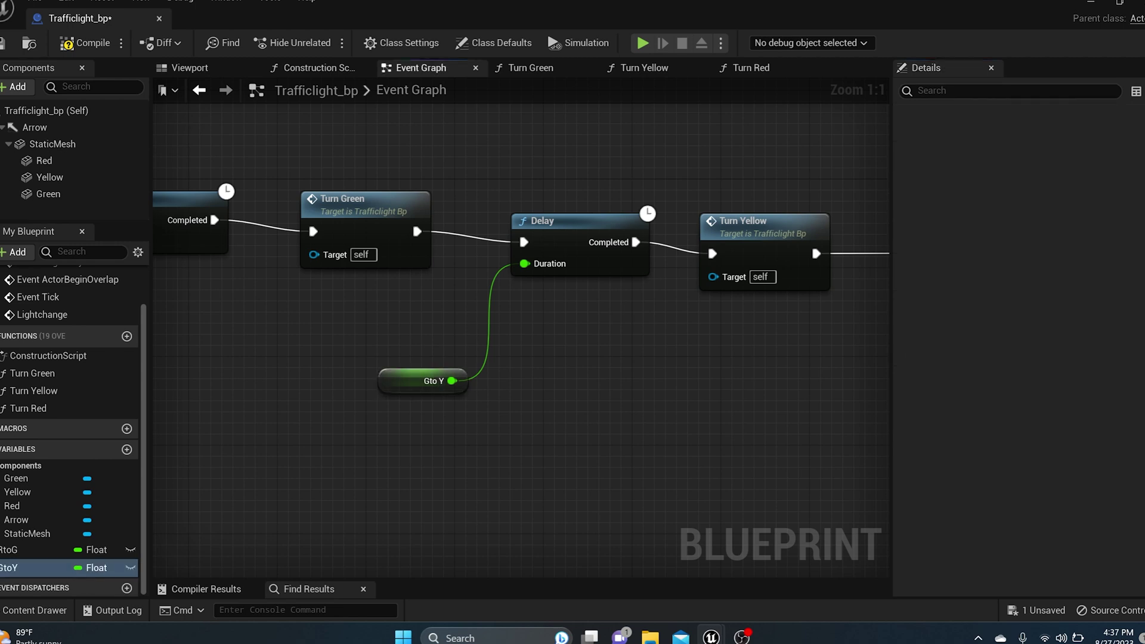
- Promote the Duration of the Delay before Turn Red to a variable named YtoR and place its node below Turn Yellow
right_click_drag(761, 355, 417, 346)
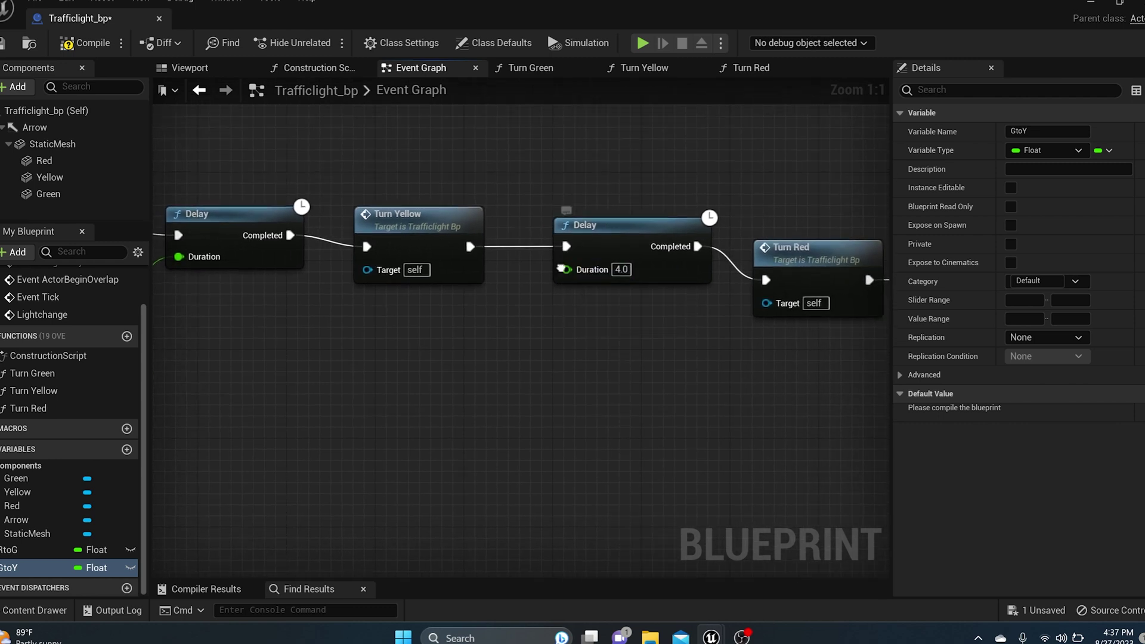
right_click(567, 266)
left_click(620, 295)
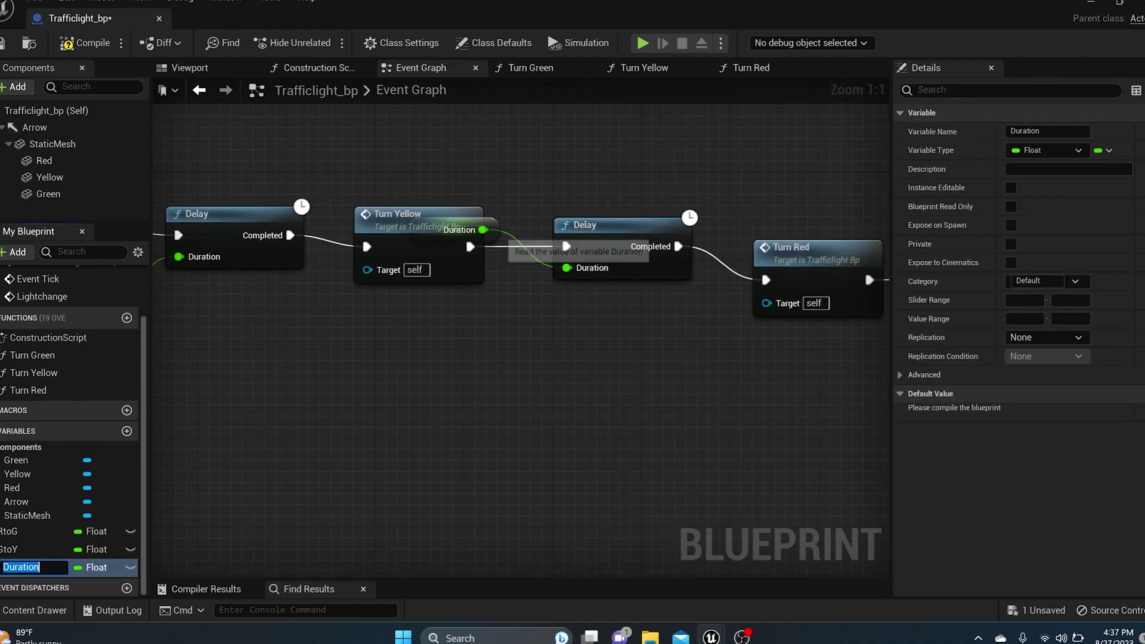
left_click_drag(458, 230, 453, 364)
left_click_drag(1045, 131, 993, 131)
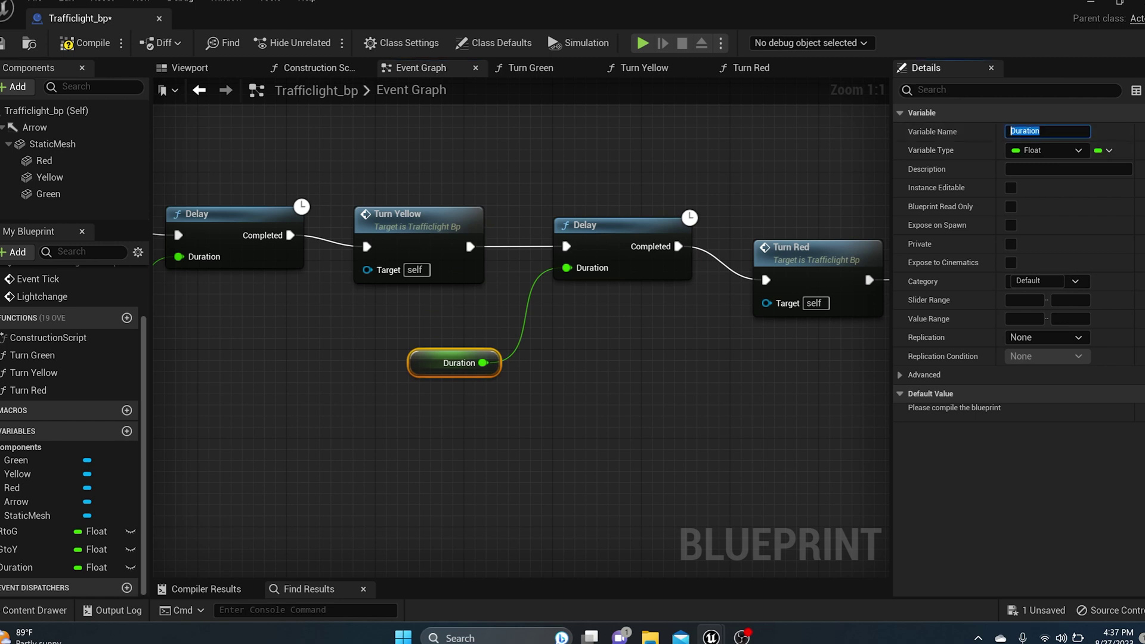
type("YtoR")
key("Return")
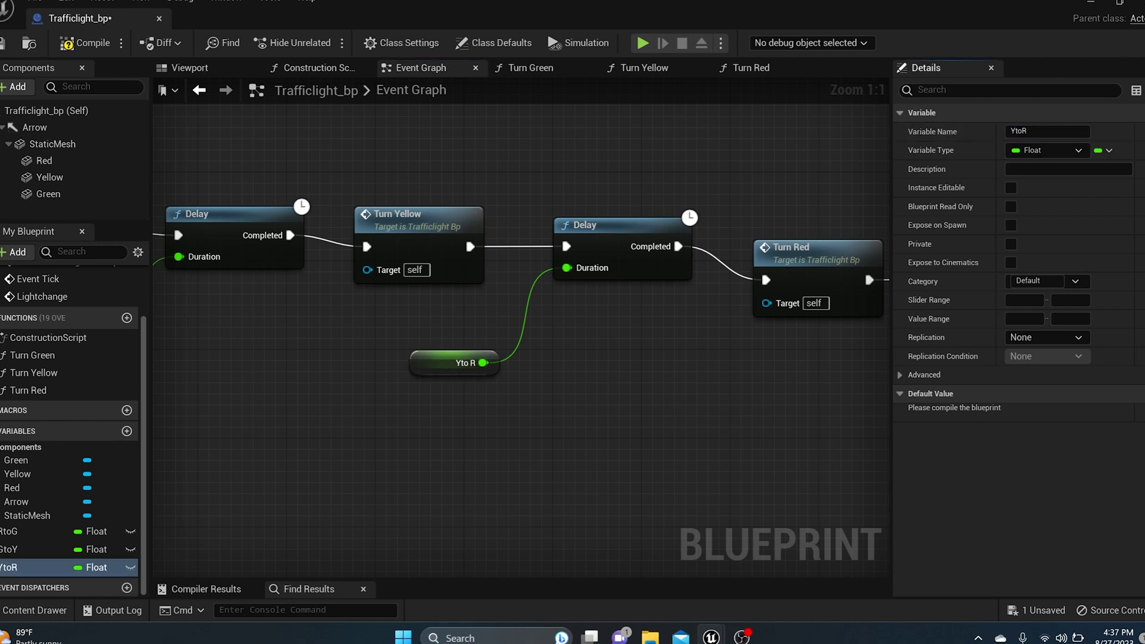
- Compile and save the Blueprint with its three new duration variables
right_click_drag(715, 381, 916, 329)
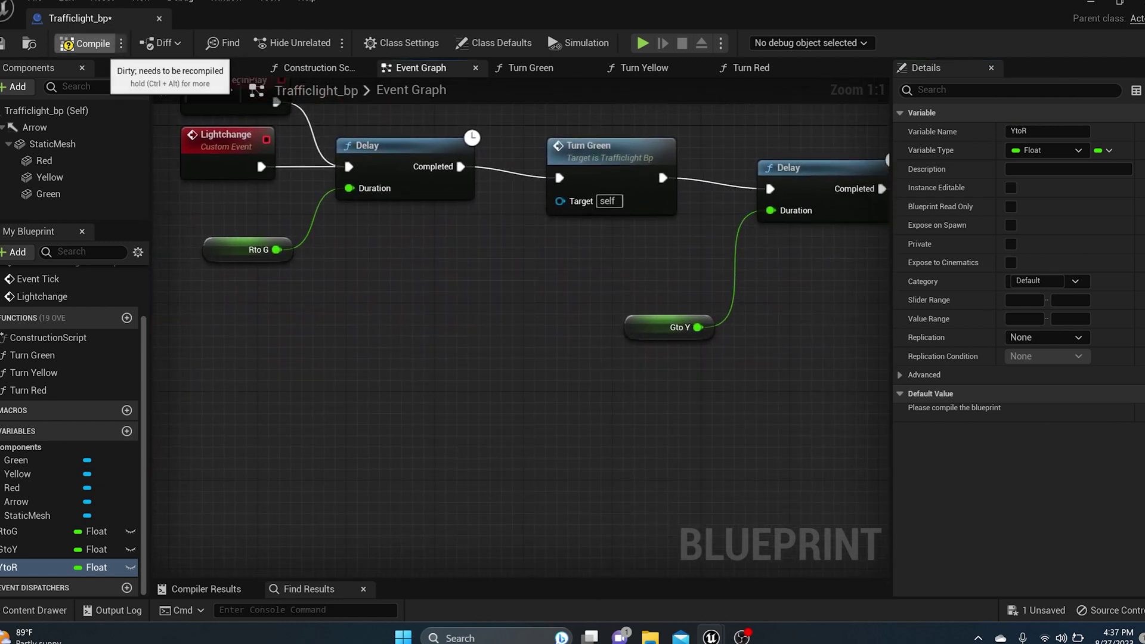
left_click(85, 43)
left_click(2, 43)
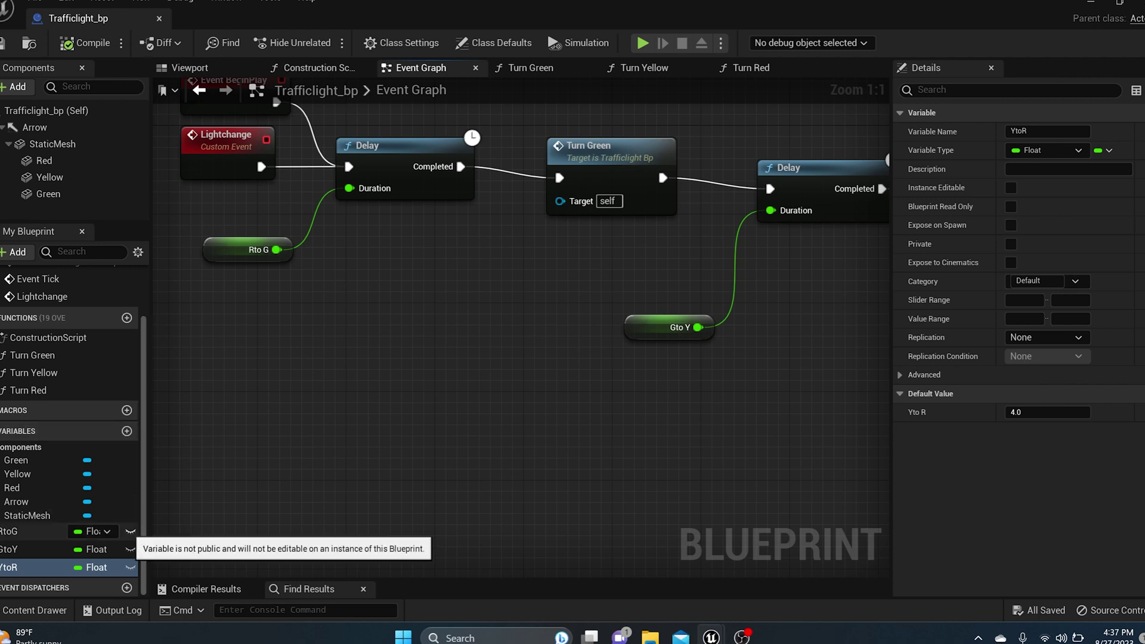
- Make the RtoG, GtoY and YtoR variables instance editable, and compile and save the Blueprint
left_click(130, 532)
left_click(130, 550)
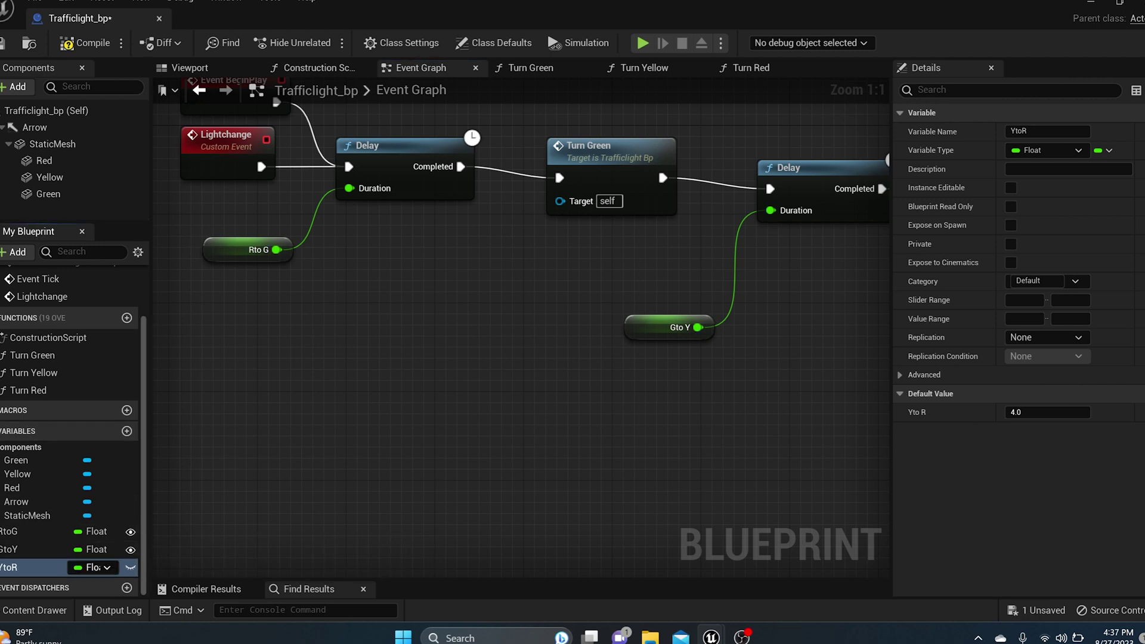
left_click(131, 567)
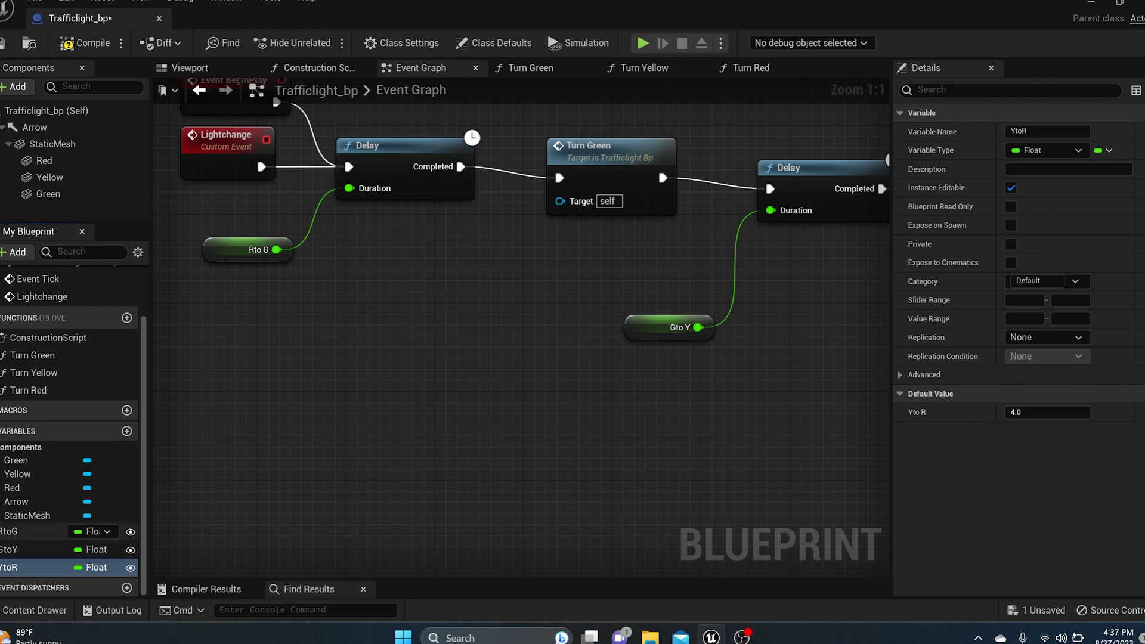
right_click_drag(835, 298, 315, 316)
right_click_drag(45, 274, 412, 271)
scroll(233, 262, "down", 3)
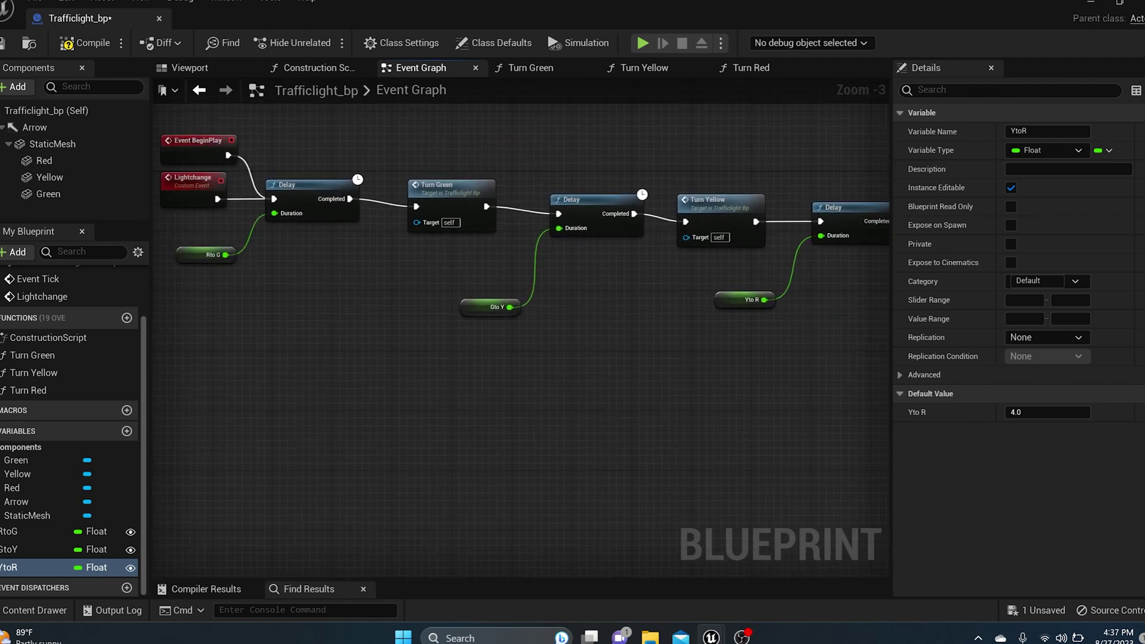
left_click(84, 43)
left_click(3, 43)
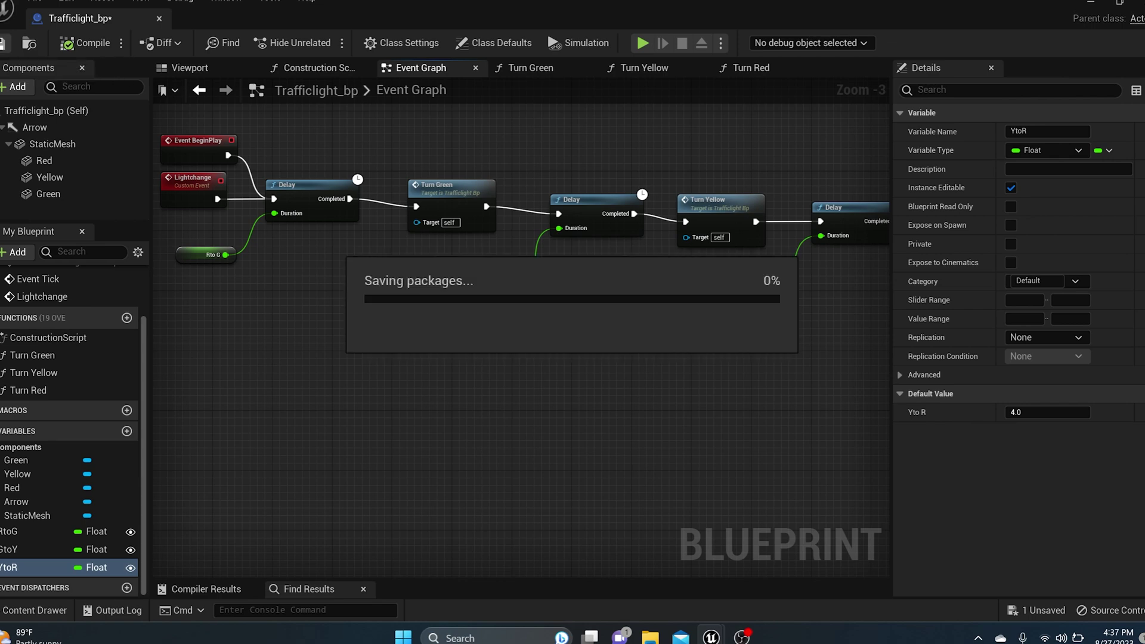
- Place a Trafficlight_bp from the trafficlight folder on the near end of the road and rotate it to about -90° around Z
left_click(159, 18)
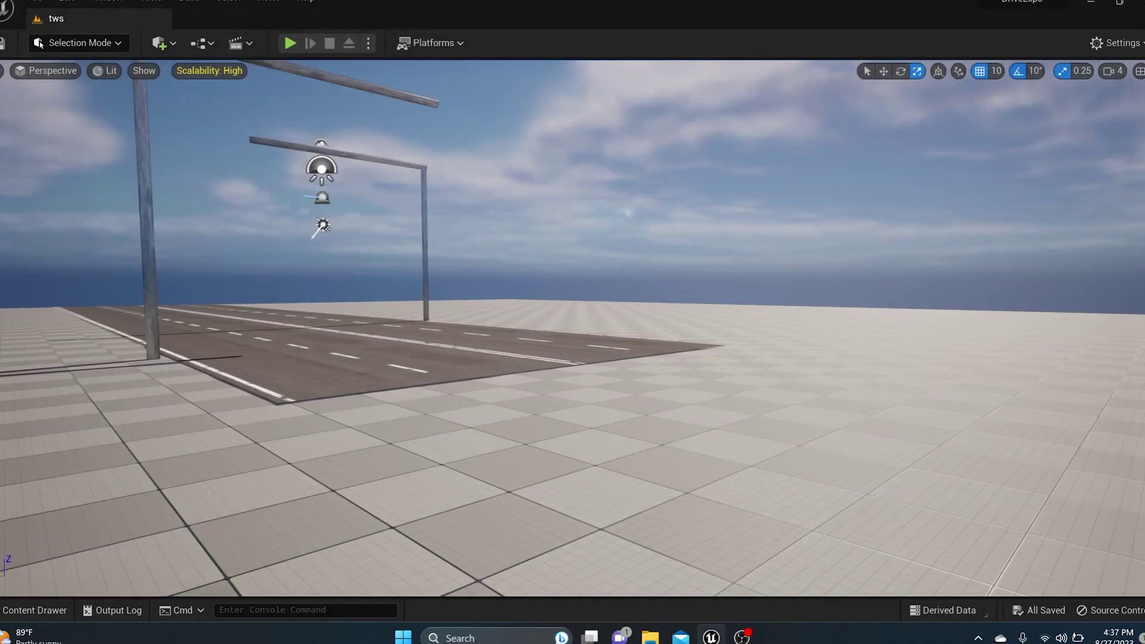
left_click(35, 610)
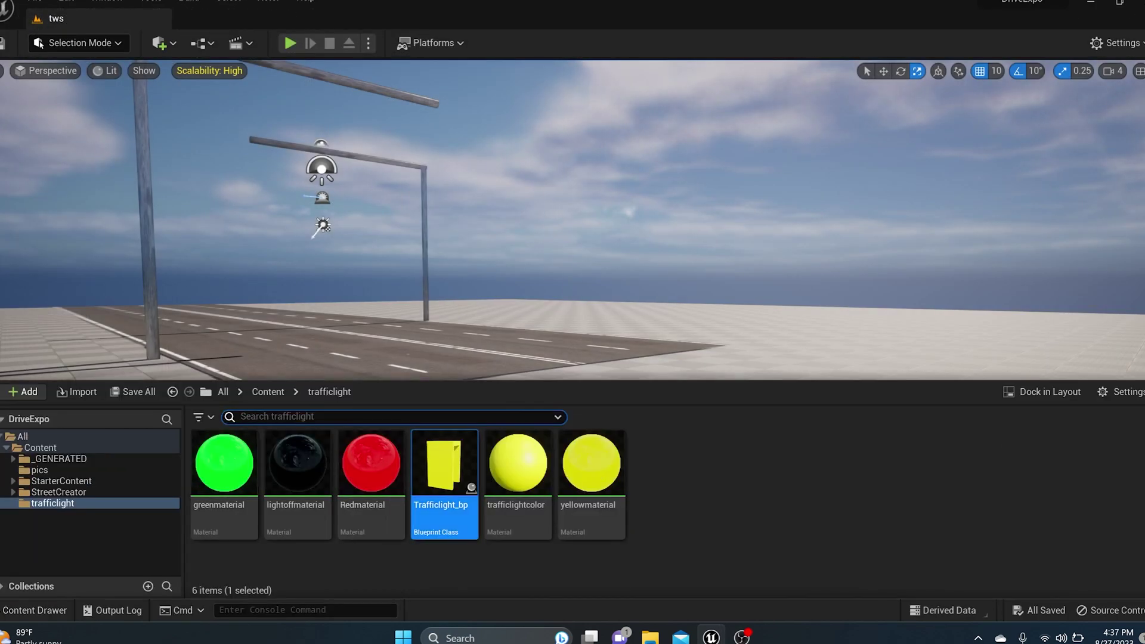
left_click_drag(445, 462, 296, 349)
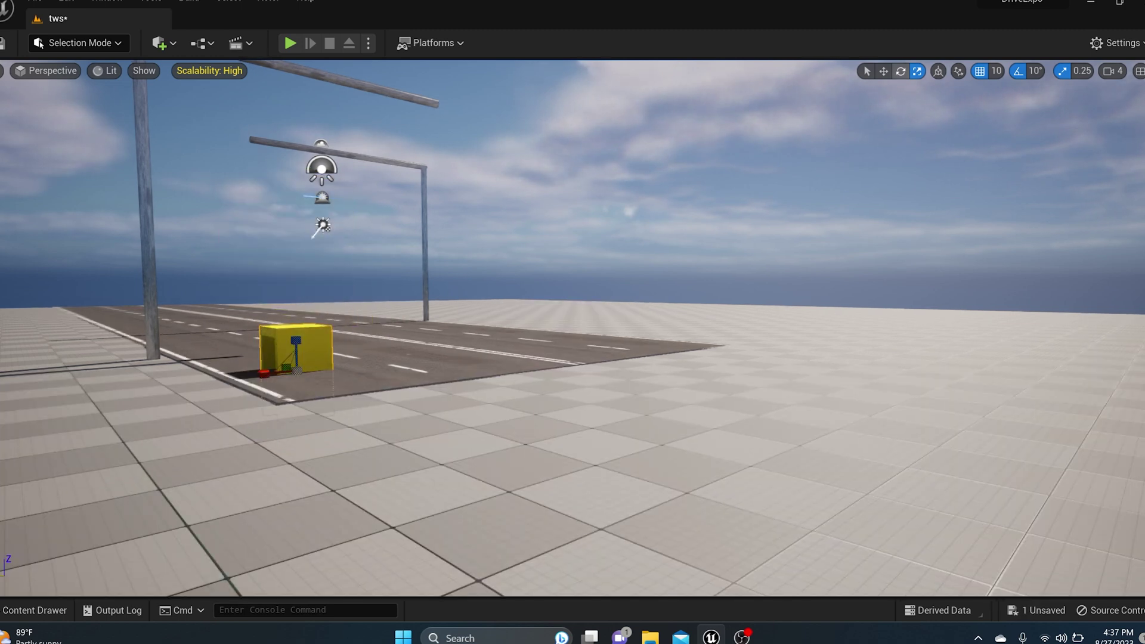
key("e")
left_click_drag(281, 377, 334, 379)
- Raise the traffic light to the height of the near pole's horizontal arm and move it over against that arm
key("w")
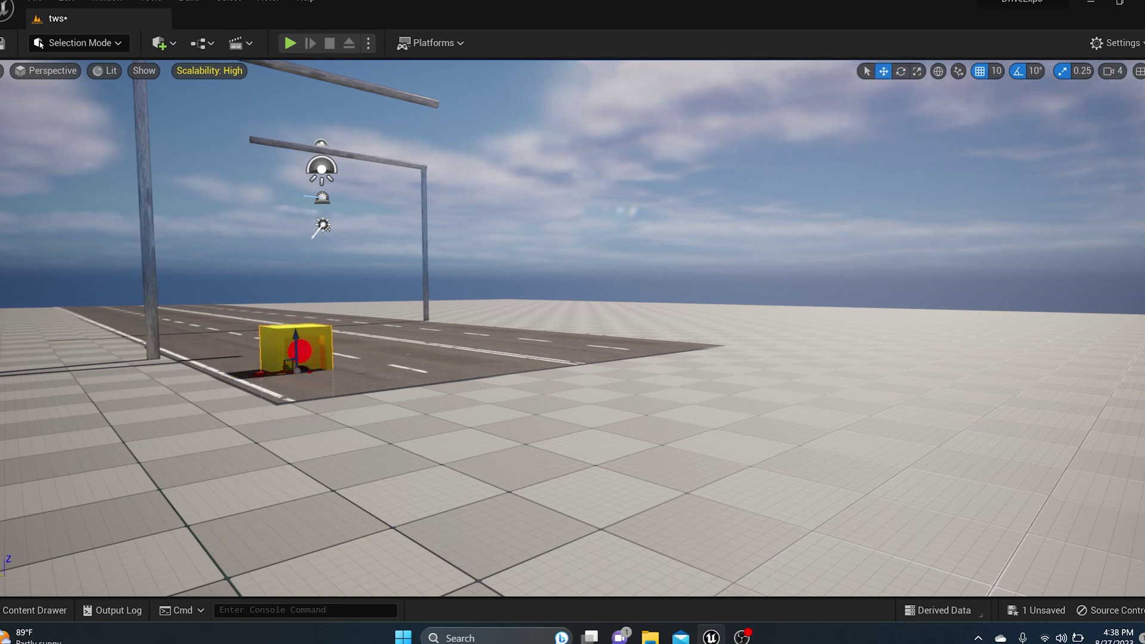
left_click_drag(296, 343, 286, 75)
right_click_drag(572, 322, 334, 381)
key("d")
key("w")
key("d")
key("w")
key("e")
key("s")
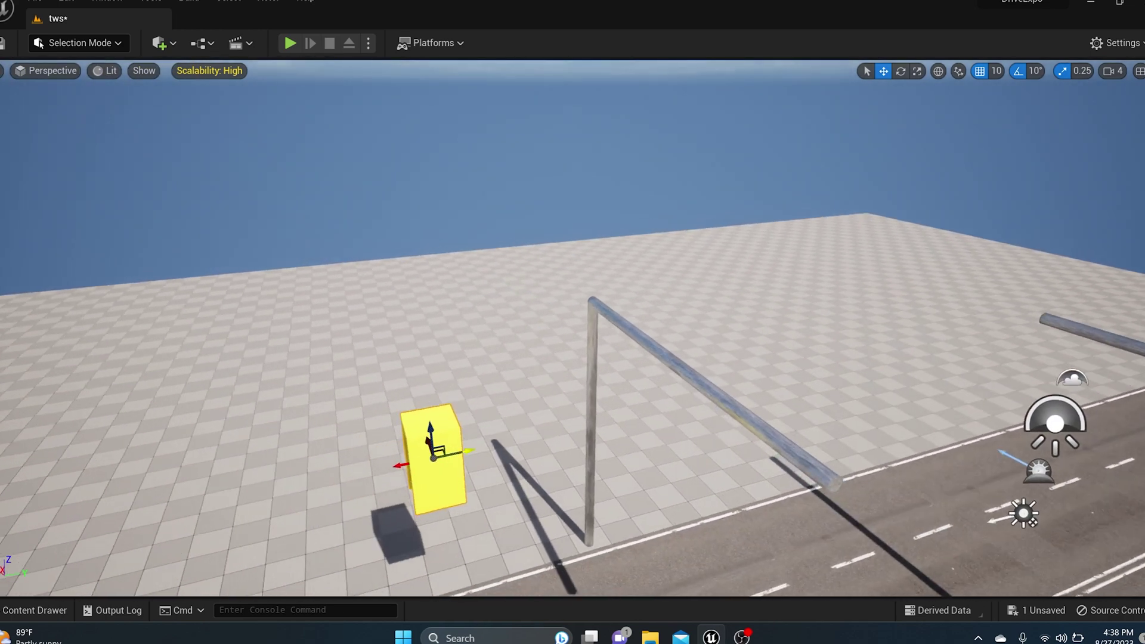
left_click_drag(470, 451, 677, 363)
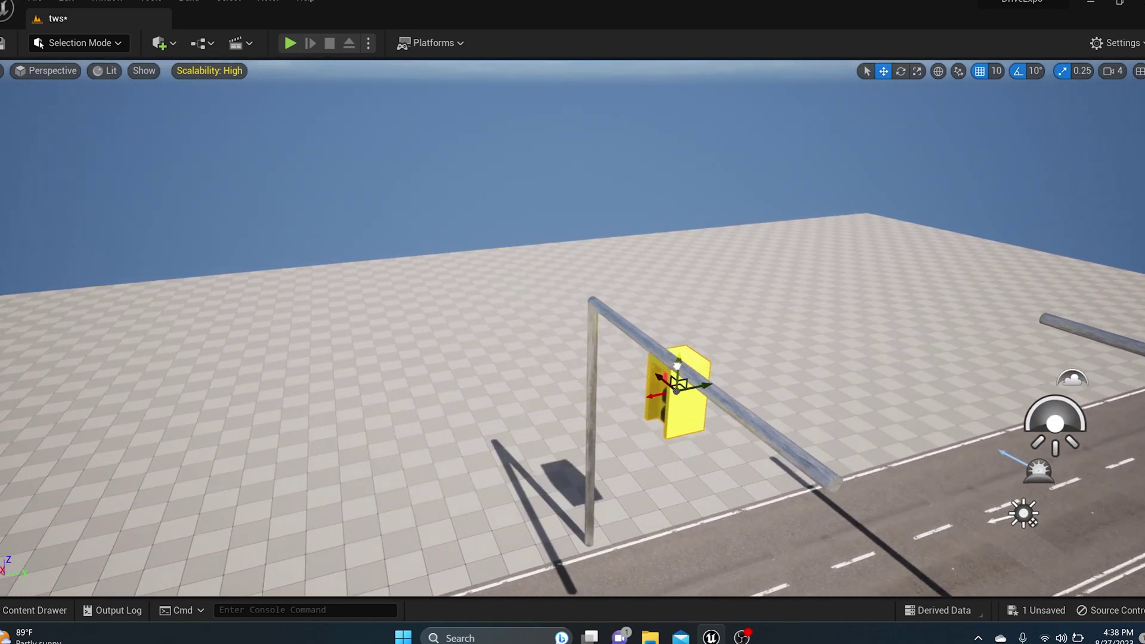
- Fine-tune the traffic light's position on the near arm beside the upright, at about X 480, Y -670, Z 670
right_click_drag(677, 363, 791, 312)
left_click_drag(490, 293, 444, 153)
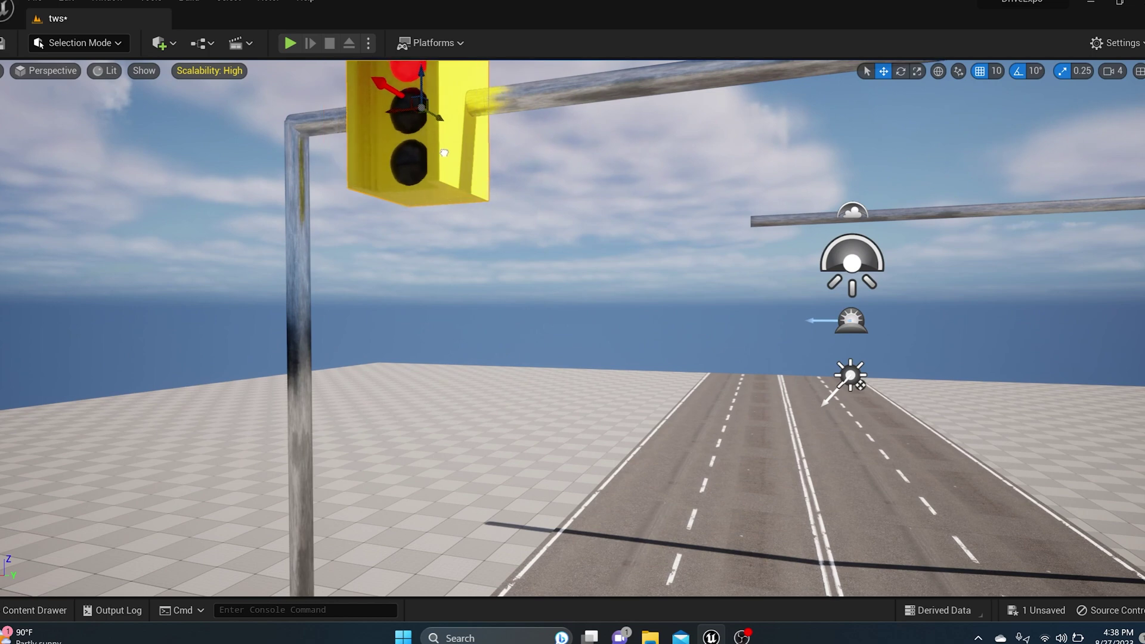
left_click_drag(421, 75, 422, 124)
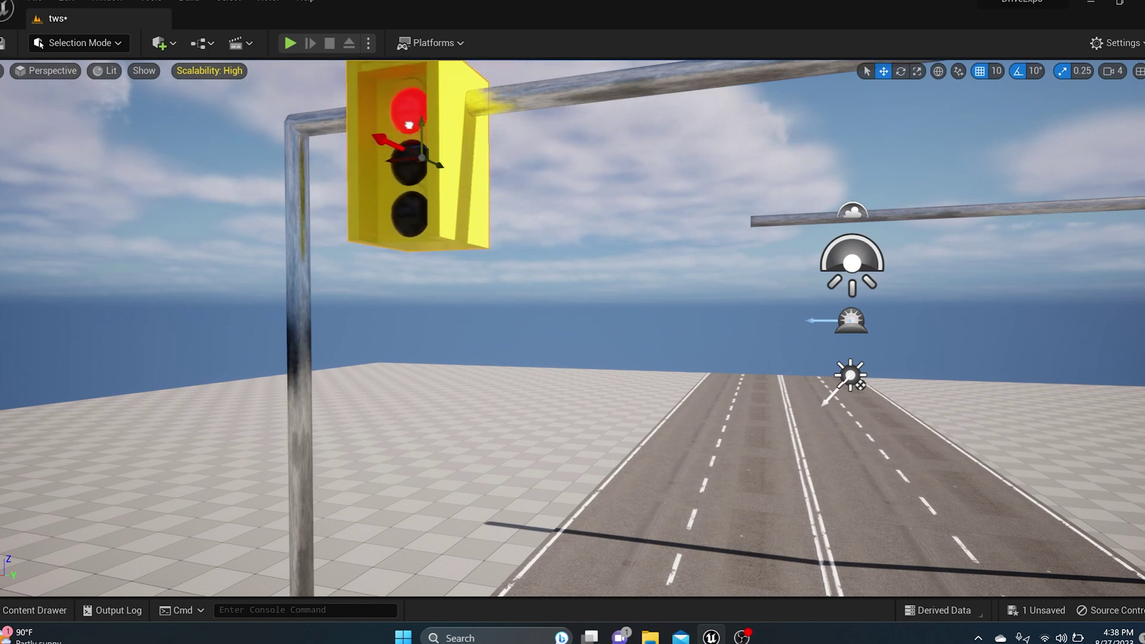
- Duplicate the traffic light along the near pole's arm and place the copy at the arm's free end
right_click_drag(430, 146, 523, 178)
key("s")
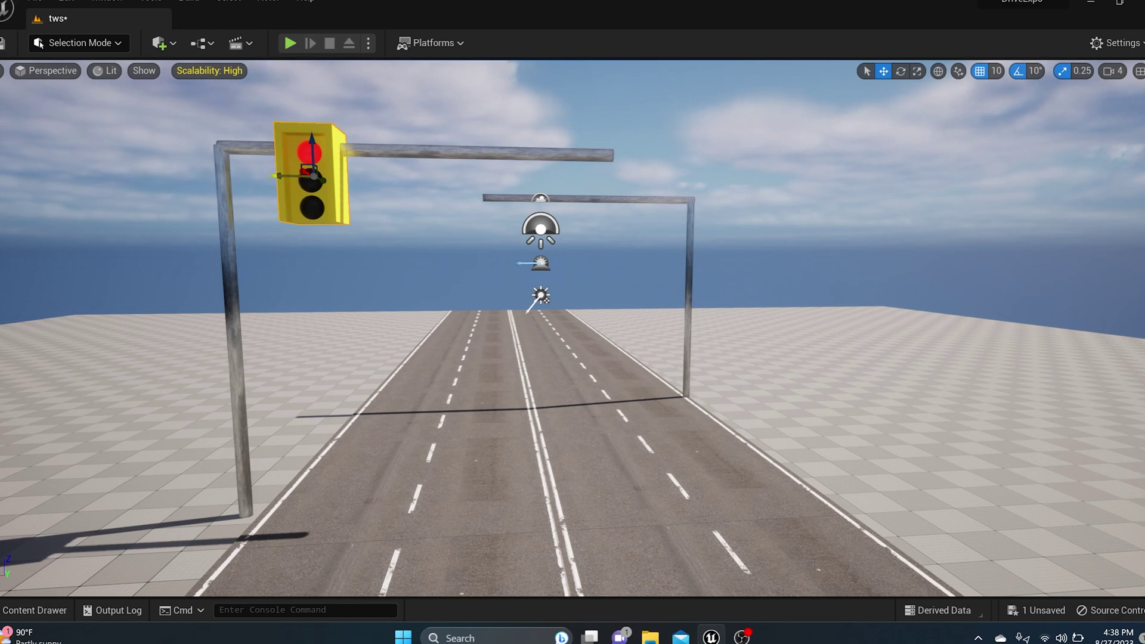
left_click_drag(285, 176, 565, 179, "alt")
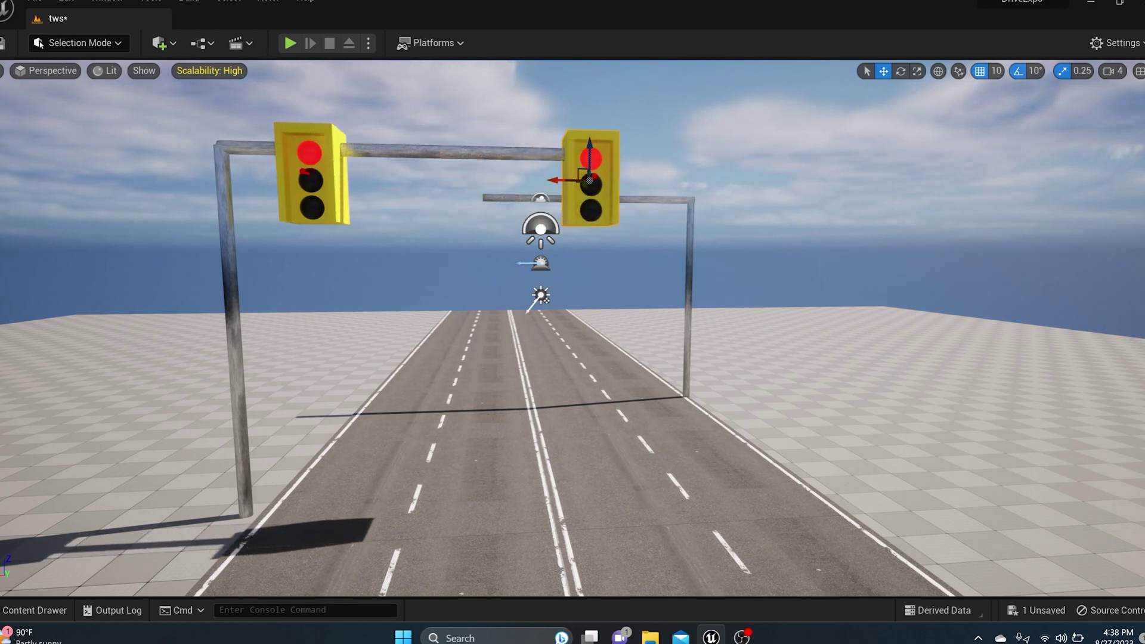
- Place two more traffic light copies on the far pole's horizontal arm, the last at about X 120, Y 200, Z 670
key("w")
right_click_drag(565, 179, 466, 214)
key("d")
key("s")
left_click_drag(618, 222, 785, 239, "alt")
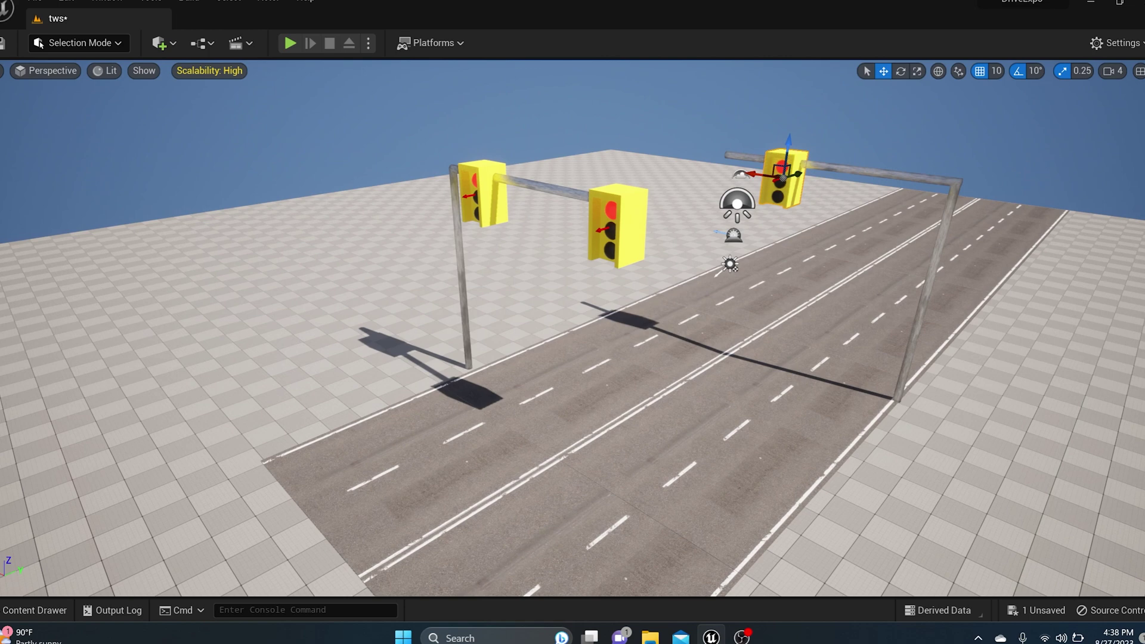
left_click_drag(747, 175, 708, 170)
right_click_drag(717, 163, 775, 140)
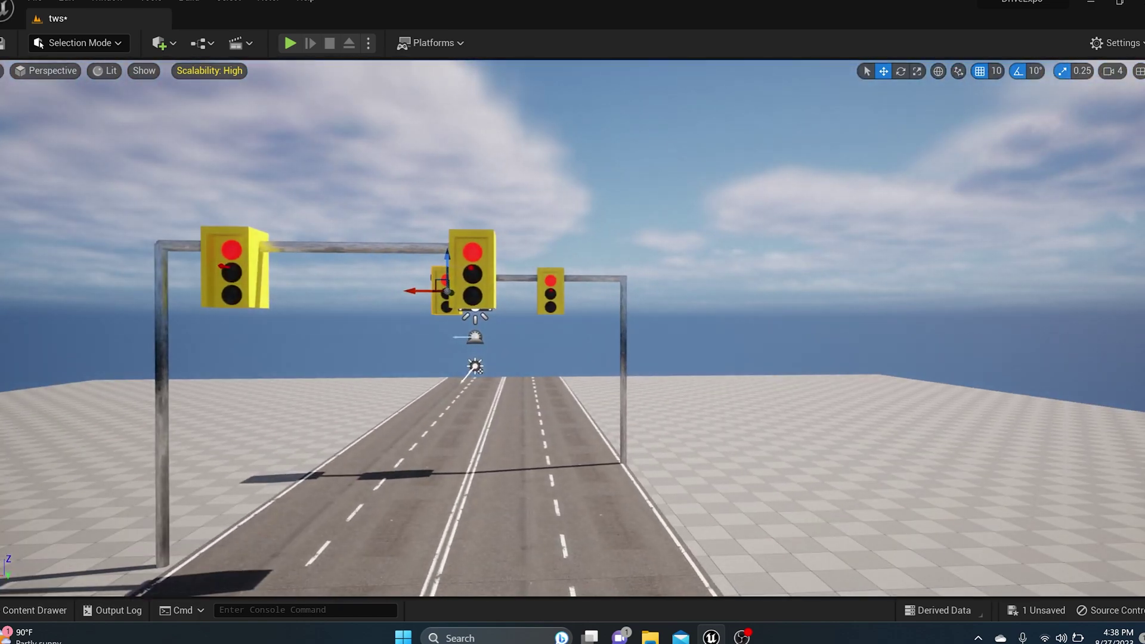
- Bring up the Outliner and Details beside the viewport and examine the RtoG, GtoY and YtoR settings of the first traffic light
left_click_drag(1144, 322, 774, 322)
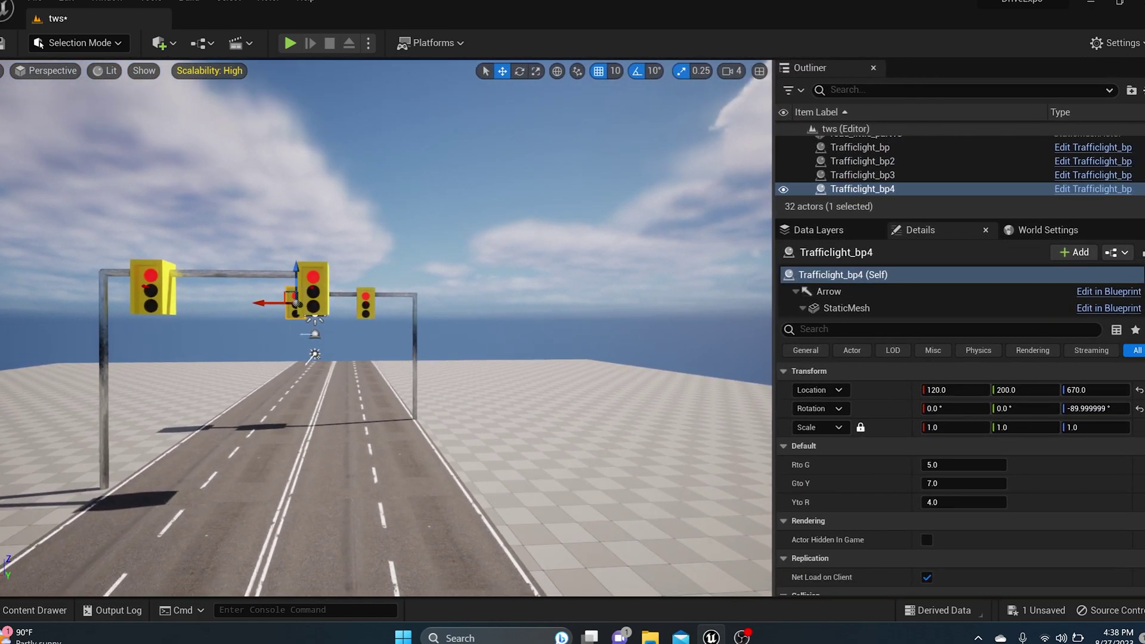
key("w")
right_click_drag(686, 322, 579, 322)
key("s")
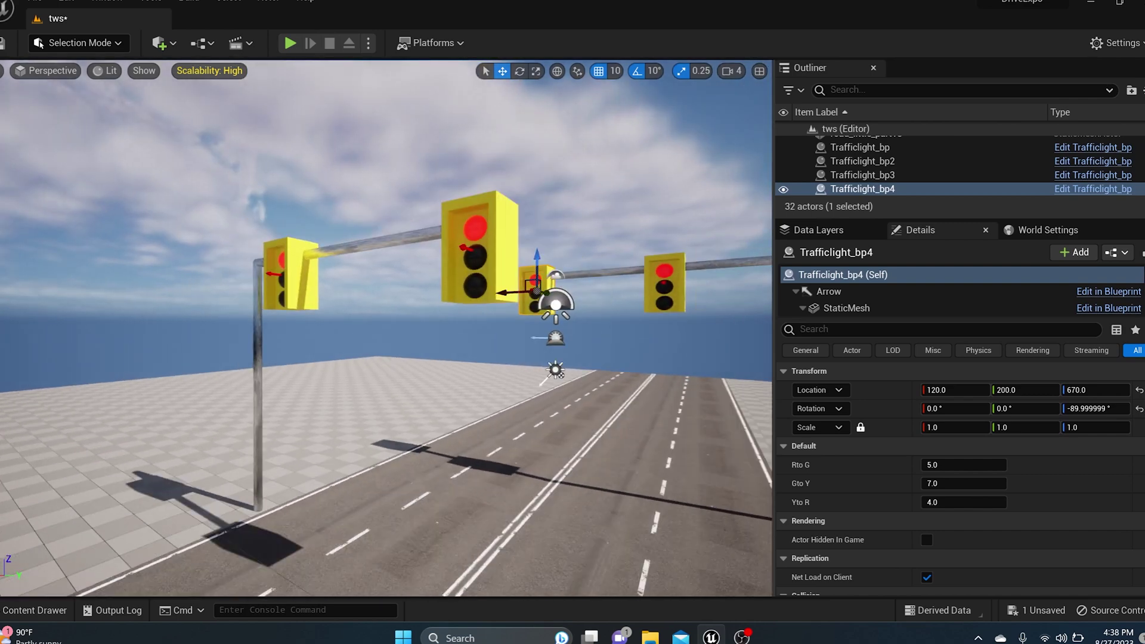
left_click(290, 275)
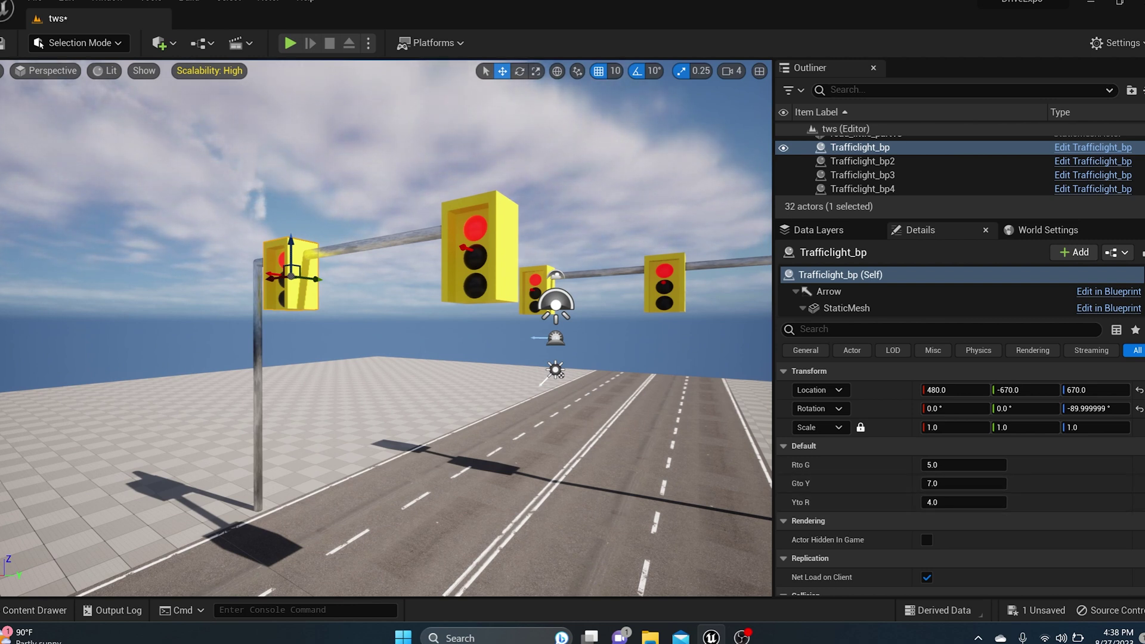
middle_click_drag(310, 279, 239, 262)
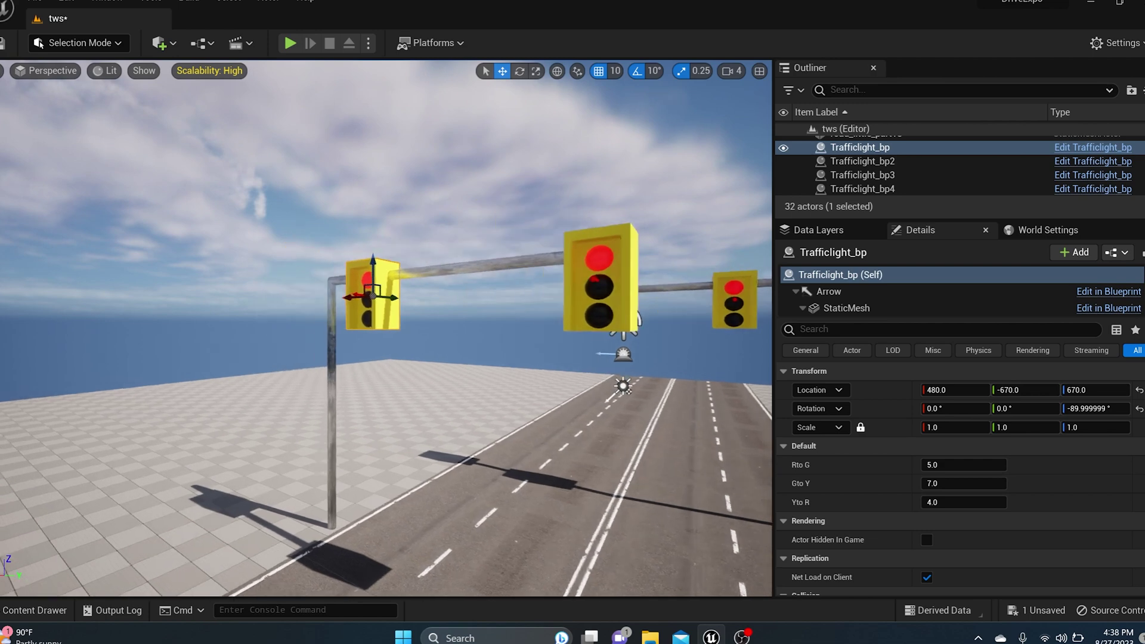
right_click_drag(239, 262, 358, 278)
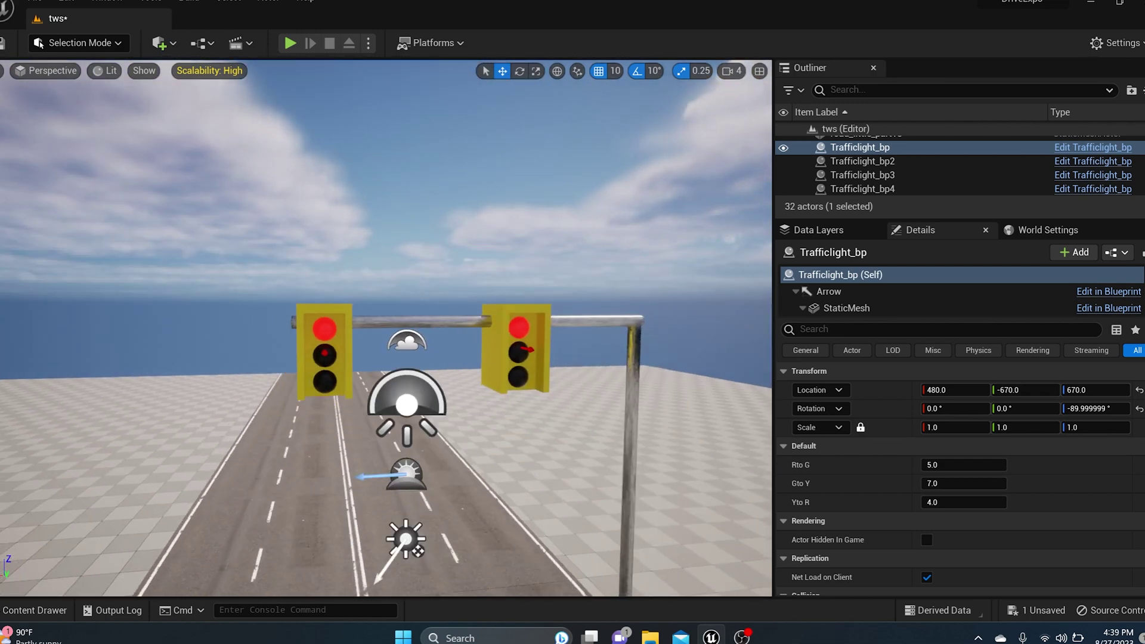
- Set RtoG to 7 and GtoY to 5 on the far pole's traffic light nearest the upright
left_click(516, 358)
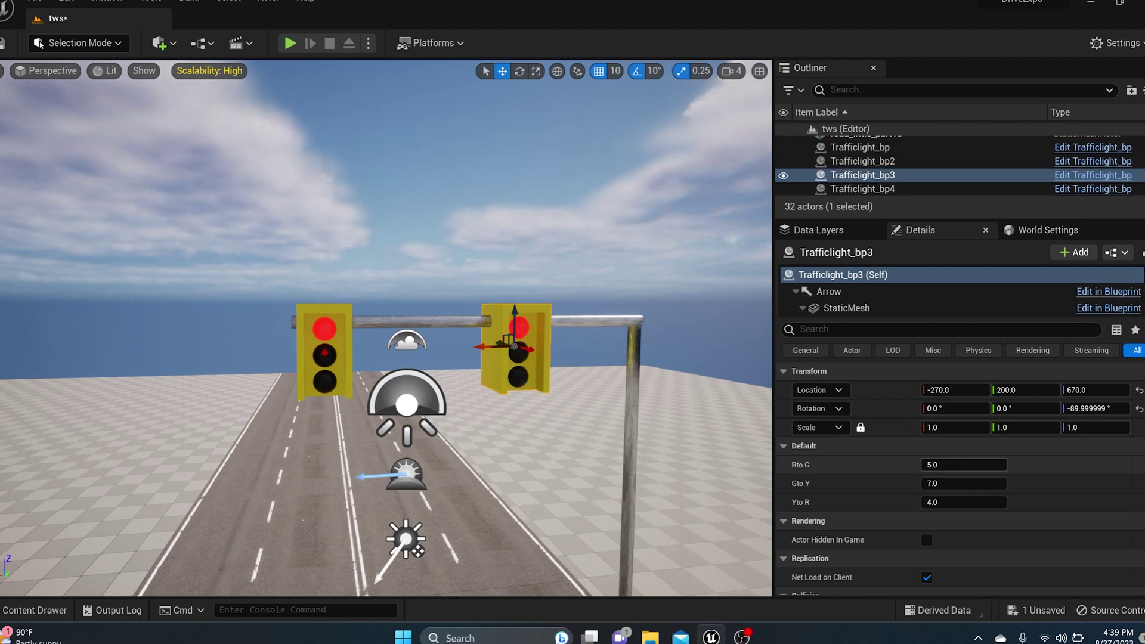
left_click(963, 465)
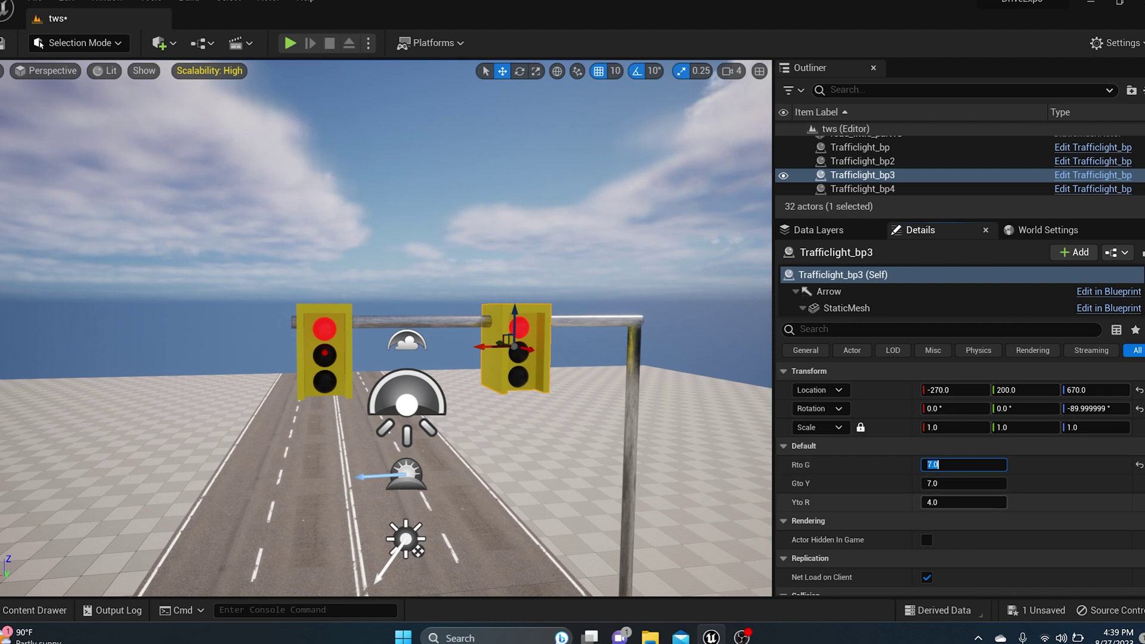
left_click(980, 483)
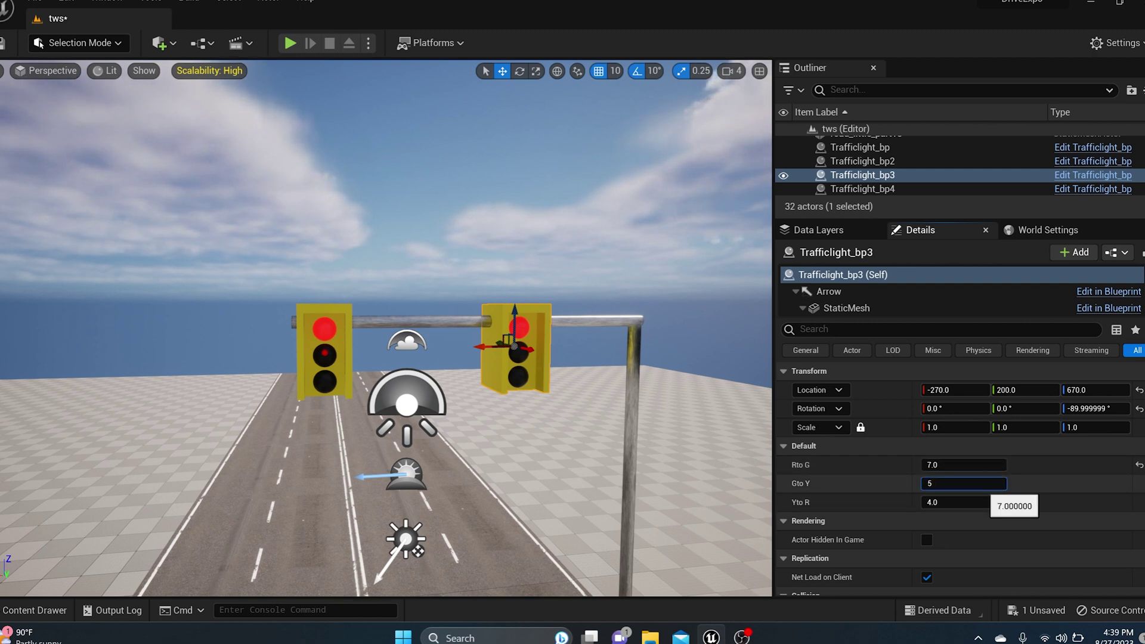
left_click(963, 503)
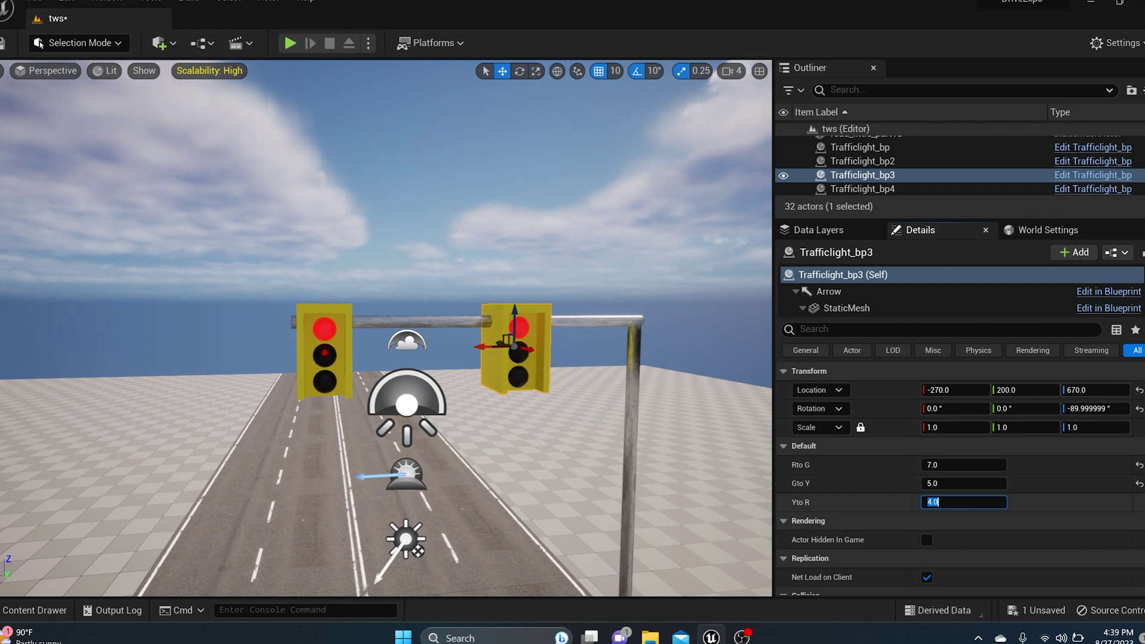
- Set RtoG to 6, GtoY to 9 and YtoR to 2 on the traffic light at the far arm's free end, and save the level
left_click(326, 361)
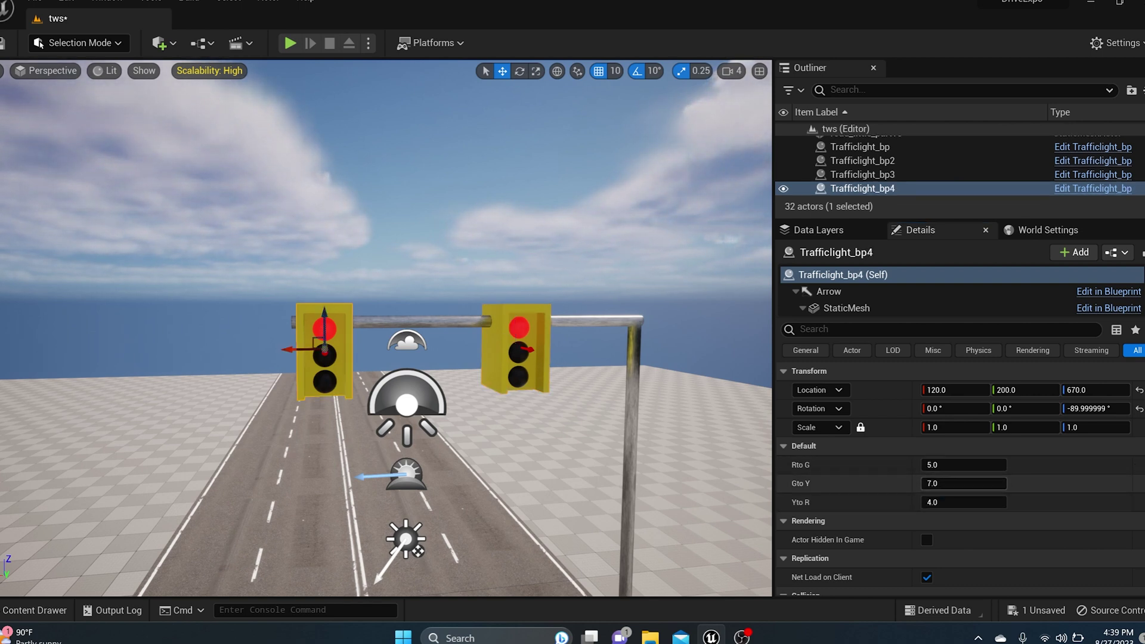
left_click(934, 465)
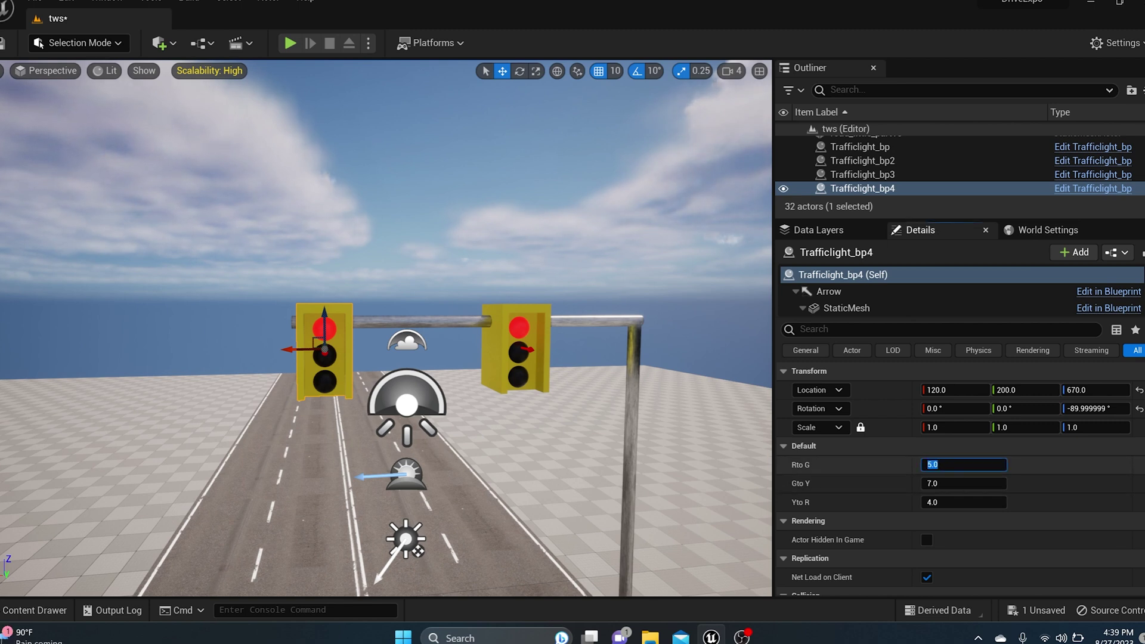
type("6")
key("Tab")
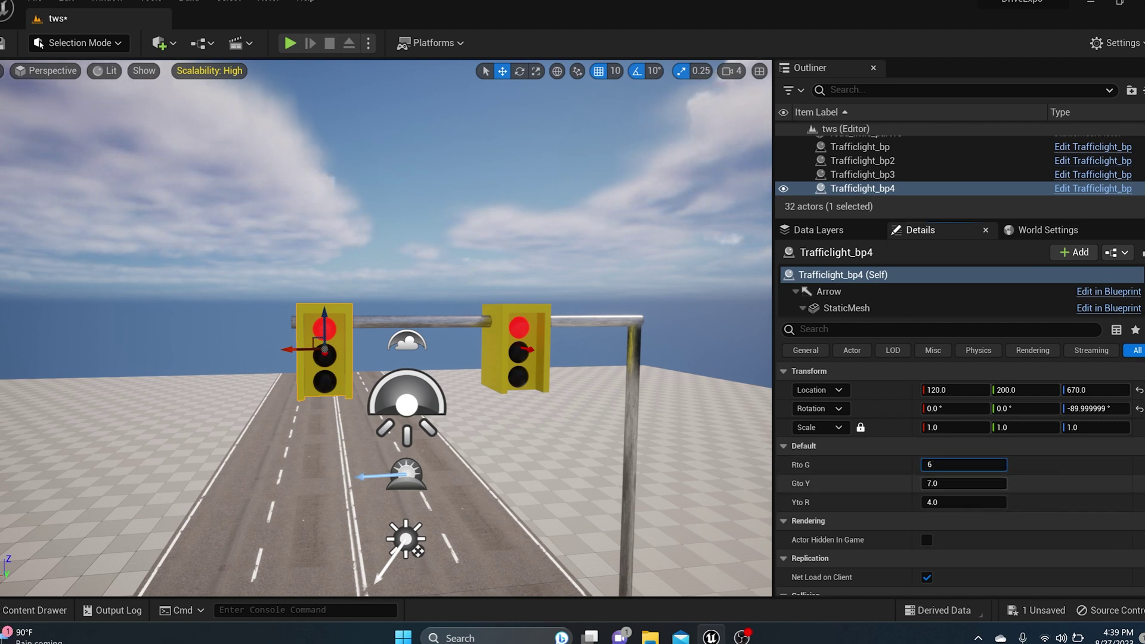
type("4")
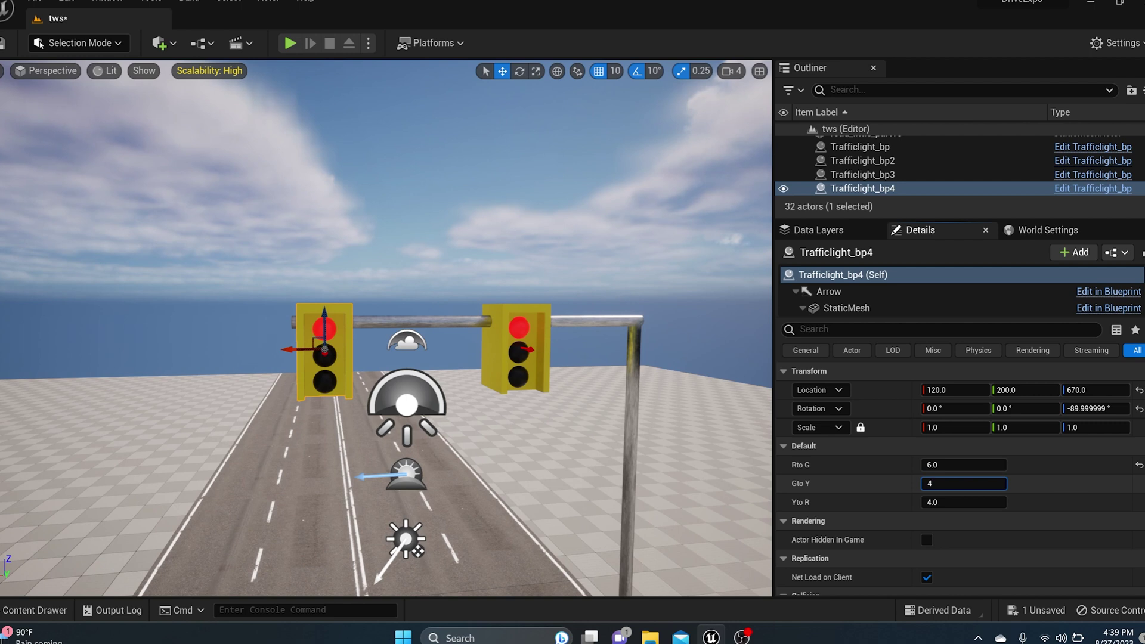
key("BackSpace")
type("9")
key("Tab")
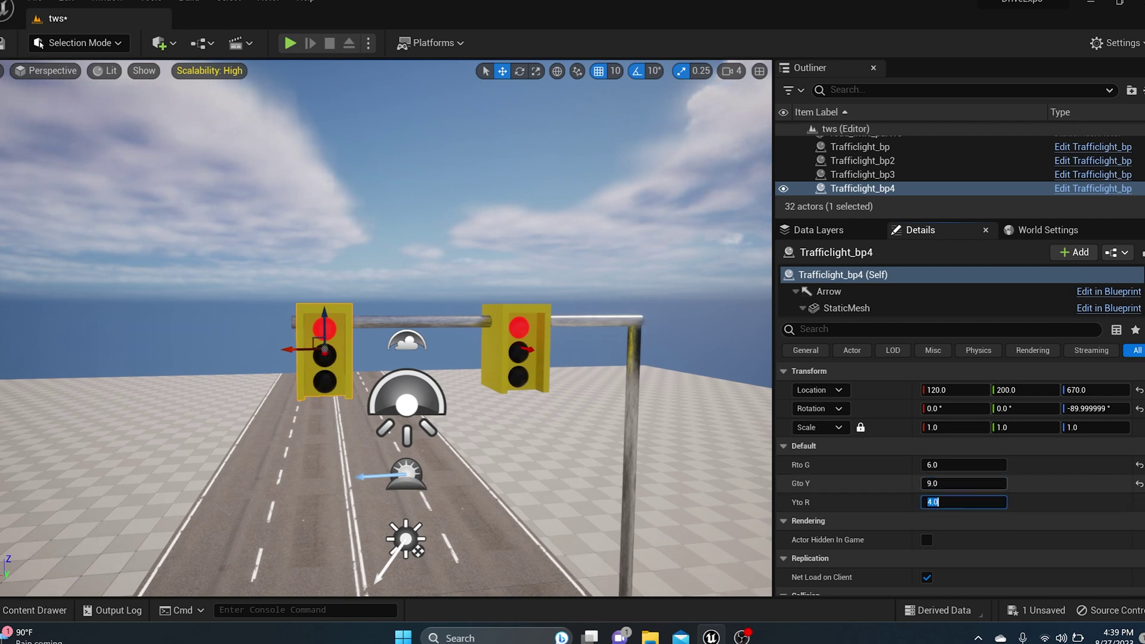
scroll(933, 482, "down", 1)
type("2.0")
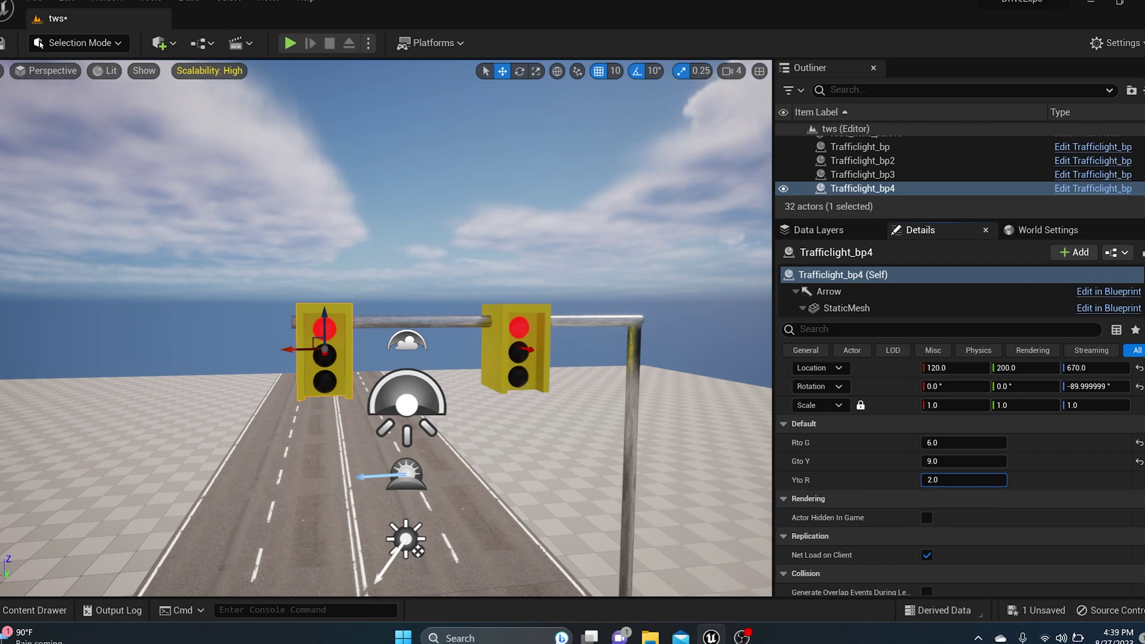
key("Return")
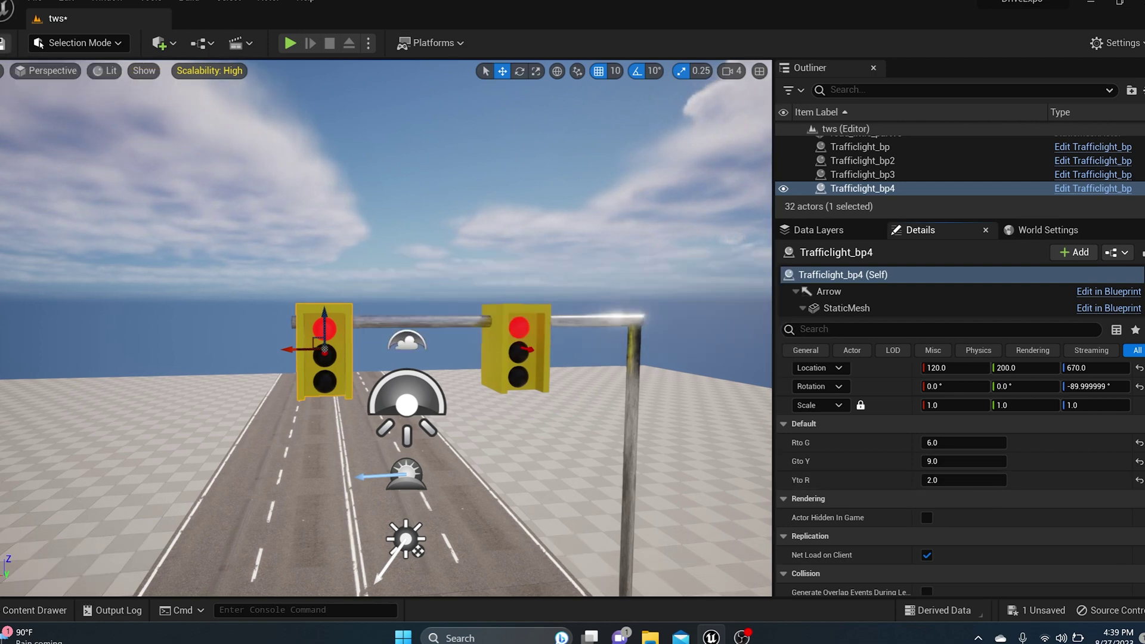
key("ctrl+s")
- Play the level with all four traffic lights in view and enlarge the viewport to watch their signal cycles
scroll(386, 328, "down", 3)
key("s")
key("w")
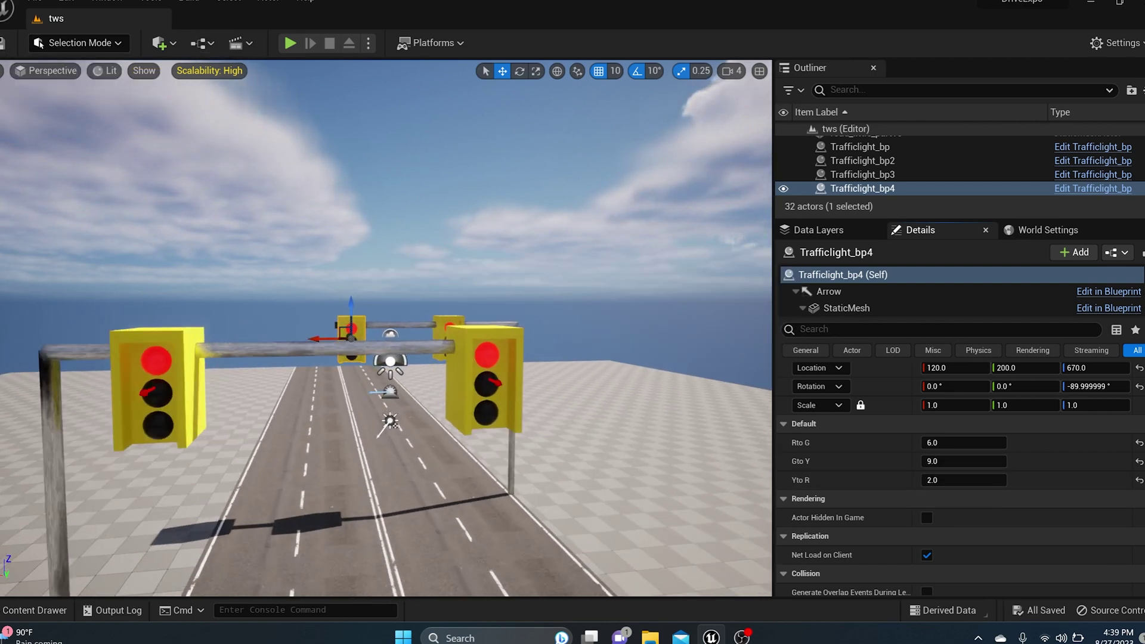
key("q")
key("d")
key("s")
right_click_drag(386, 328, 328, 329)
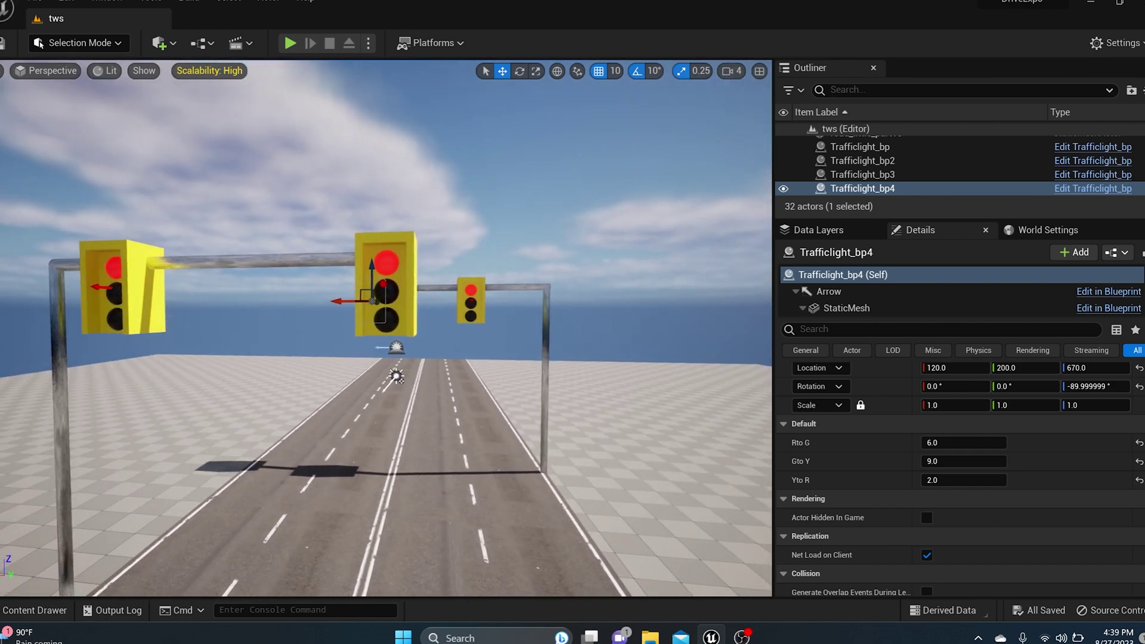
key("s")
key("d")
key("a")
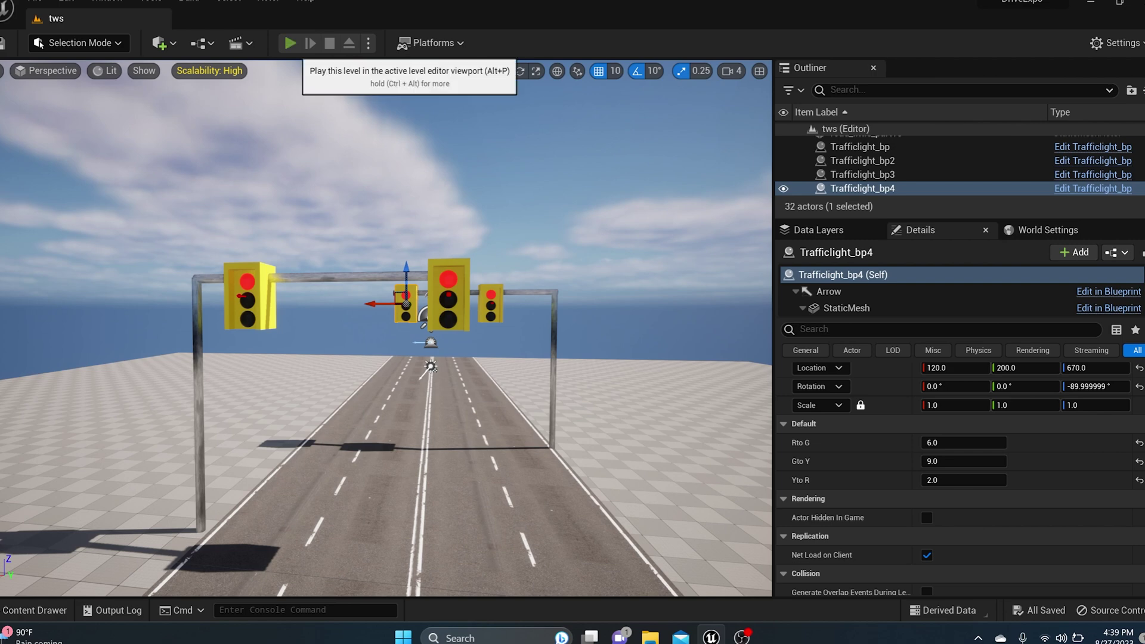
left_click(290, 43)
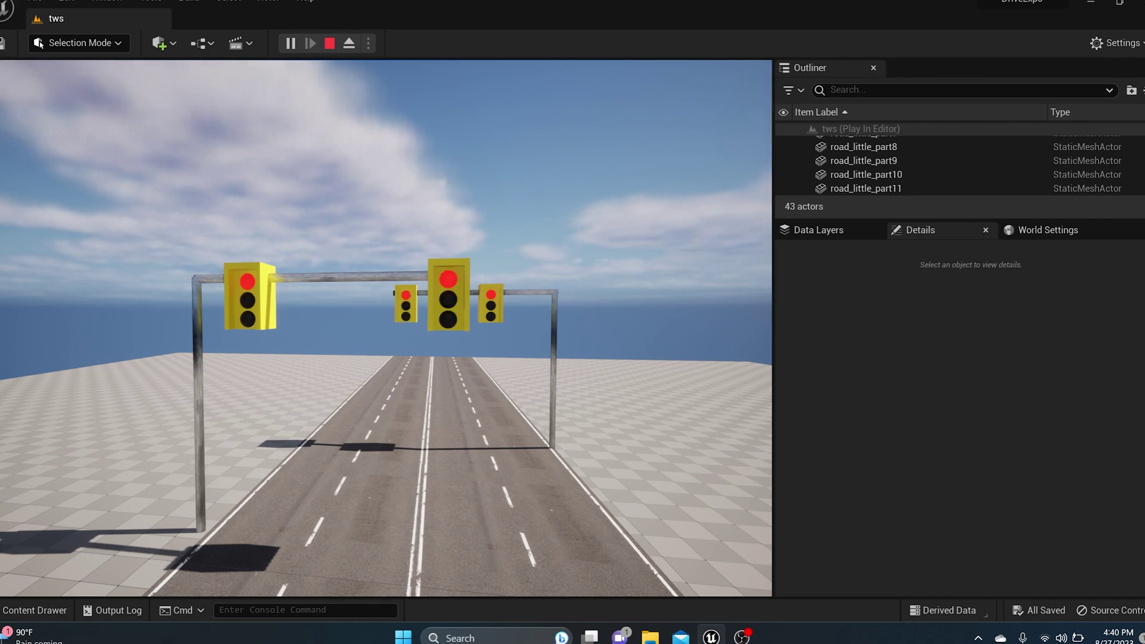
left_click_drag(773, 328, 1076, 328)
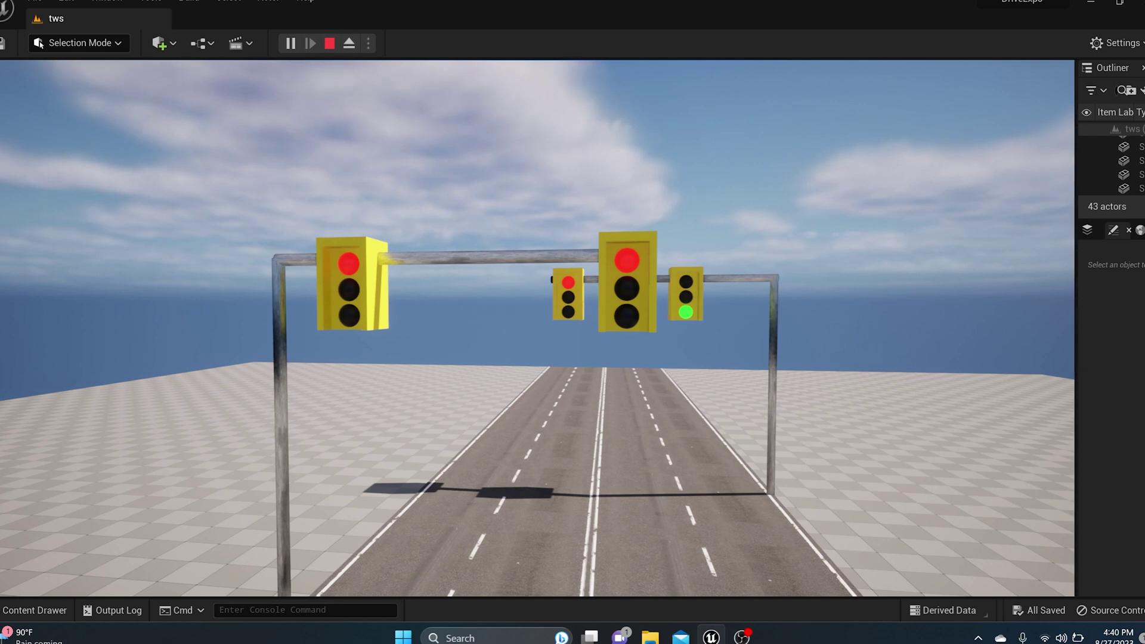